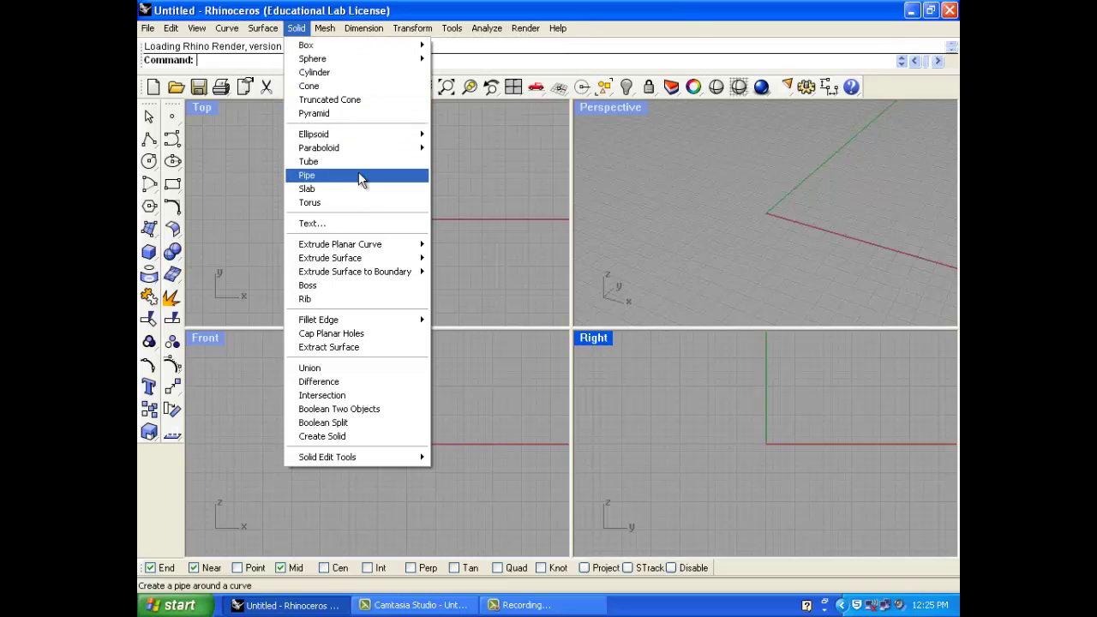
# Draw a solid box with its base corners set in the Top view and its height pulled downward in the Perspective view.
pyautogui.click(150, 252)
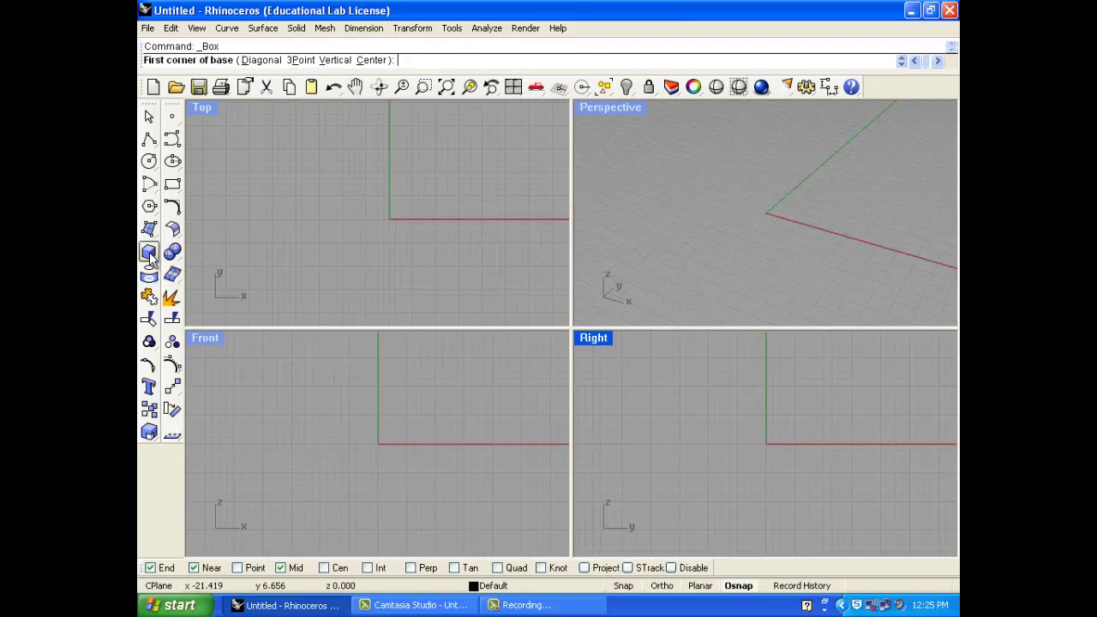
pyautogui.click(149, 255)
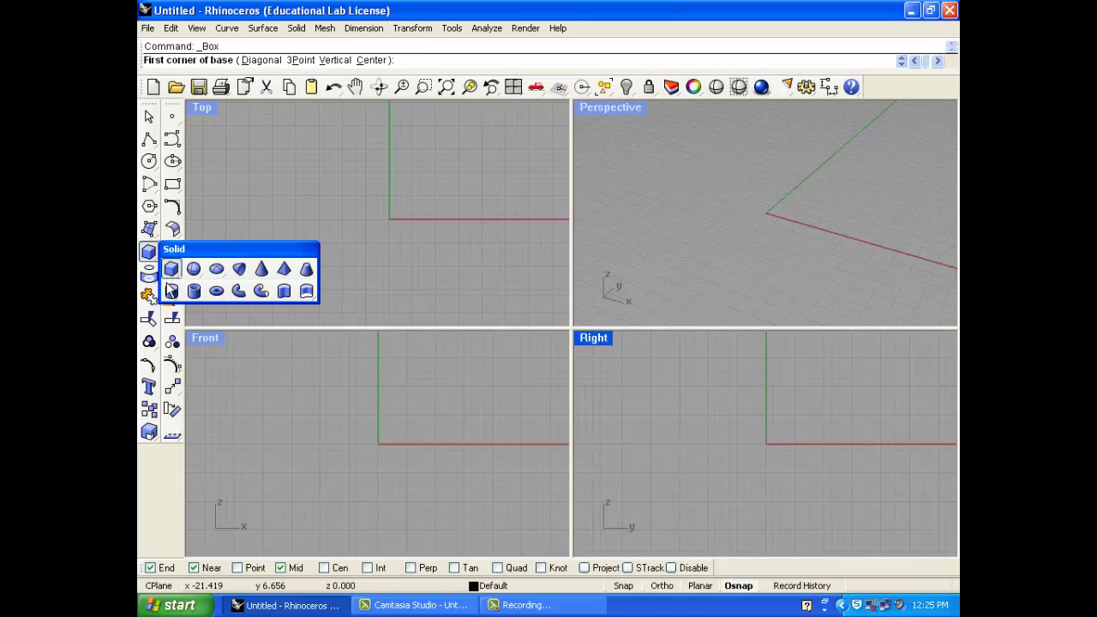
pyautogui.click(179, 269)
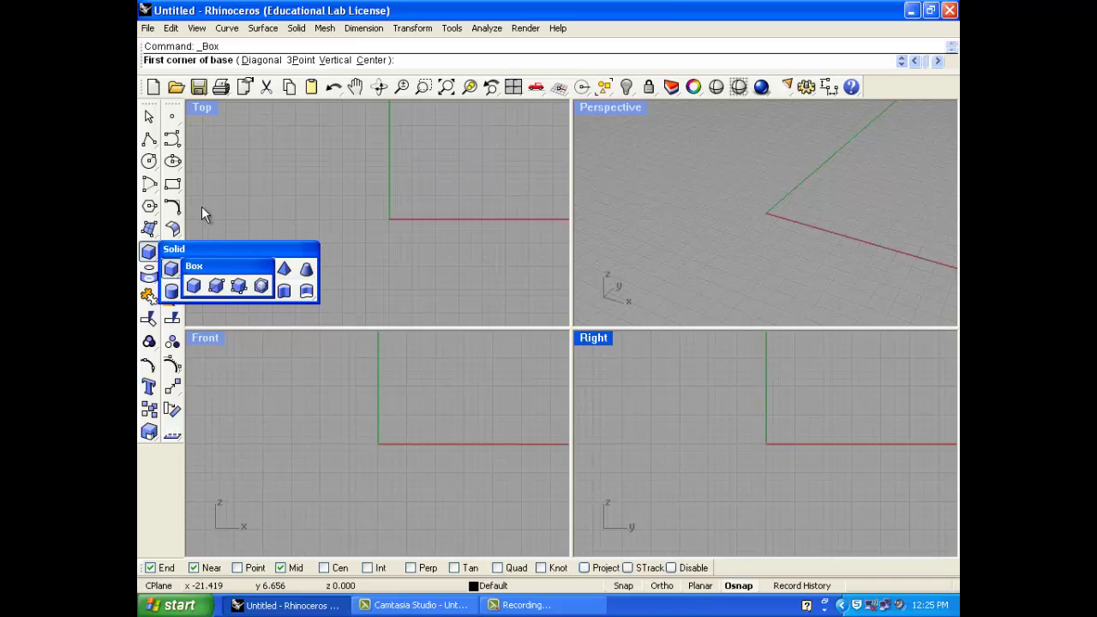
pyautogui.click(255, 232)
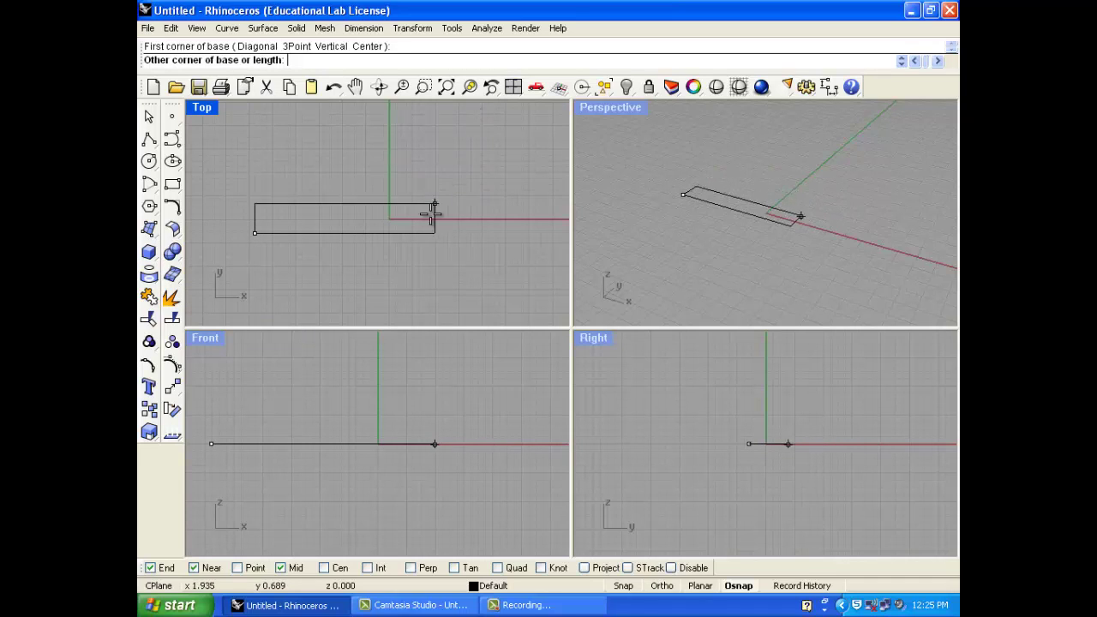
pyautogui.scroll(-6, 433, 215)
pyautogui.click(465, 131)
pyautogui.click(464, 130)
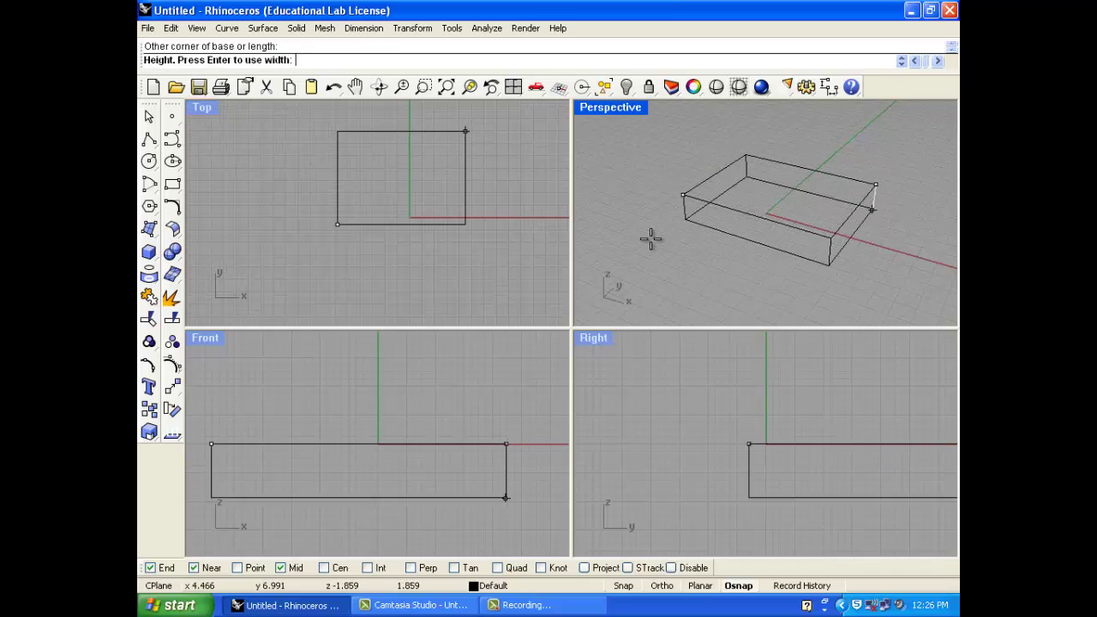
pyautogui.click(698, 275)
# Switch the Perspective viewport to Shaded display and orbit around the box.
pyautogui.click(610, 107)
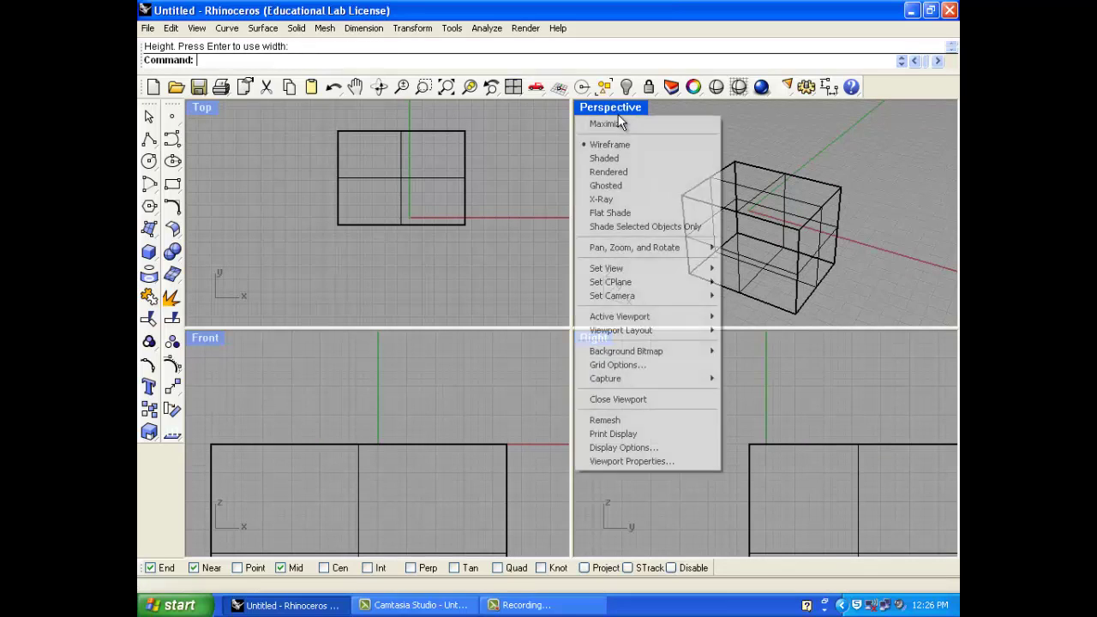
pyautogui.click(613, 157)
pyautogui.moveTo(786, 219)
pyautogui.mouseDown(button='right')
pyautogui.moveTo(827, 196)
pyautogui.moveTo(776, 280)
pyautogui.mouseUp(button='right')
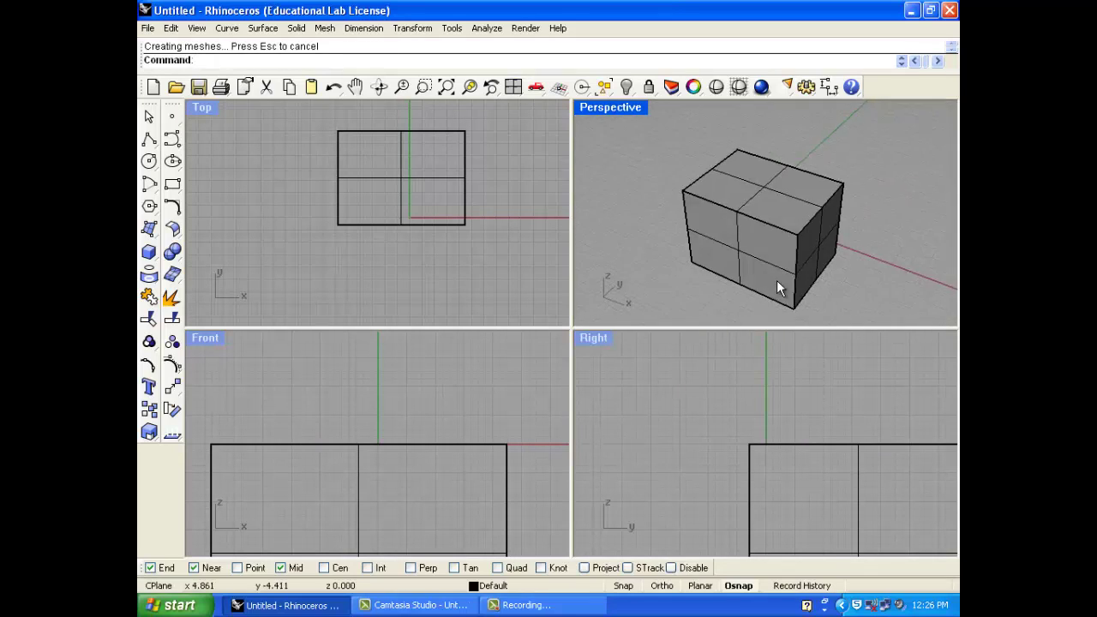
pyautogui.scroll(-4, 752, 247)
pyautogui.scroll(6, 752, 246)
# Try to rebuild the box with the Rebuild command.
pyautogui.click(727, 211)
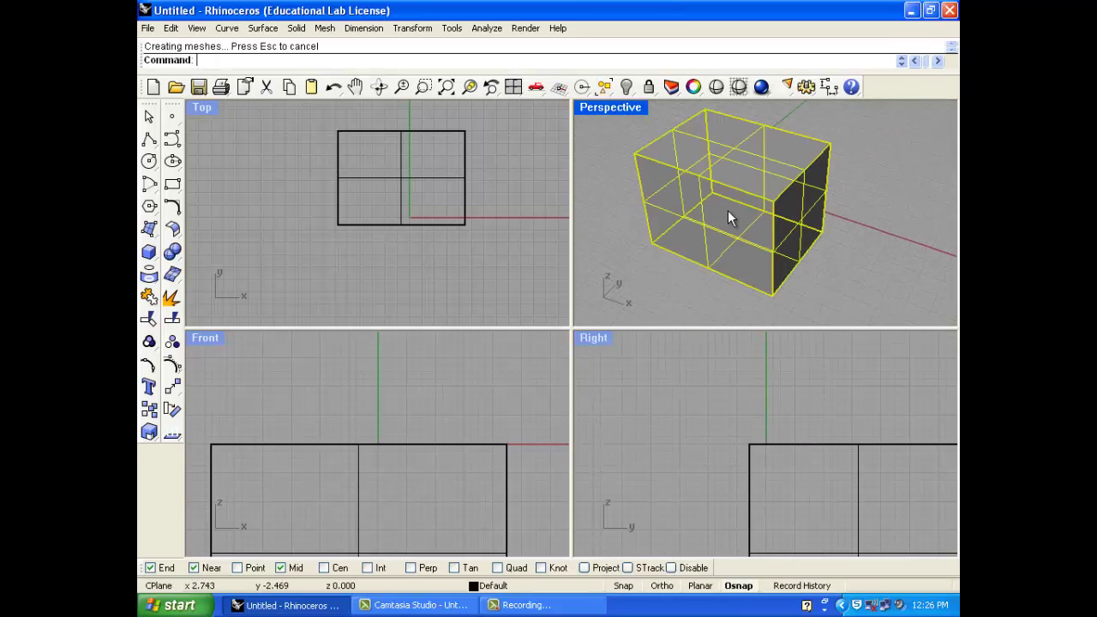
pyautogui.click(170, 28)
pyautogui.click(210, 320)
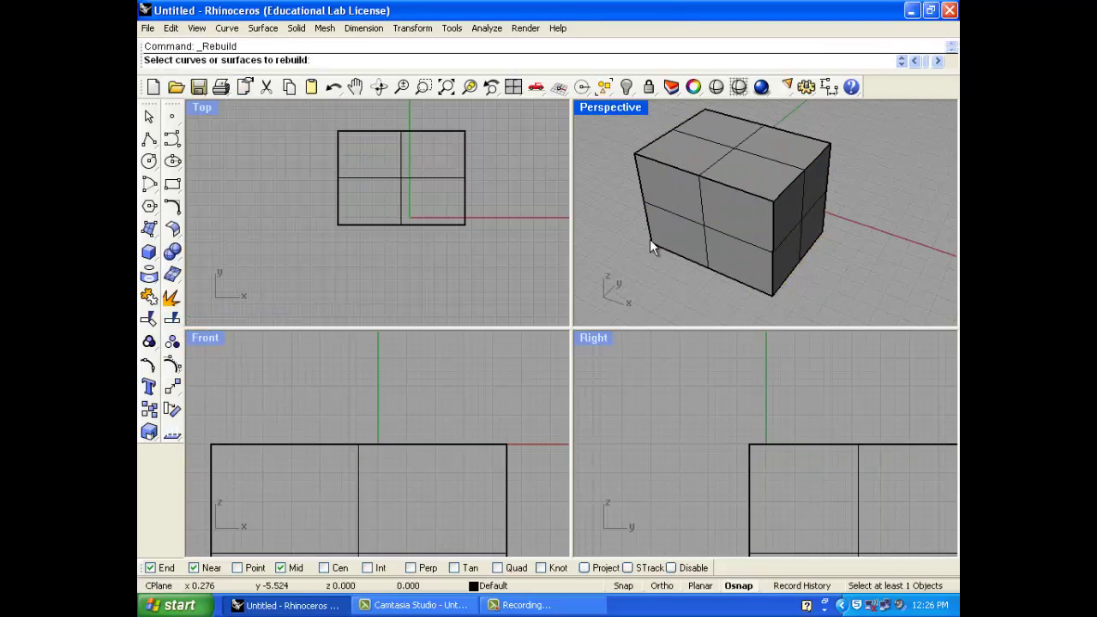
pyautogui.moveTo(638, 241); pyautogui.dragTo(715, 170, button='right')
pyautogui.moveTo(762, 205); pyautogui.dragTo(733, 189, button='right')
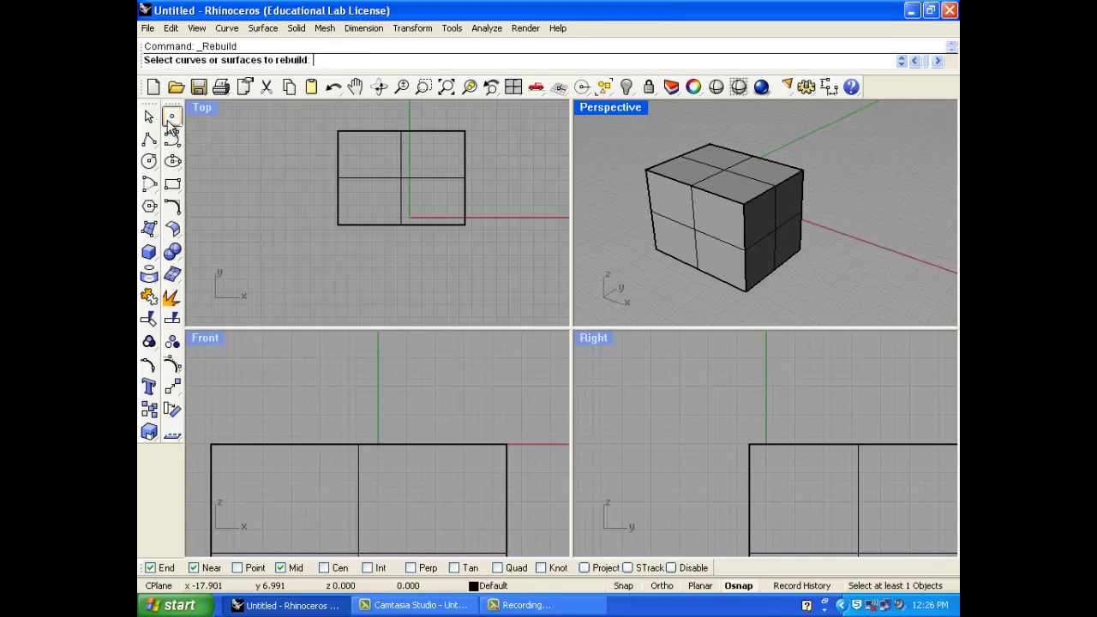
pyautogui.press('Escape')
pyautogui.click(684, 262)
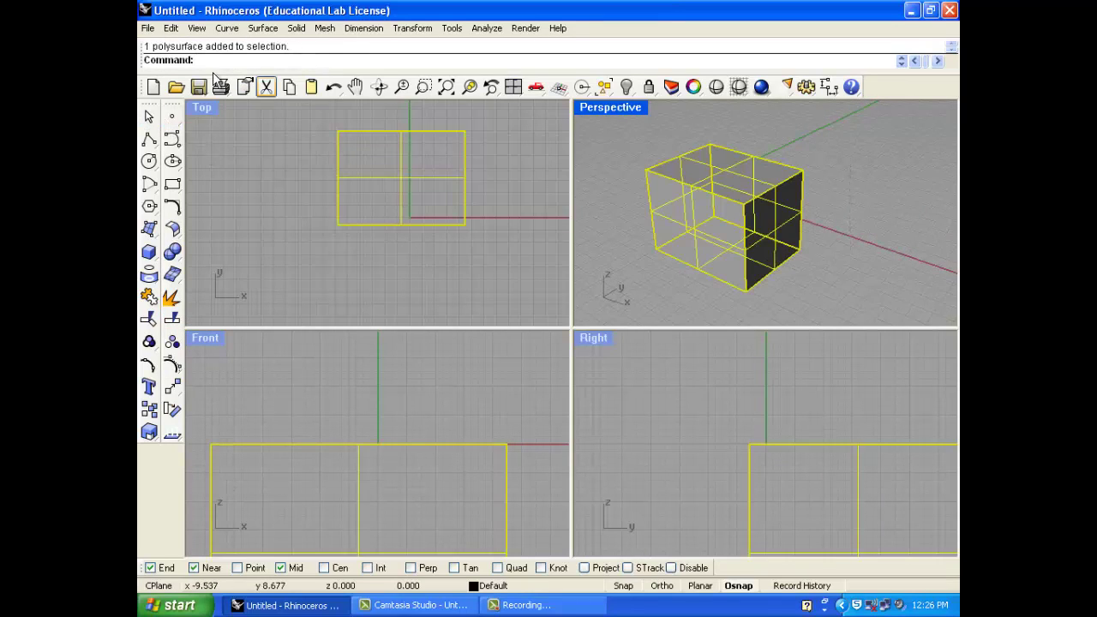
pyautogui.click(172, 28)
pyautogui.click(190, 320)
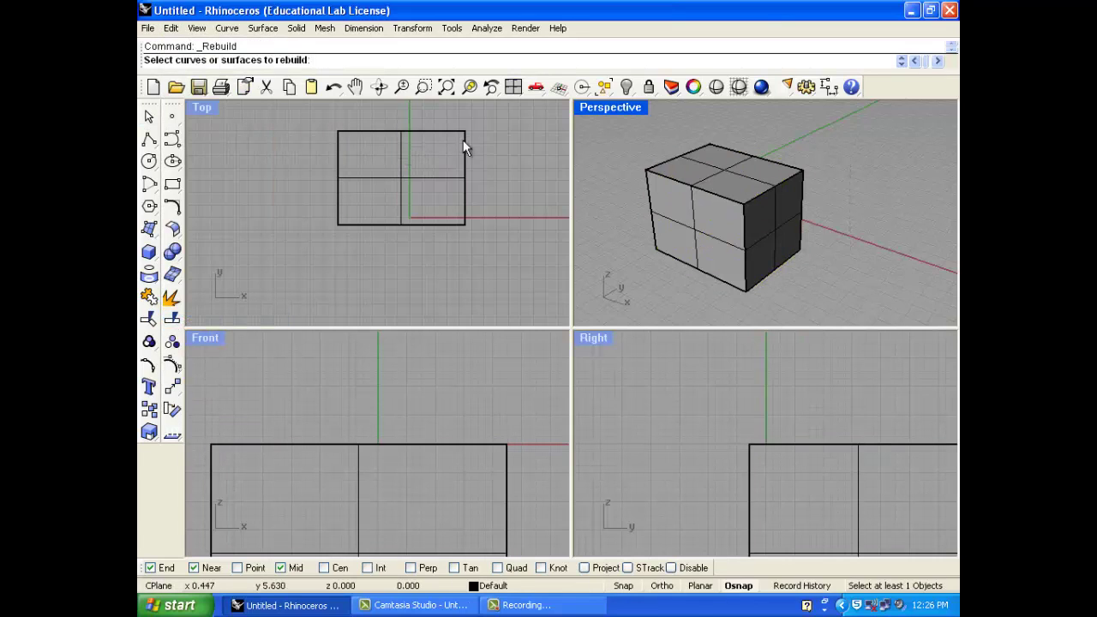
pyautogui.click(463, 140)
pyautogui.press('Escape')
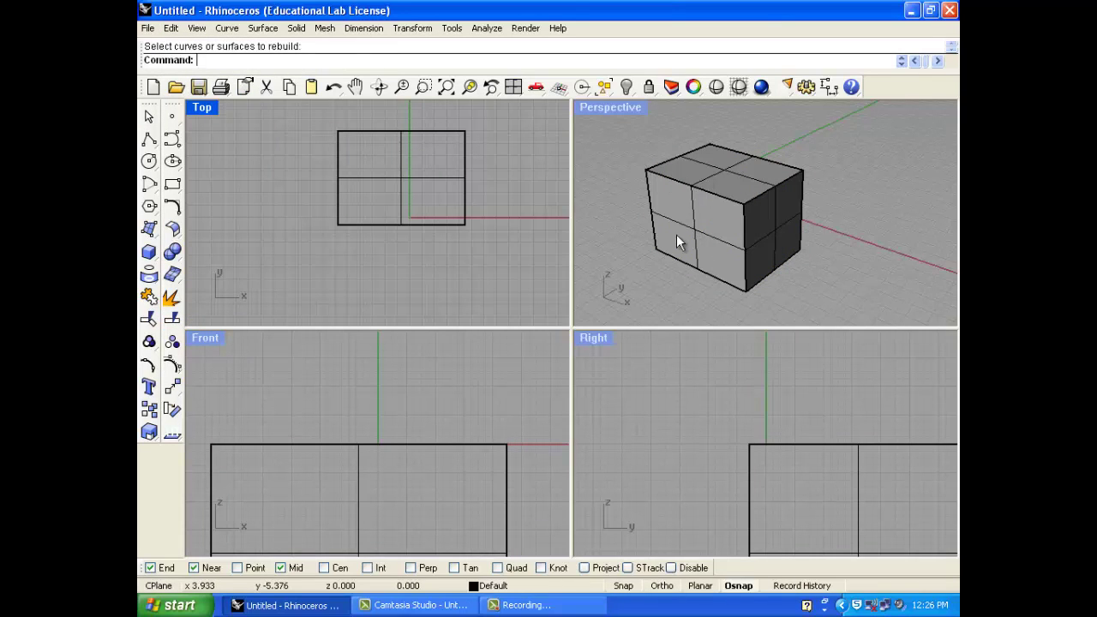
# Move the box so it is centred on the origin in the Top view and raised mostly above the ground plane in the Front view.
pyautogui.moveTo(676, 240); pyautogui.dragTo(734, 210, button='right')
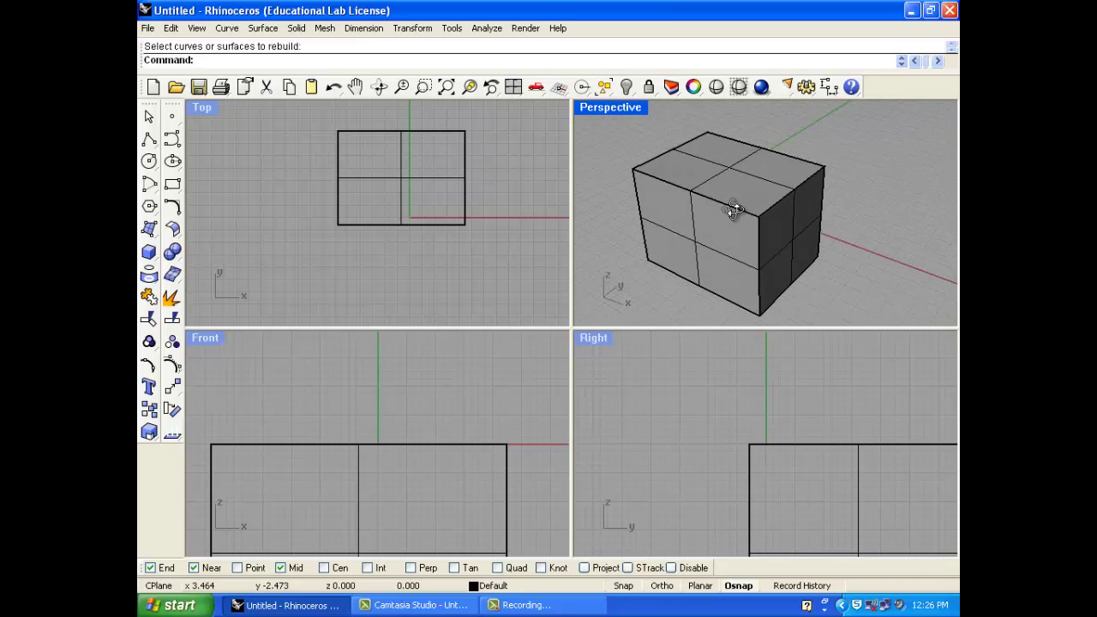
pyautogui.scroll(-2, 416, 224)
pyautogui.moveTo(401, 207); pyautogui.dragTo(405, 233)
pyautogui.scroll(-3, 381, 480)
pyautogui.moveTo(379, 507); pyautogui.dragTo(383, 418)
pyautogui.scroll(-2, 662, 289)
pyautogui.click(663, 290)
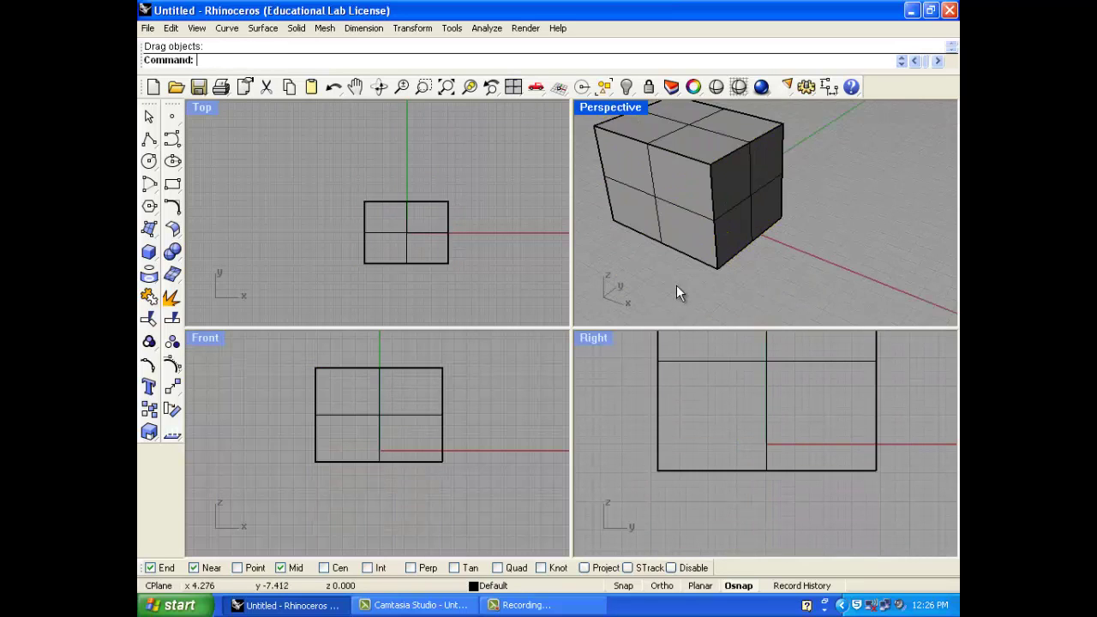
# Fillet all edges of the box with a radius of 1 using Fillet Edge.
pyautogui.scroll(-4, 681, 283)
pyautogui.scroll(2, 683, 205)
pyautogui.moveTo(684, 208); pyautogui.dragTo(713, 234, button='right')
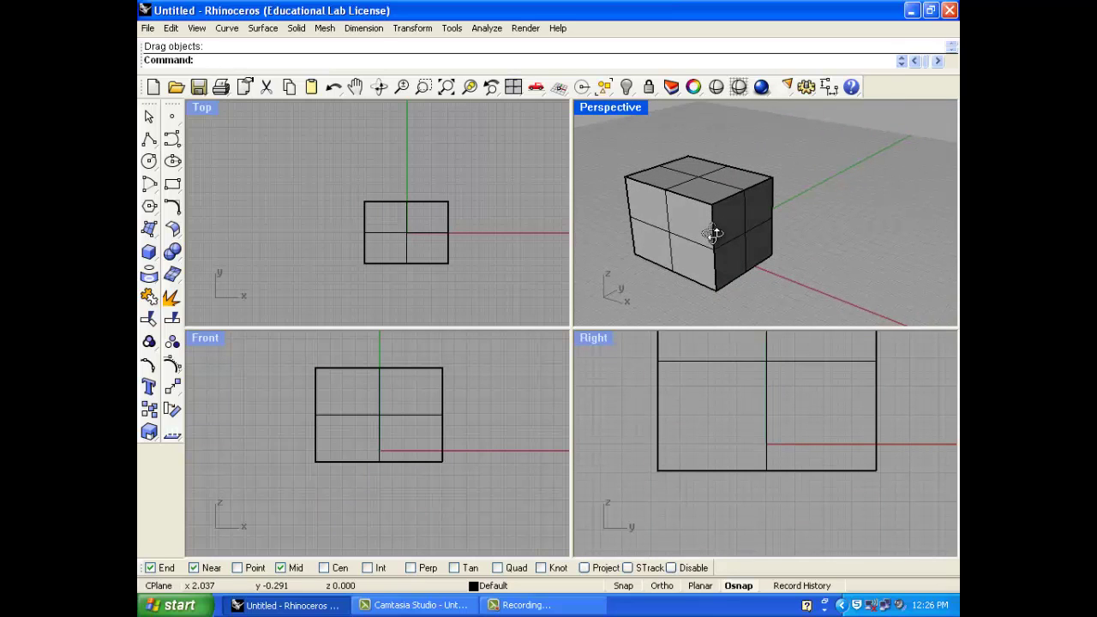
pyautogui.scroll(1, 610, 192)
pyautogui.moveTo(610, 193); pyautogui.dragTo(626, 218, button='right')
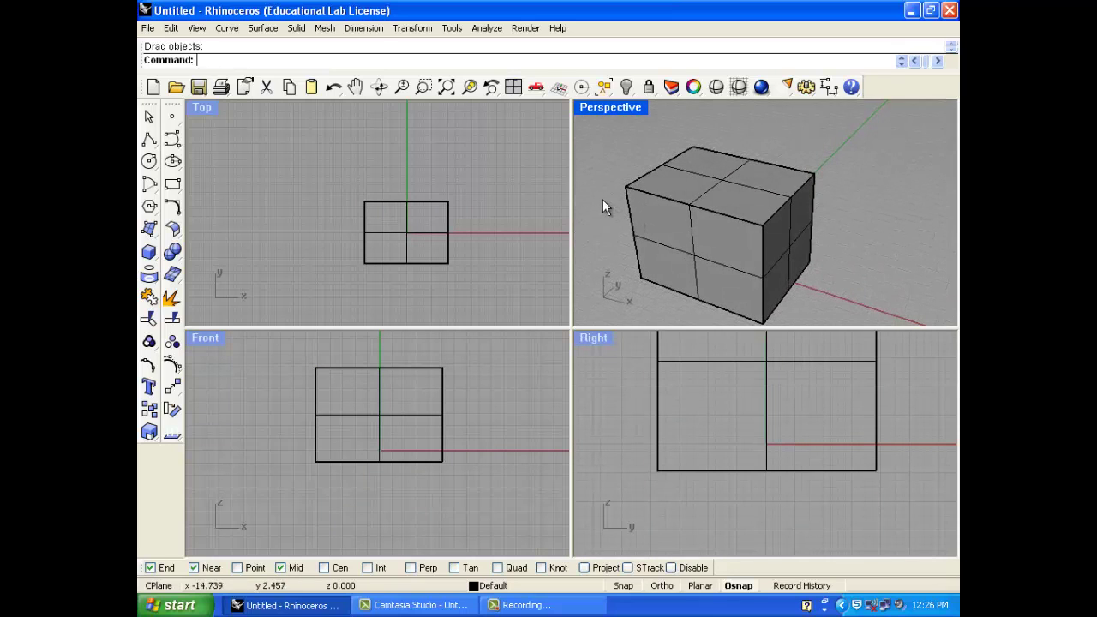
pyautogui.click(295, 28)
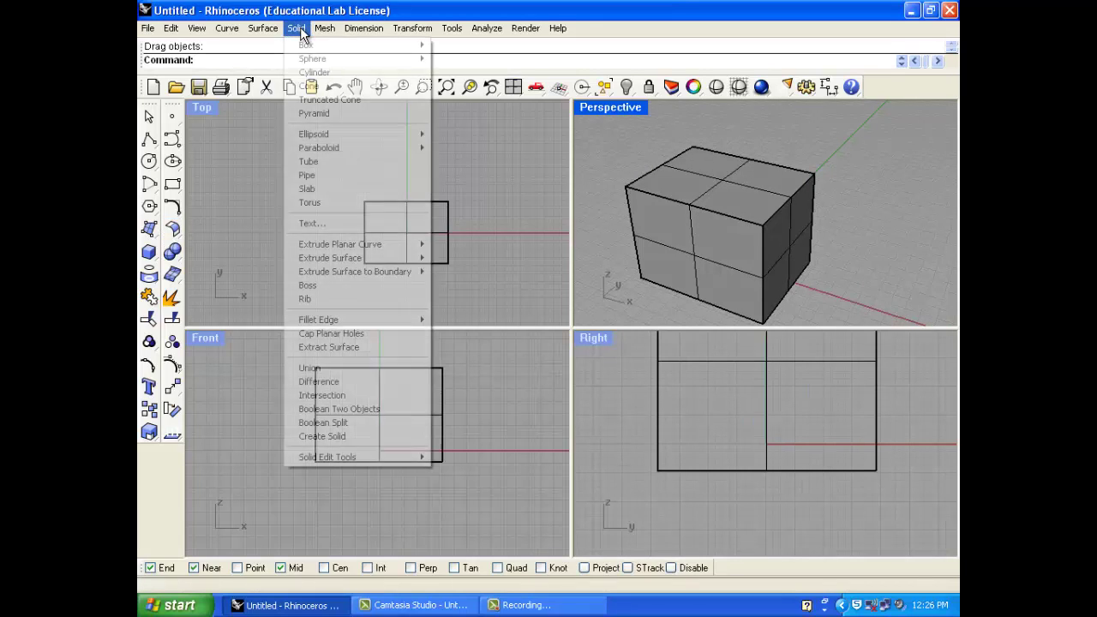
pyautogui.moveTo(375, 319)
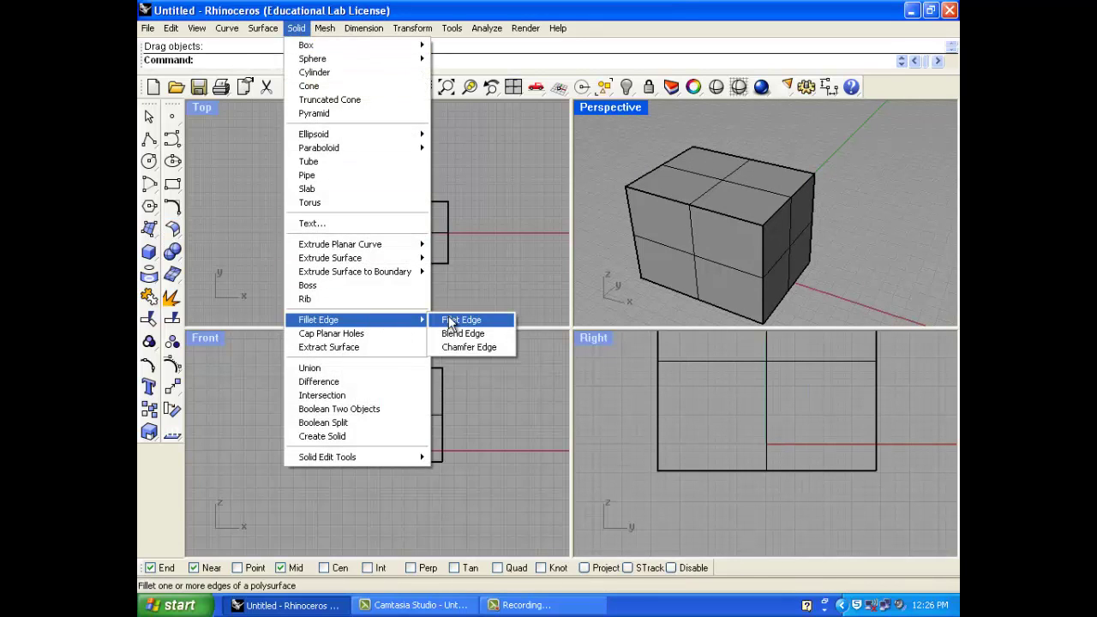
pyautogui.click(497, 319)
pyautogui.click(402, 232)
pyautogui.hotkey('ctrl', 'a')
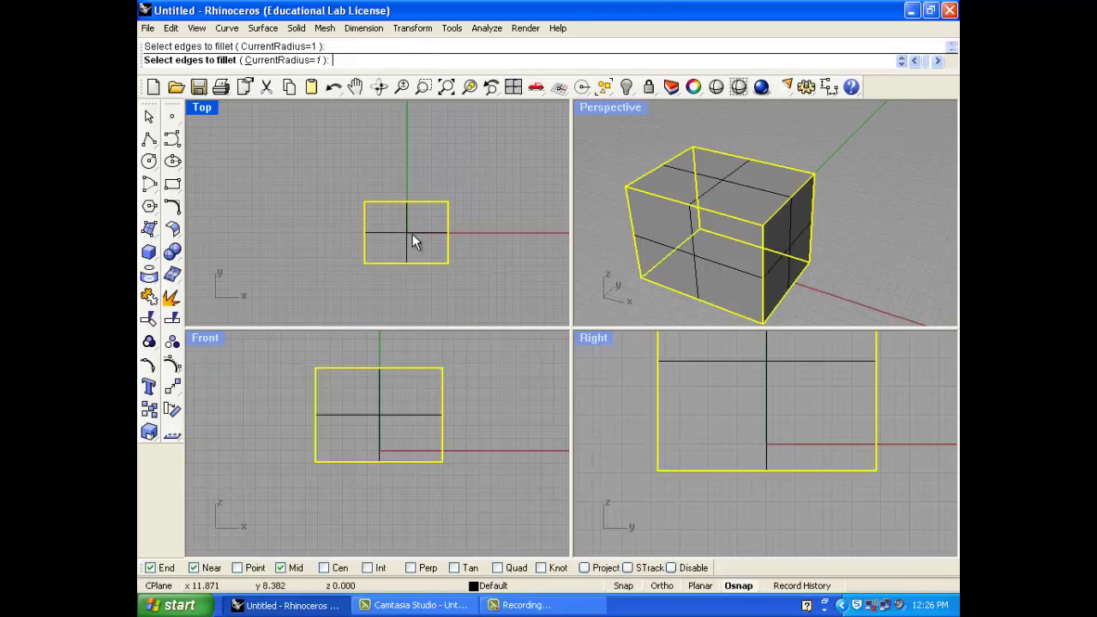
pyautogui.rightClick(650, 139)
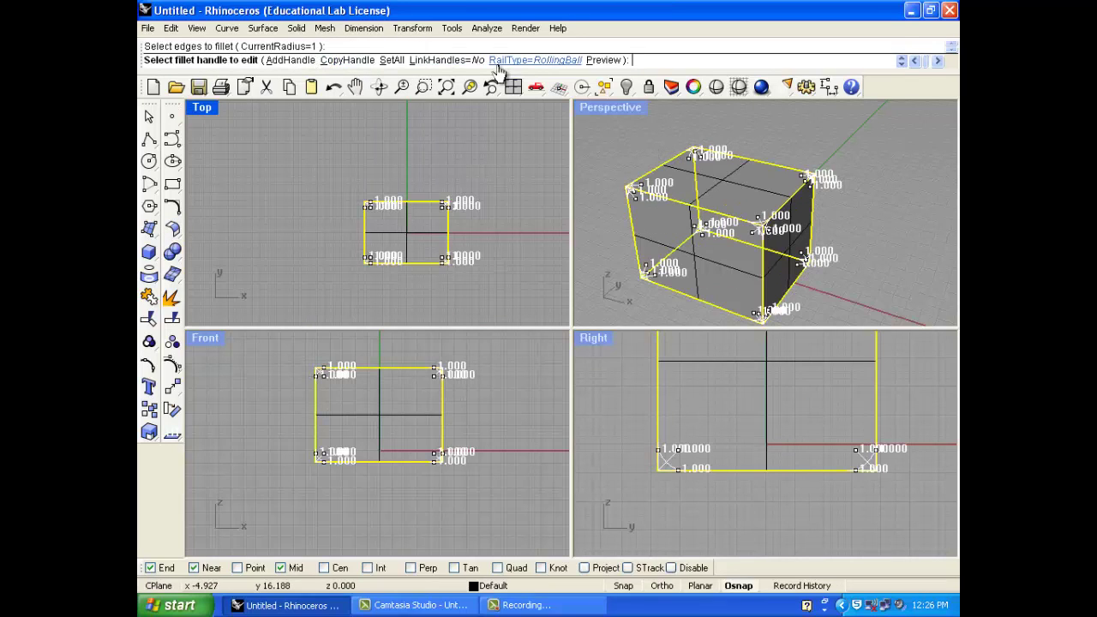
pyautogui.write('3')
pyautogui.press('Return')
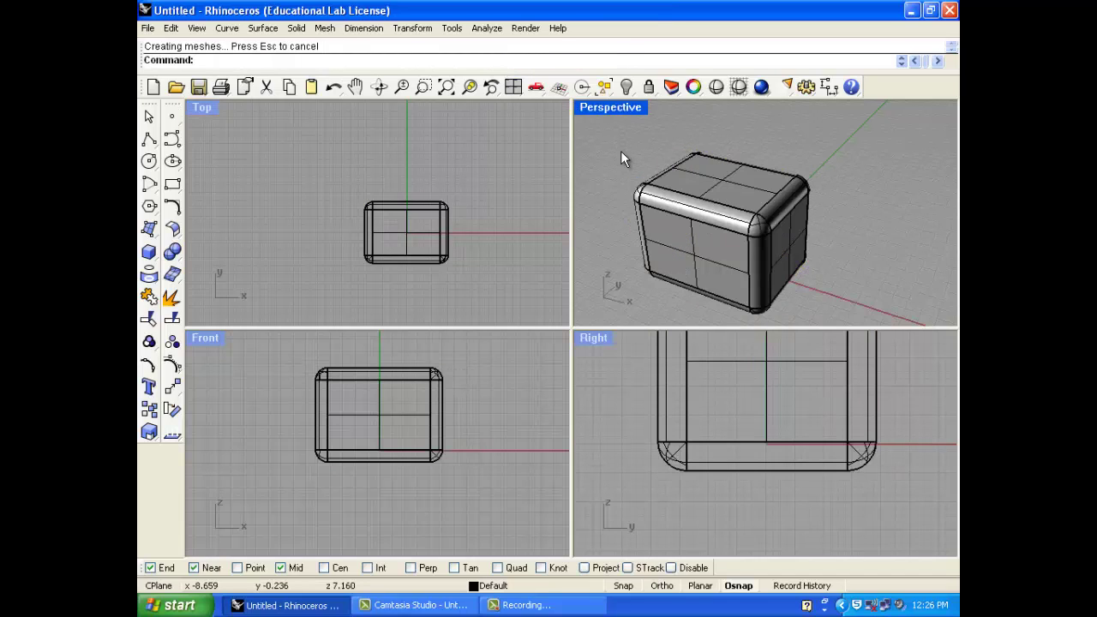
# Examine the rounded edges of the box in an enlarged Perspective view with Rendered display, and return to the four-view layout.
pyautogui.doubleClick(604, 107)
pyautogui.moveTo(512, 300); pyautogui.dragTo(561, 258, button='right')
pyautogui.click(221, 105)
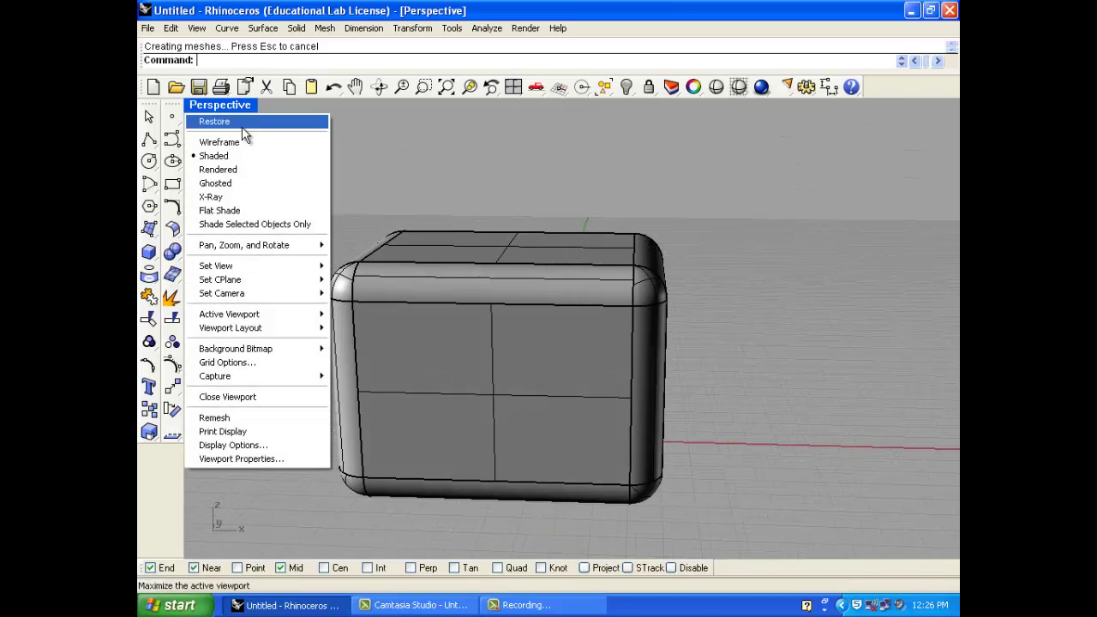
pyautogui.click(246, 155)
pyautogui.moveTo(257, 172)
pyautogui.mouseDown(button='right')
pyautogui.moveTo(516, 170)
pyautogui.moveTo(488, 326)
pyautogui.moveTo(274, 205)
pyautogui.moveTo(225, 112)
pyautogui.mouseUp(button='right')
pyautogui.click(223, 105)
pyautogui.click(223, 105)
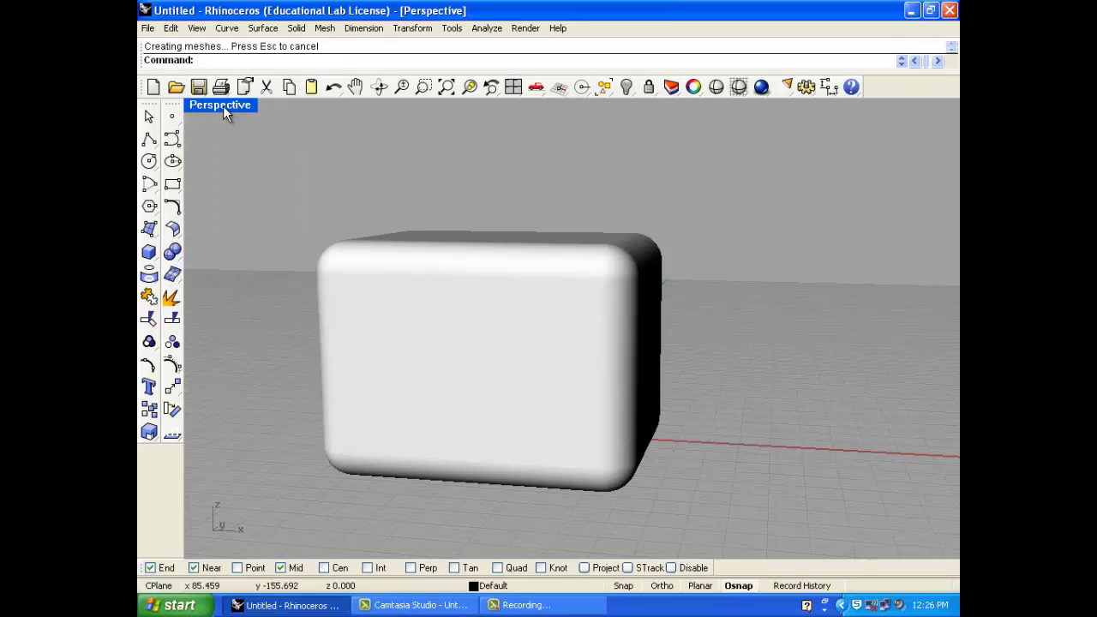
pyautogui.doubleClick(223, 106)
pyautogui.moveTo(622, 160)
pyautogui.mouseDown(button='right')
pyautogui.moveTo(627, 201)
pyautogui.moveTo(762, 229)
pyautogui.moveTo(685, 194)
pyautogui.moveTo(675, 211)
pyautogui.mouseUp(button='right')
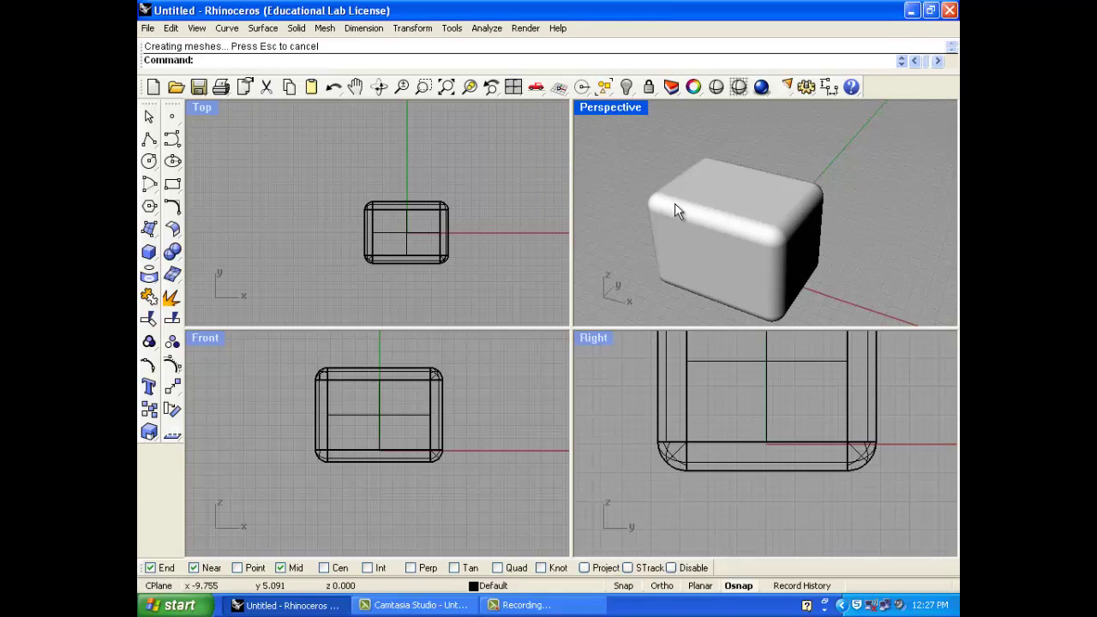
# Undo the edge fillet and set the Perspective viewport back to Shaded display.
pyautogui.hotkey('ctrl', 'z')
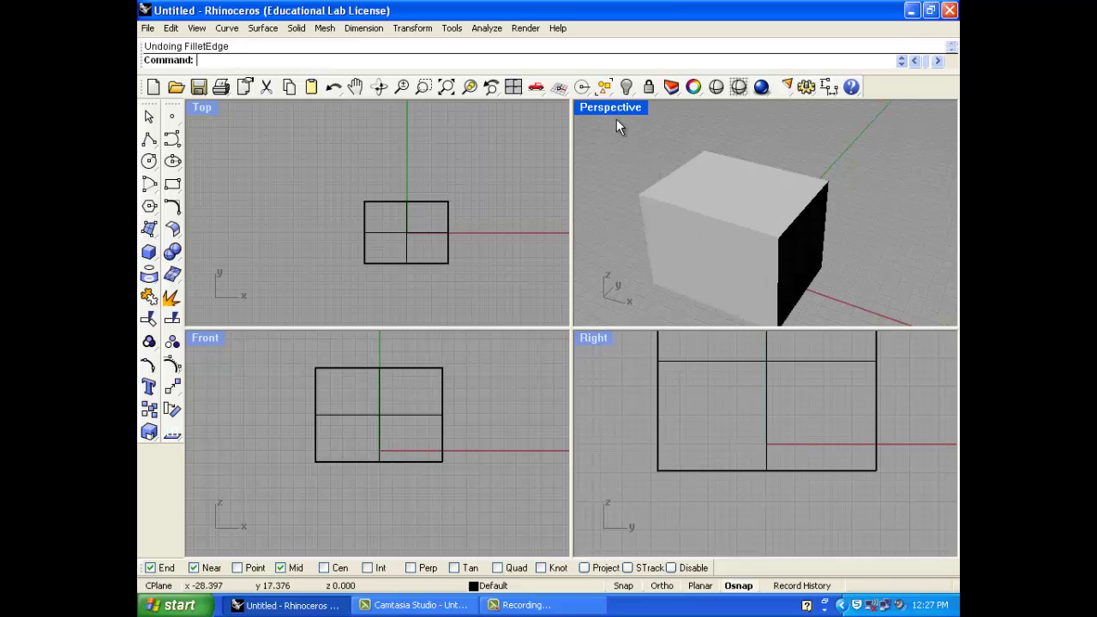
pyautogui.click(612, 109)
pyautogui.click(611, 160)
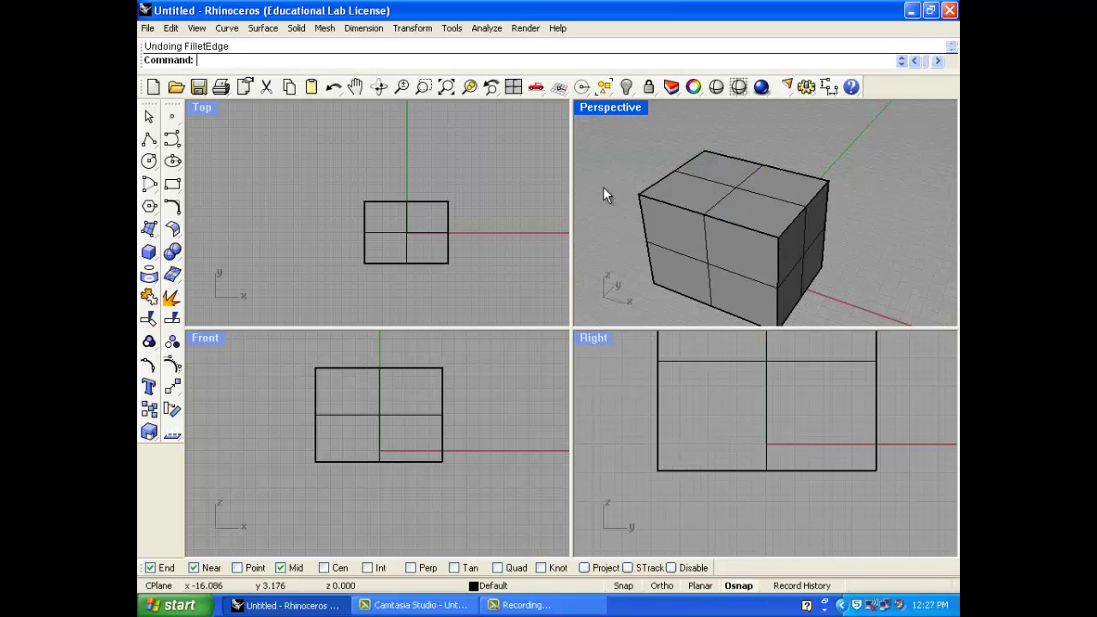
# Chamfer all edges of the box at distance 1, setting the current chamfer distance to 3 after selecting them, and maximize the Perspective view.
pyautogui.click(295, 28)
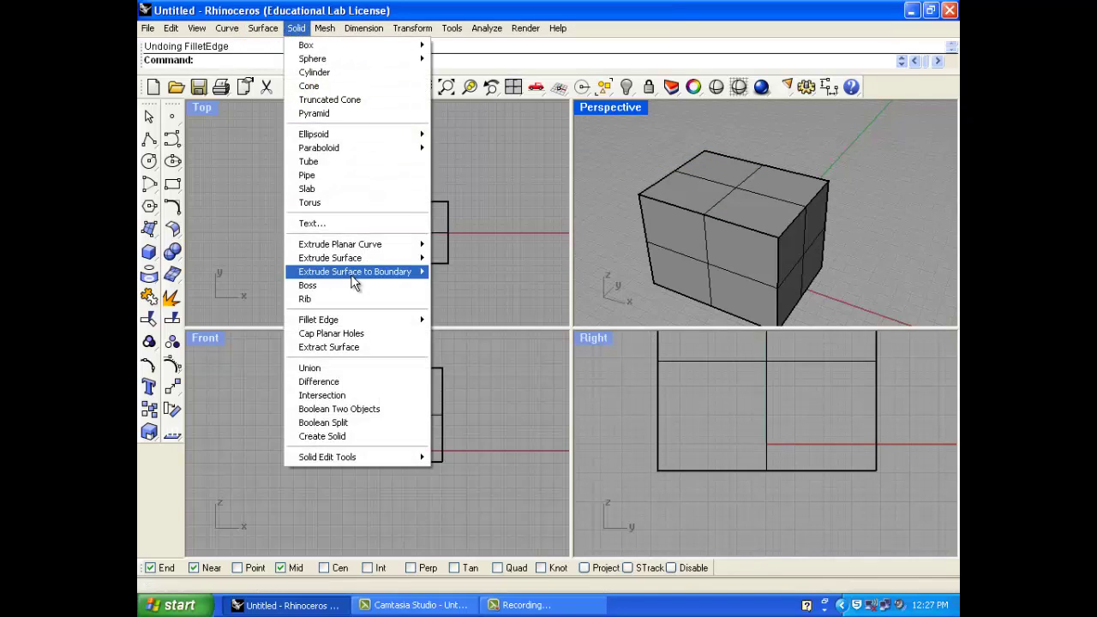
pyautogui.moveTo(352, 320)
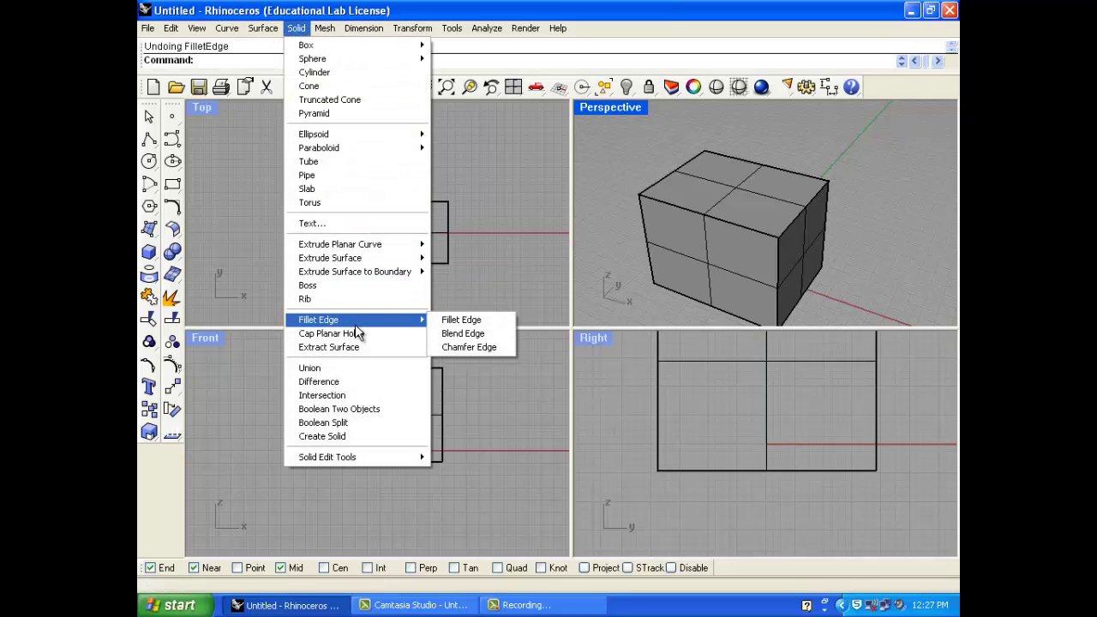
pyautogui.click(469, 347)
pyautogui.scroll(-2, 634, 259)
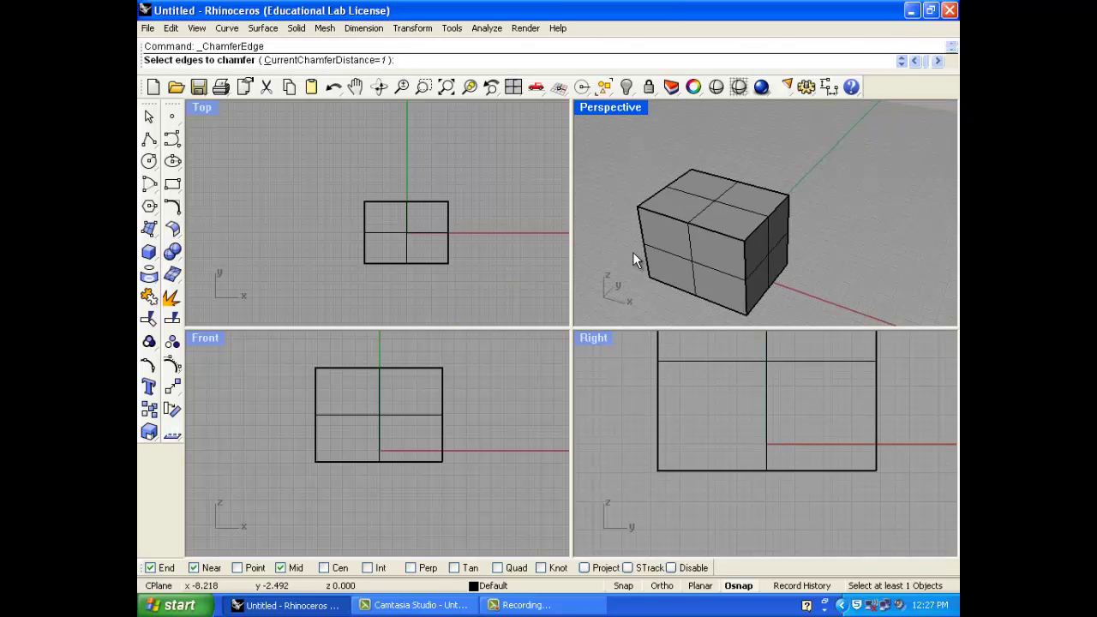
pyautogui.moveTo(793, 281); pyautogui.dragTo(813, 287)
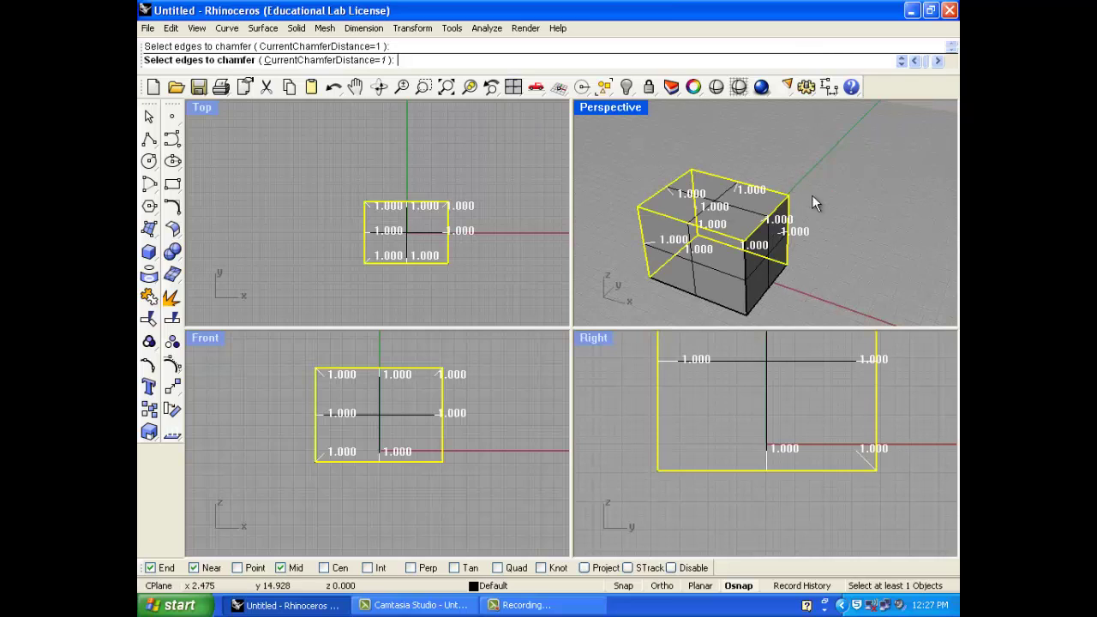
pyautogui.moveTo(683, 311); pyautogui.dragTo(677, 313)
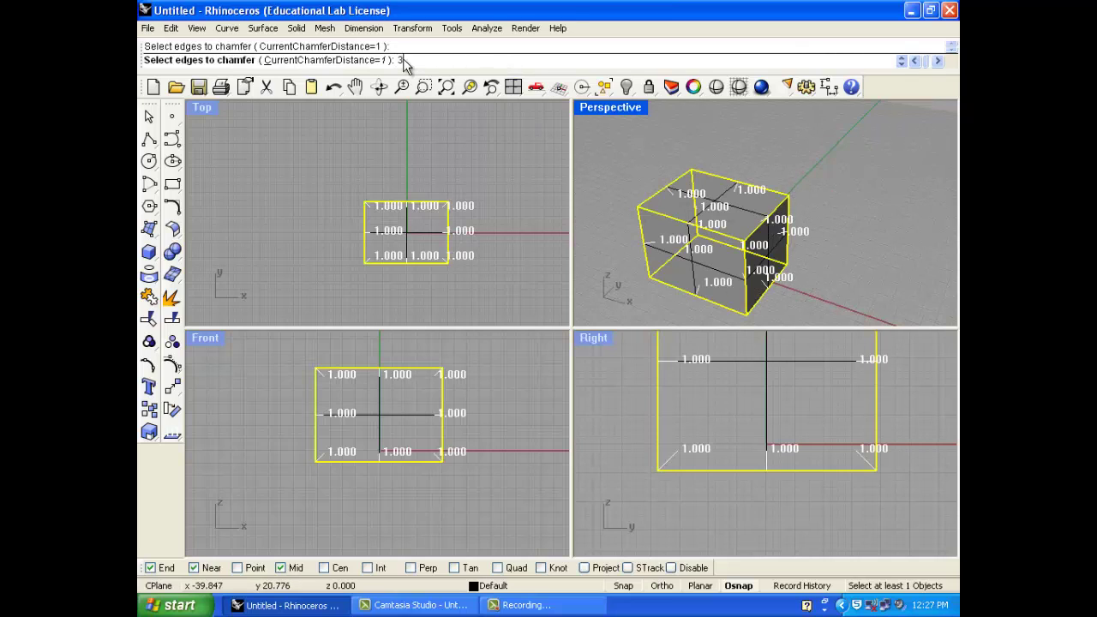
pyautogui.press('Return')
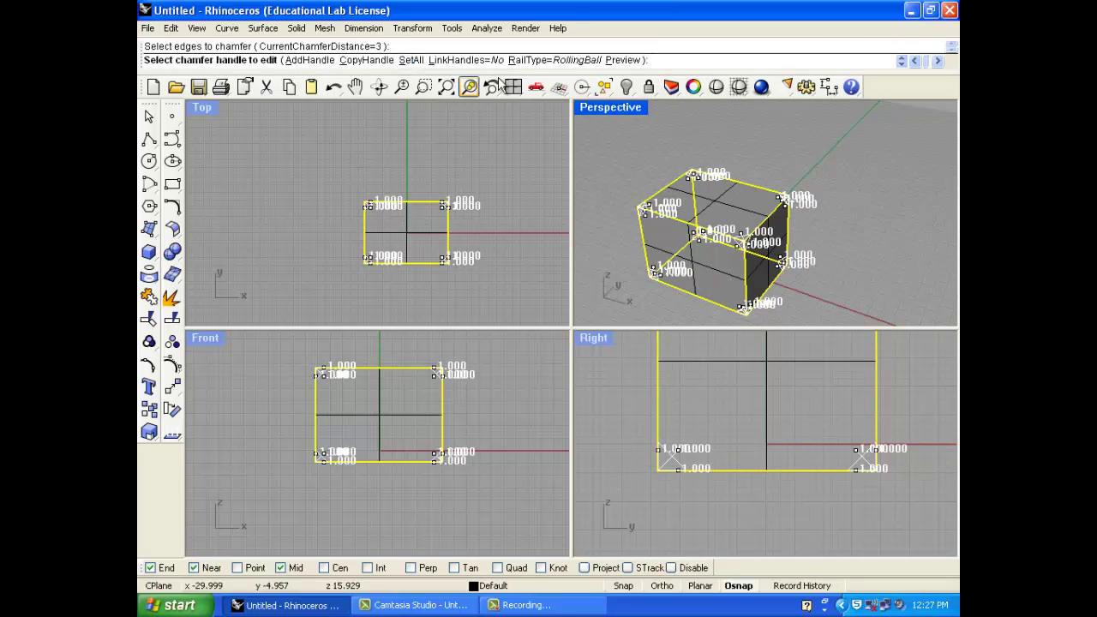
pyautogui.press('Return')
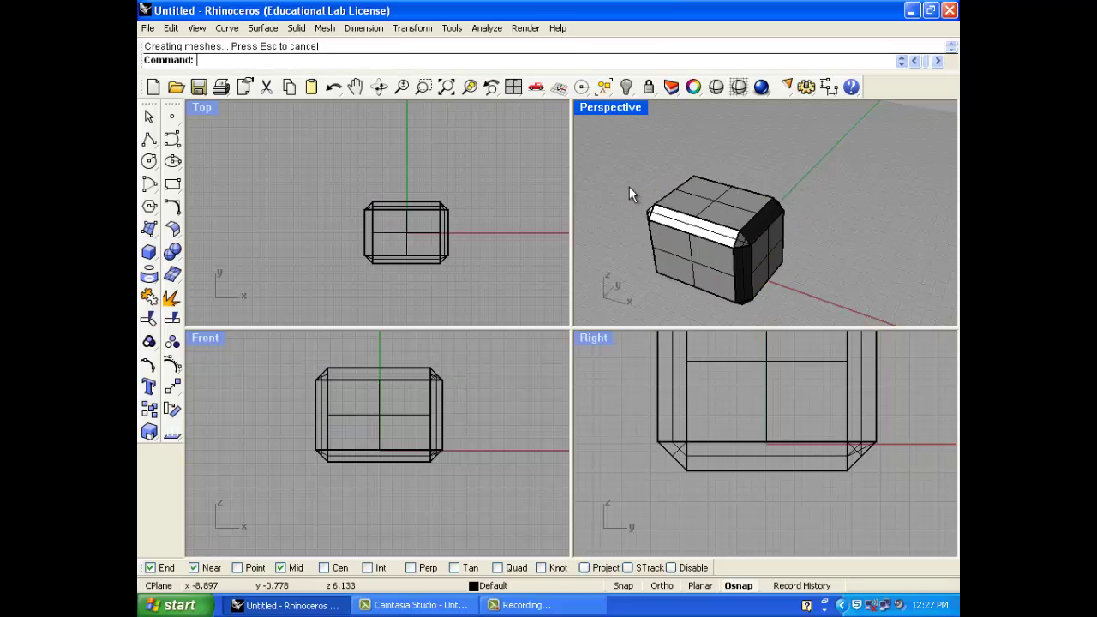
pyautogui.doubleClick(610, 107)
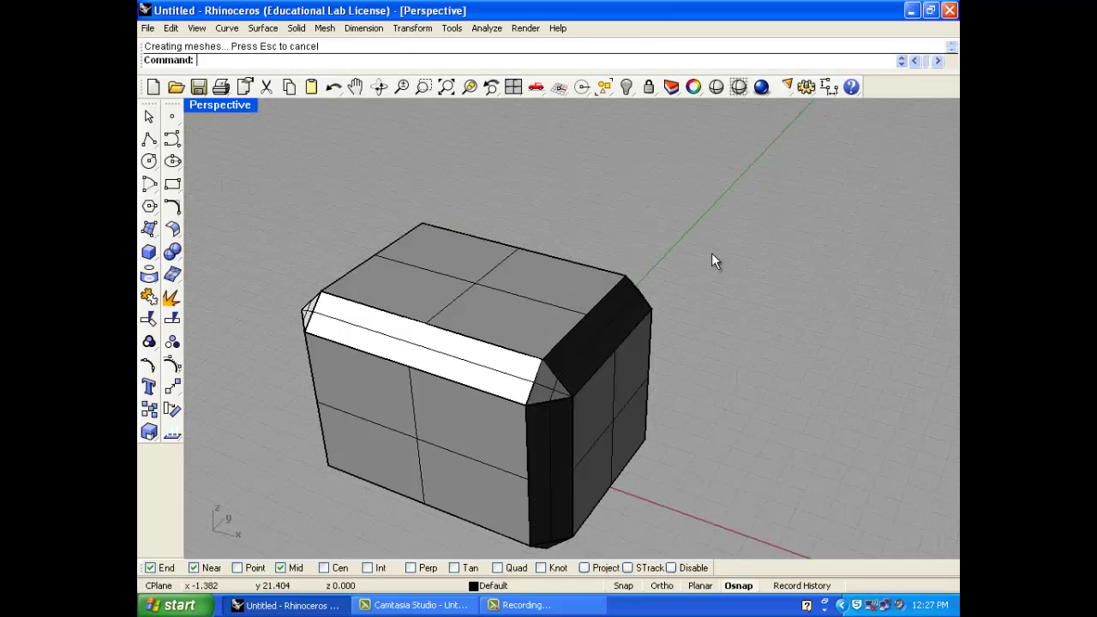
# Examine the chamfered box from several angles in Rendered display and set the Perspective viewport back to Shaded.
pyautogui.moveTo(712, 259); pyautogui.dragTo(390, 159, button='right')
pyautogui.click(230, 103)
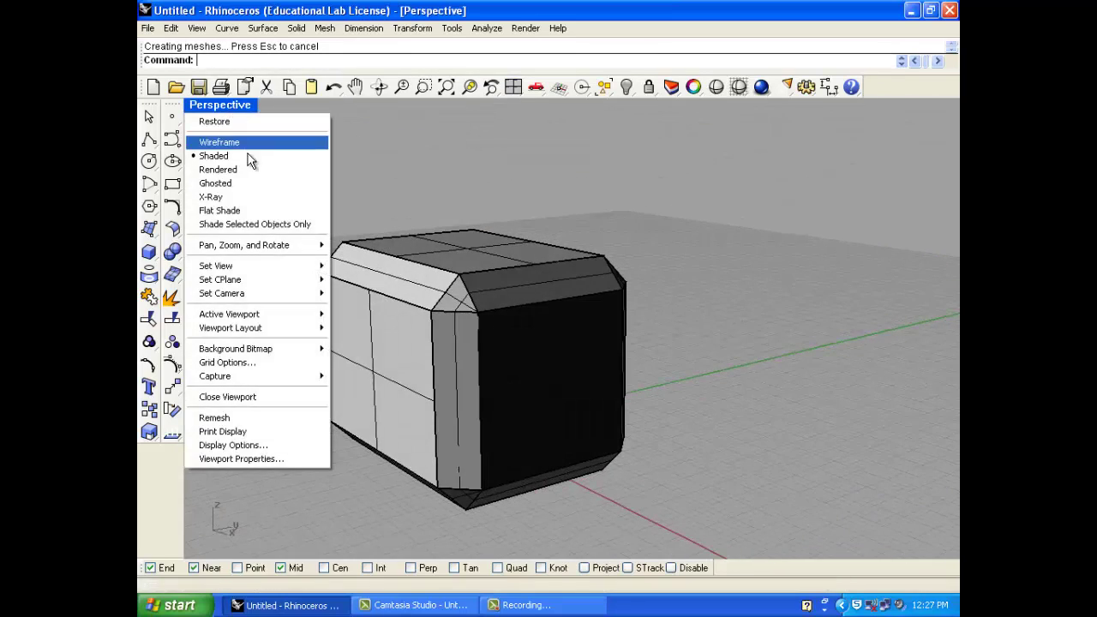
pyautogui.click(250, 167)
pyautogui.moveTo(282, 243)
pyautogui.mouseDown(button='right')
pyautogui.moveTo(340, 204)
pyautogui.moveTo(519, 317)
pyautogui.moveTo(634, 286)
pyautogui.moveTo(429, 273)
pyautogui.moveTo(216, 191)
pyautogui.mouseUp(button='right')
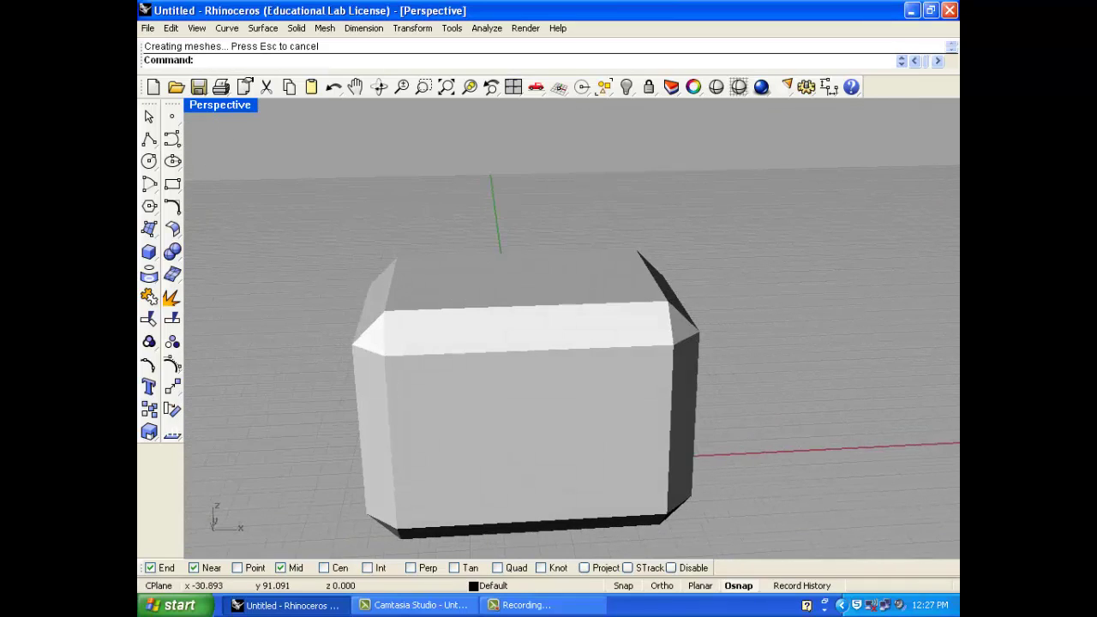
pyautogui.press('F10')
pyautogui.click(246, 104)
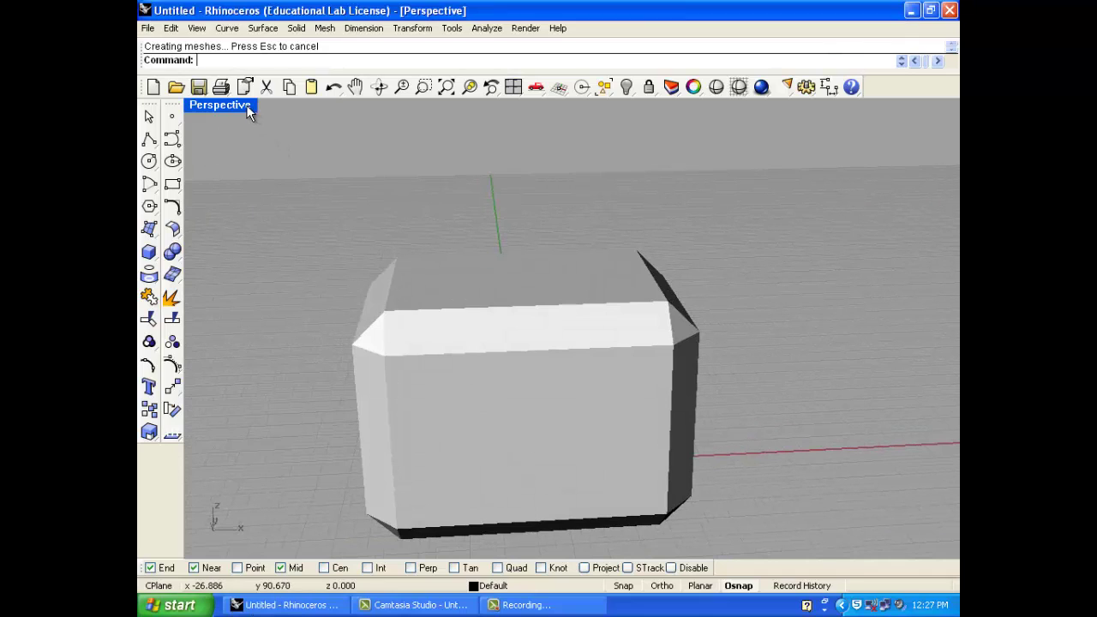
pyautogui.click(246, 156)
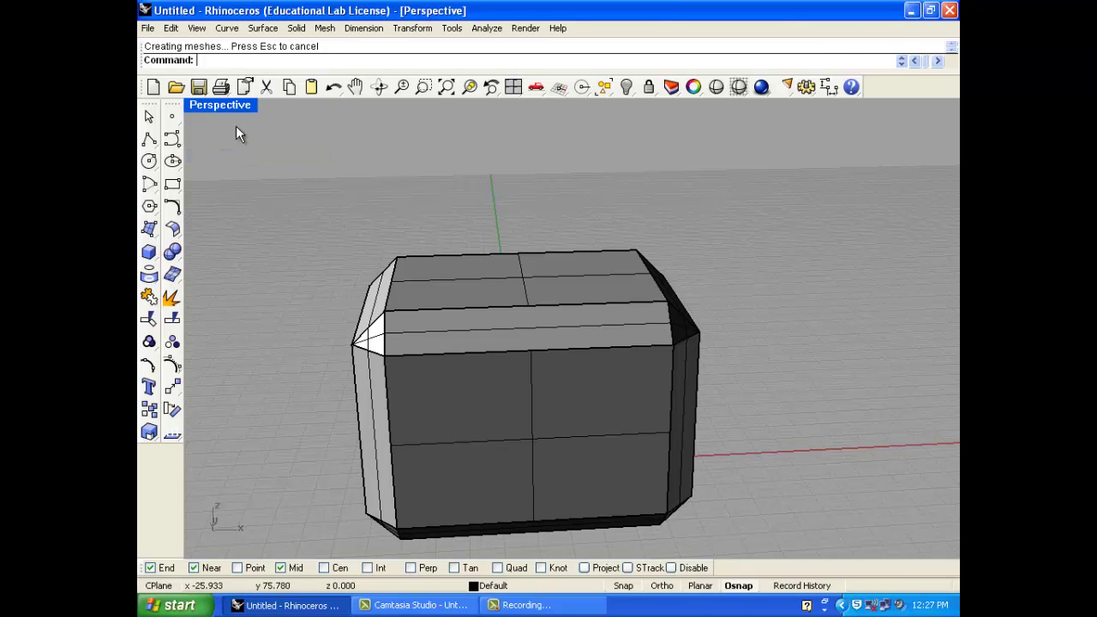
# Return to the four-view layout and delete the chamfered box.
pyautogui.doubleClick(237, 104)
pyautogui.click(425, 251)
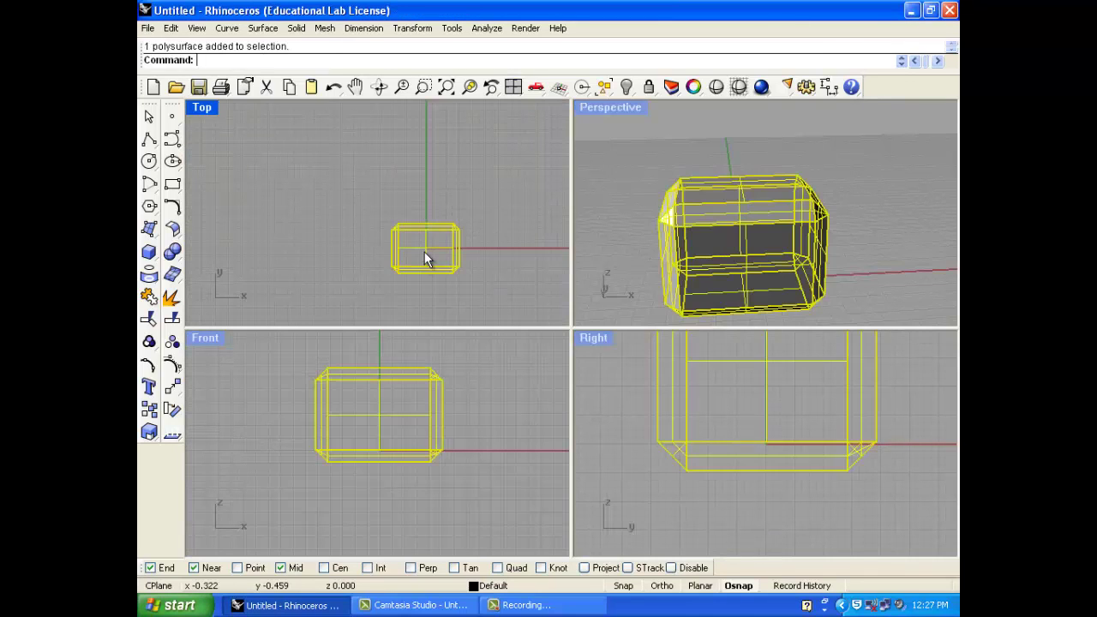
pyautogui.press('Delete')
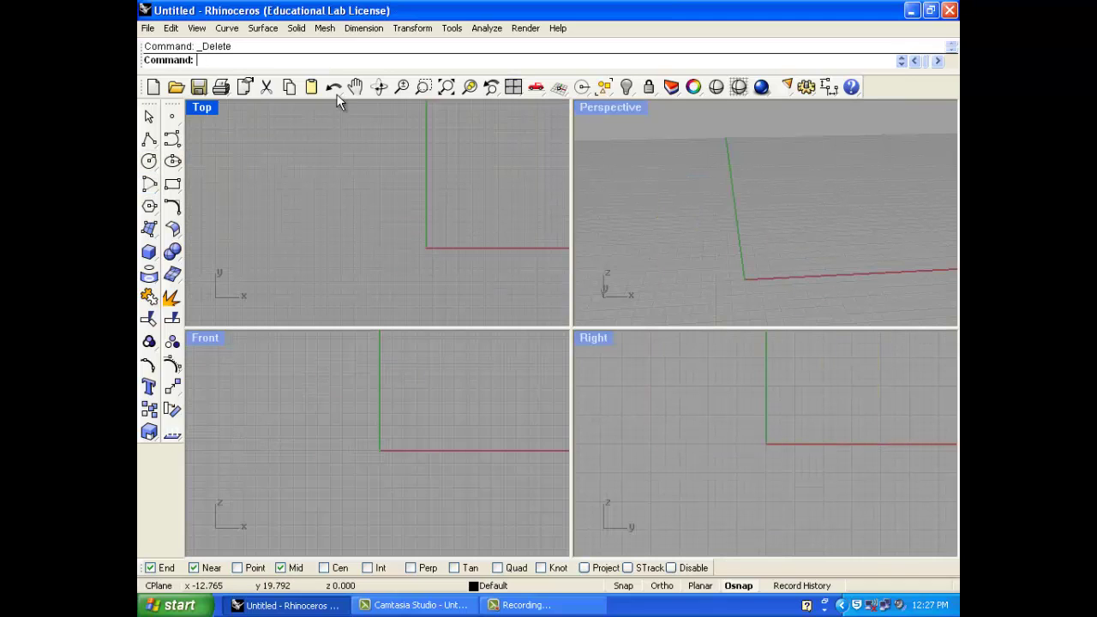
# Create a 4 Points sphere through the origin, a point above it on the Z axis, one along the X axis and a fourth point.
pyautogui.click(302, 31)
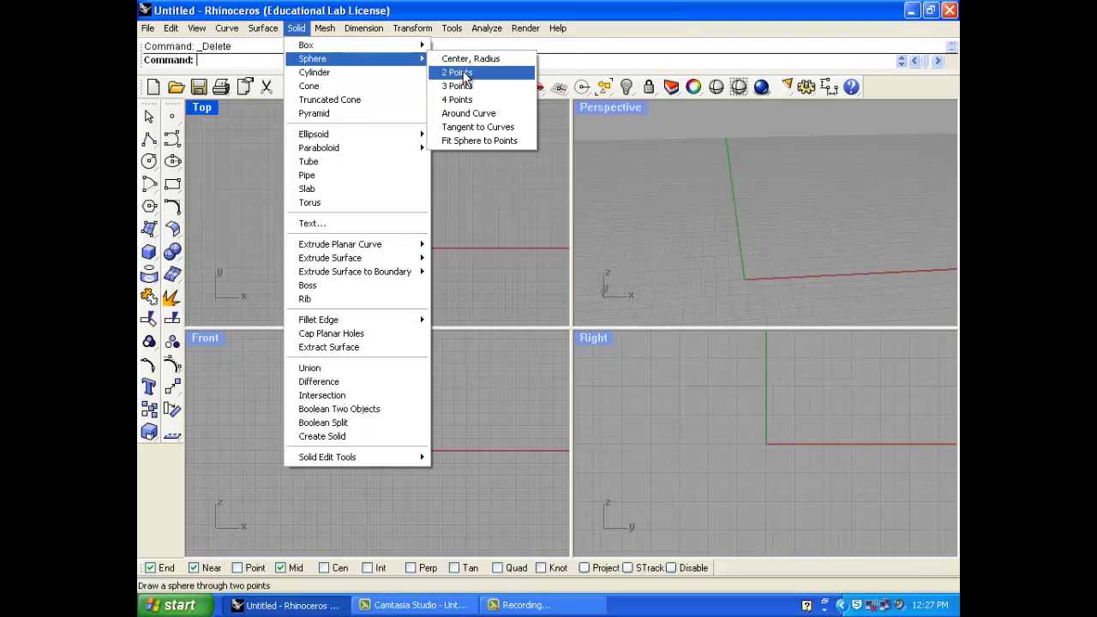
pyautogui.click(488, 105)
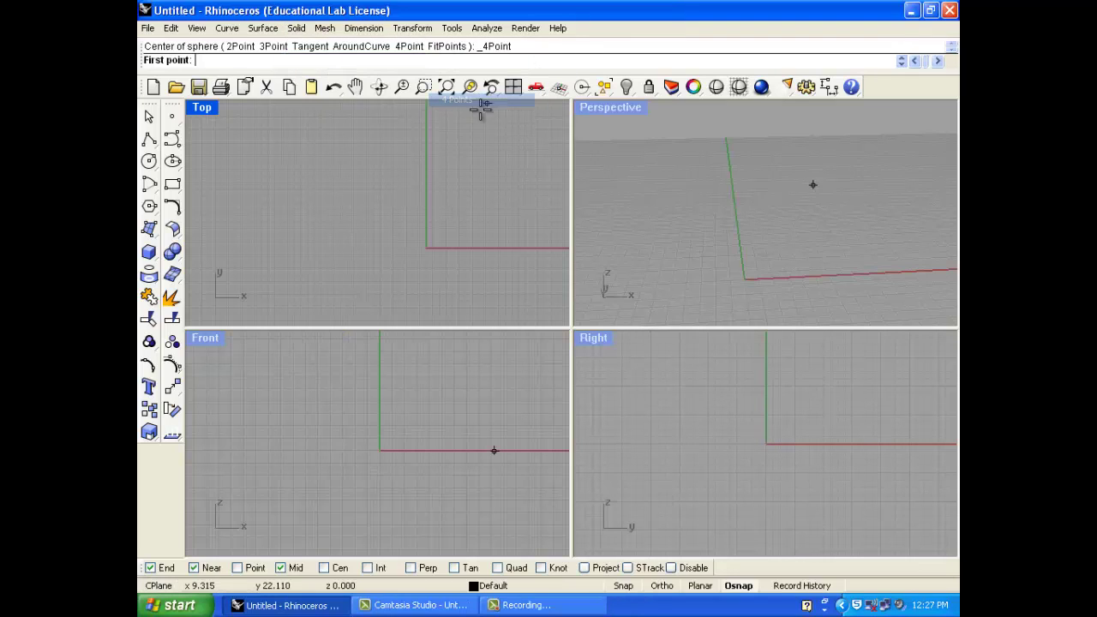
pyautogui.click(426, 248)
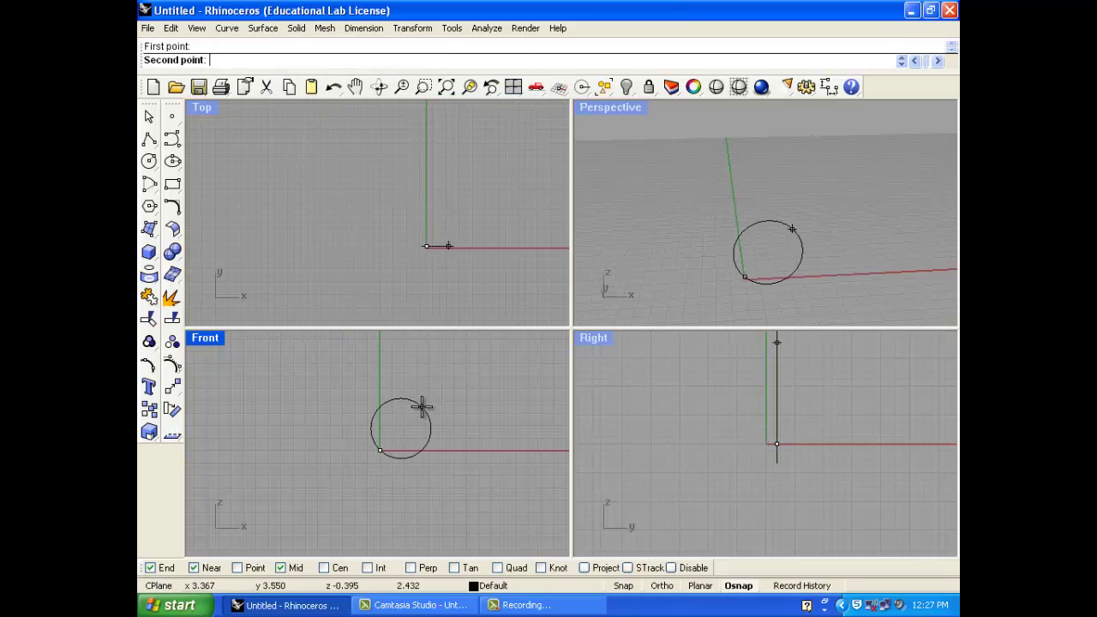
pyautogui.click(380, 353)
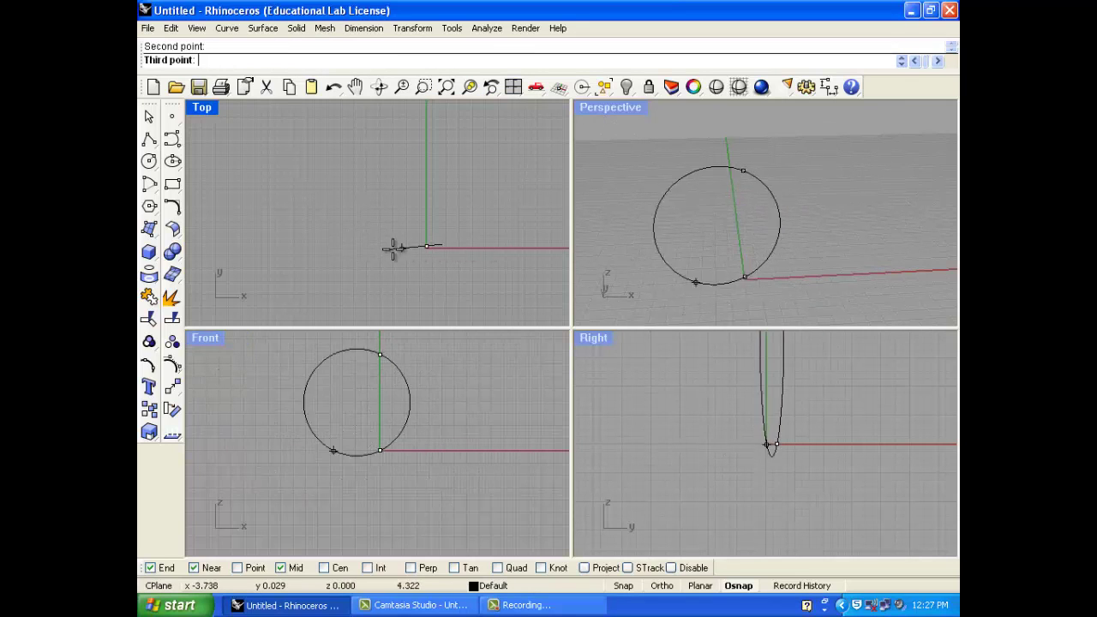
pyautogui.click(488, 247)
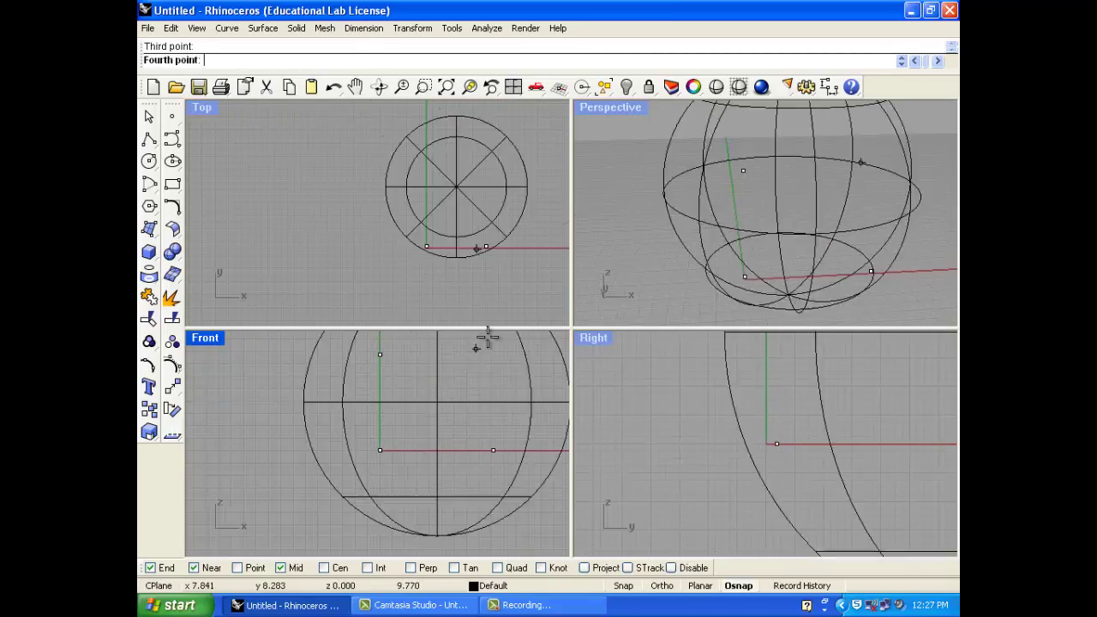
pyautogui.click(472, 261)
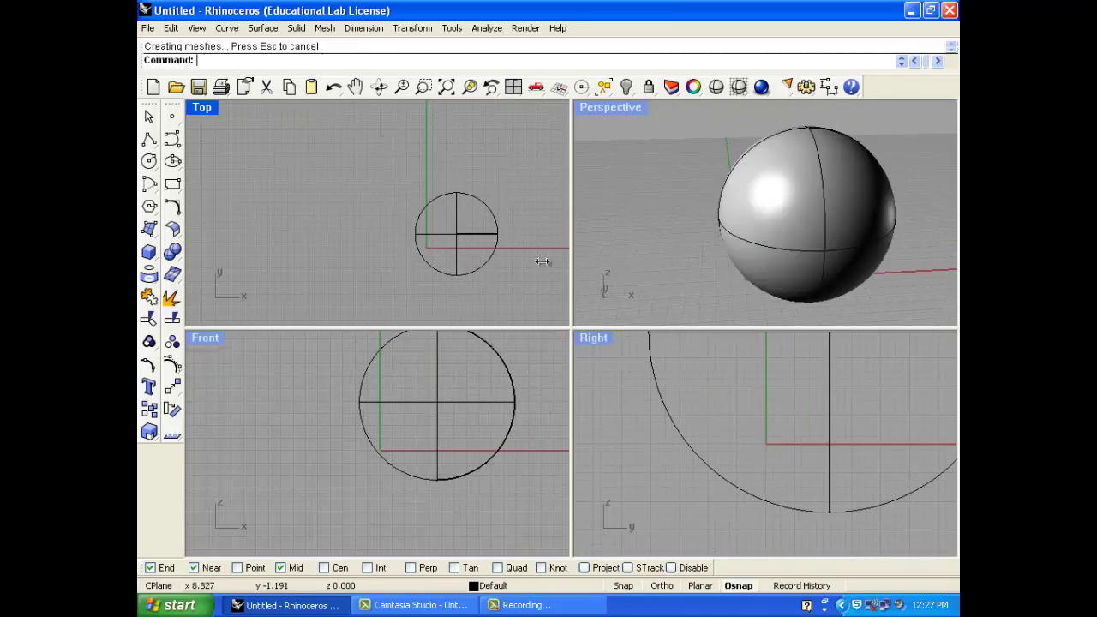
# Rebuild the sphere's surface, accepting the current rebuild settings.
pyautogui.moveTo(686, 248)
pyautogui.mouseDown(button='right')
pyautogui.moveTo(709, 242)
pyautogui.moveTo(731, 300)
pyautogui.moveTo(798, 274)
pyautogui.moveTo(654, 172)
pyautogui.mouseUp(button='right')
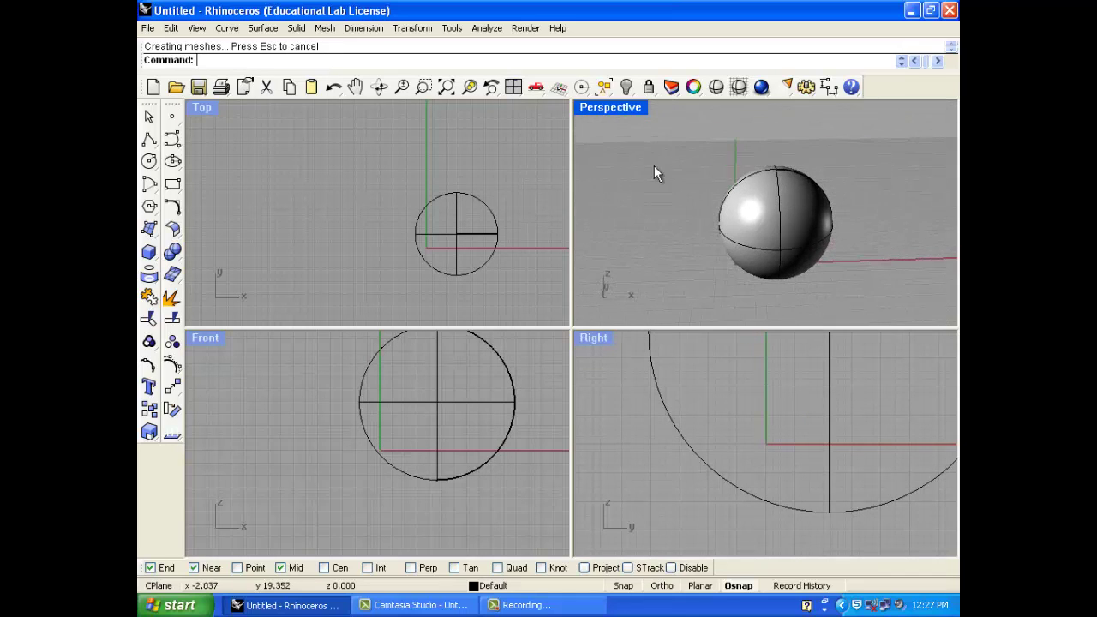
pyautogui.moveTo(687, 247); pyautogui.dragTo(759, 247, button='right')
pyautogui.click(752, 250)
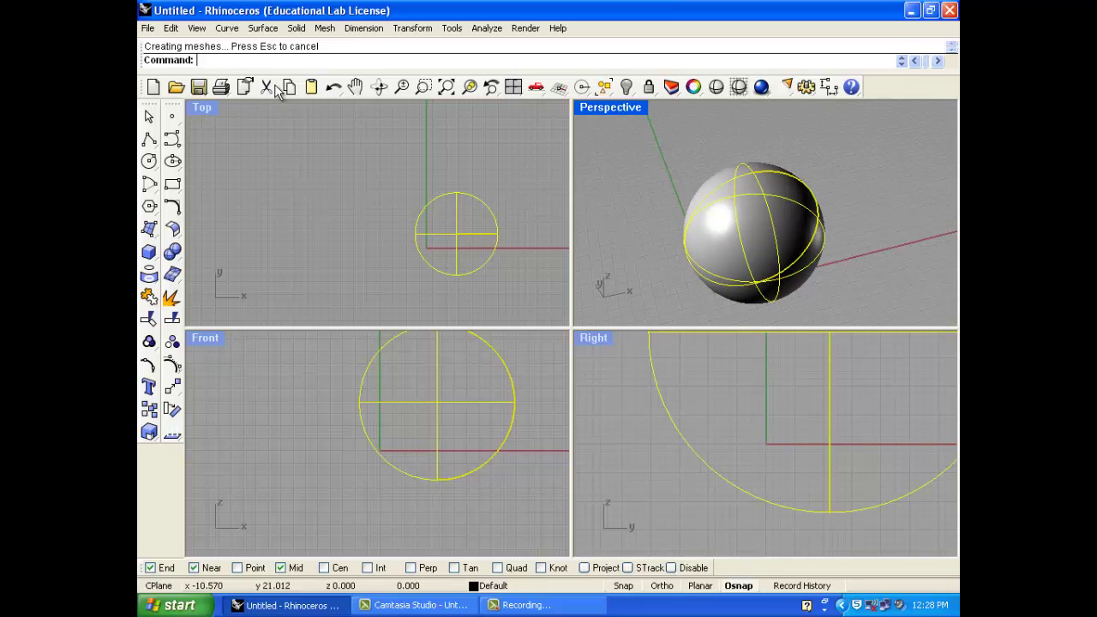
pyautogui.click(170, 33)
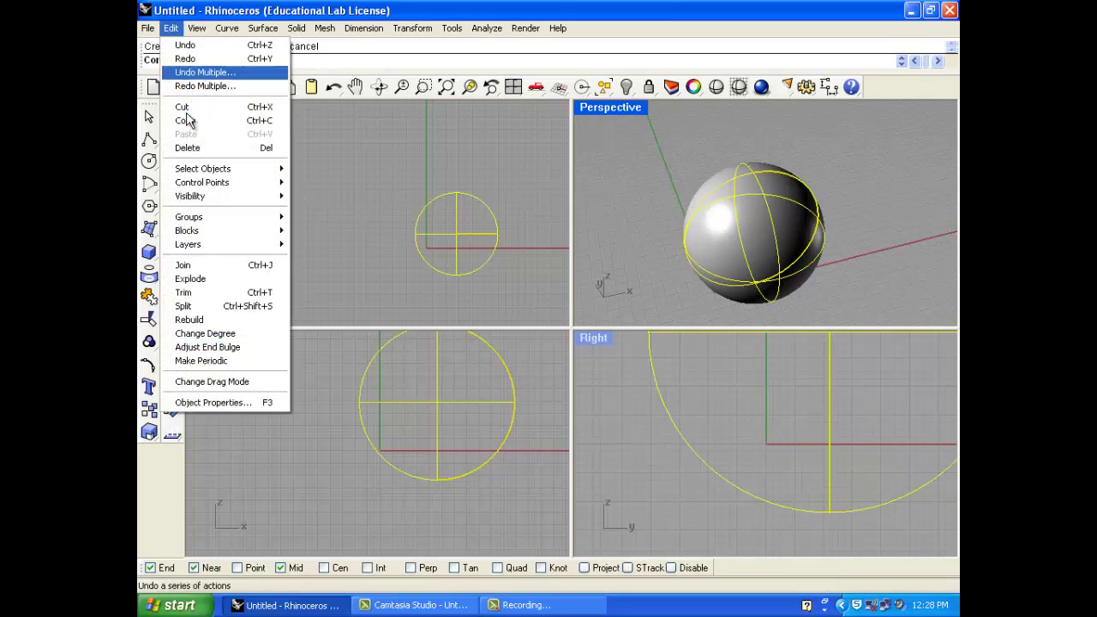
pyautogui.click(216, 320)
pyautogui.click(503, 418)
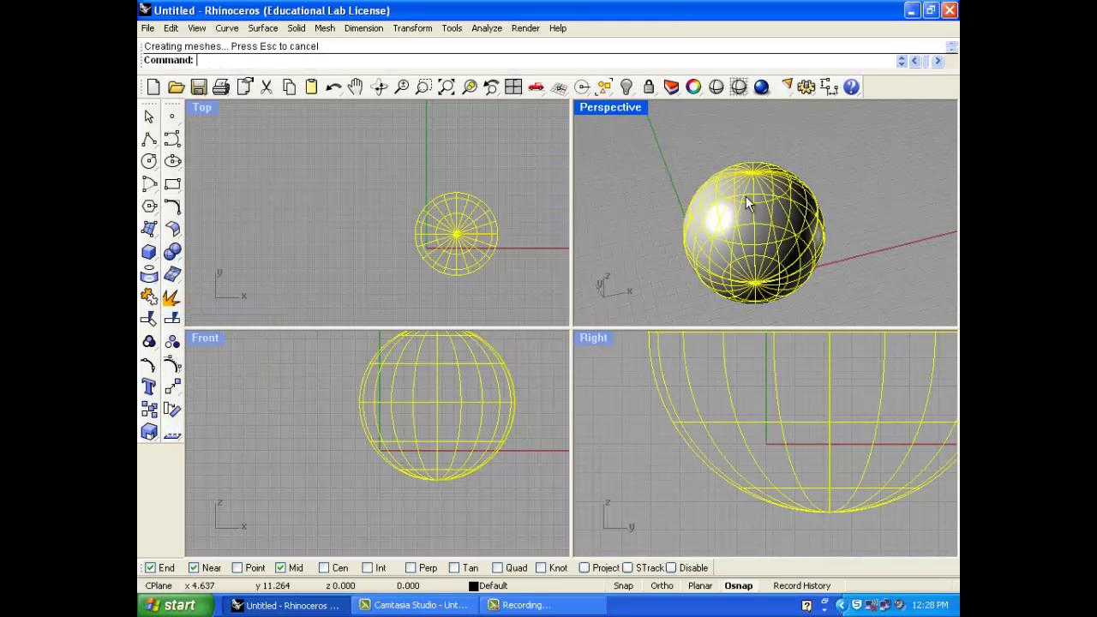
# Examine the rebuilt sphere's isocurves and its pole from several angles and distances in the Perspective view.
pyautogui.moveTo(746, 196); pyautogui.dragTo(709, 202, button='right')
pyautogui.scroll(-2, 710, 202)
pyautogui.click(647, 265)
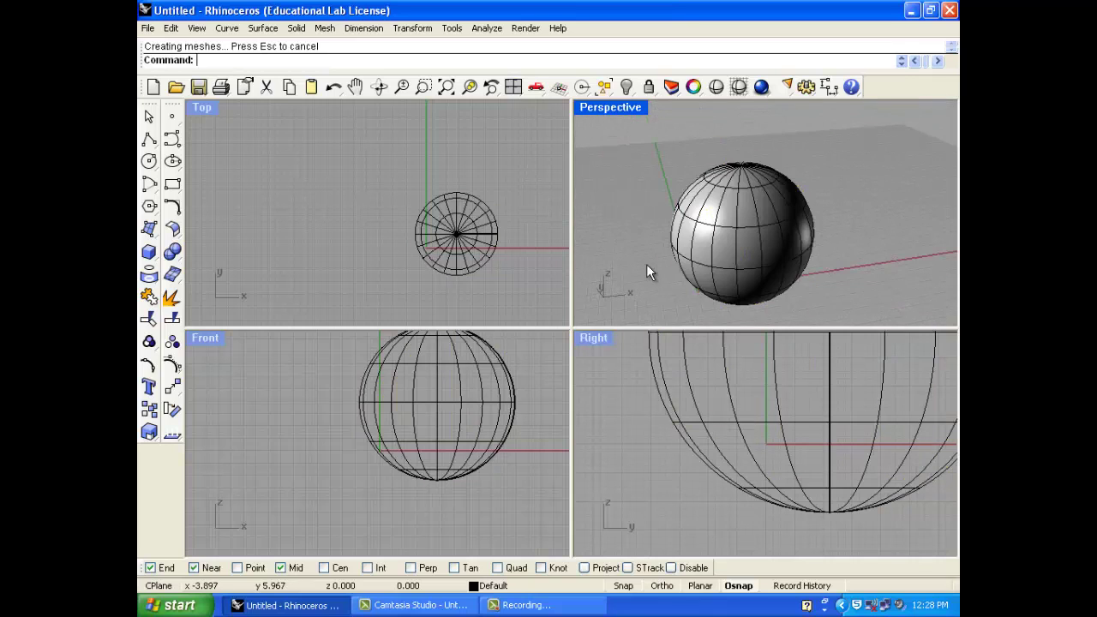
pyautogui.moveTo(770, 239); pyautogui.dragTo(805, 242, button='right')
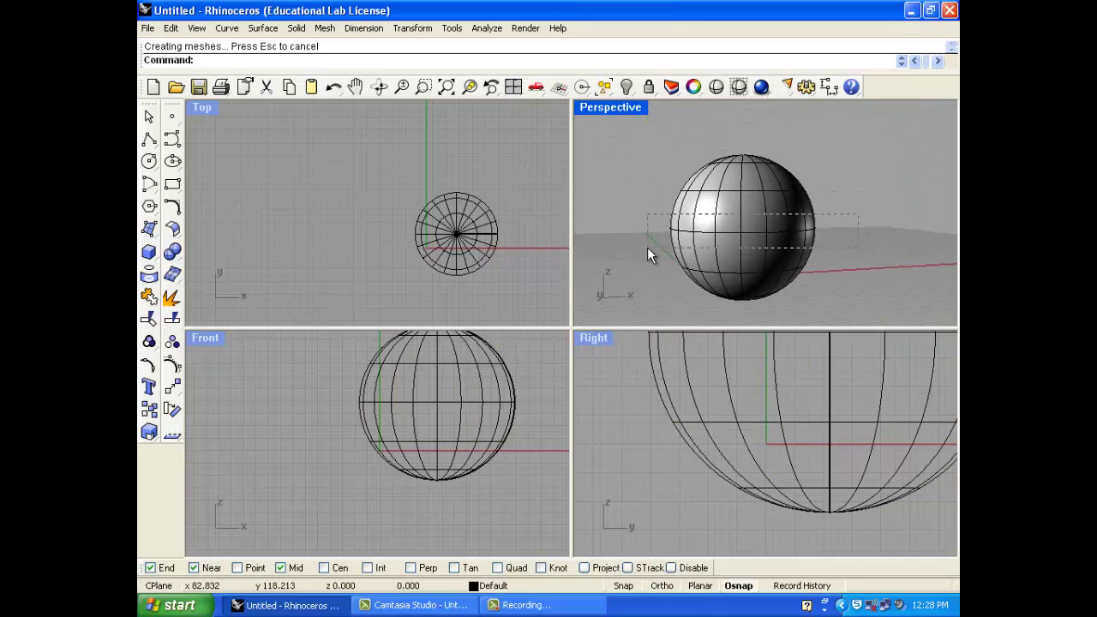
pyautogui.moveTo(649, 250); pyautogui.dragTo(671, 240)
pyautogui.click(630, 228)
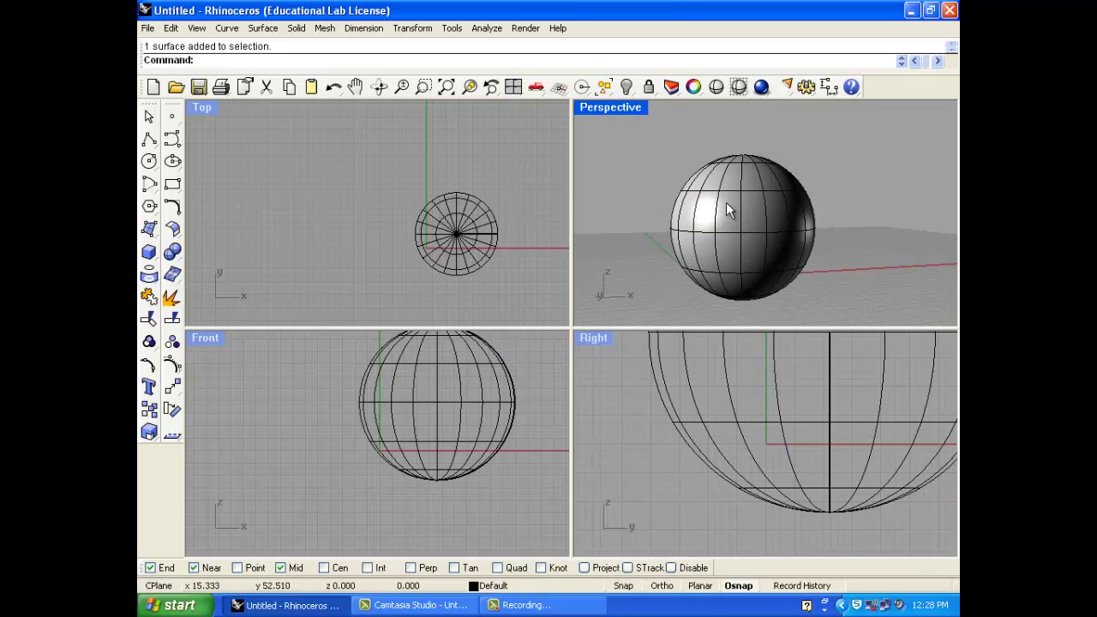
pyautogui.moveTo(726, 202); pyautogui.dragTo(725, 257, button='right')
pyautogui.scroll(4, 739, 167)
pyautogui.scroll(5, 739, 167)
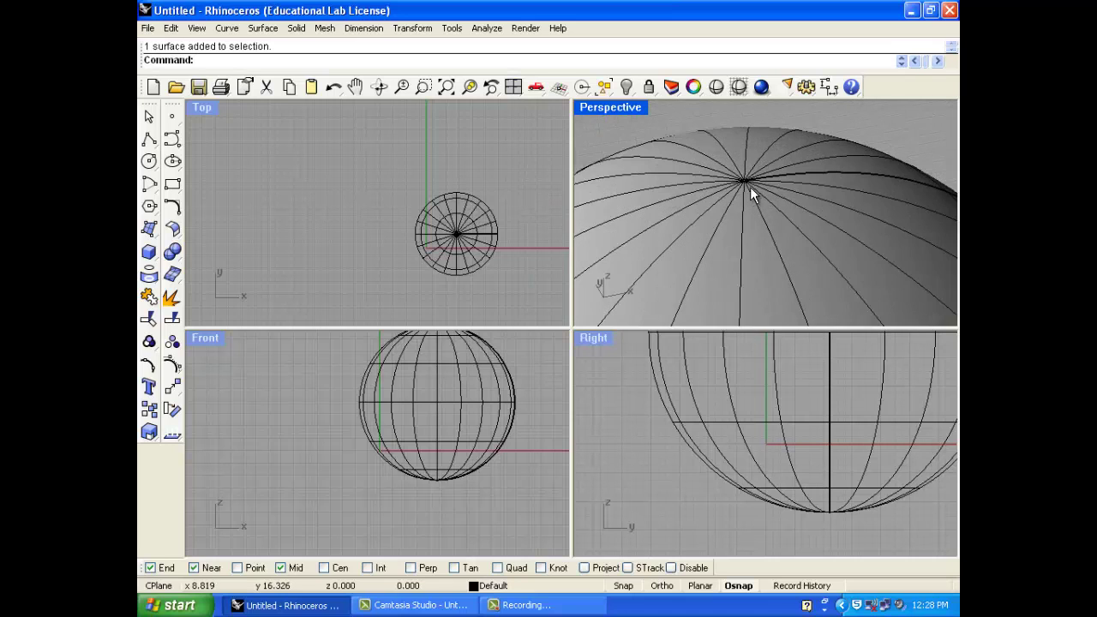
pyautogui.scroll(-7, 711, 189)
pyautogui.moveTo(707, 159)
pyautogui.mouseDown(button='right')
pyautogui.moveTo(778, 184)
pyautogui.moveTo(694, 166)
pyautogui.mouseUp(button='right')
pyautogui.scroll(5, 758, 169)
pyautogui.scroll(4, 758, 169)
pyautogui.scroll(-10, 774, 216)
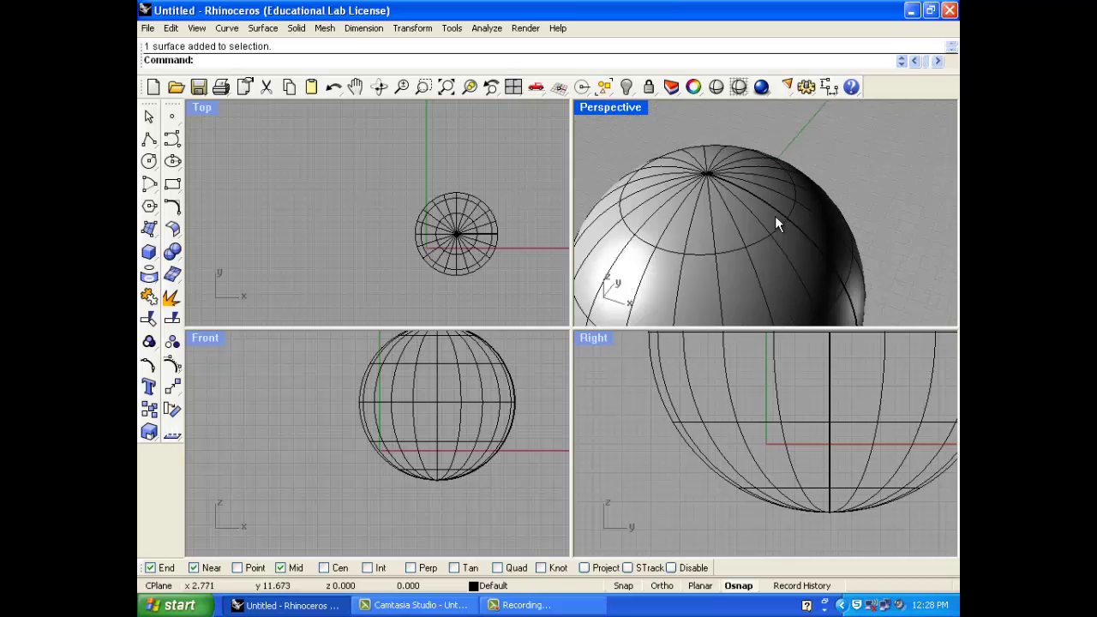
pyautogui.scroll(-3, 637, 149)
pyautogui.scroll(3, 707, 203)
# Maximize the Perspective view and delete the sphere.
pyautogui.doubleClick(627, 105)
pyautogui.press('Delete')
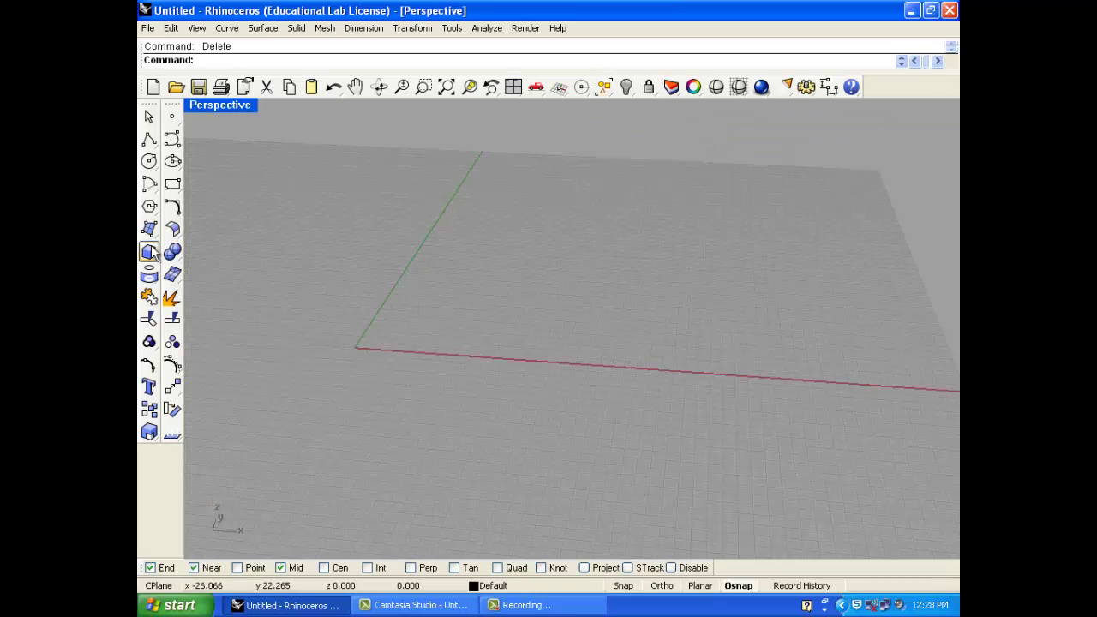
# Create a flat ellipsoid centred at the origin in the four-view layout, with its longest axis along X and its shortest axis vertical.
pyautogui.click(149, 251)
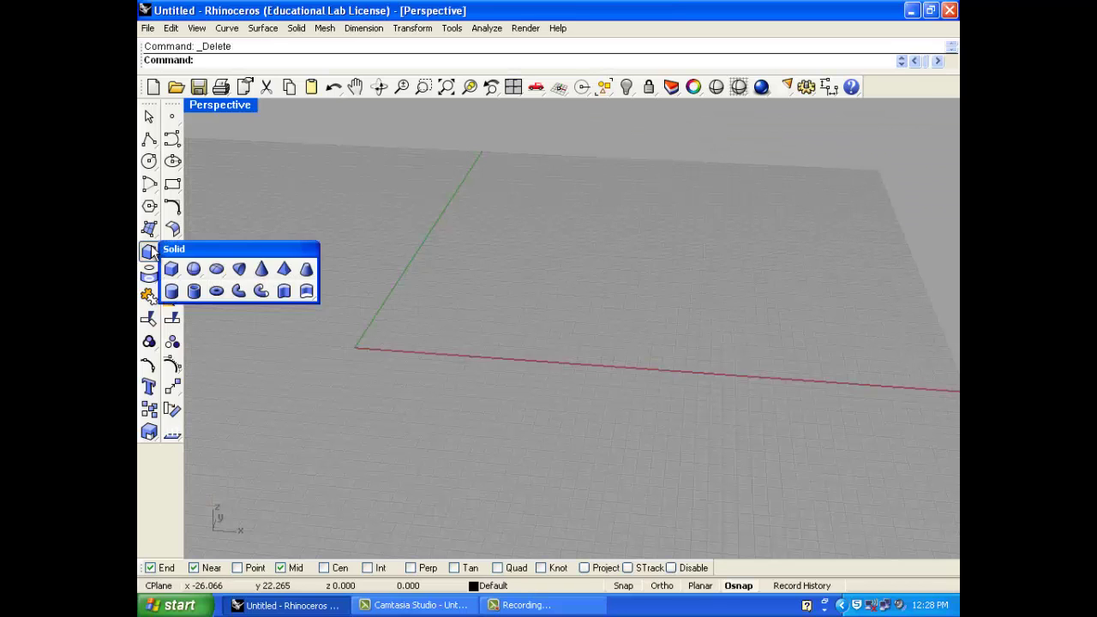
pyautogui.click(216, 269)
pyautogui.doubleClick(206, 107)
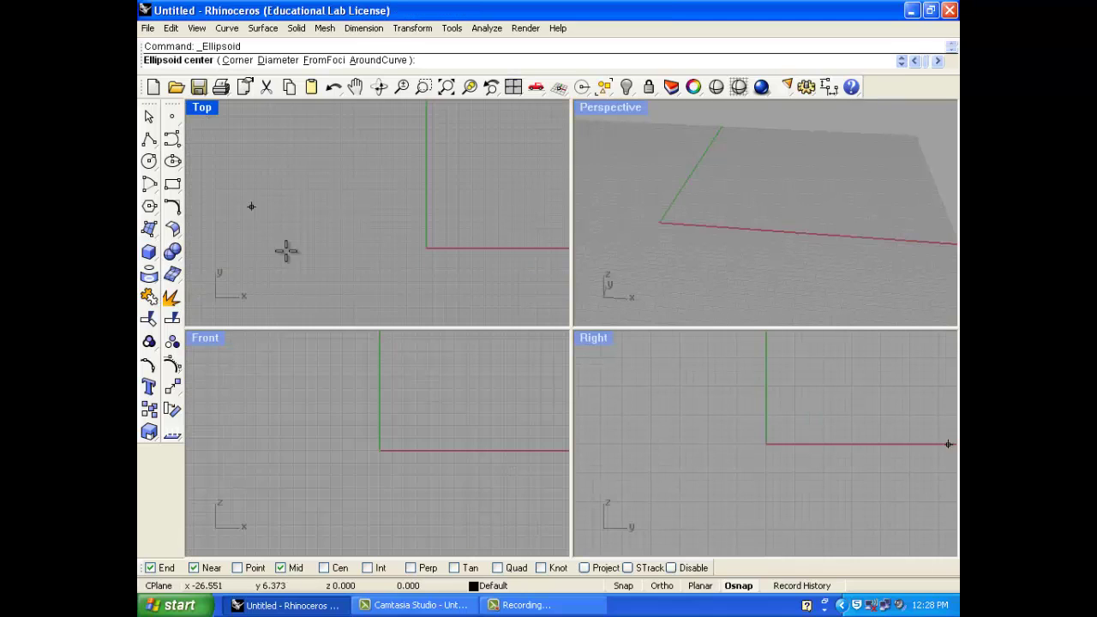
pyautogui.moveTo(455, 257); pyautogui.dragTo(407, 222, button='right')
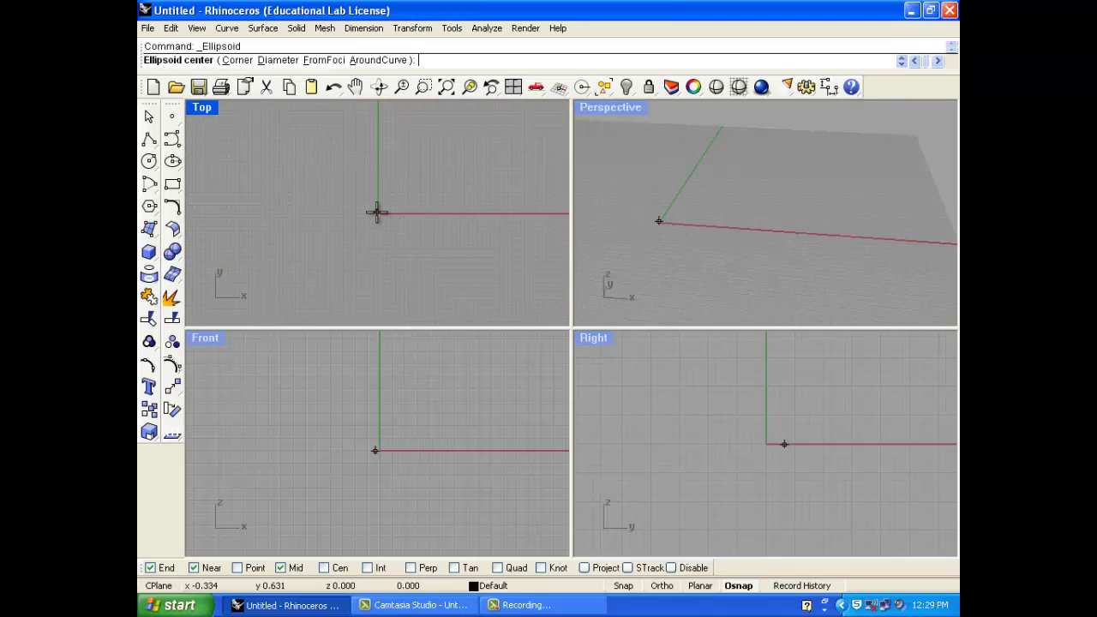
pyautogui.click(378, 213)
pyautogui.click(507, 210)
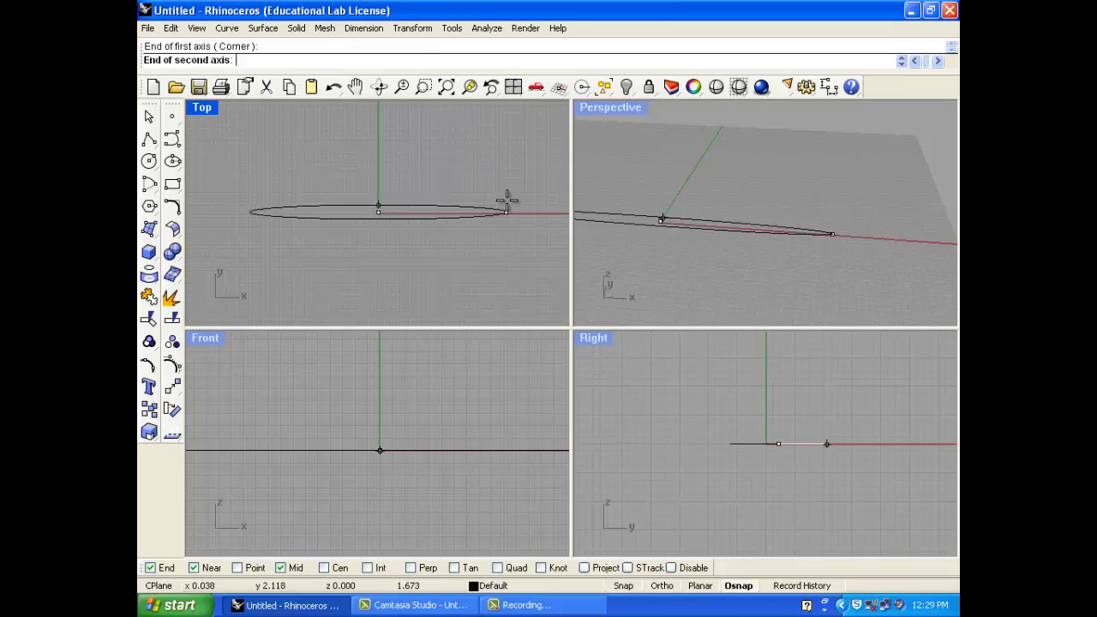
pyautogui.click(505, 148)
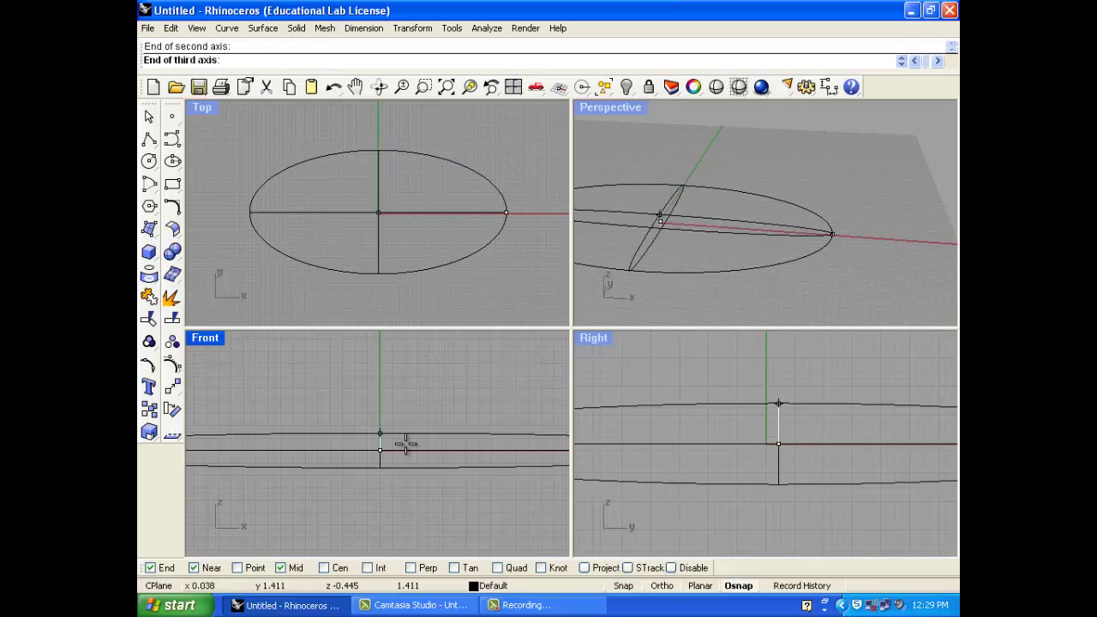
pyautogui.click(417, 411)
# Inspect the ellipsoid in the Perspective view and delete it.
pyautogui.scroll(-6, 643, 248)
pyautogui.moveTo(718, 274); pyautogui.dragTo(718, 319, button='right')
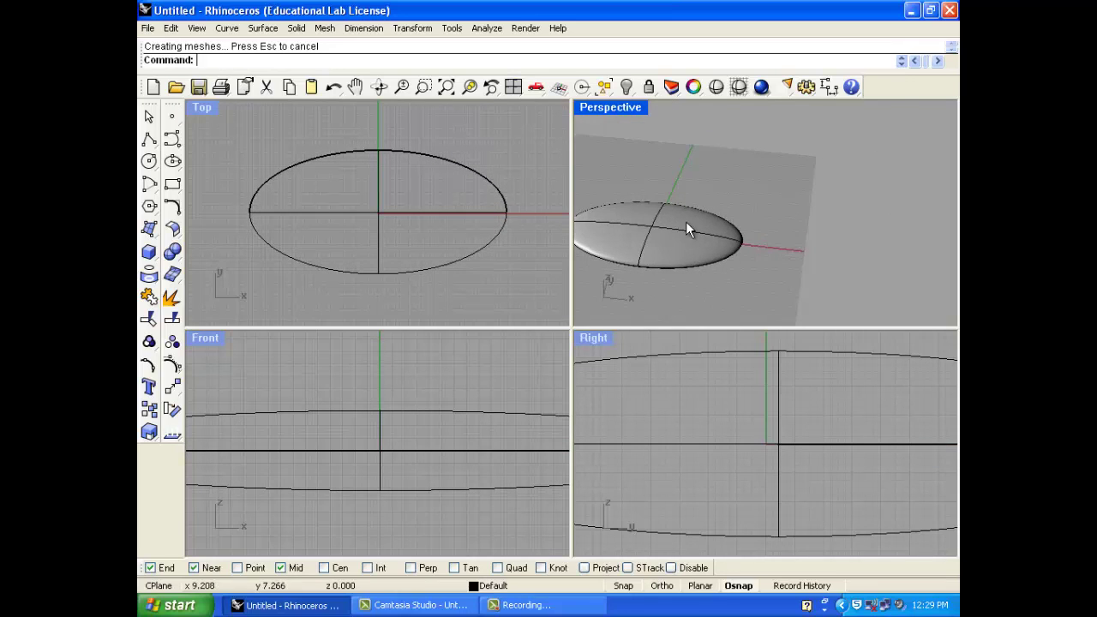
pyautogui.moveTo(686, 221); pyautogui.dragTo(768, 266, button='right')
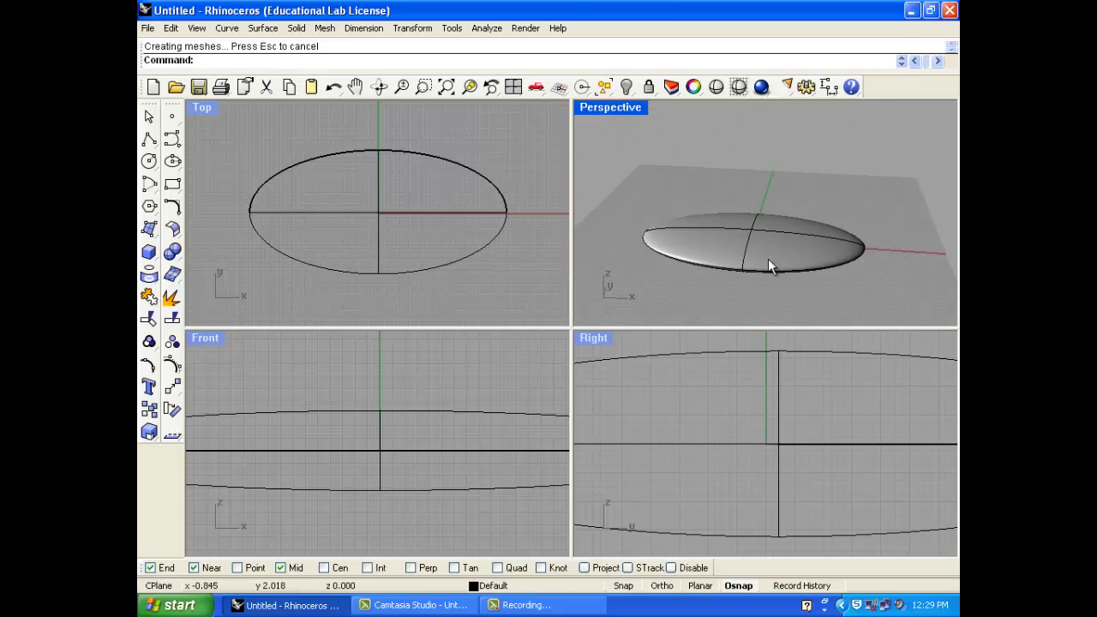
pyautogui.click(723, 234)
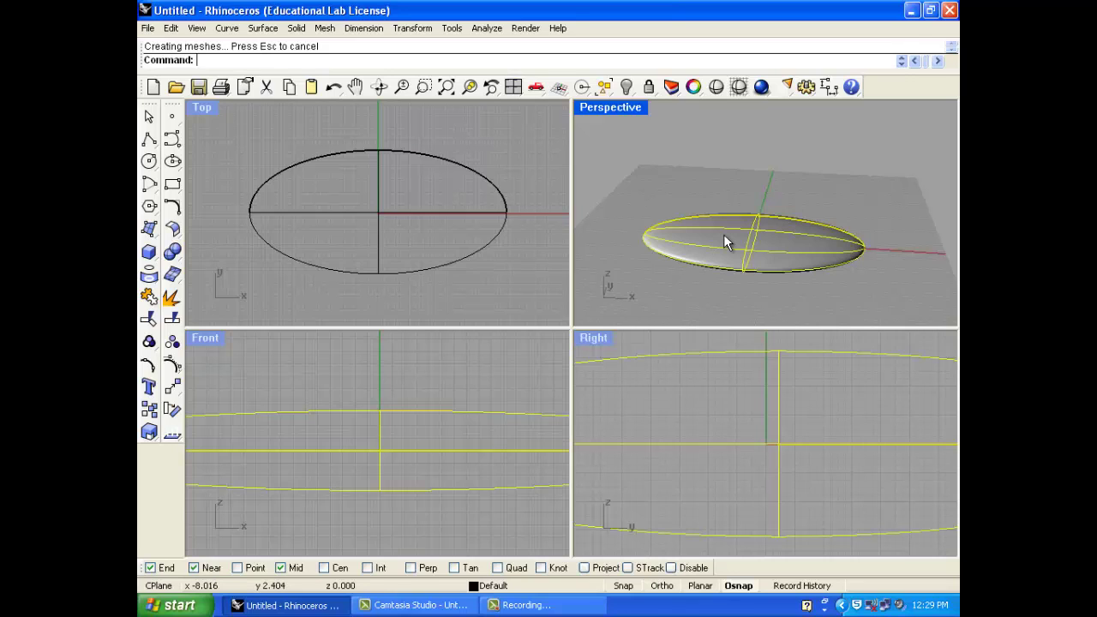
pyautogui.moveTo(712, 234); pyautogui.dragTo(731, 250, button='right')
pyautogui.press('Delete')
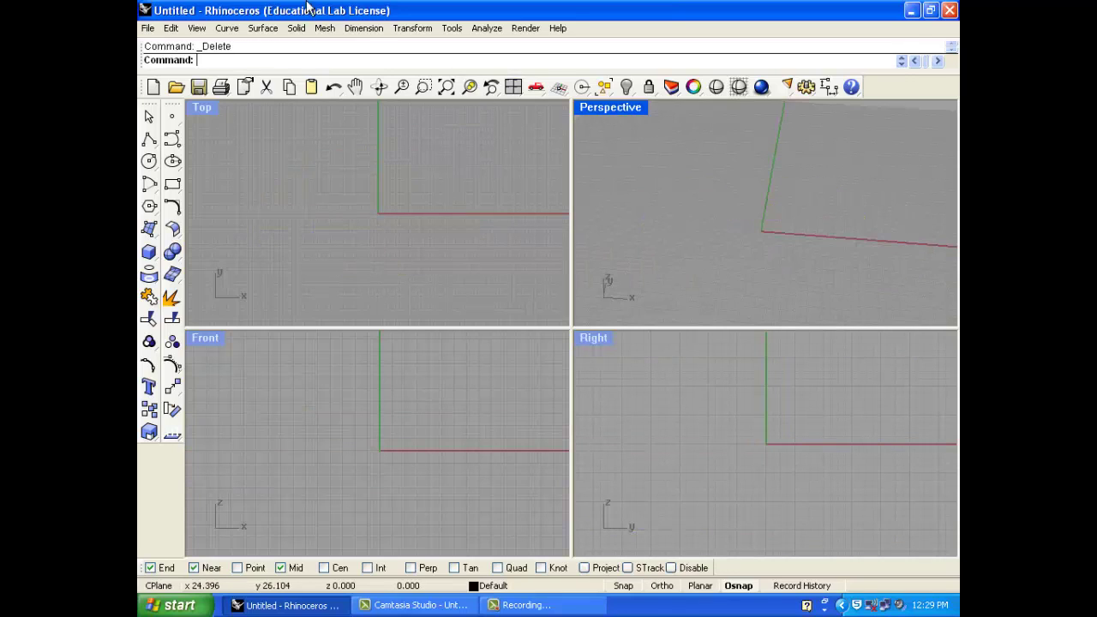
# Create a vertical cylinder with its base centred at the origin, setting its radius in the Top view and its height in the Front view.
pyautogui.click(296, 28)
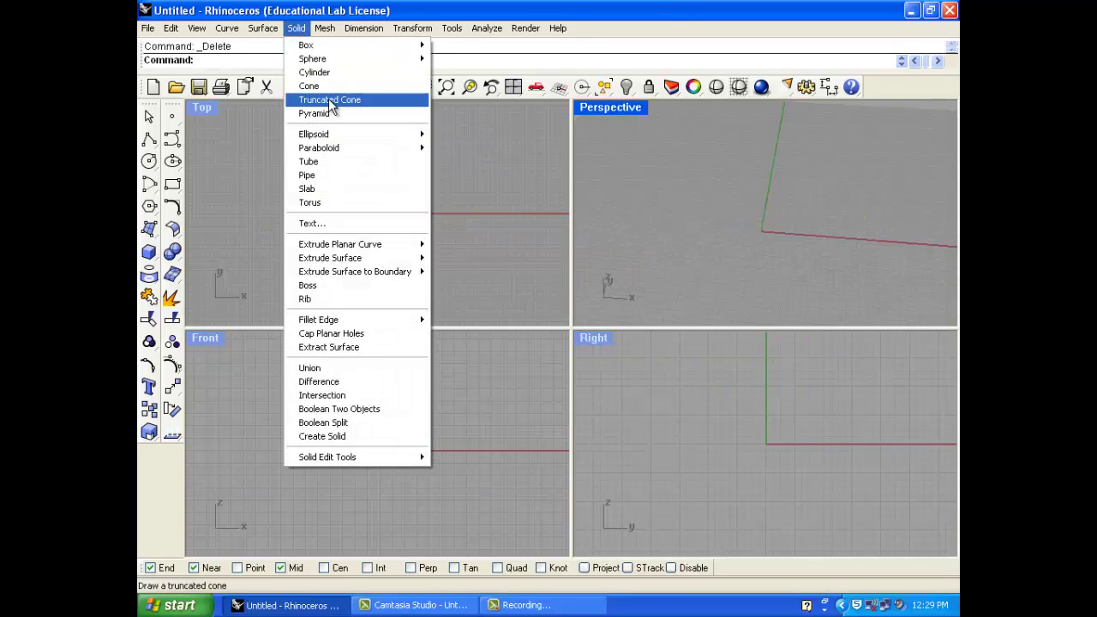
pyautogui.click(333, 89)
pyautogui.click(295, 28)
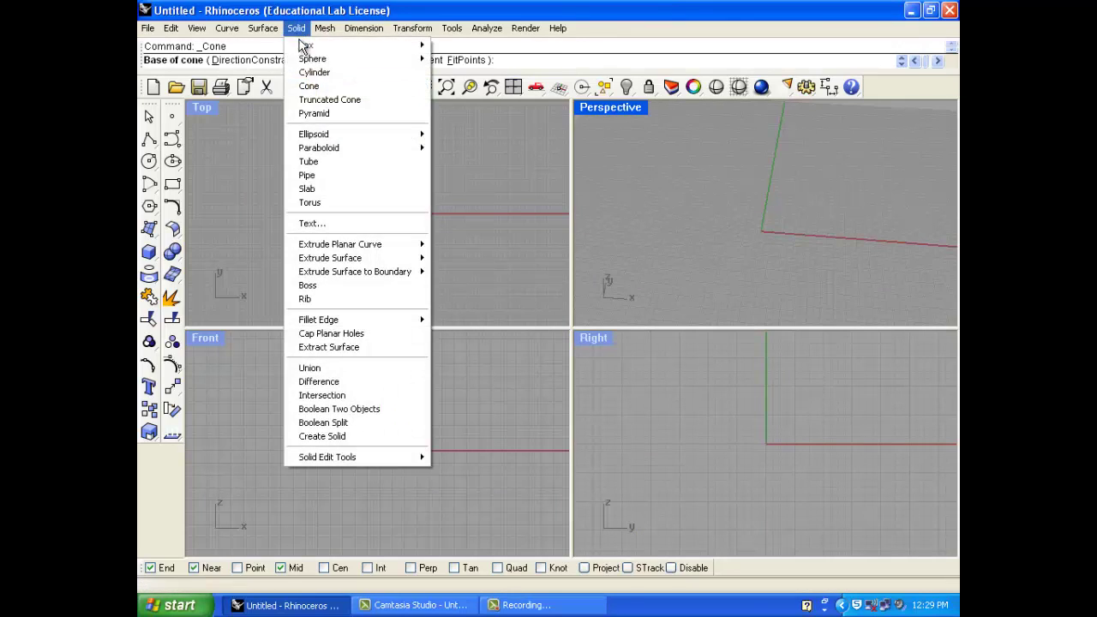
pyautogui.click(313, 72)
pyautogui.click(378, 214)
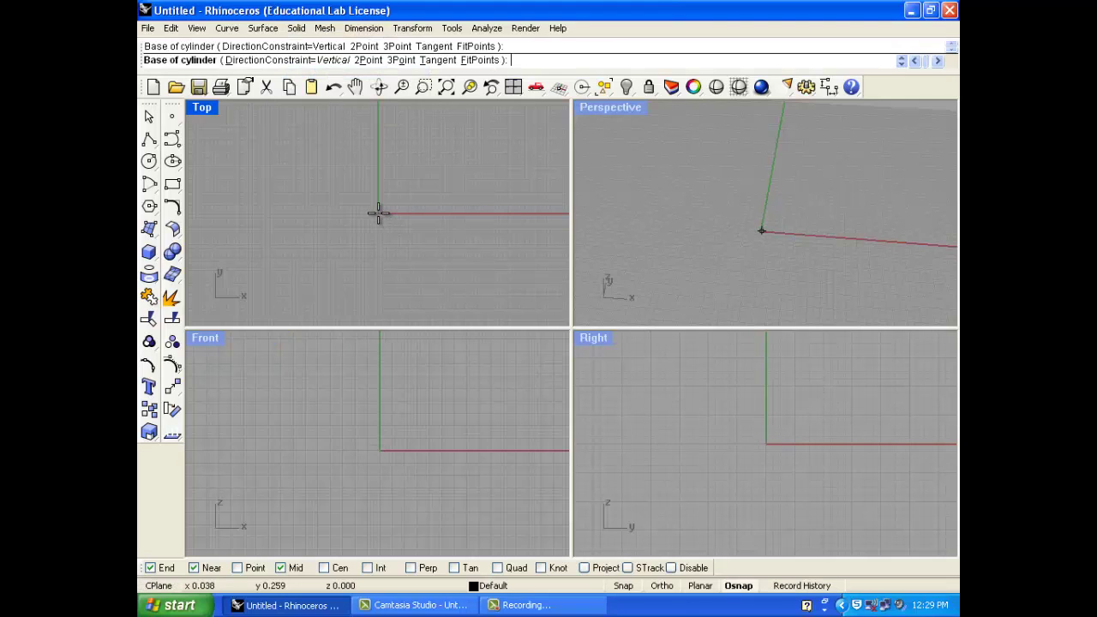
pyautogui.click(432, 219)
pyautogui.scroll(-6, 397, 441)
pyautogui.moveTo(414, 399); pyautogui.dragTo(398, 496, button='right')
pyautogui.scroll(-6, 394, 428)
pyautogui.click(419, 397)
pyautogui.scroll(-6, 634, 202)
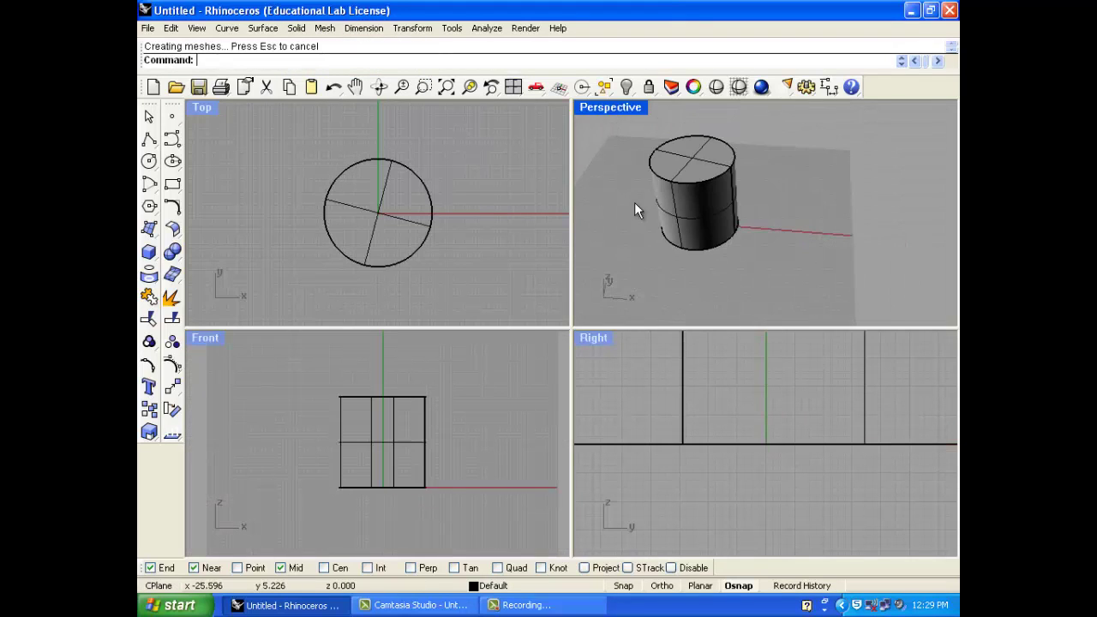
# Create a vertical tube beside the cylinder, centred on the X axis at about x = 34, with a thin wall and roughly the cylinder's height.
pyautogui.scroll(2, 703, 181)
pyautogui.click(296, 28)
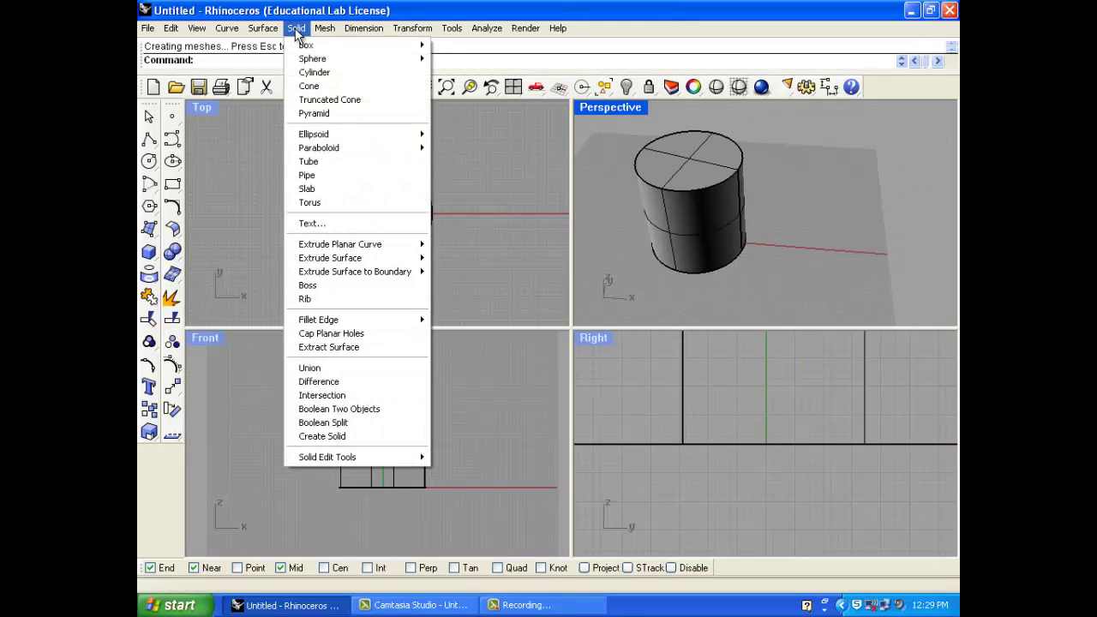
pyautogui.click(362, 164)
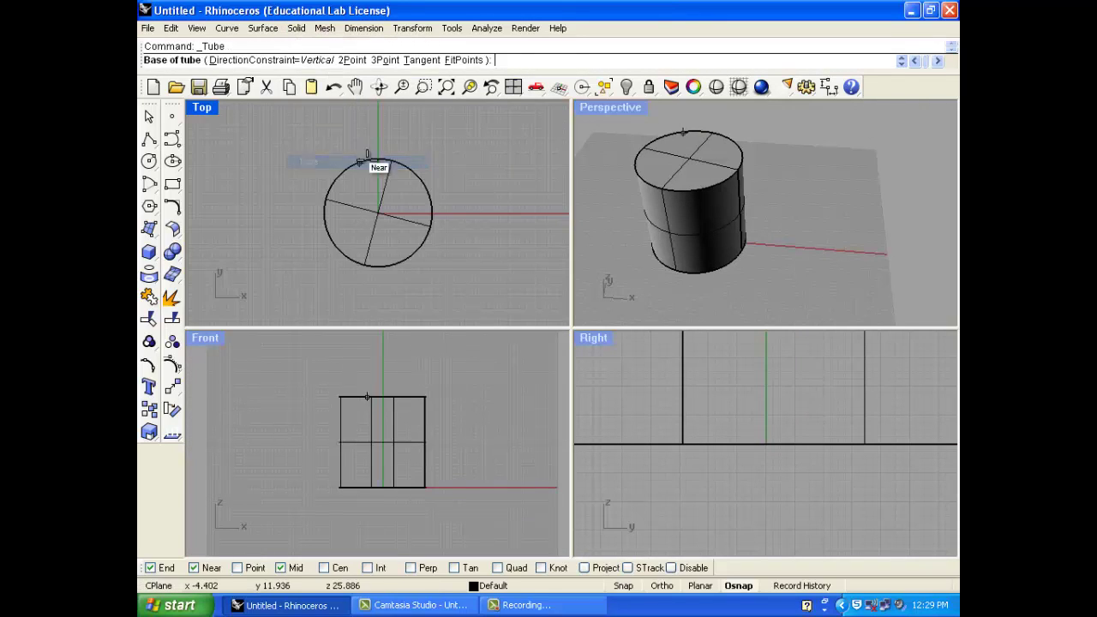
pyautogui.scroll(-4, 437, 235)
pyautogui.moveTo(504, 237); pyautogui.dragTo(391, 219, button='right')
pyautogui.click(381, 203)
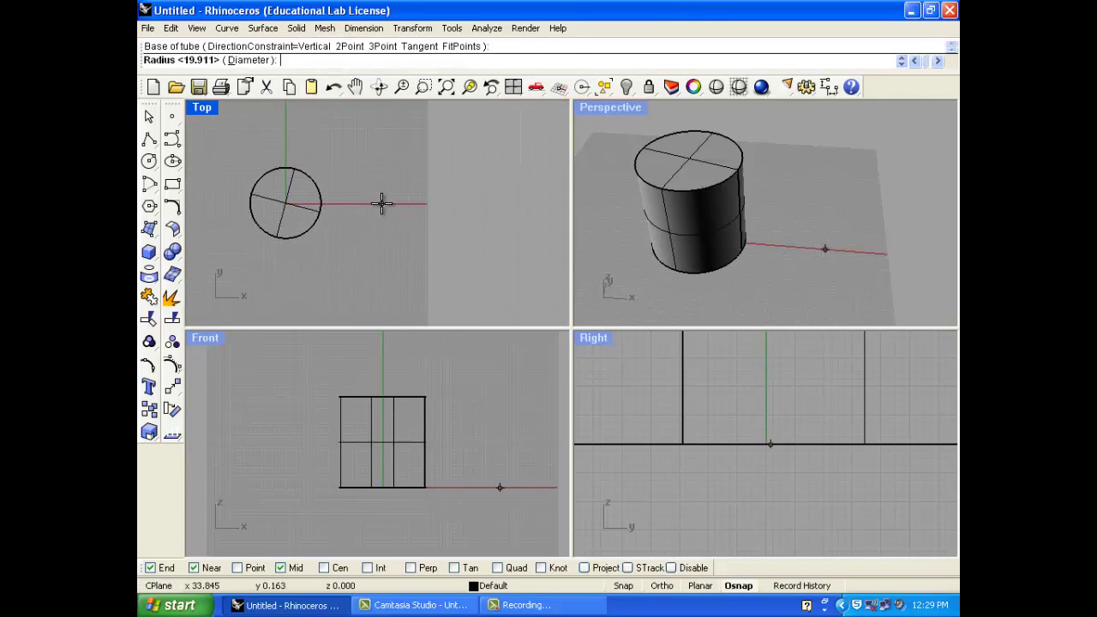
pyautogui.click(417, 206)
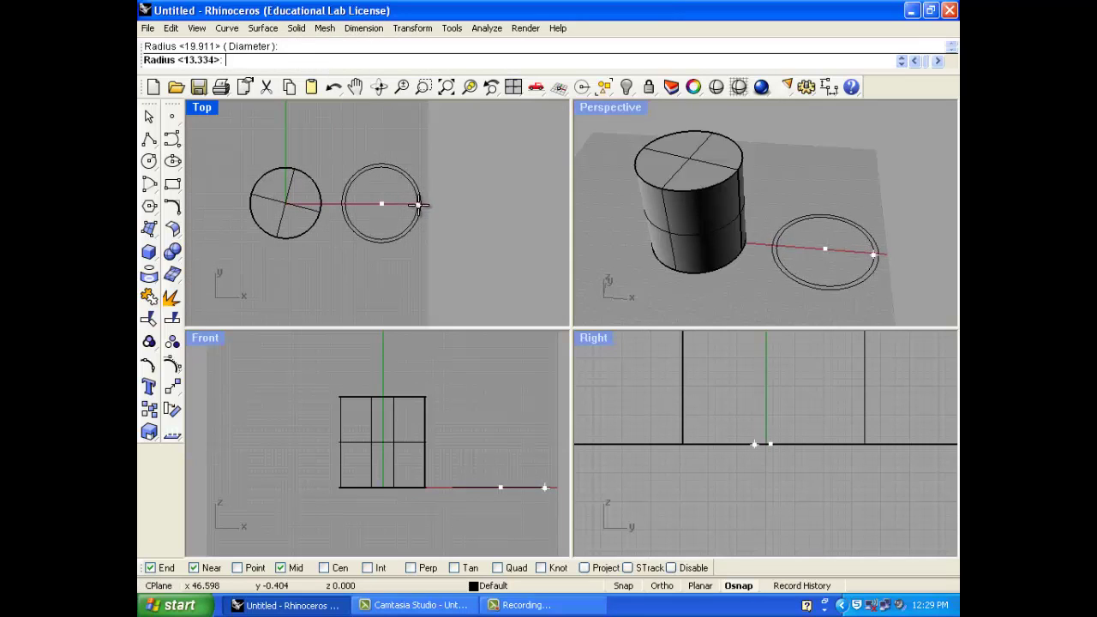
pyautogui.click(415, 203)
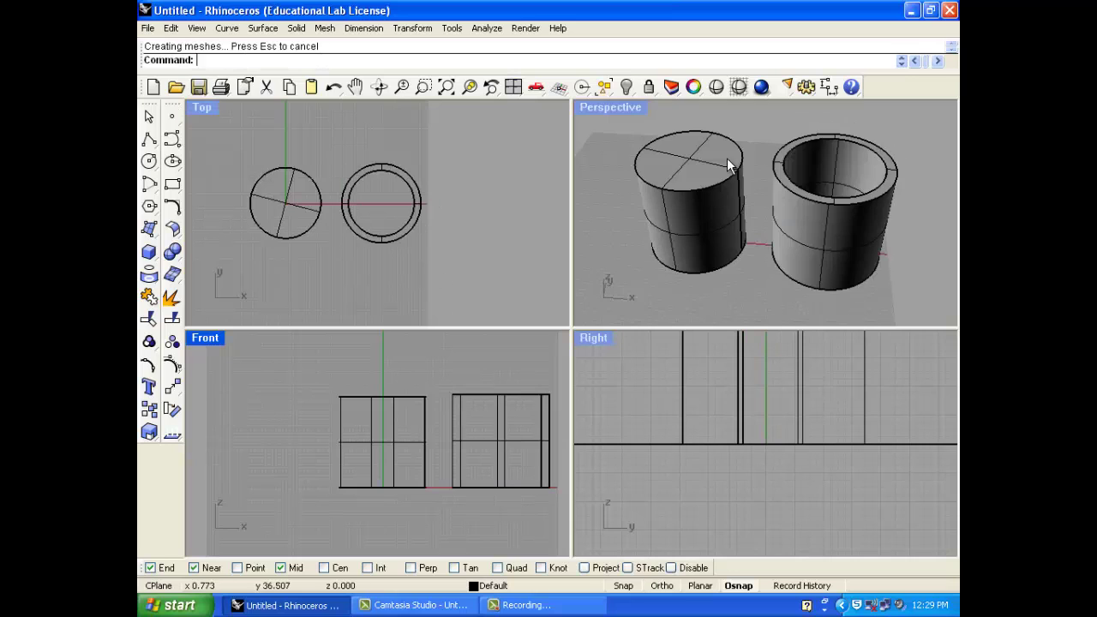
# Duplicate the solid cylinder in place.
pyautogui.moveTo(774, 116); pyautogui.dragTo(786, 172, button='right')
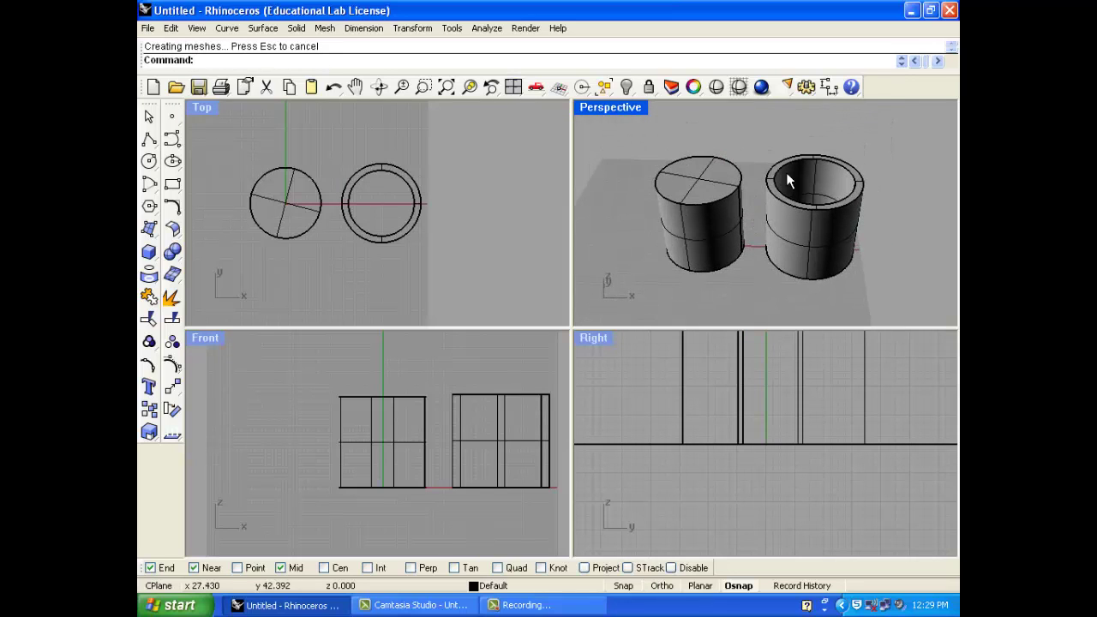
pyautogui.scroll(2, 716, 251)
pyautogui.click(718, 231)
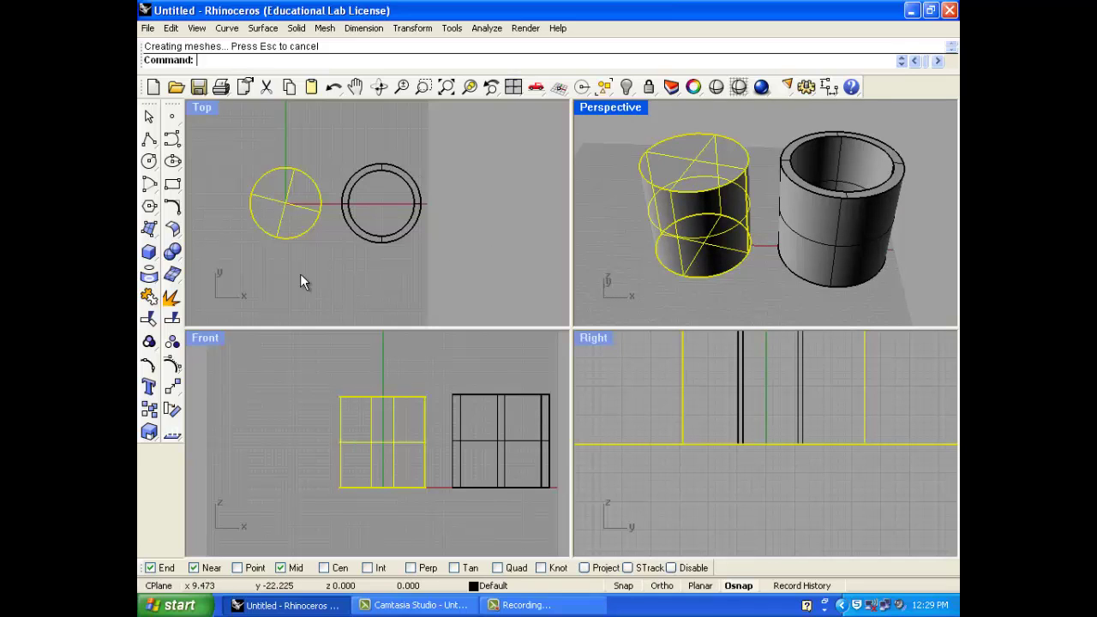
pyautogui.hotkey('ctrl', 'v')
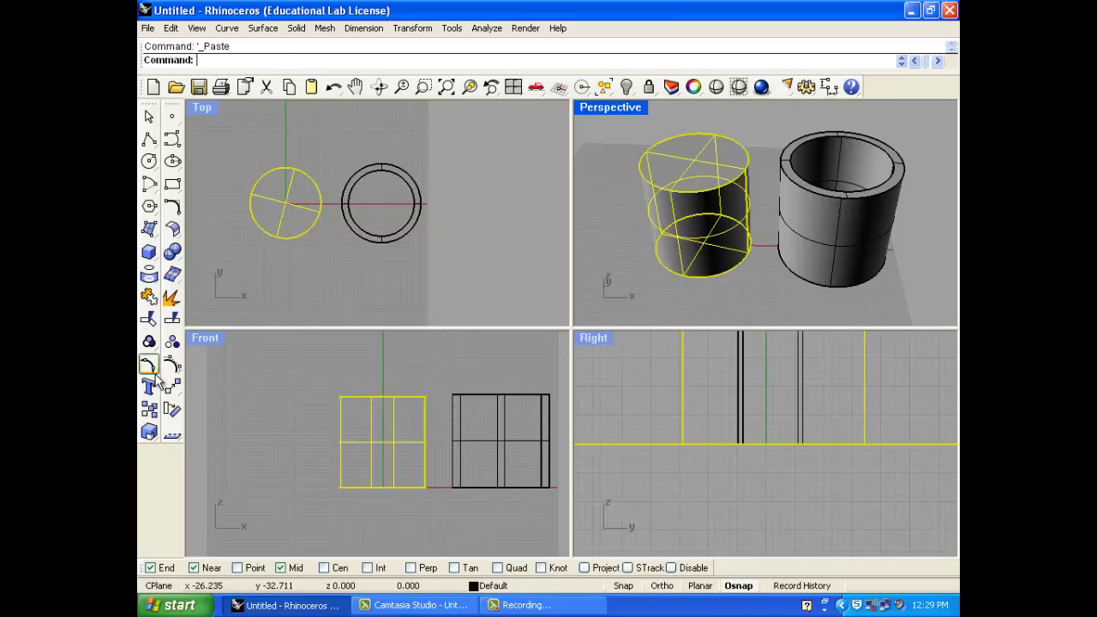
# Scale one of the coincident cylinders up uniformly from its base centre so it surrounds the other, and clear the selection.
pyautogui.click(149, 433)
pyautogui.click(287, 203)
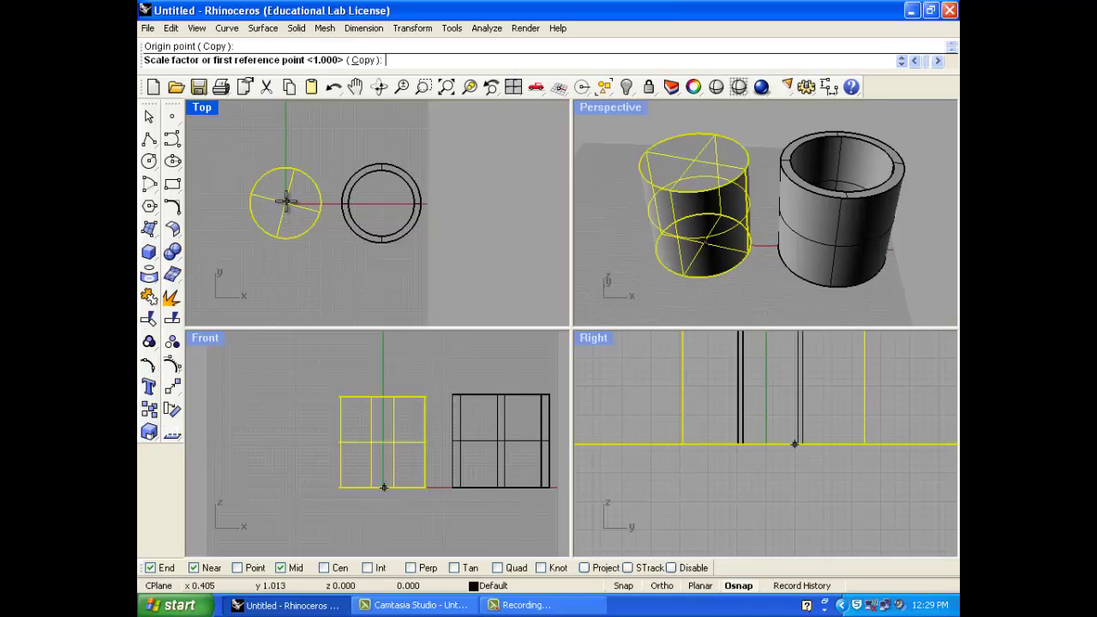
pyautogui.click(307, 256)
pyautogui.click(314, 265)
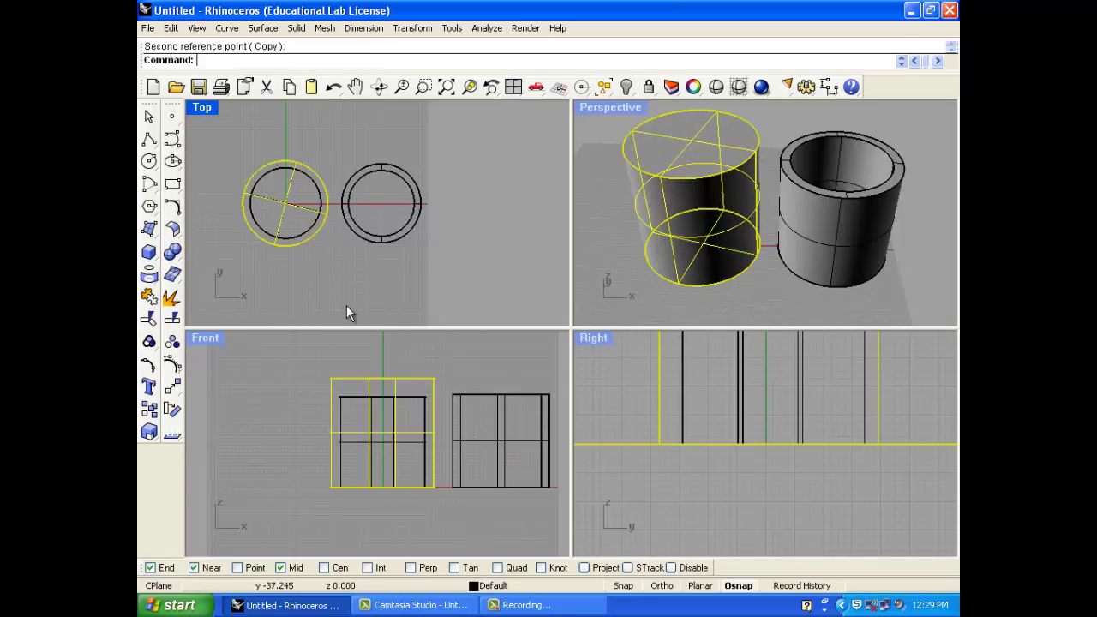
pyautogui.press('Escape')
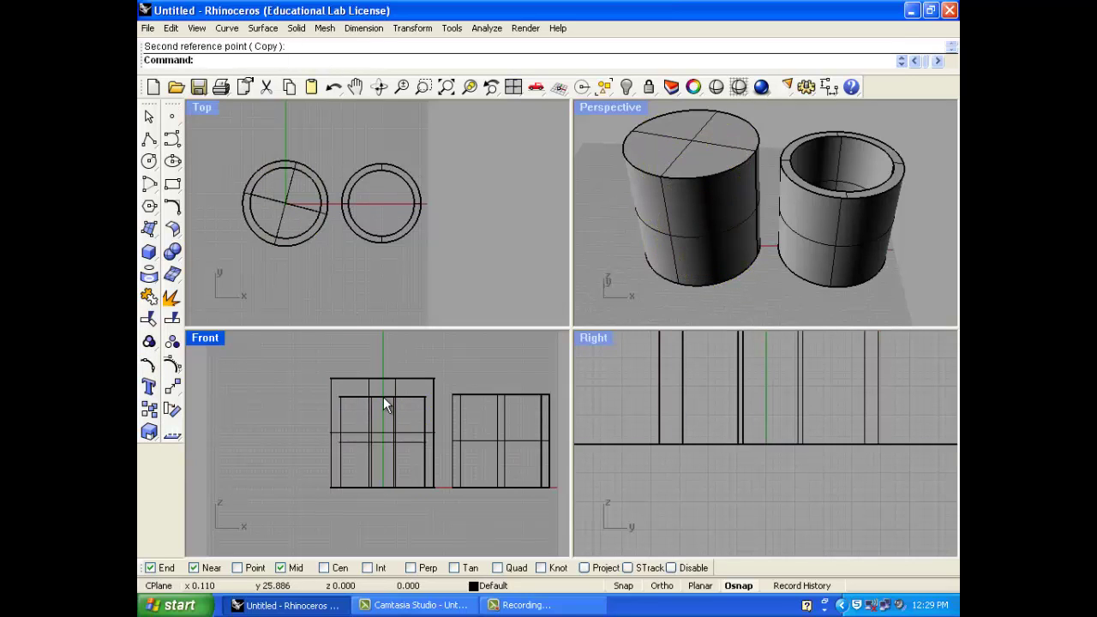
# Move the inner cylinder slightly below the outer one's base and stretch it vertically with Scale 1D so it protrudes past both ends.
pyautogui.moveTo(383, 397); pyautogui.dragTo(382, 400)
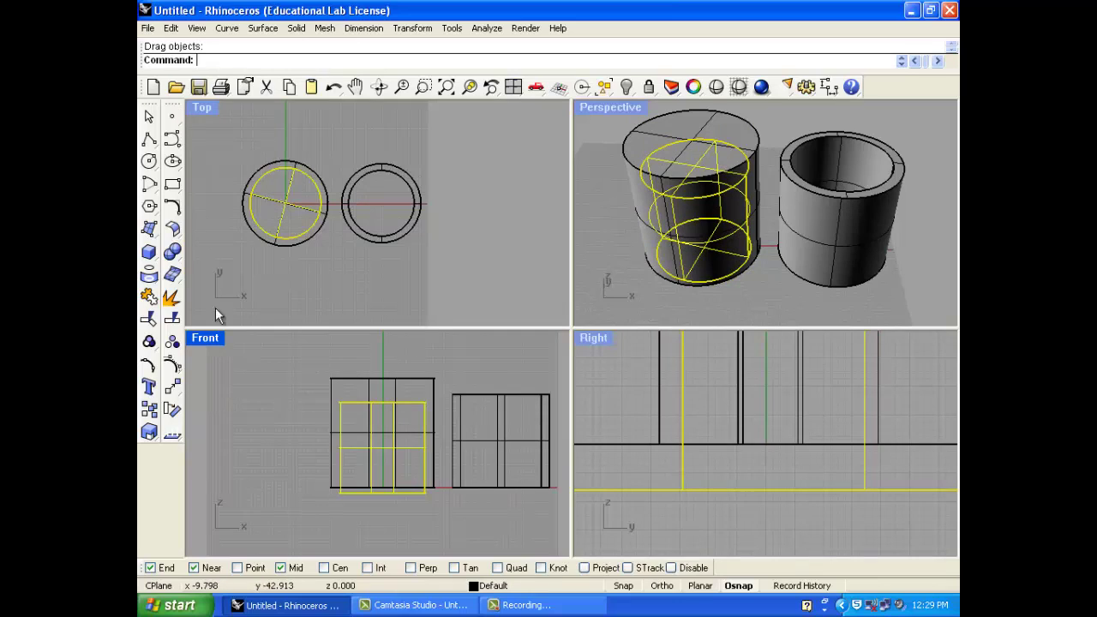
pyautogui.click(150, 432)
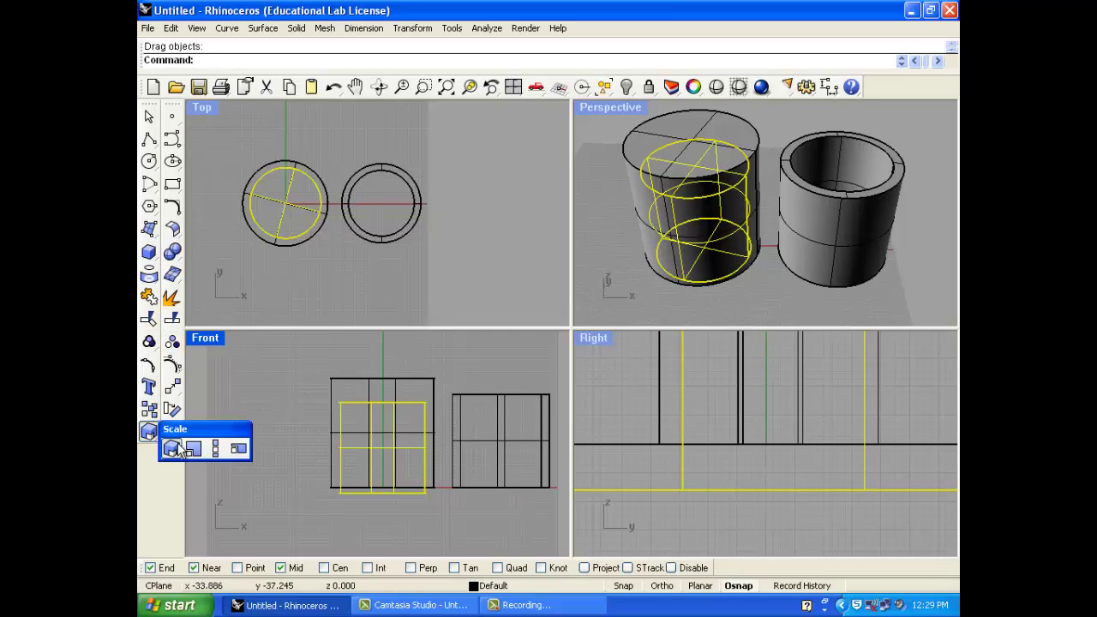
pyautogui.click(202, 446)
pyautogui.click(367, 493)
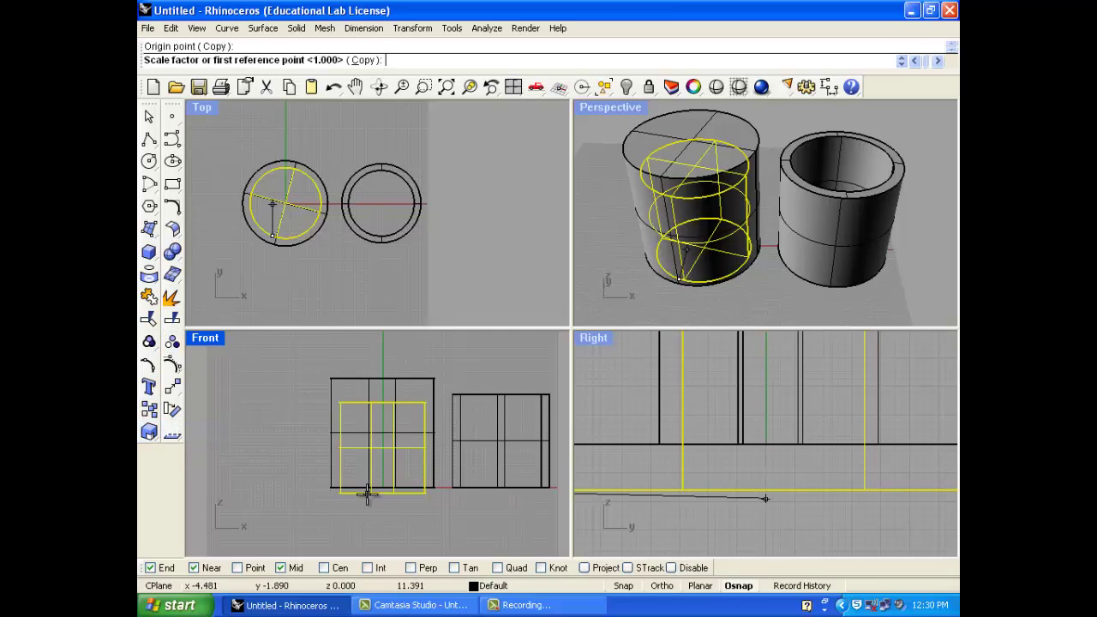
pyautogui.click(369, 445)
pyautogui.click(368, 428)
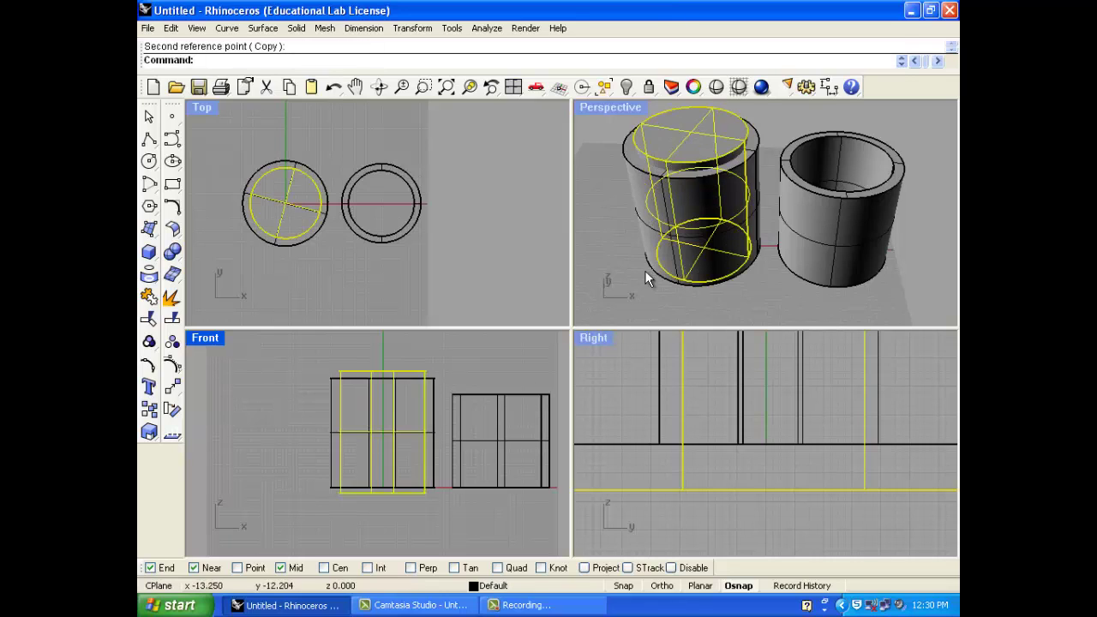
pyautogui.click(619, 212)
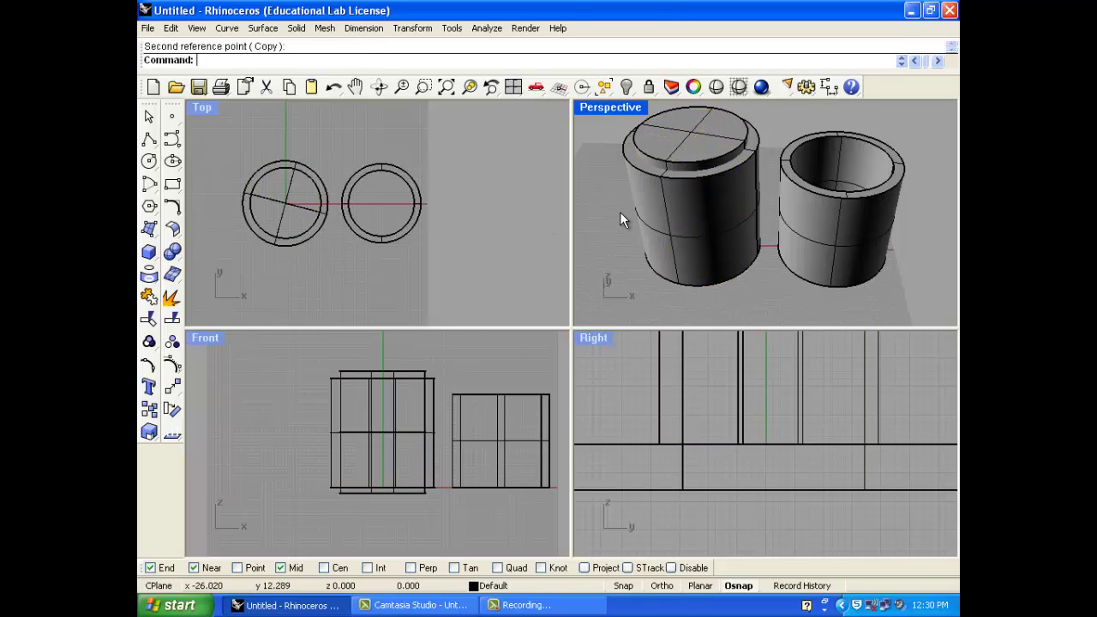
# Subtract the inner cylinder from the outer one with Boolean Difference to make a hollow tube.
pyautogui.click(170, 254)
pyautogui.click(218, 270)
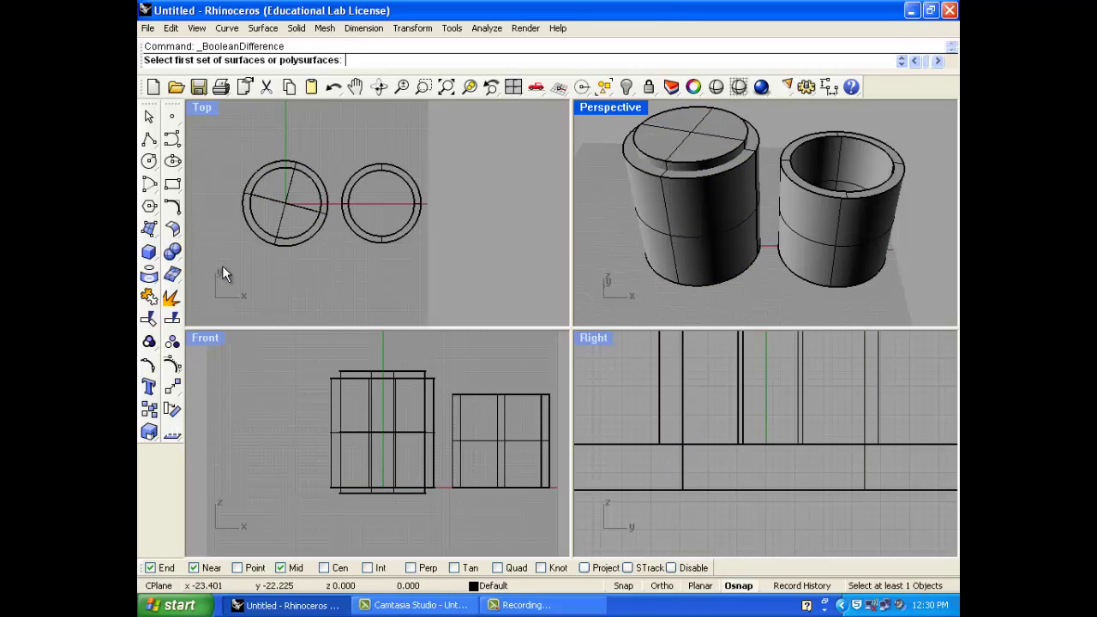
pyautogui.click(626, 161)
pyautogui.press('Return')
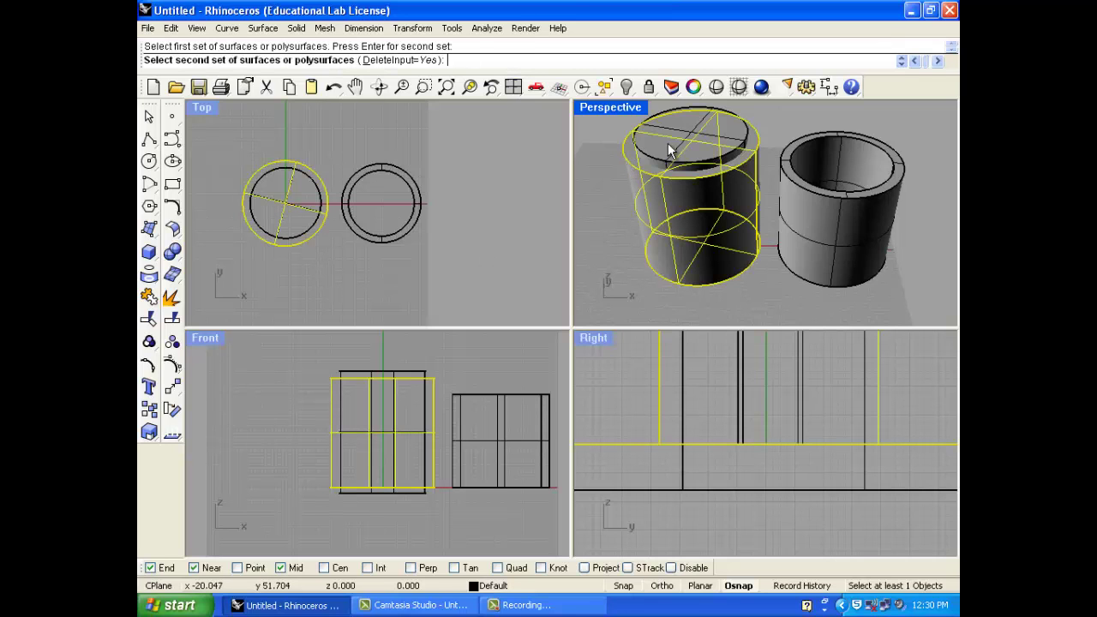
pyautogui.click(667, 143)
pyautogui.press('Return')
# Compare the two tubes in the Perspective view and delete both.
pyautogui.moveTo(673, 146); pyautogui.dragTo(684, 179, button='right')
pyautogui.scroll(-4, 684, 178)
pyautogui.moveTo(741, 152); pyautogui.dragTo(782, 125, button='right')
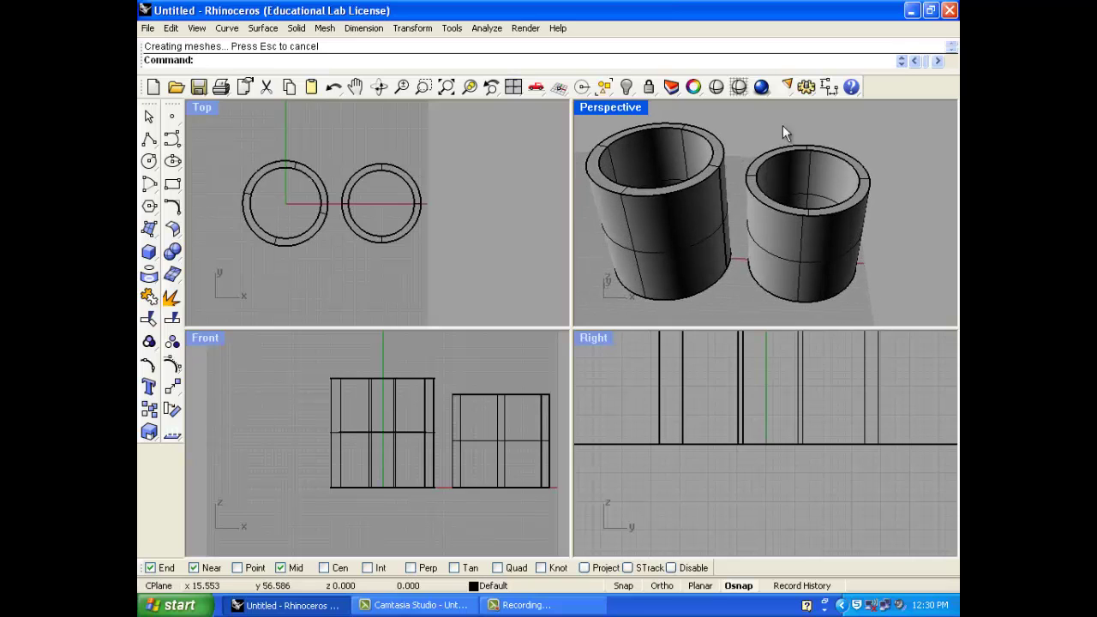
pyautogui.moveTo(783, 125); pyautogui.dragTo(681, 205)
pyautogui.press('Delete')
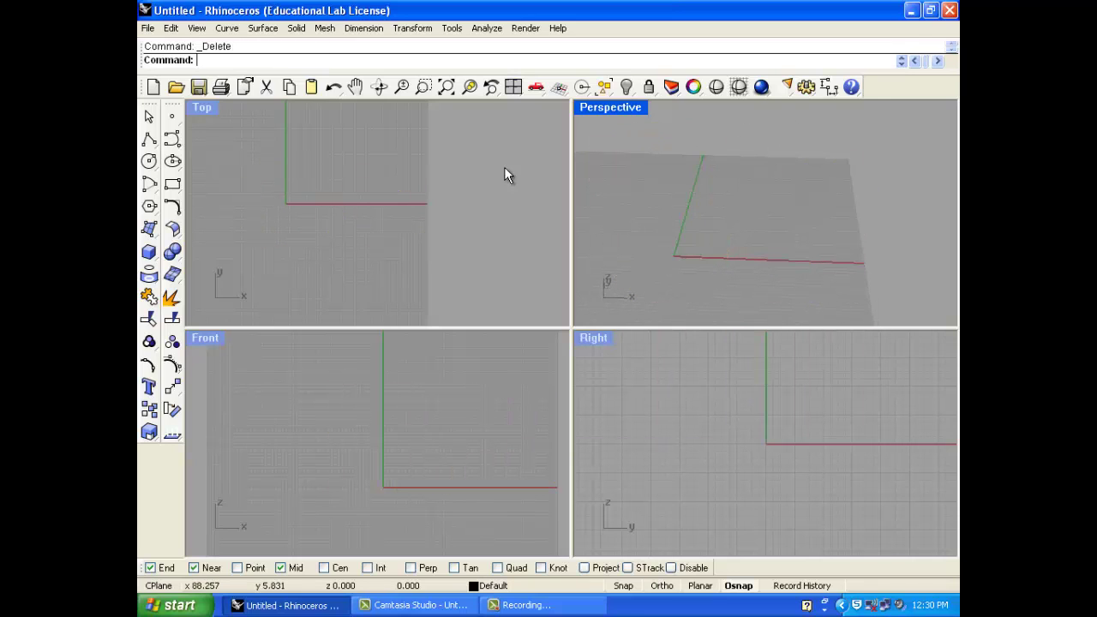
# Create a vertical truncated cone with its base centred at the origin, about 28 units high, with a top radius smaller than the base radius.
pyautogui.click(297, 29)
pyautogui.click(334, 100)
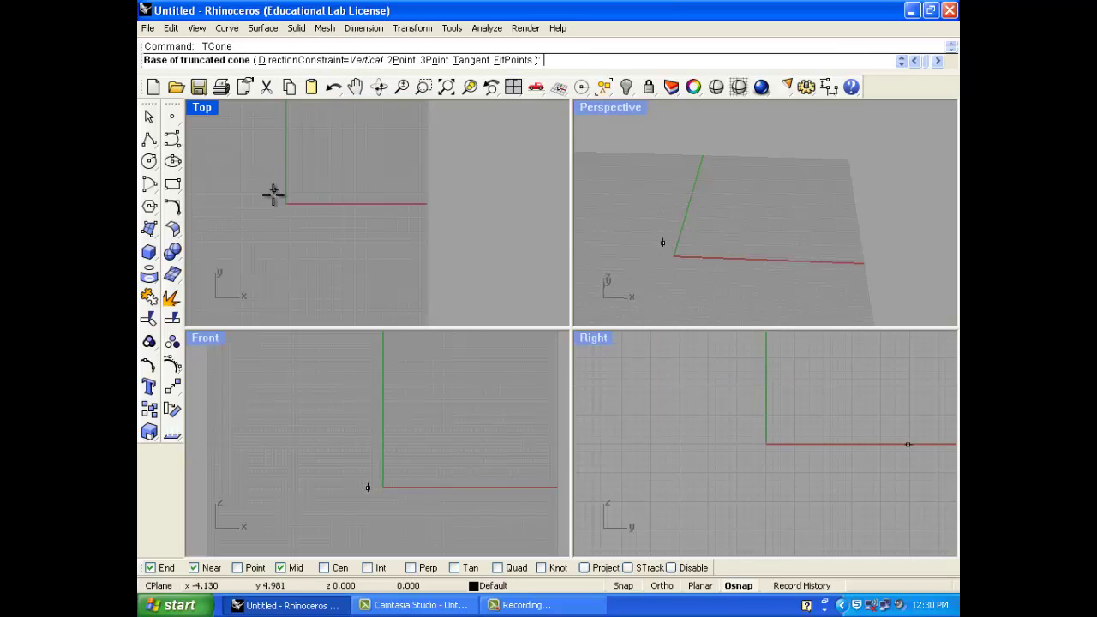
pyautogui.click(286, 203)
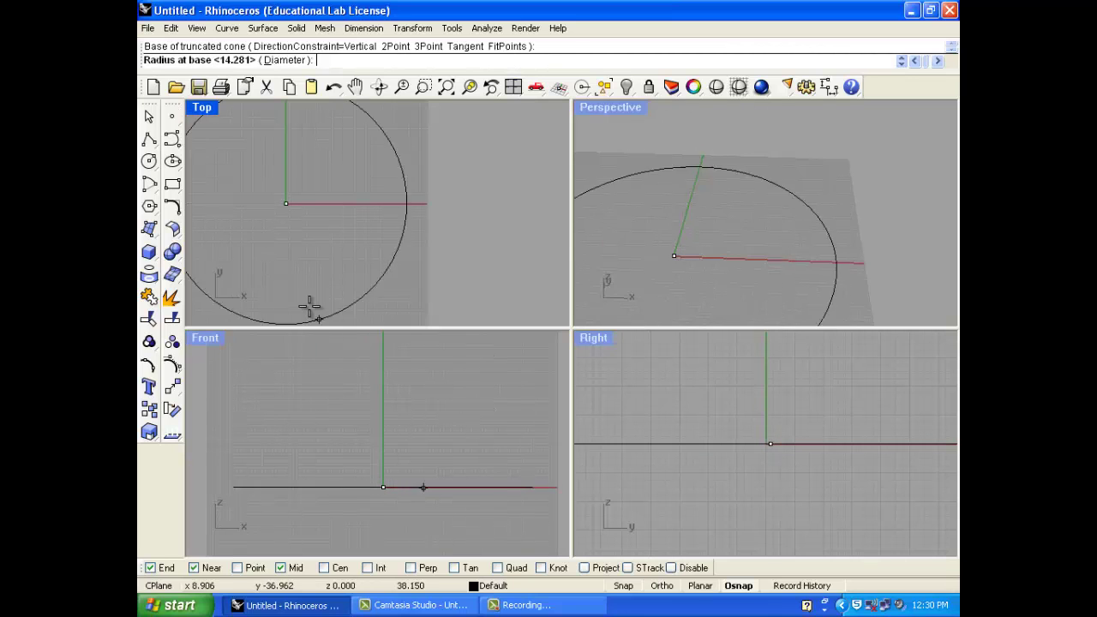
pyautogui.click(305, 234)
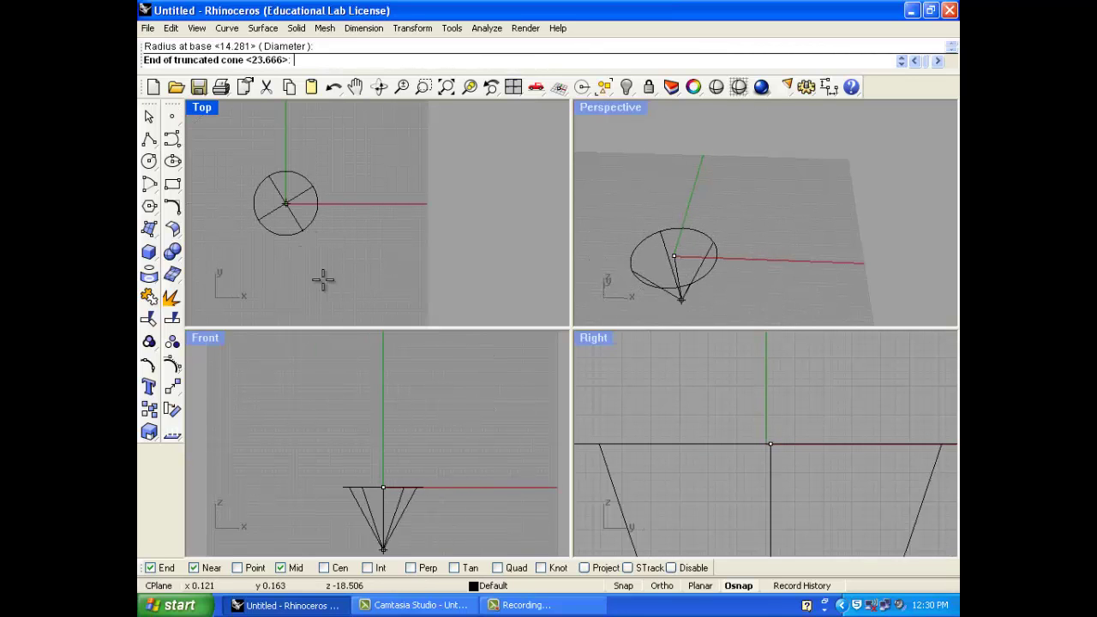
pyautogui.click(399, 390)
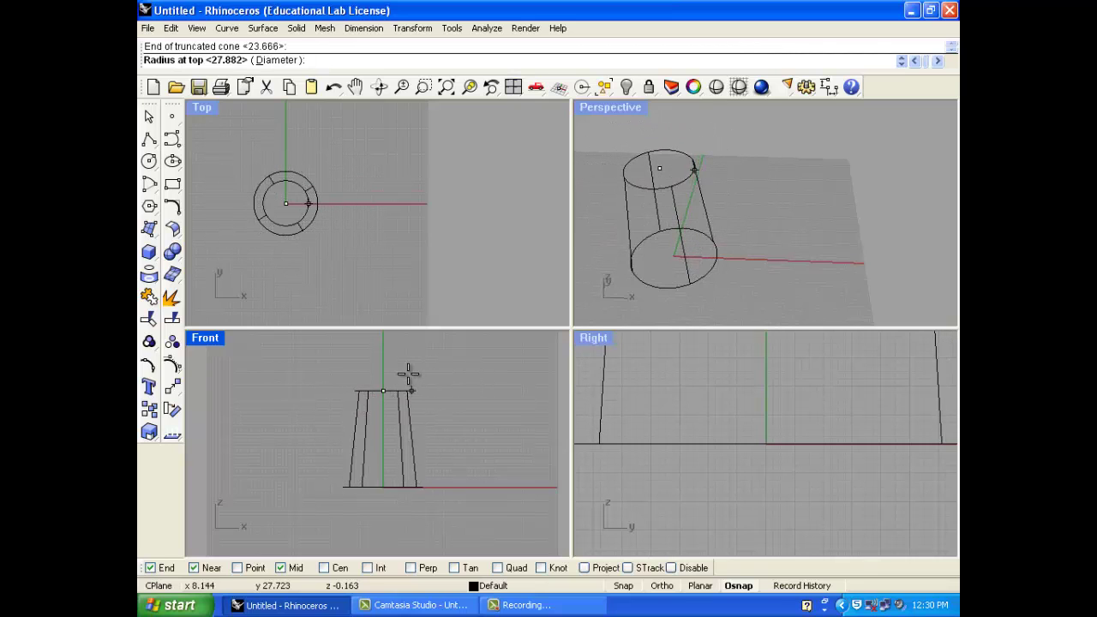
pyautogui.click(402, 376)
# Inspect the truncated cone in the Perspective view and delete it.
pyautogui.scroll(-4, 691, 240)
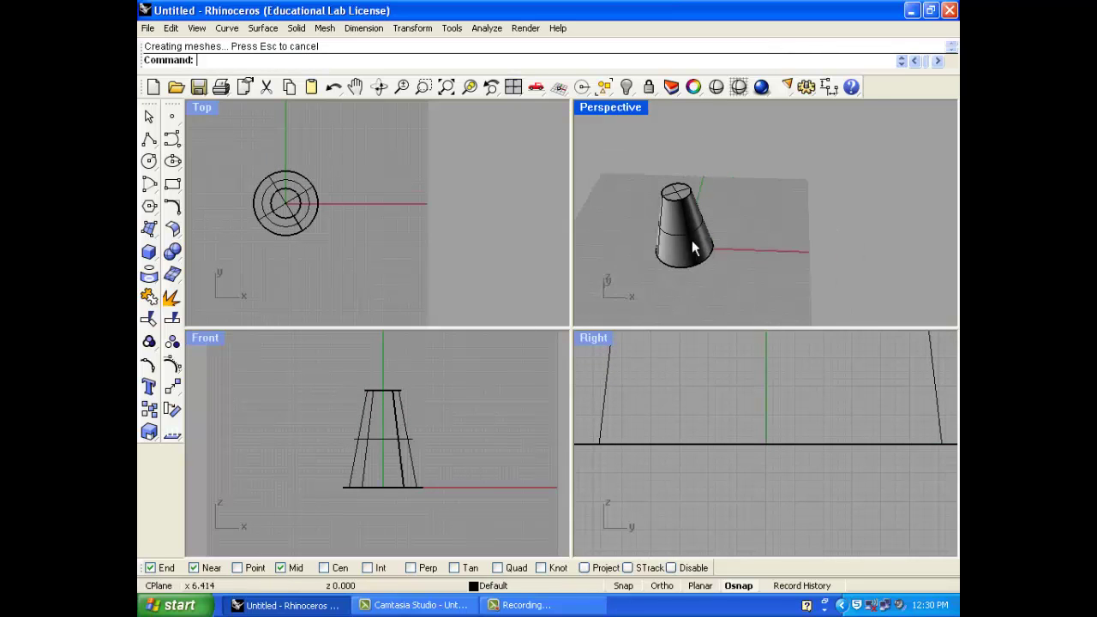
pyautogui.moveTo(651, 255); pyautogui.dragTo(639, 234, button='right')
pyautogui.scroll(4, 639, 235)
pyautogui.scroll(3, 698, 232)
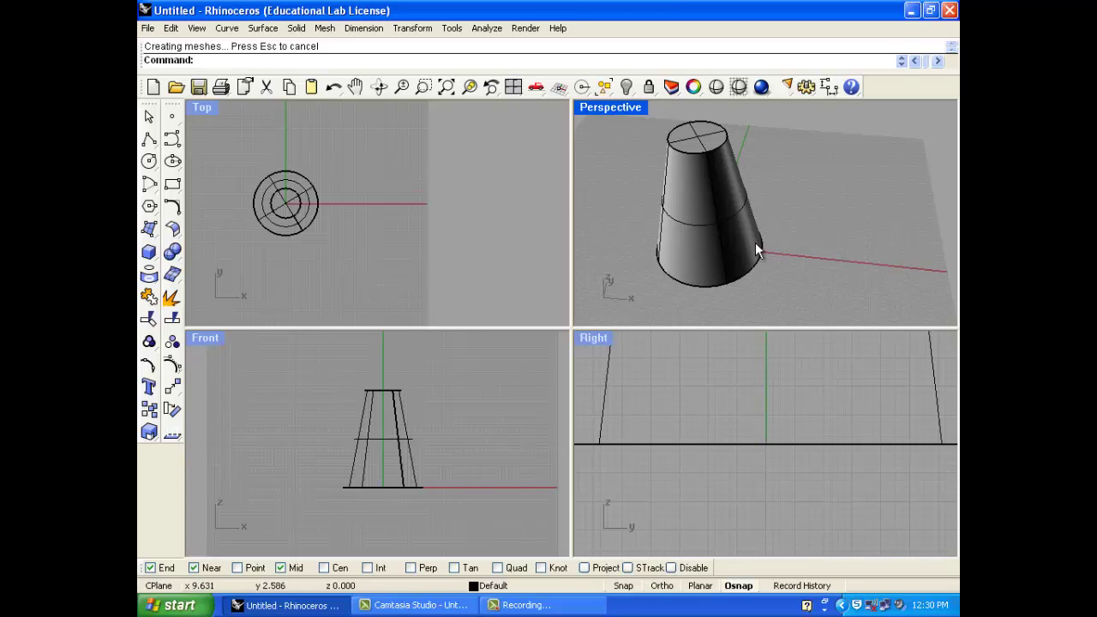
pyautogui.moveTo(745, 246); pyautogui.dragTo(787, 156, button='right')
pyautogui.click(695, 207)
pyautogui.press('Delete')
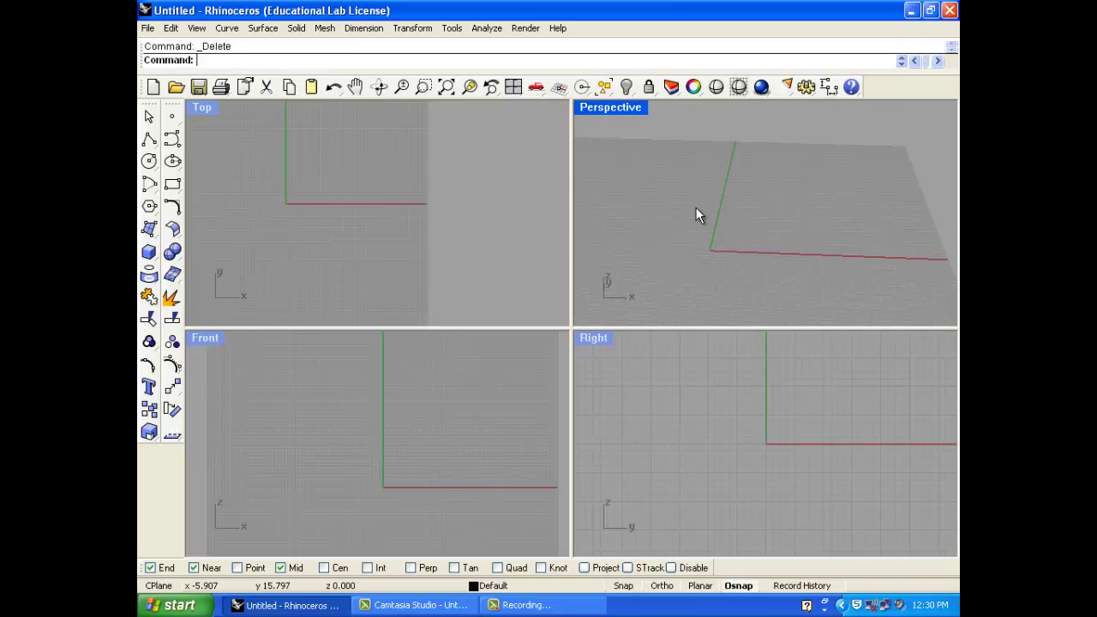
# Try an inscribed five-sided pyramid centred at the origin with a base corner on the X axis and a vertical apex, and undo it.
pyautogui.click(297, 28)
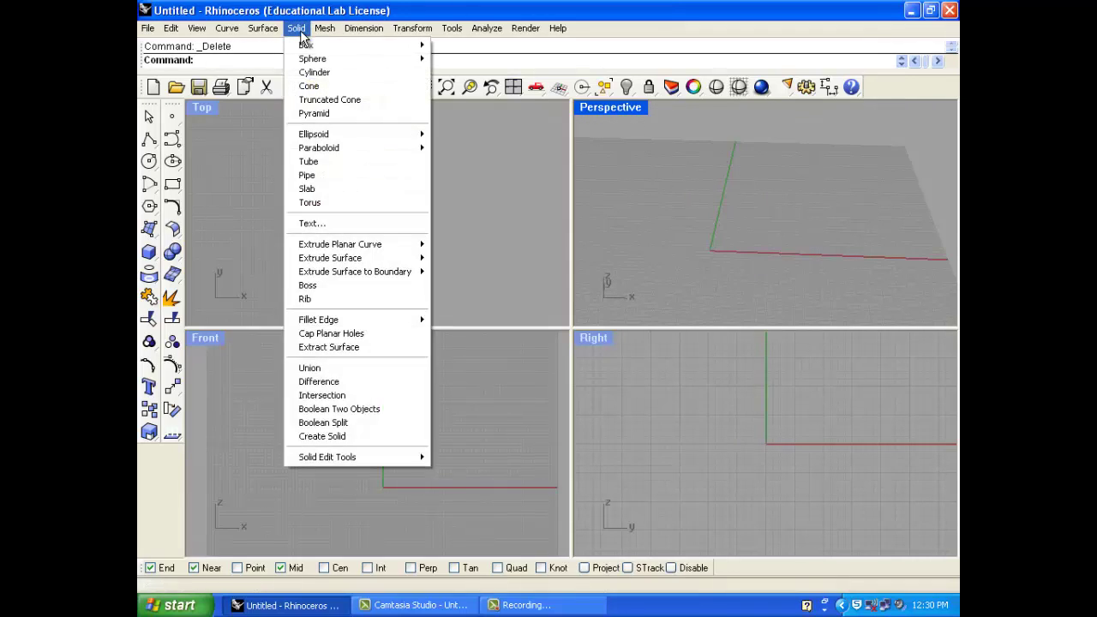
pyautogui.click(300, 112)
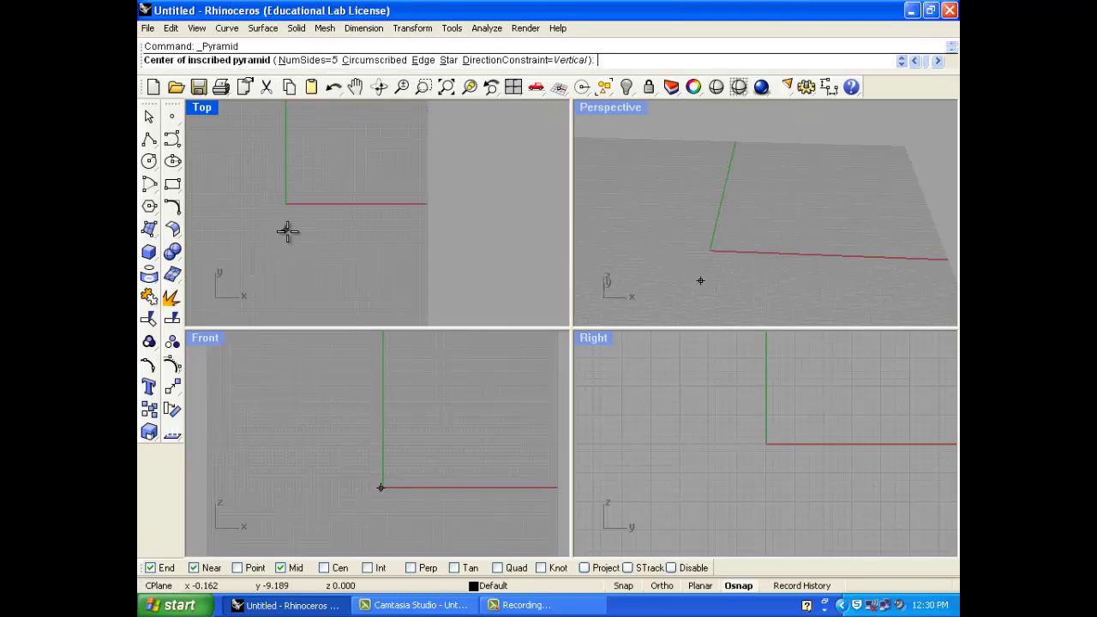
pyautogui.click(286, 204)
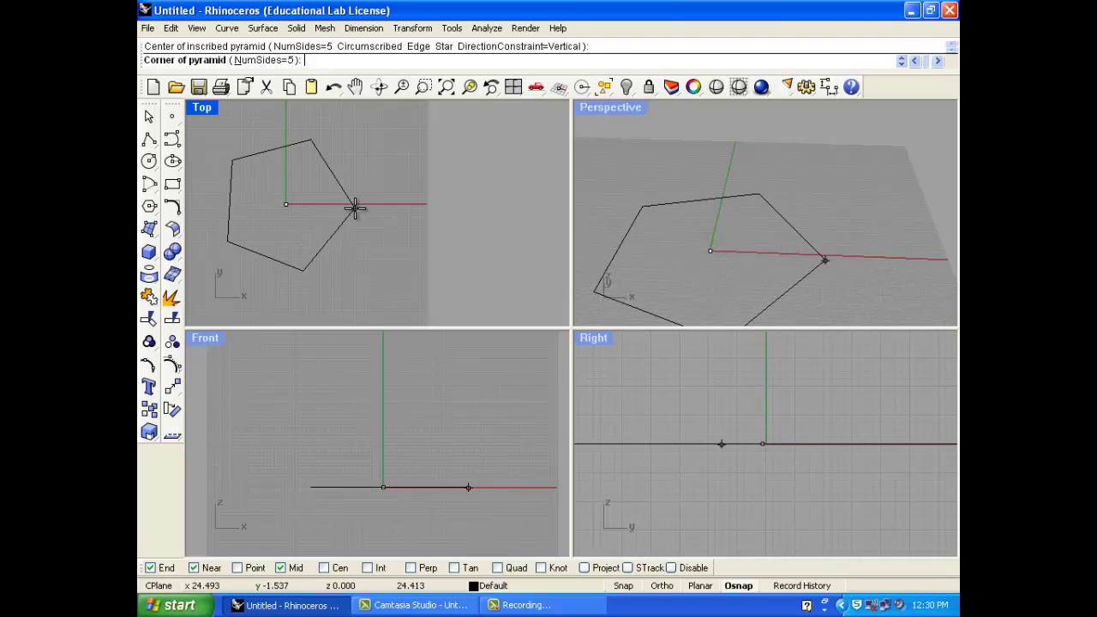
pyautogui.click(353, 204)
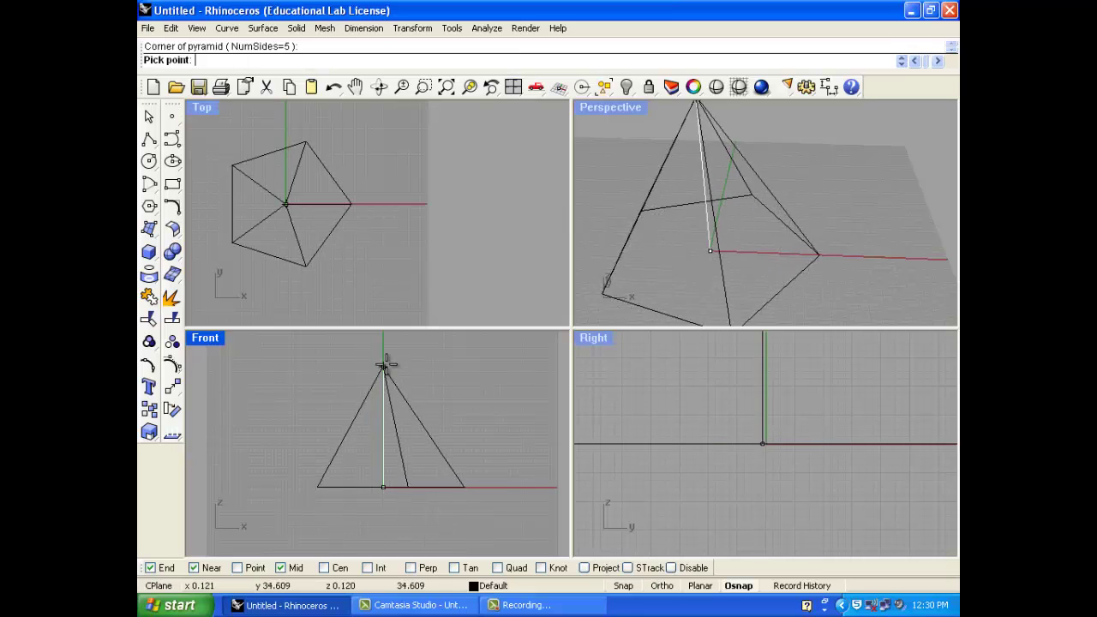
pyautogui.click(709, 253)
pyautogui.moveTo(710, 253); pyautogui.dragTo(744, 173, button='right')
pyautogui.hotkey('ctrl', 'z')
# Create an inscribed three-sided pyramid centred at the origin, with a base corner on the X axis and a vertical apex above the base.
pyautogui.rightClick(385, 146)
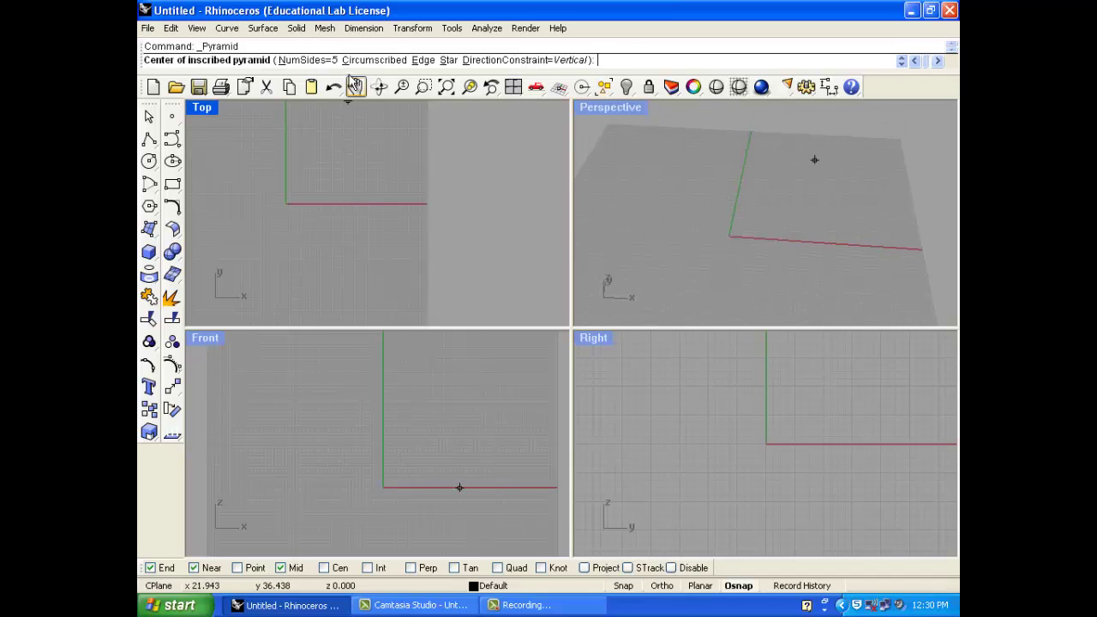
pyautogui.click(308, 60)
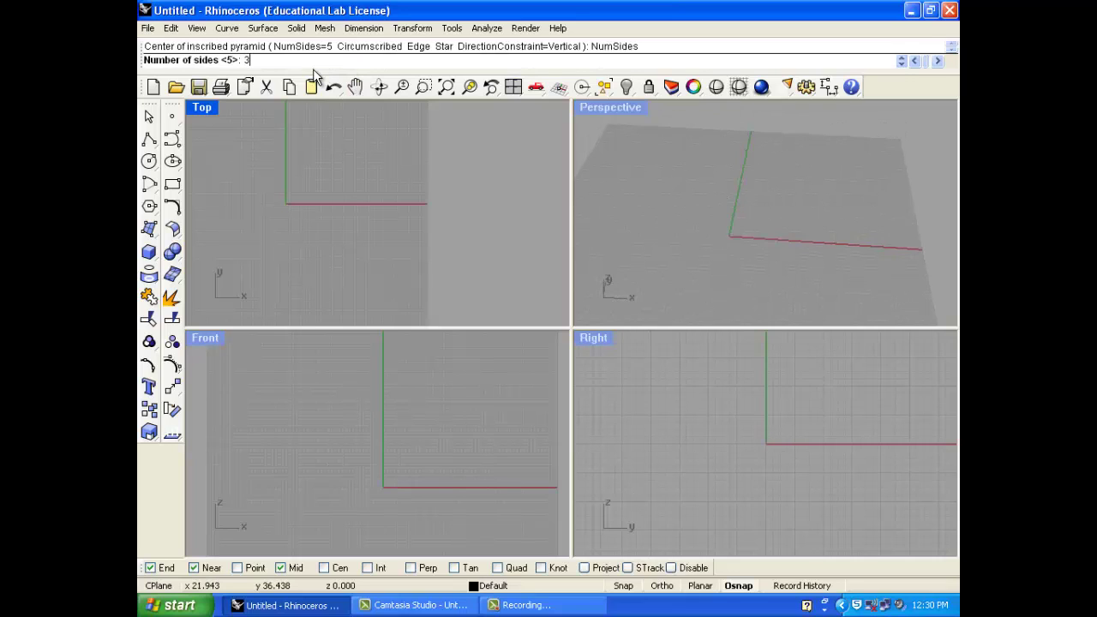
pyautogui.press('Return')
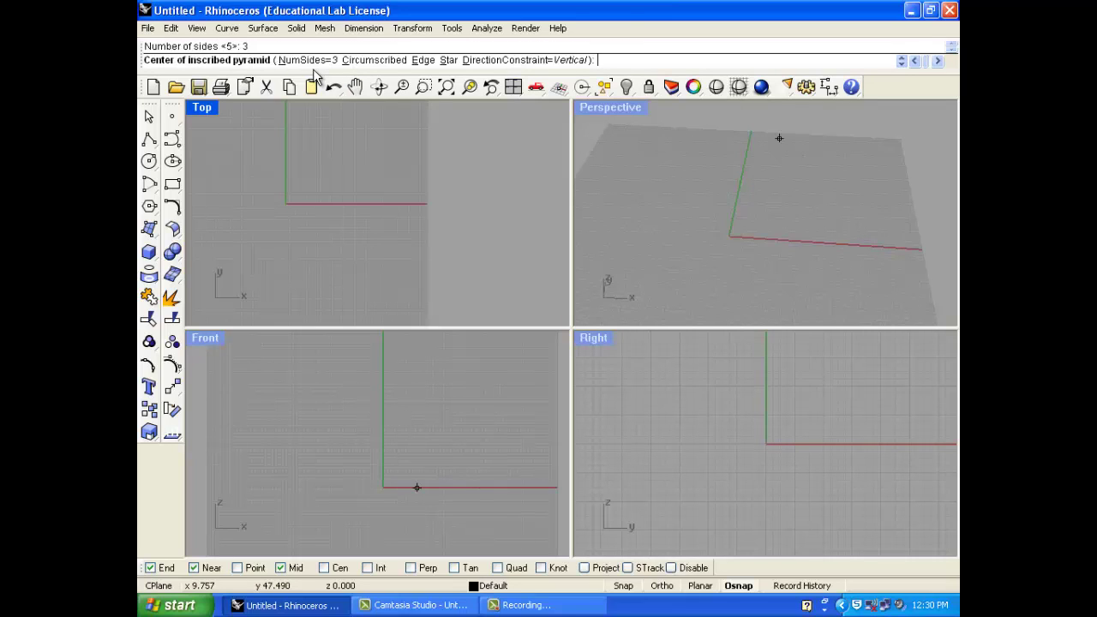
pyautogui.click(286, 203)
pyautogui.click(338, 203)
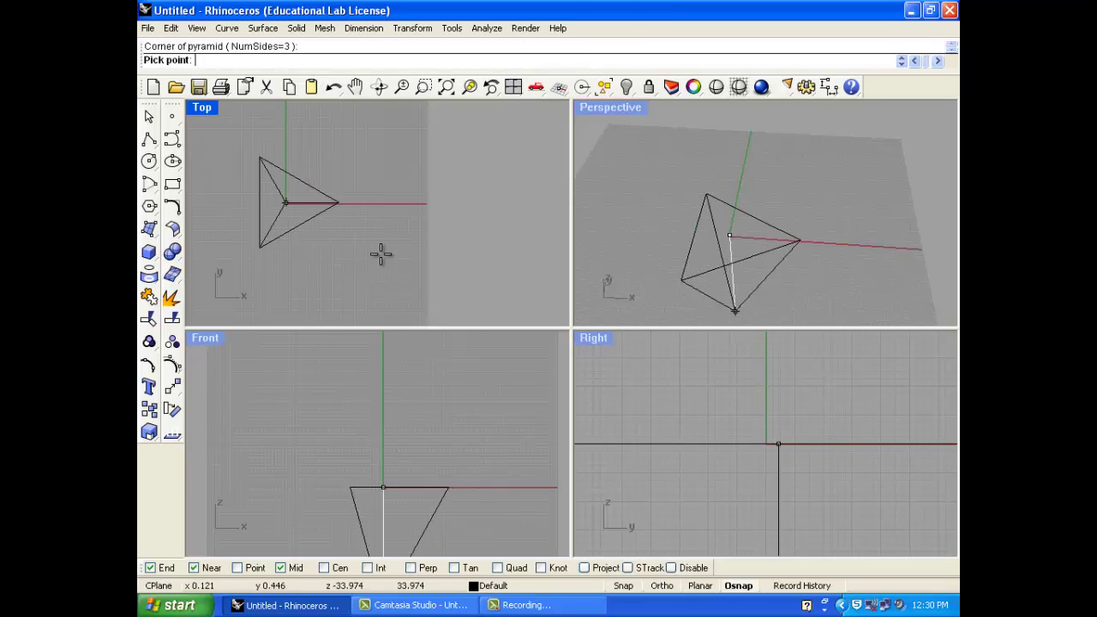
pyautogui.click(411, 402)
# Inspect the three-sided pyramid in the Perspective view and delete it.
pyautogui.scroll(-2, 703, 147)
pyautogui.moveTo(702, 147)
pyautogui.mouseDown(button='right')
pyautogui.moveTo(748, 197)
pyautogui.moveTo(779, 200)
pyautogui.moveTo(648, 228)
pyautogui.moveTo(763, 217)
pyautogui.moveTo(714, 235)
pyautogui.moveTo(709, 254)
pyautogui.moveTo(706, 222)
pyautogui.mouseUp(button='right')
pyautogui.scroll(5, 750, 198)
pyautogui.click(706, 222)
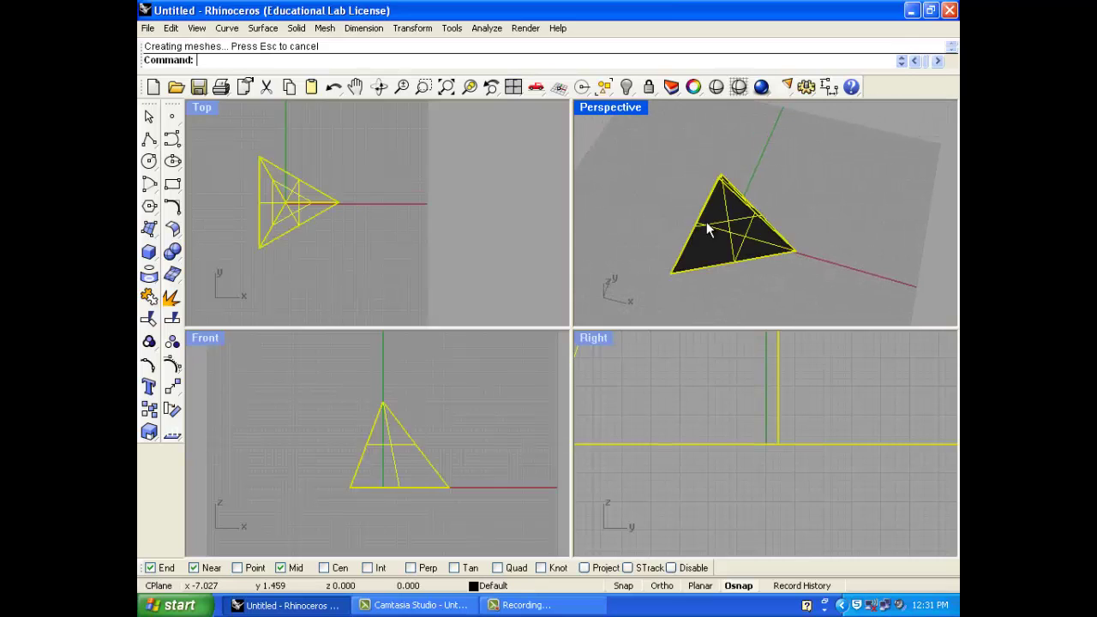
pyautogui.press('Delete')
# Create an inscribed four-sided pyramid centred at the origin, with a base corner about 19 units out along the X axis and a vertical apex.
pyautogui.rightClick(342, 137)
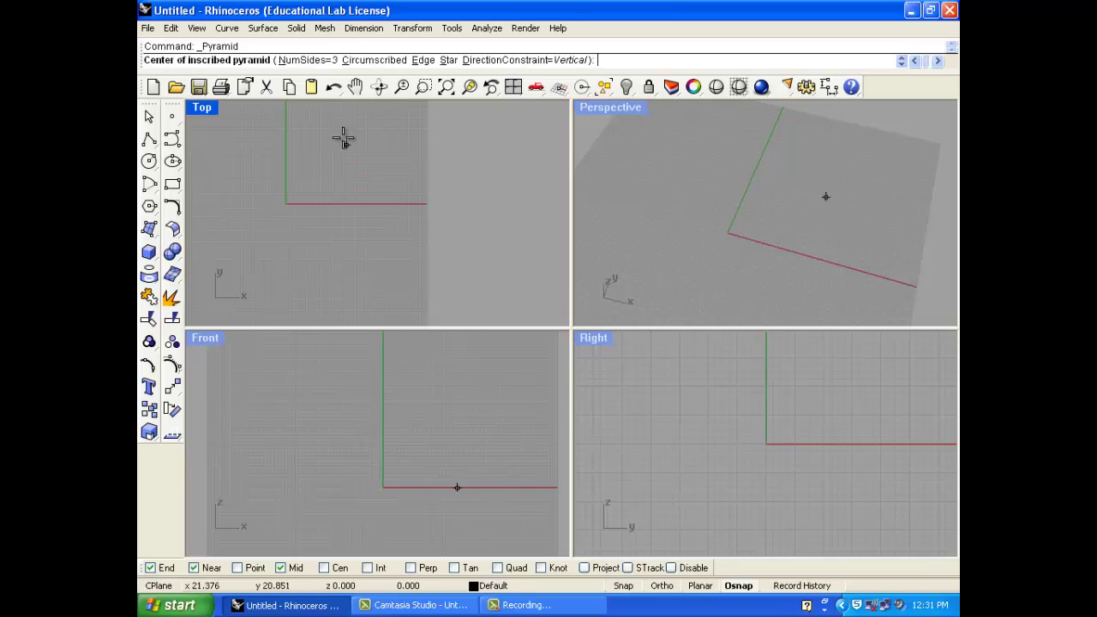
pyautogui.click(310, 60)
pyautogui.write('4')
pyautogui.press('Return')
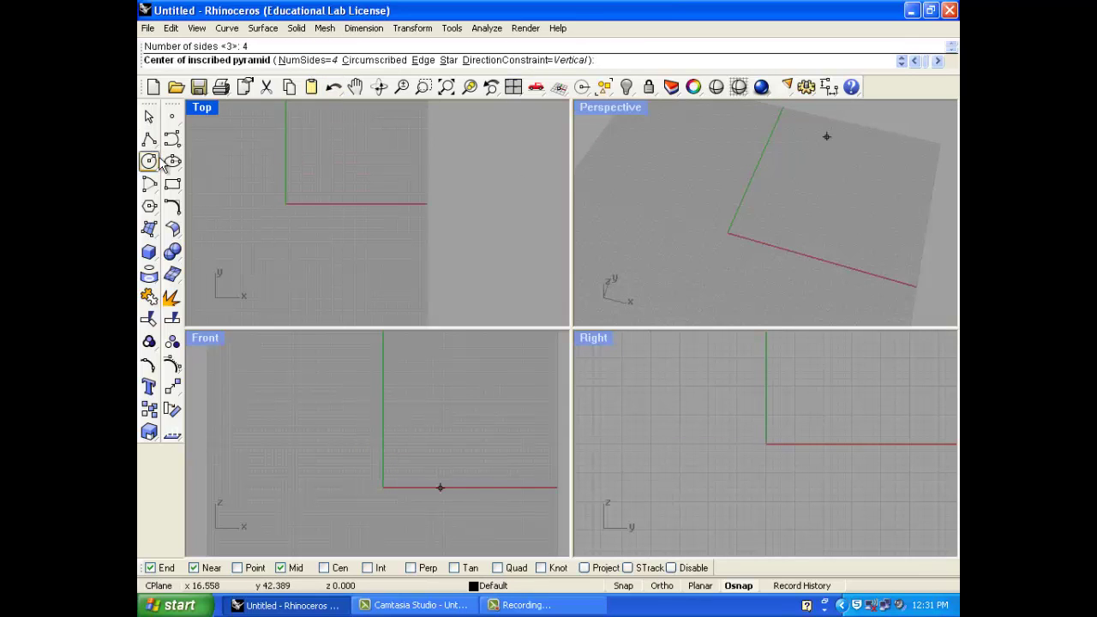
pyautogui.click(285, 204)
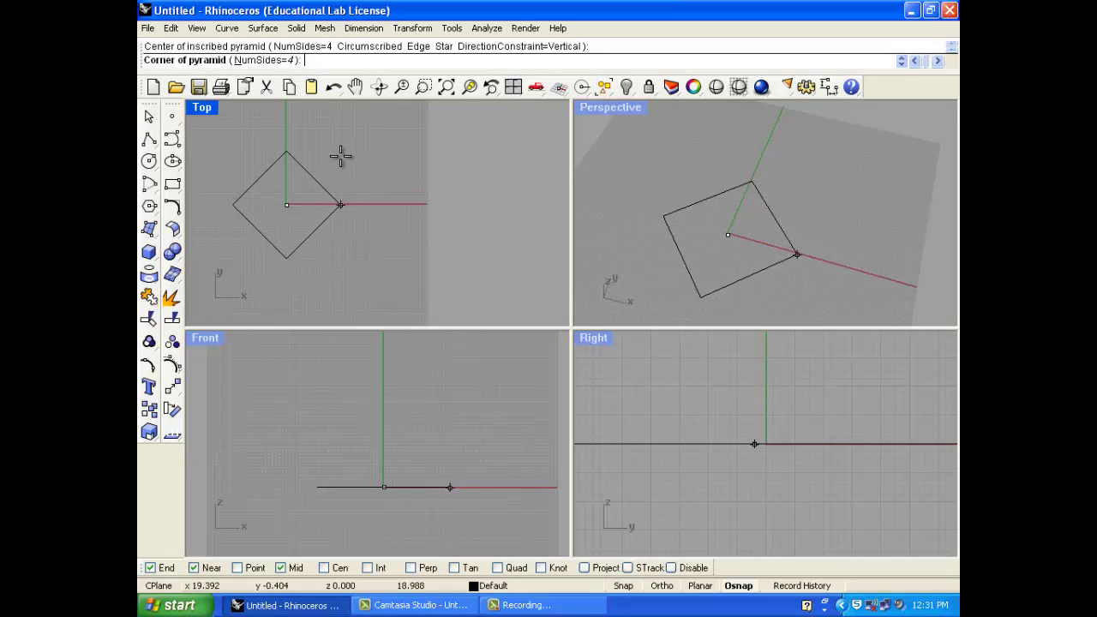
pyautogui.click(340, 204)
pyautogui.click(416, 370)
# Inspect the four-sided pyramid in the Perspective view and delete it.
pyautogui.moveTo(680, 206); pyautogui.dragTo(681, 177, button='right')
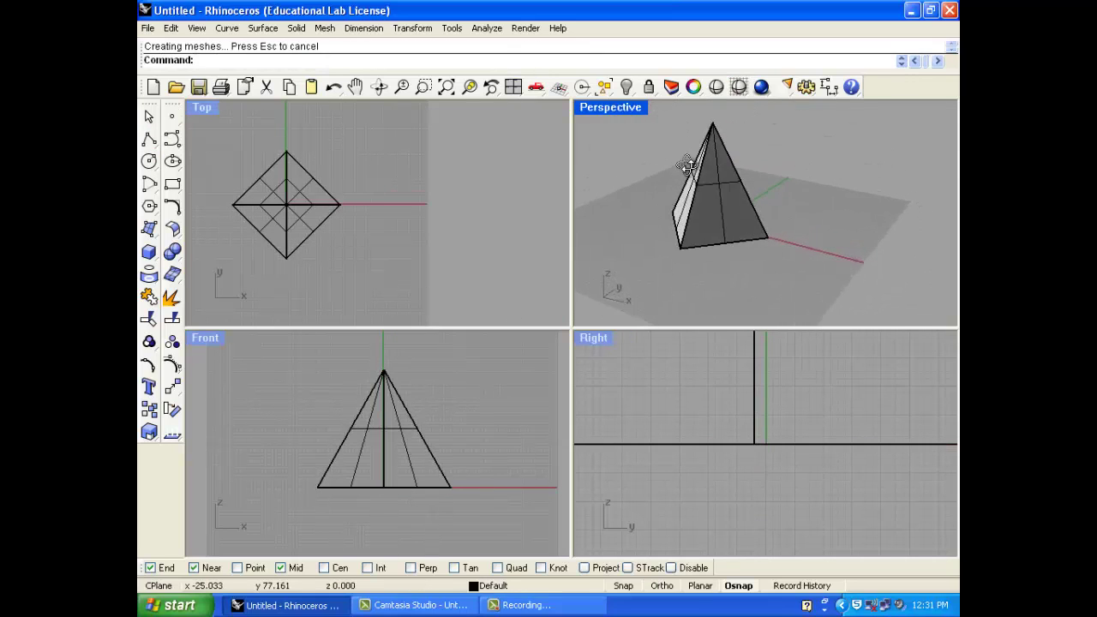
pyautogui.click(305, 221)
pyautogui.press('Delete')
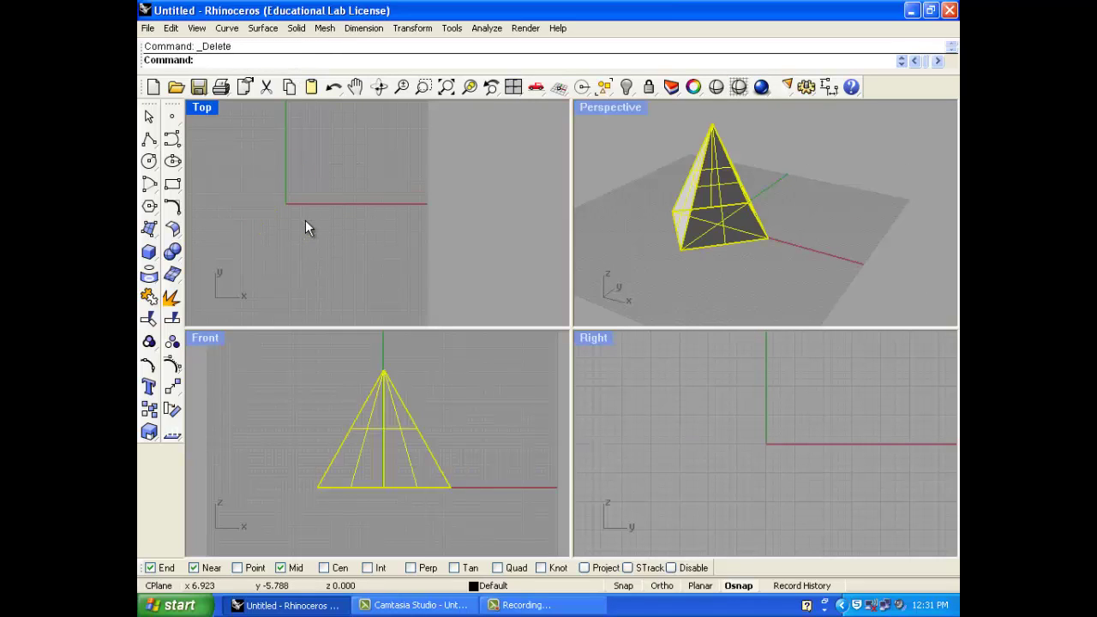
# Create a Star pyramid with 4 sides centred at the origin, picking a corner, a second star radius and a vertical apex.
pyautogui.rightClick(305, 220)
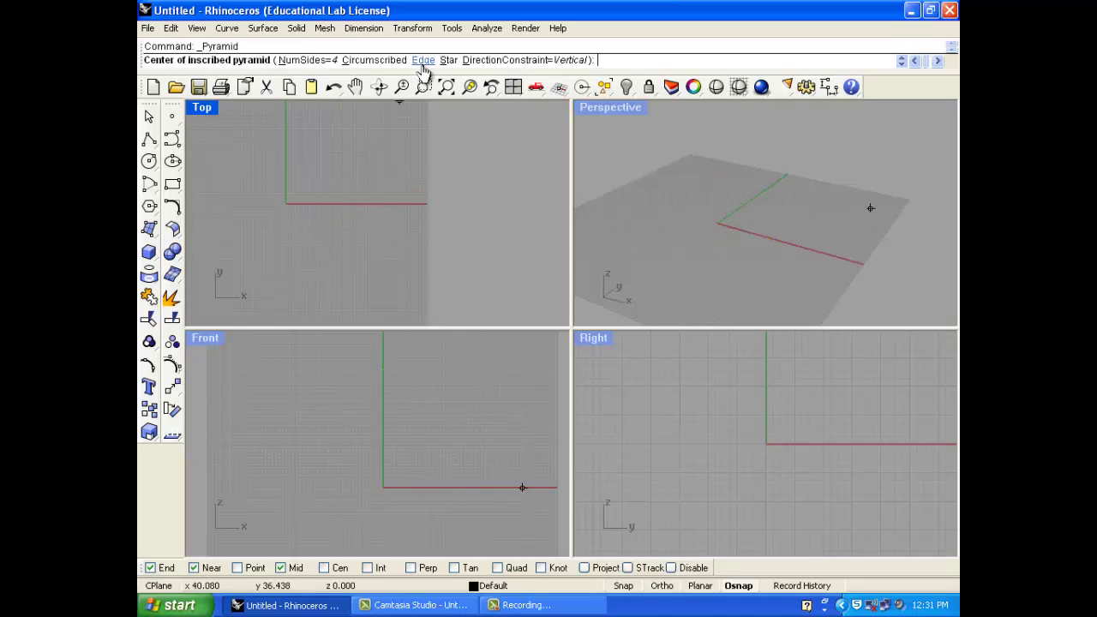
pyautogui.click(448, 61)
pyautogui.click(285, 203)
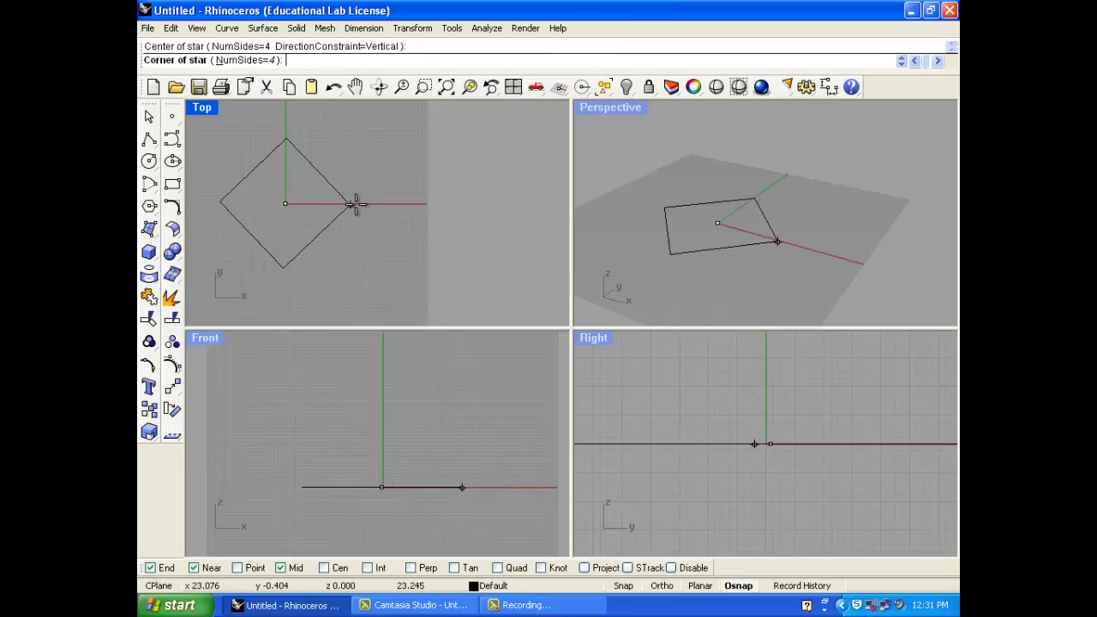
pyautogui.click(369, 195)
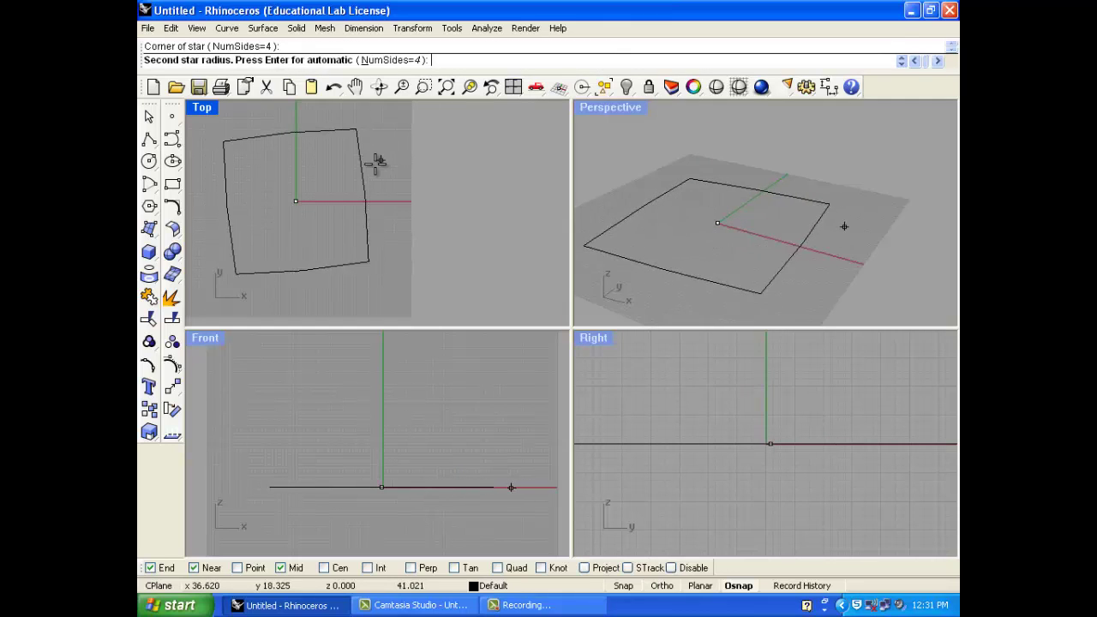
pyautogui.click(355, 166)
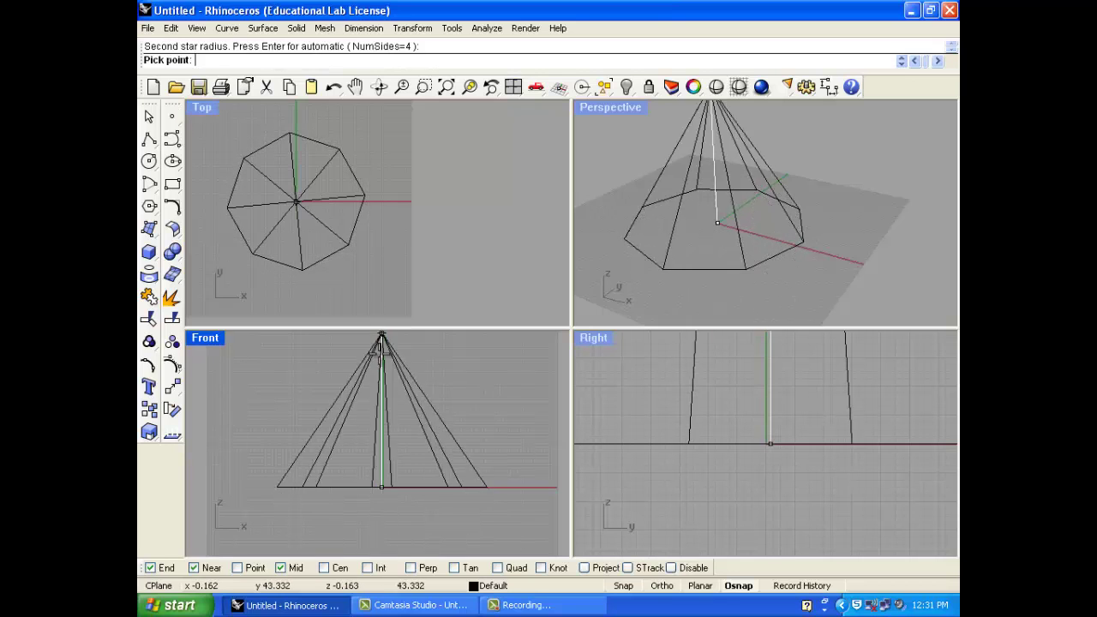
pyautogui.click(392, 349)
# Inspect the star pyramid in the Perspective view and delete it.
pyautogui.moveTo(643, 169); pyautogui.dragTo(648, 231, button='right')
pyautogui.click(729, 220)
pyautogui.press('Delete')
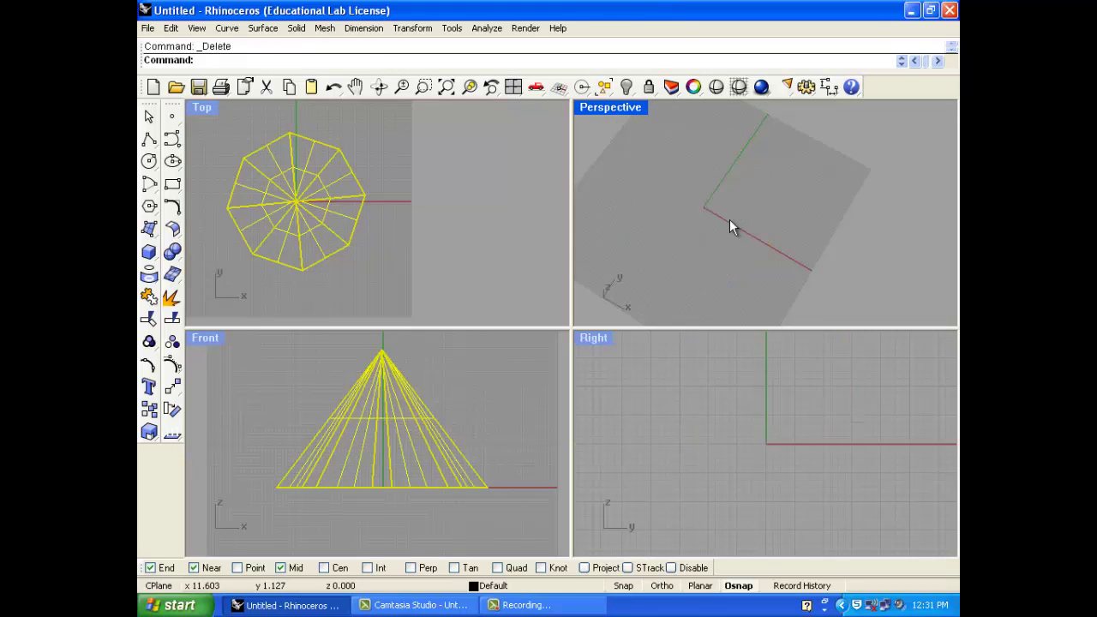
# Create a capped paraboloid by focus and direction, focus near the origin, opening along positive X and ending at about X 43, Y 22.
pyautogui.click(295, 28)
pyautogui.moveTo(329, 132)
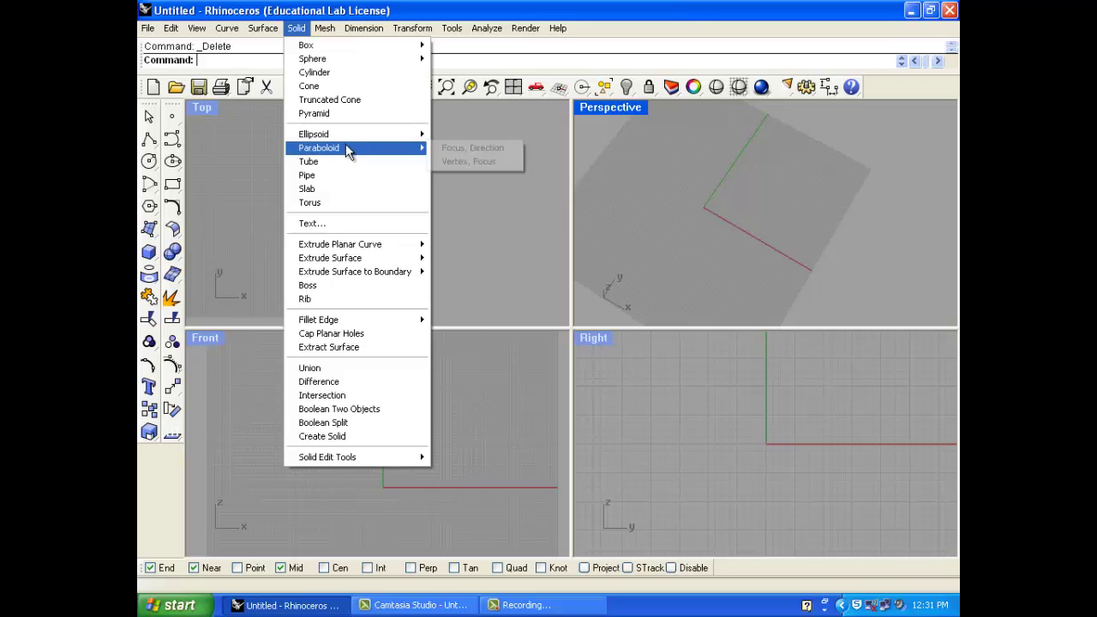
pyautogui.click(447, 149)
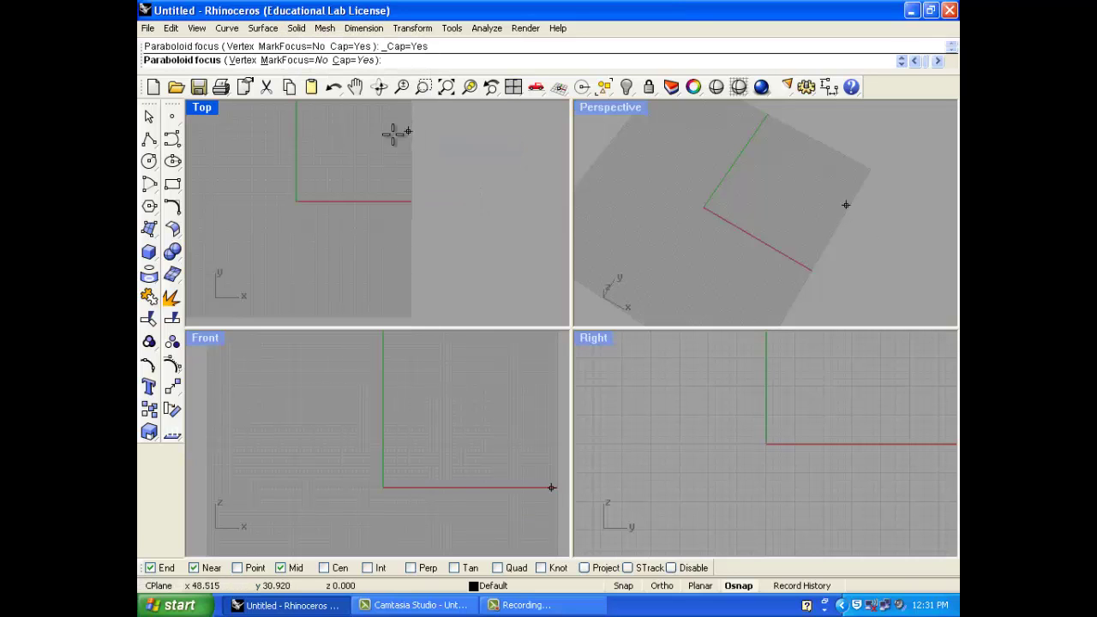
pyautogui.click(294, 202)
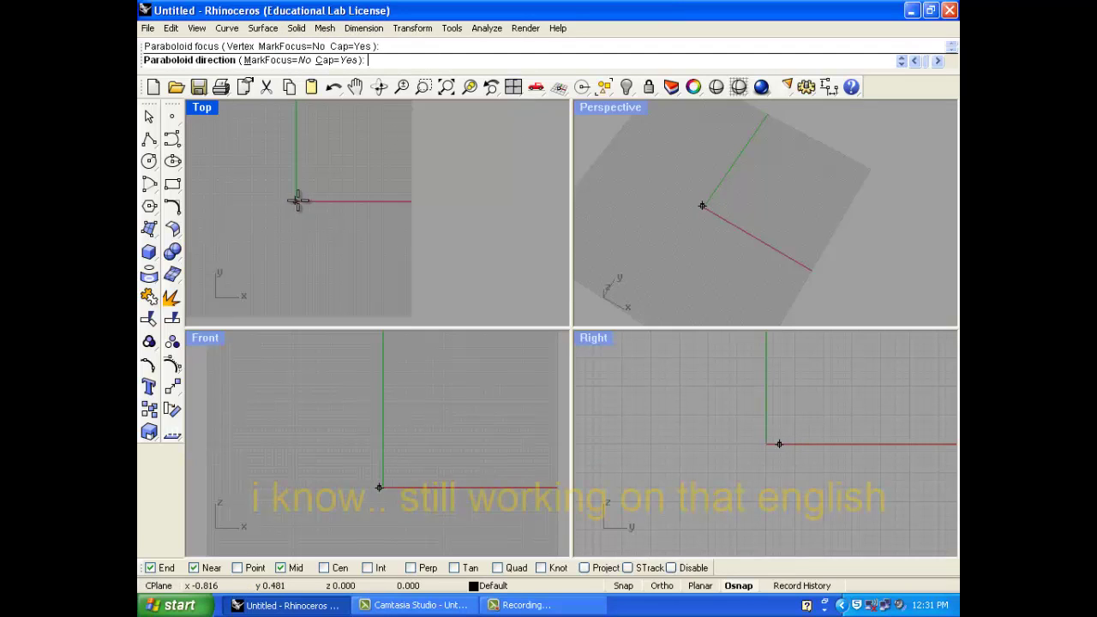
pyautogui.click(395, 201)
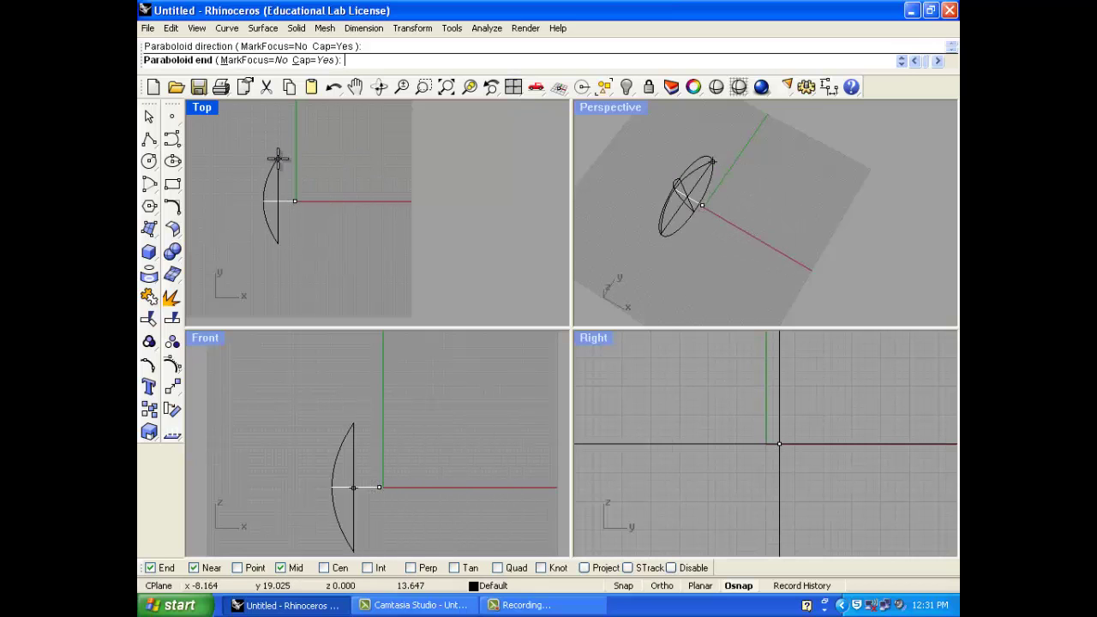
pyautogui.click(396, 152)
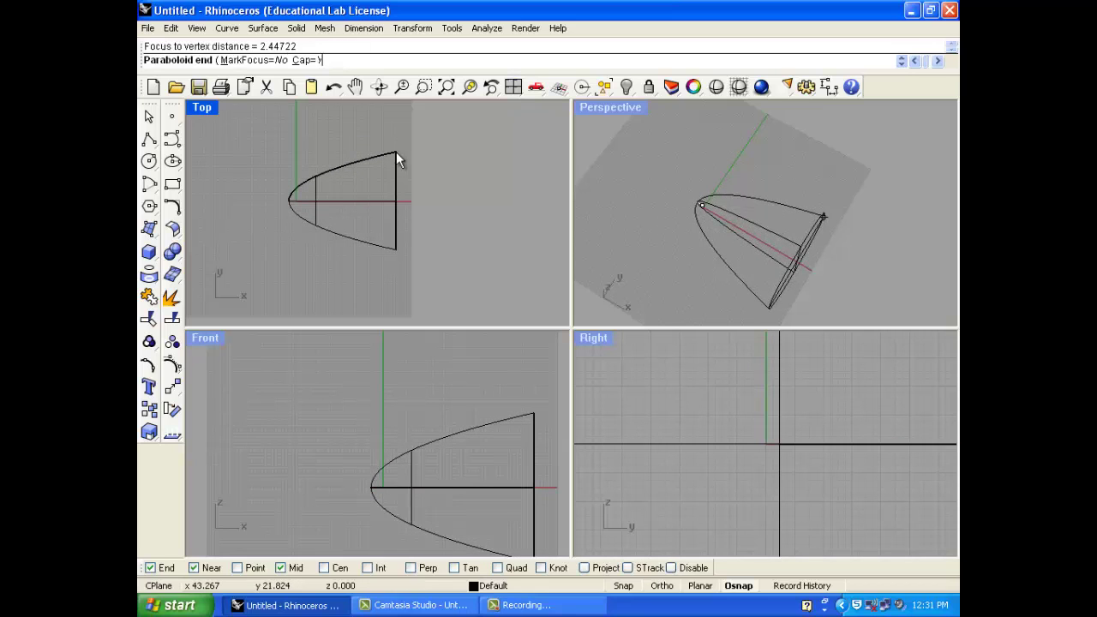
# Inspect the capped paraboloid from several sides in the Perspective view and delete it.
pyautogui.moveTo(621, 187)
pyautogui.mouseDown(button='right')
pyautogui.moveTo(667, 228)
pyautogui.moveTo(675, 260)
pyautogui.moveTo(784, 179)
pyautogui.mouseUp(button='right')
pyautogui.scroll(-4, 781, 178)
pyautogui.scroll(8, 748, 127)
pyautogui.moveTo(755, 134); pyautogui.dragTo(697, 142, button='right')
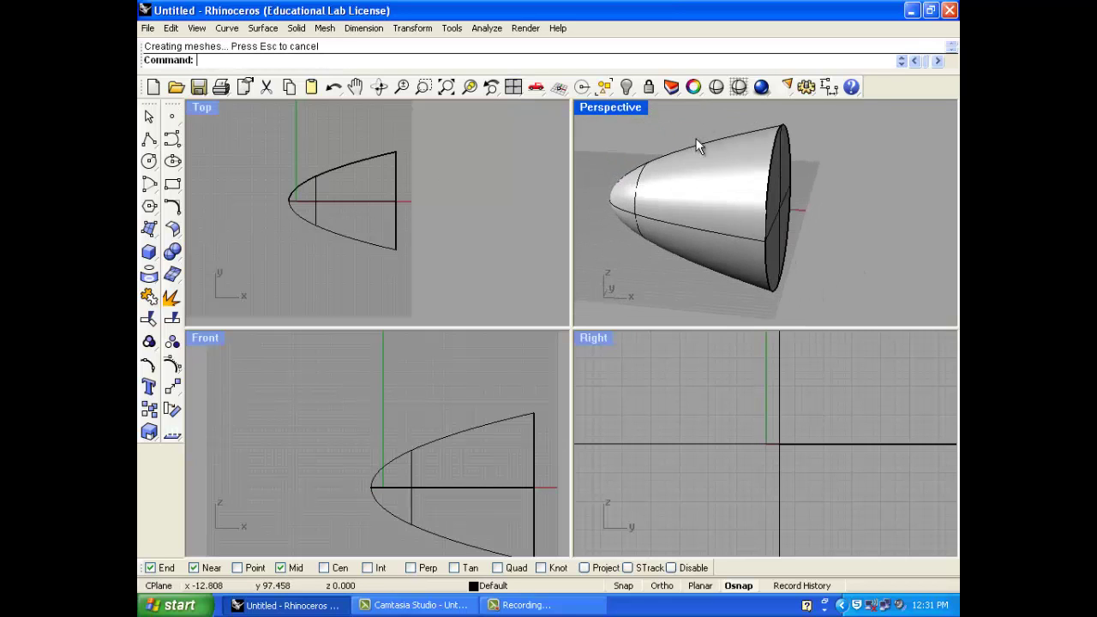
pyautogui.scroll(-3, 698, 142)
pyautogui.moveTo(847, 164)
pyautogui.mouseDown(button='right')
pyautogui.moveTo(705, 146)
pyautogui.moveTo(842, 145)
pyautogui.mouseUp(button='right')
pyautogui.moveTo(685, 195); pyautogui.dragTo(711, 190, button='right')
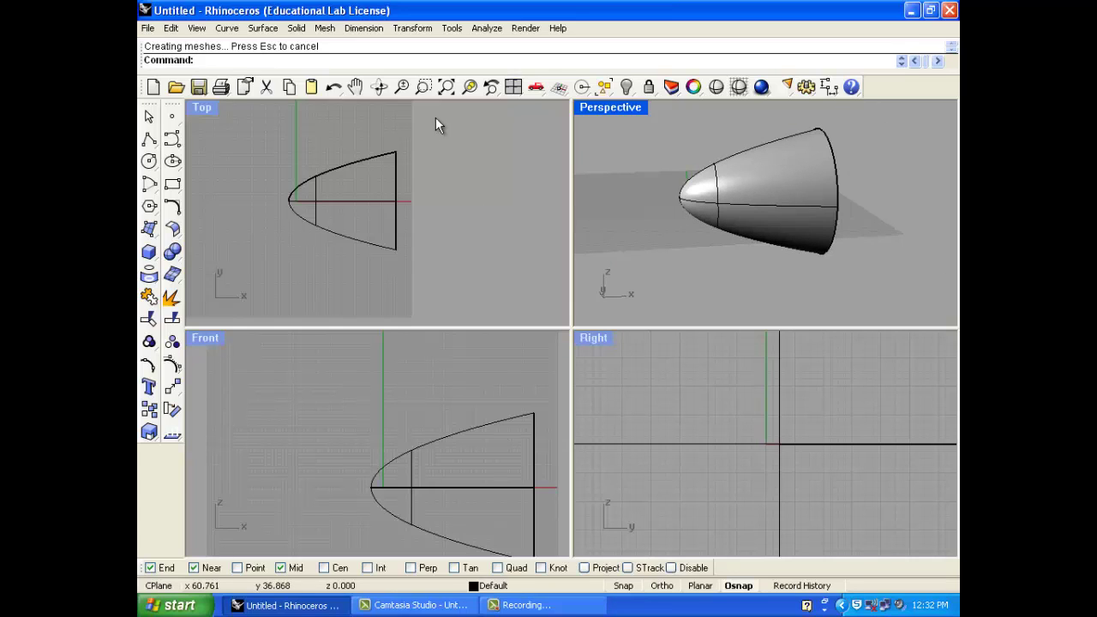
pyautogui.click(369, 186)
pyautogui.press('Delete')
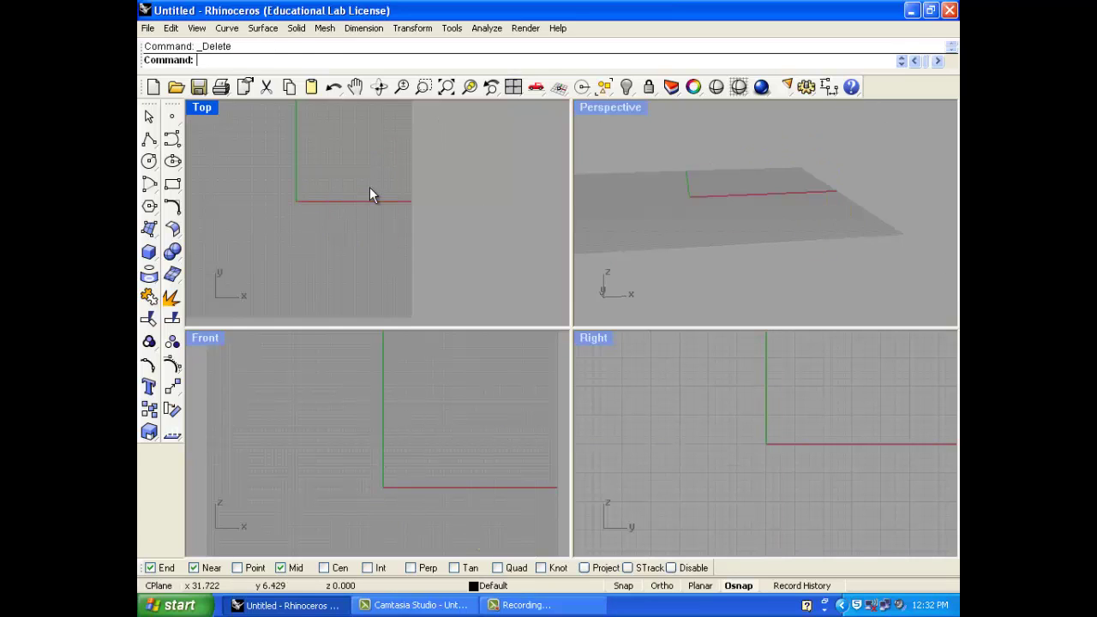
# Draw a wavy degree-3 control-point curve in the Top view, from near the positive end of the X axis to the grid's opposite side.
pyautogui.click(293, 29)
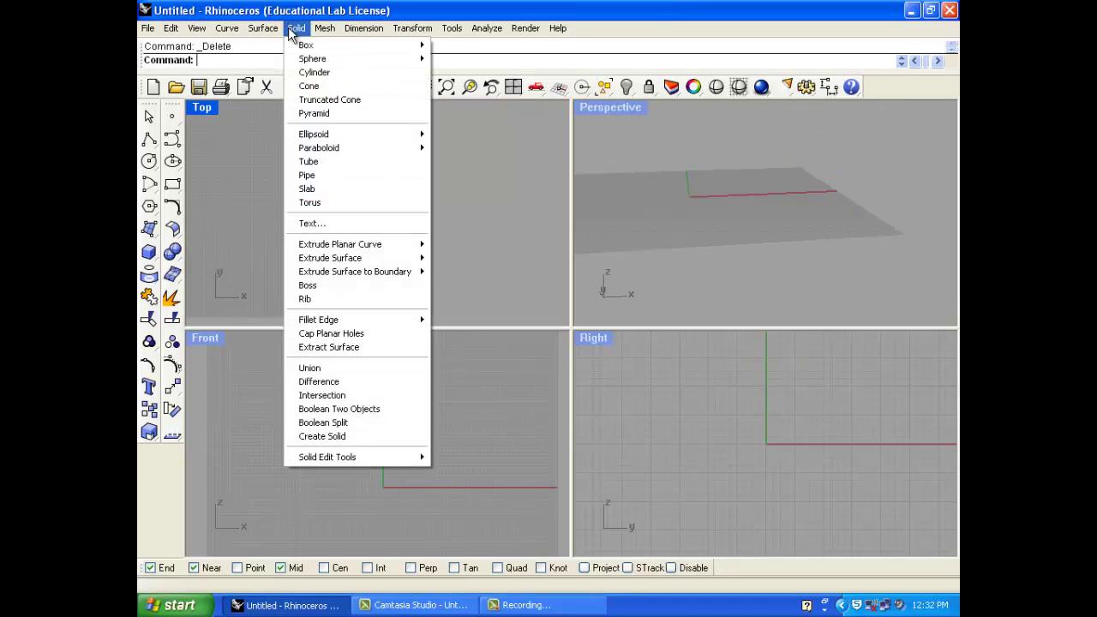
pyautogui.click(352, 177)
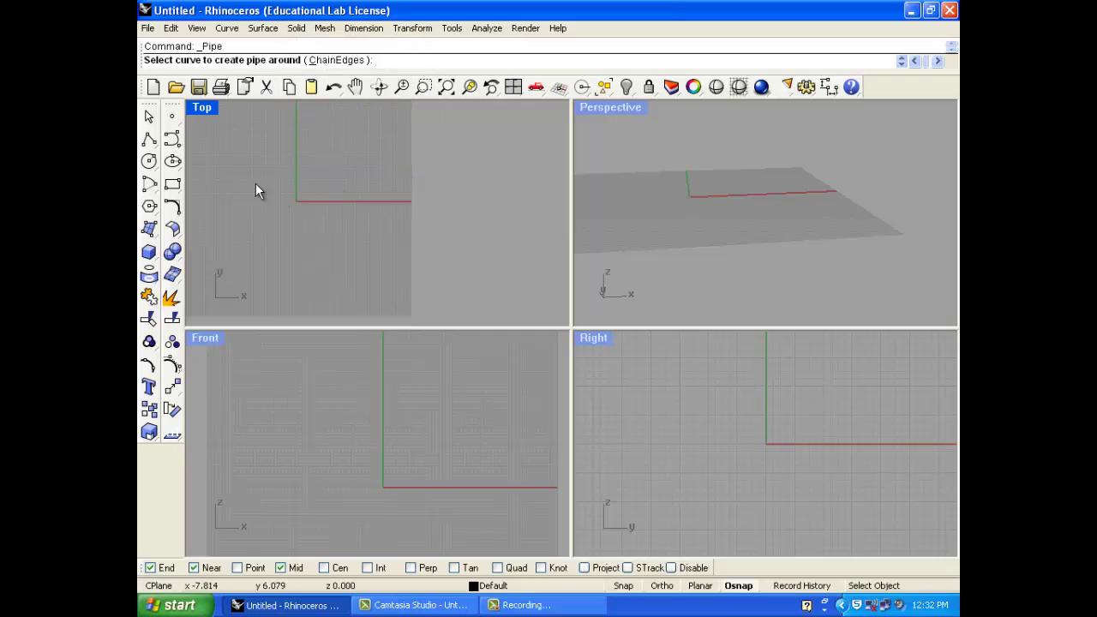
pyautogui.click(169, 148)
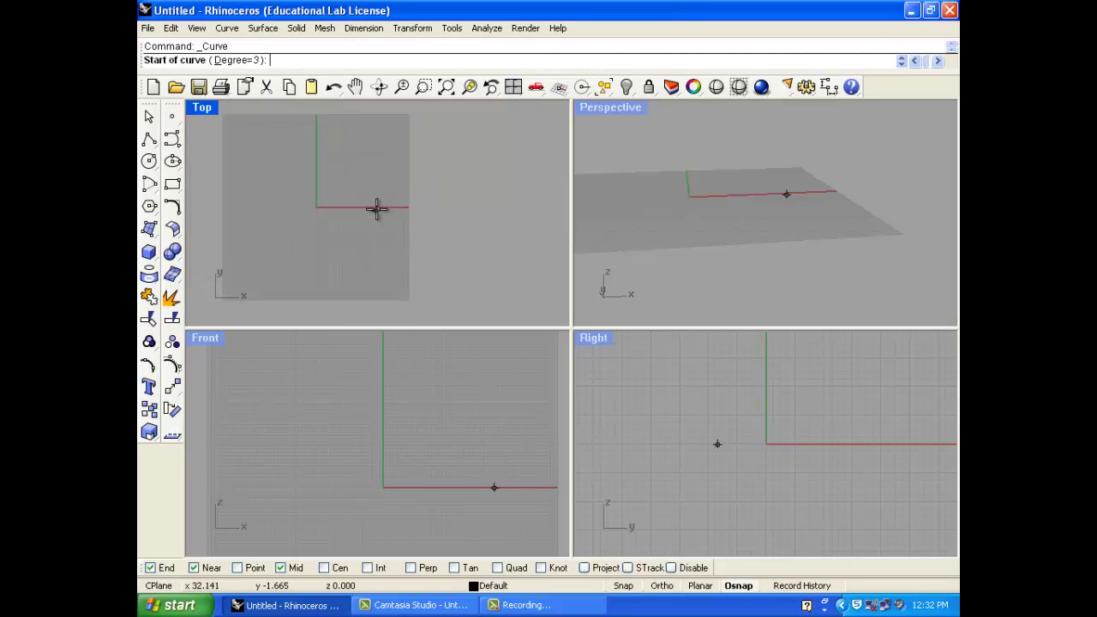
pyautogui.click(404, 212)
pyautogui.click(405, 167)
pyautogui.click(375, 163)
pyautogui.click(364, 221)
pyautogui.click(320, 253)
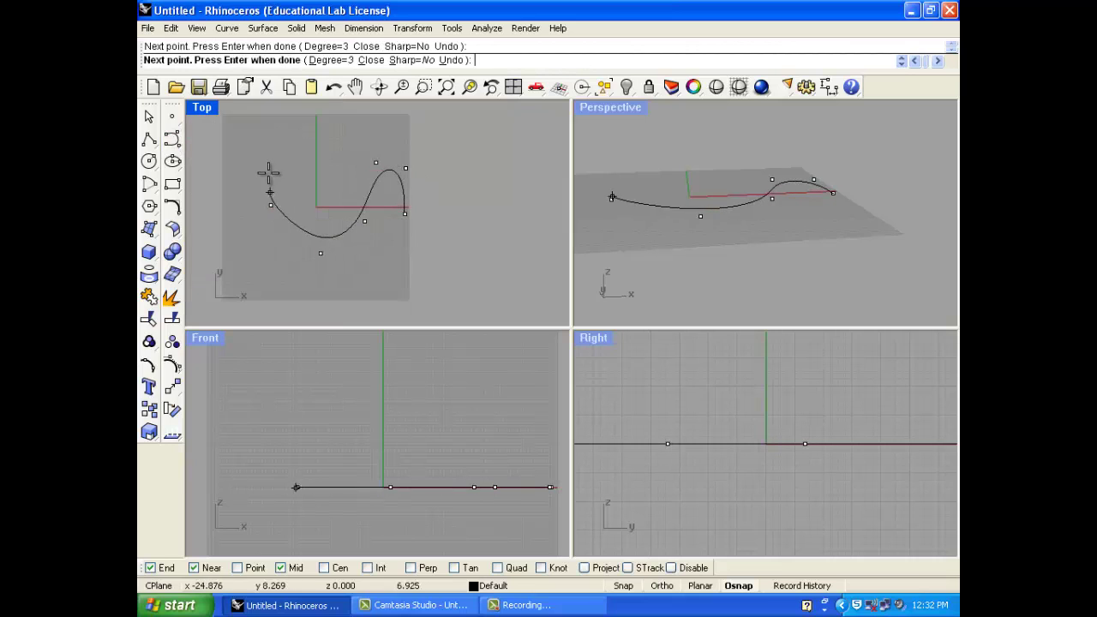
pyautogui.click(230, 220)
pyautogui.press('Return')
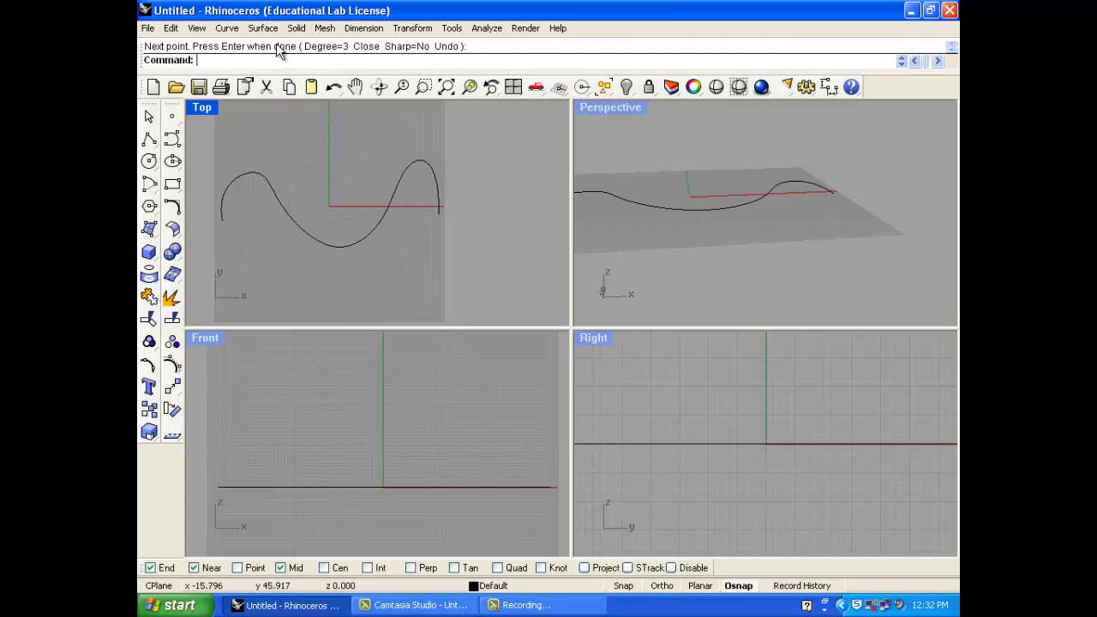
# Start a flat-capped Pipe around the wavy curve with a start radius of 1 and a larger end radius.
pyautogui.click(295, 29)
pyautogui.click(319, 176)
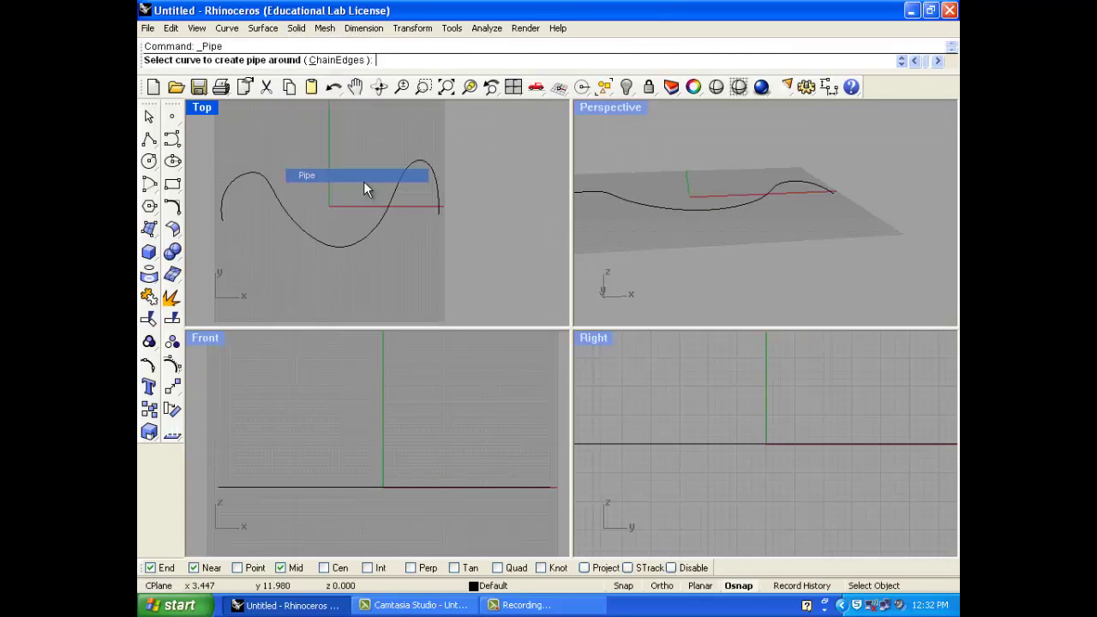
pyautogui.click(431, 186)
pyautogui.press('Return')
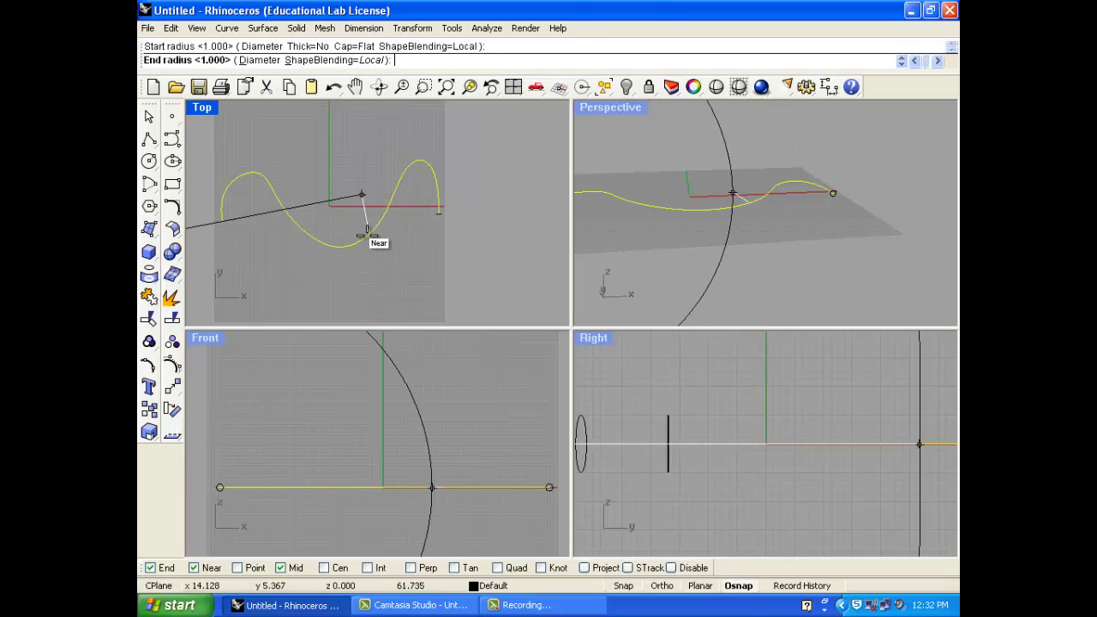
pyautogui.click(234, 223)
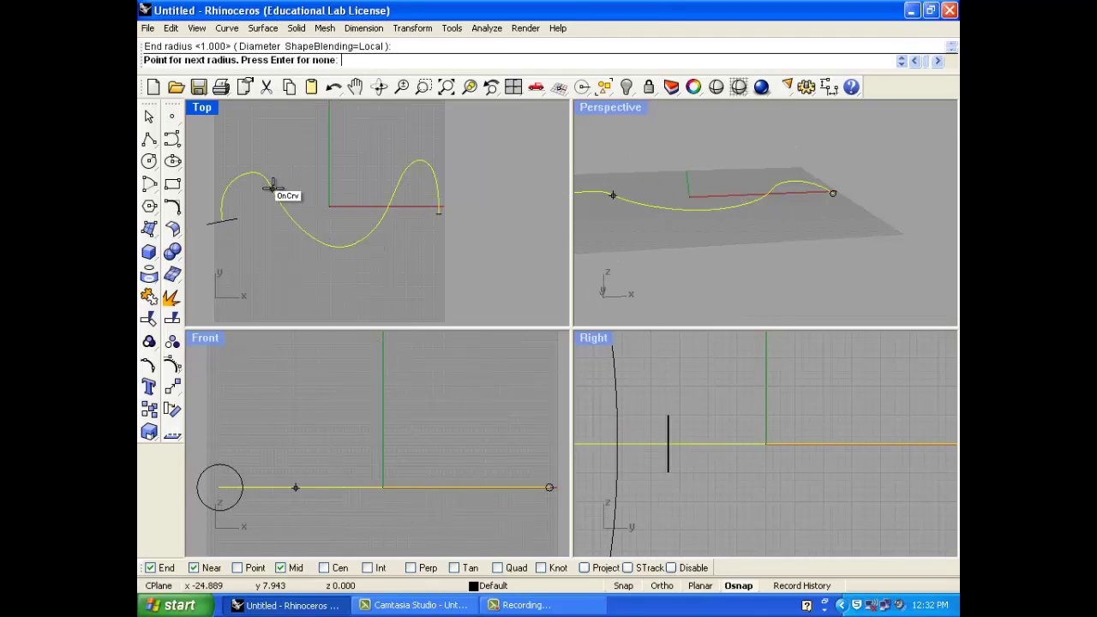
# Add intermediate pipe radii along the curve, near zero beside the far crest and wide around the trough and following rise, and generate the pipe.
pyautogui.click(271, 186)
pyautogui.press('Return')
pyautogui.click(317, 238)
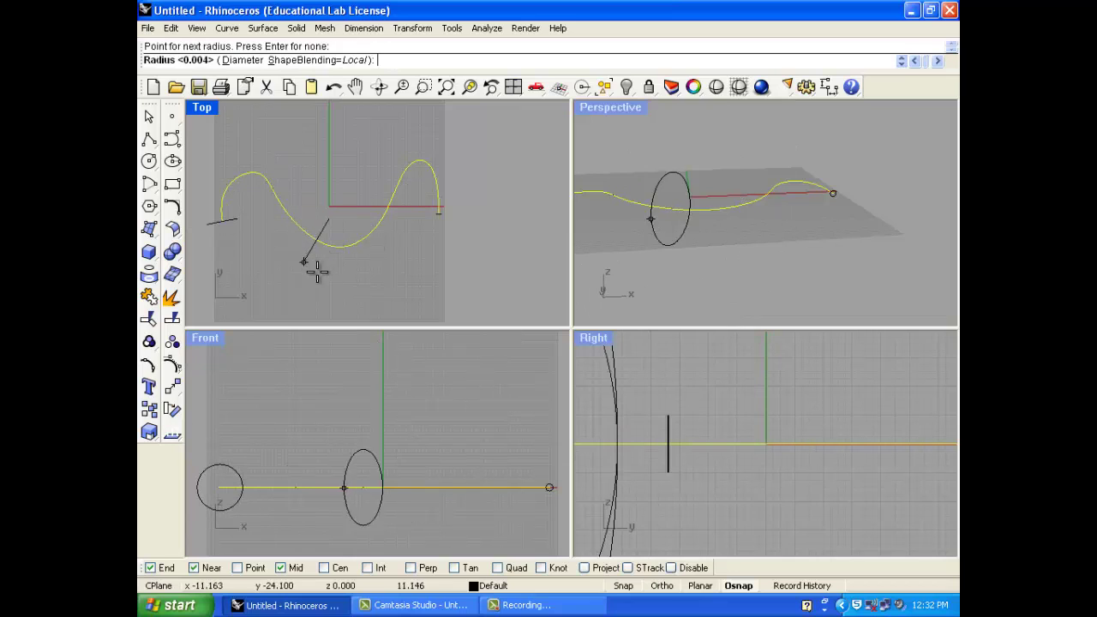
pyautogui.click(301, 264)
pyautogui.click(359, 234)
pyautogui.press('Return')
pyautogui.click(400, 183)
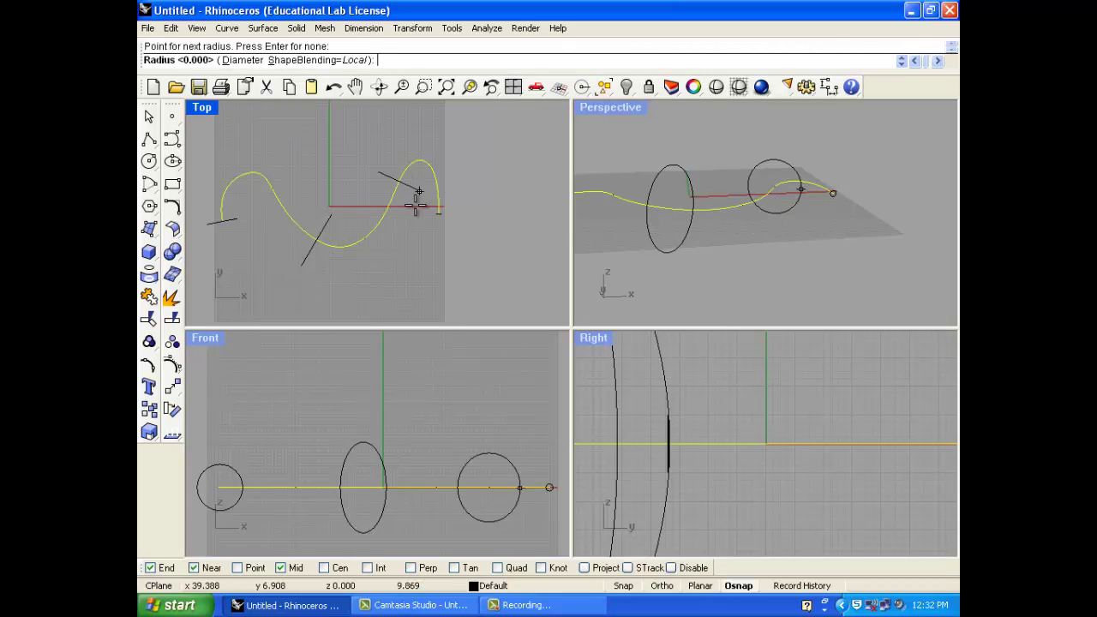
pyautogui.press('Return')
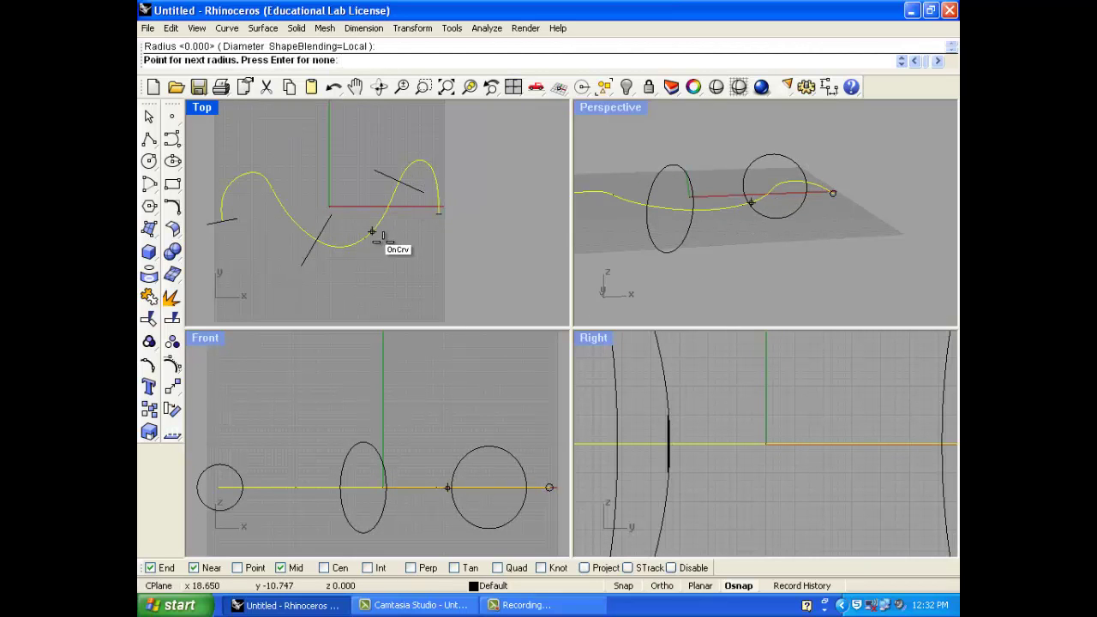
pyautogui.moveTo(635, 204); pyautogui.dragTo(672, 262, button='right')
pyautogui.moveTo(670, 207); pyautogui.dragTo(659, 202, button='right')
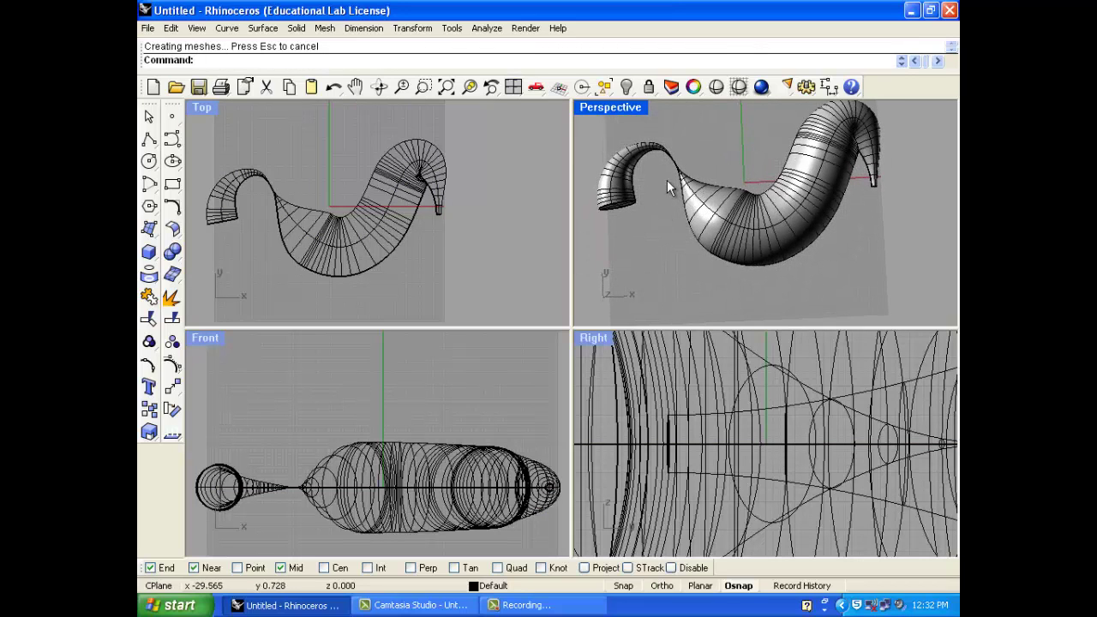
# Inspect the pipe's narrow neck in the Perspective view and delete the pipe, keeping its wavy curve.
pyautogui.scroll(5, 668, 166)
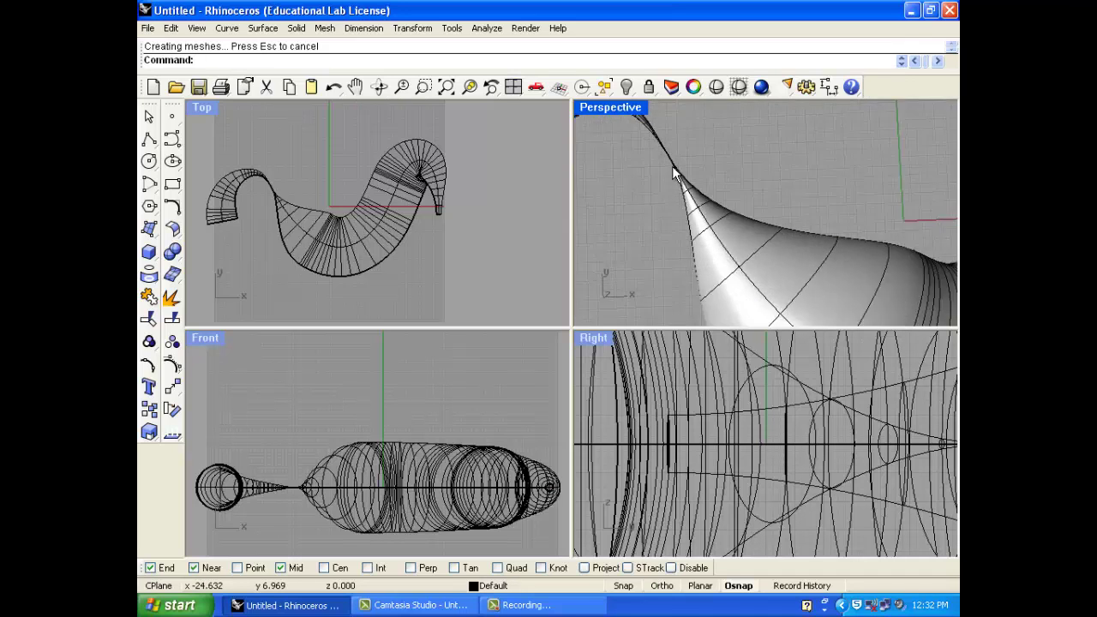
pyautogui.scroll(2, 672, 165)
pyautogui.moveTo(671, 161); pyautogui.dragTo(675, 190, button='right')
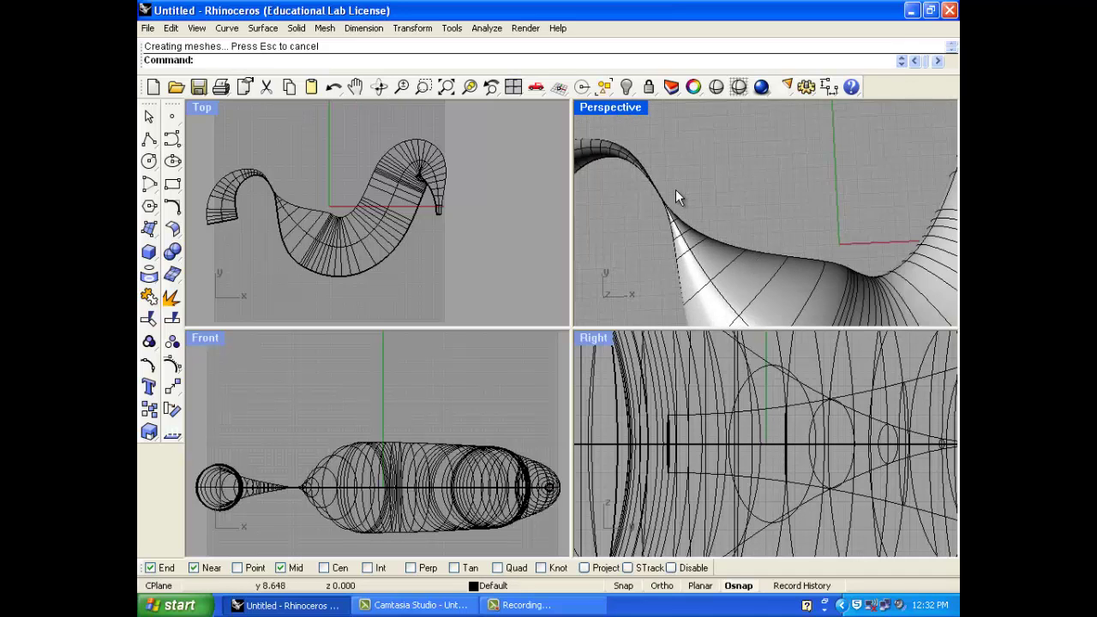
pyautogui.scroll(-5, 640, 173)
pyautogui.hotkey('ctrl', 'a')
pyautogui.press('Delete')
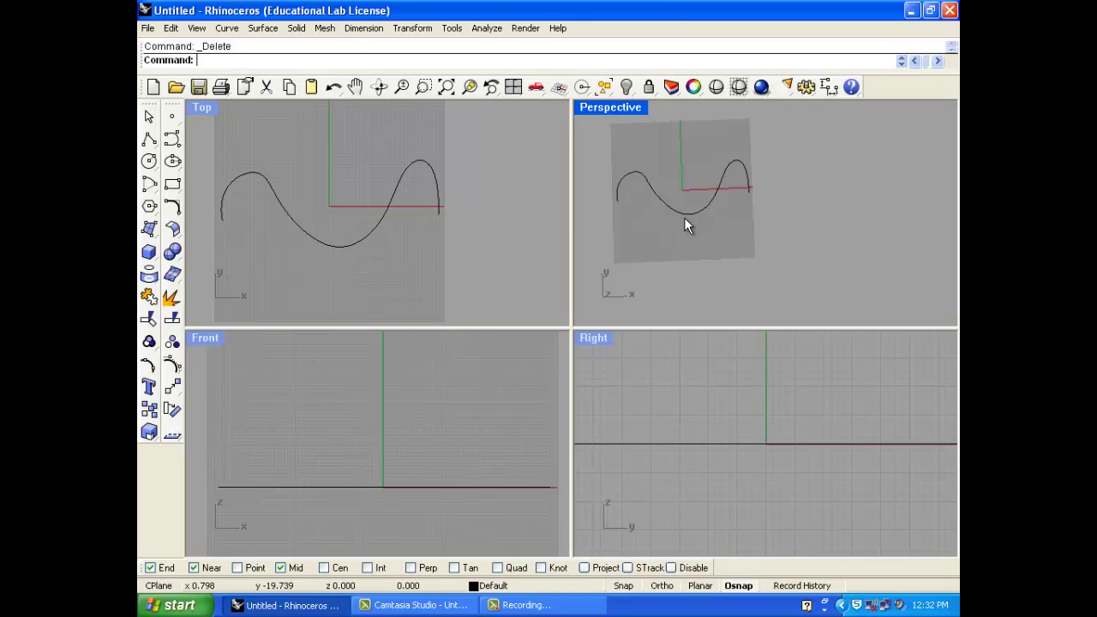
# Delete the wavy curve and undo that deletion.
pyautogui.click(684, 225)
pyautogui.press('Delete')
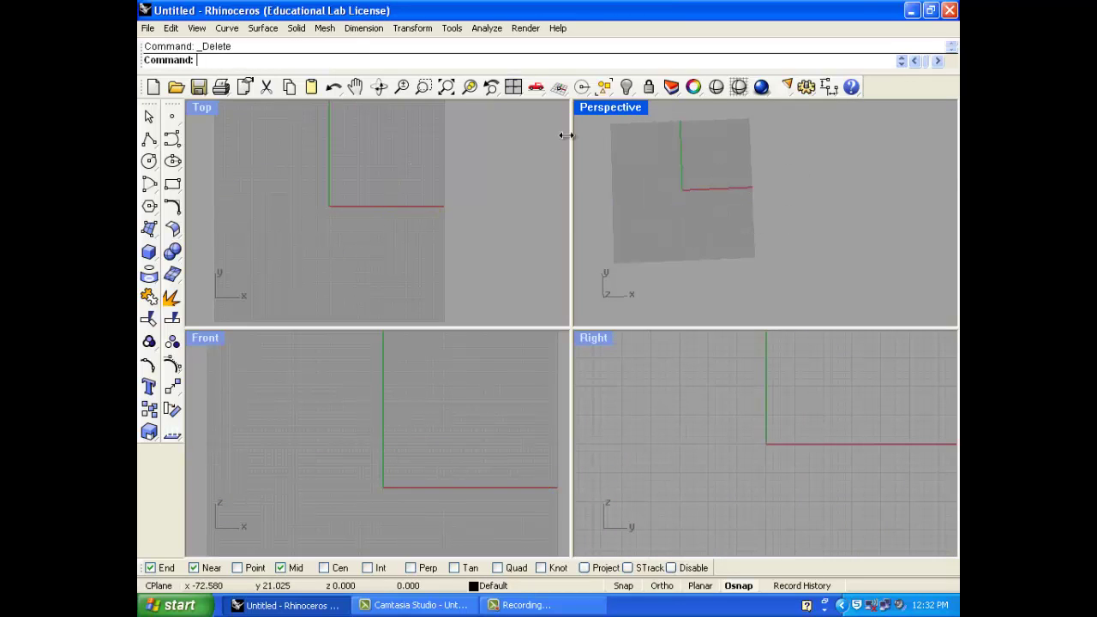
pyautogui.hotkey('ctrl', 'z')
pyautogui.click(405, 221)
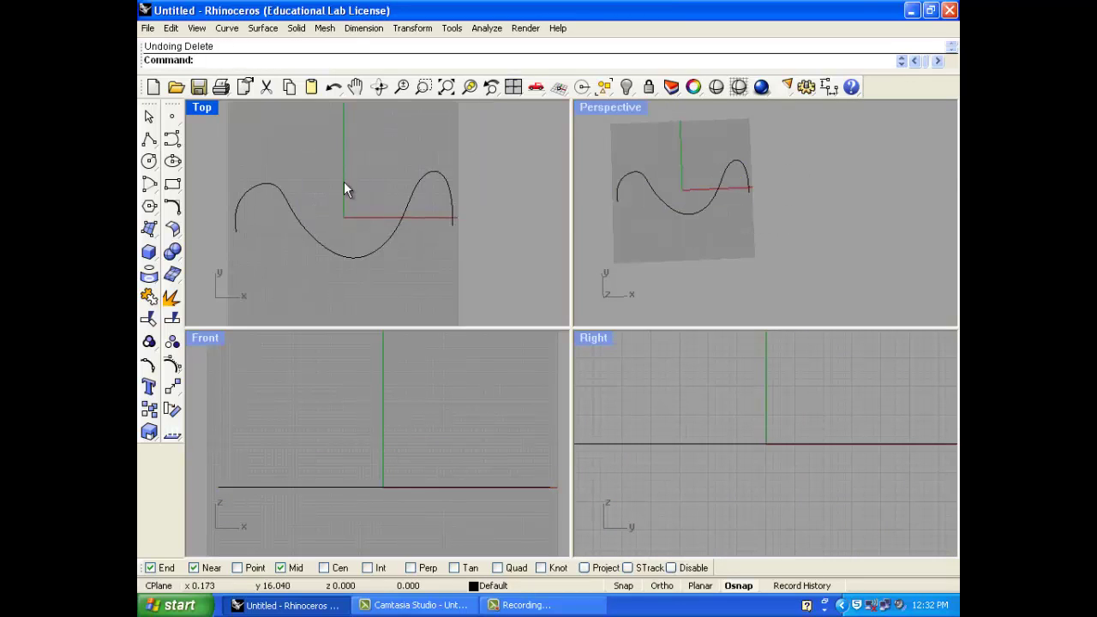
pyautogui.scroll(2, 343, 183)
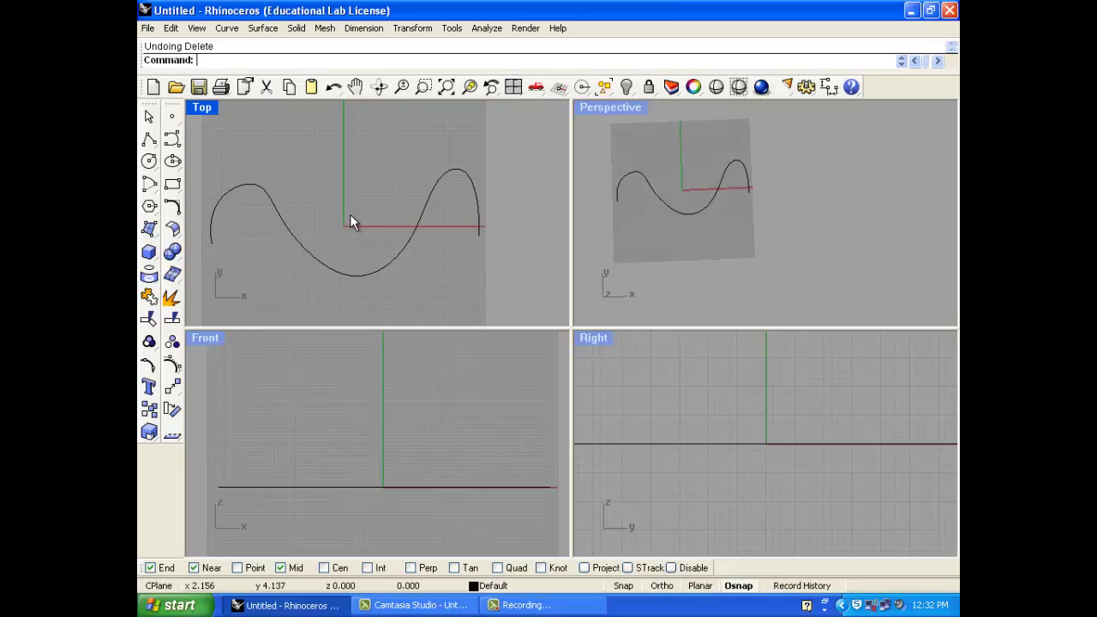
pyautogui.moveTo(350, 221); pyautogui.dragTo(365, 225, button='right')
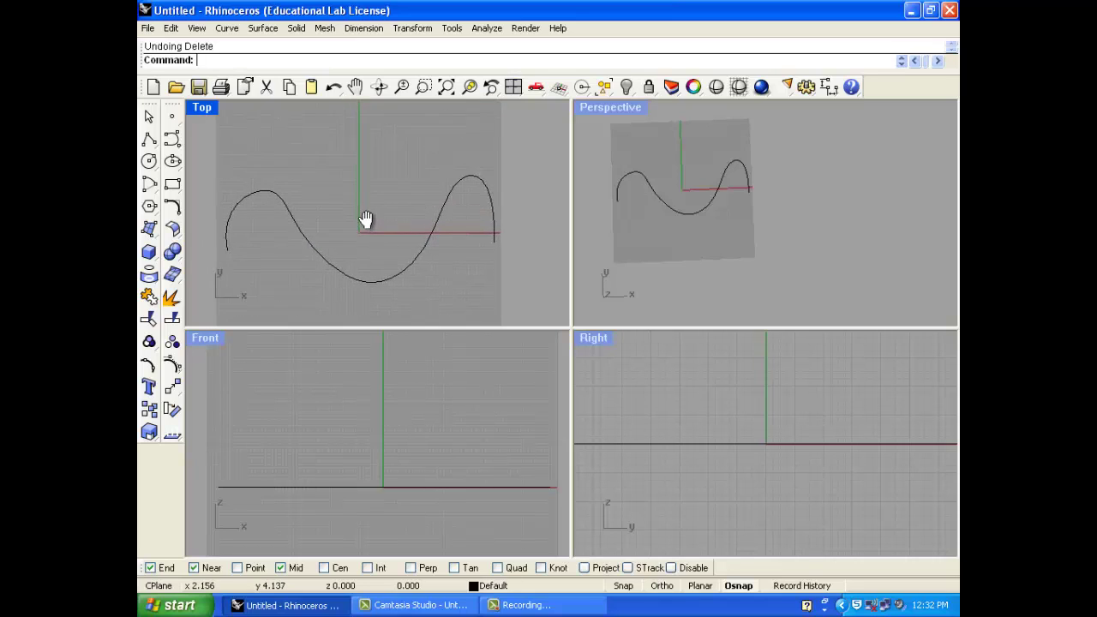
pyautogui.click(348, 268)
pyautogui.click(296, 27)
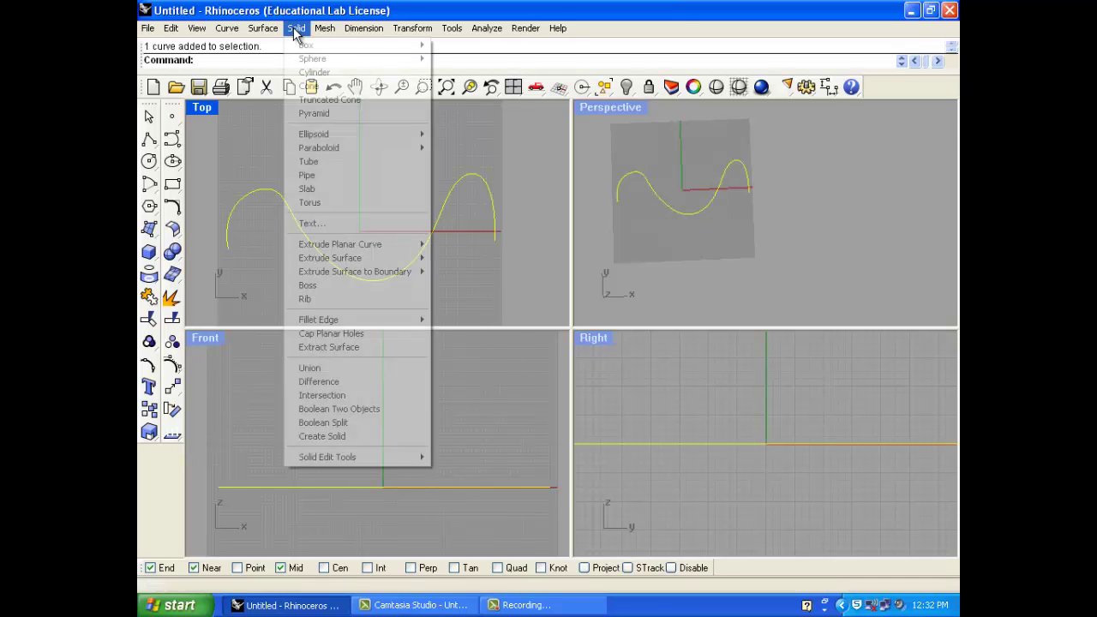
pyautogui.click(342, 188)
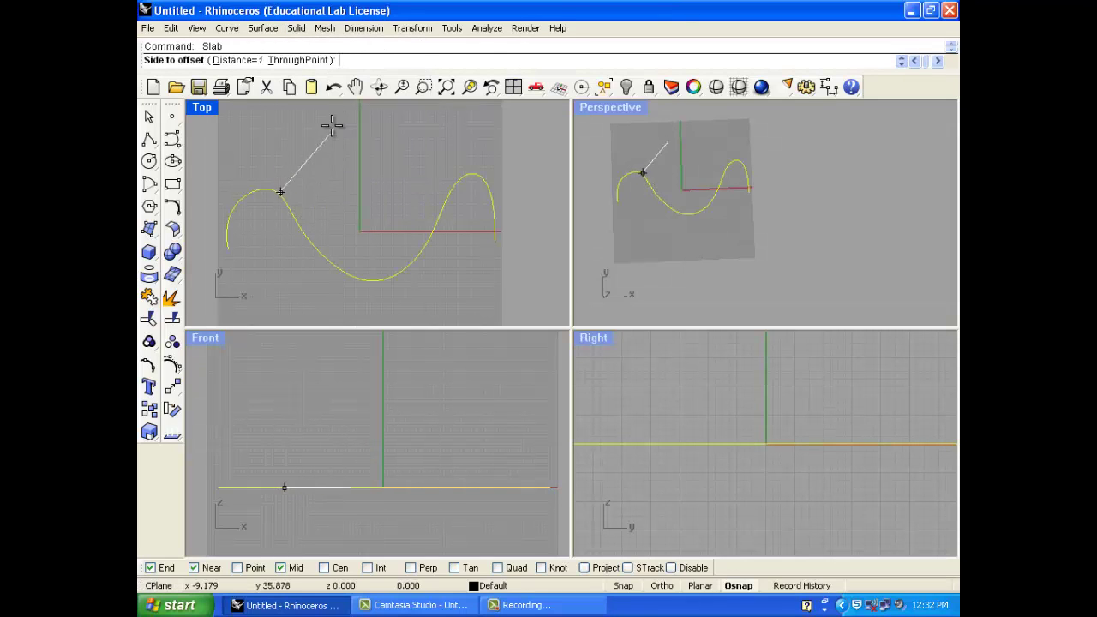
pyautogui.press('Escape')
# Create a slab from the wavy curve with an offset distance of 10 toward positive Y, picking its height in the Front view.
pyautogui.rightClick(341, 173)
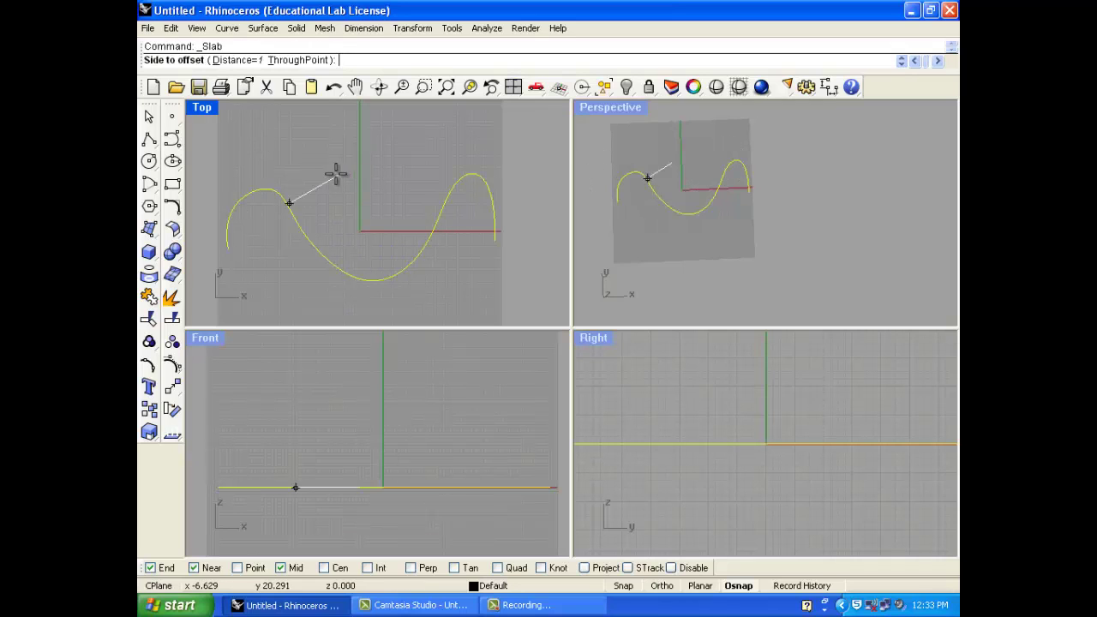
pyautogui.click(249, 61)
pyautogui.write('10')
pyautogui.press('Return')
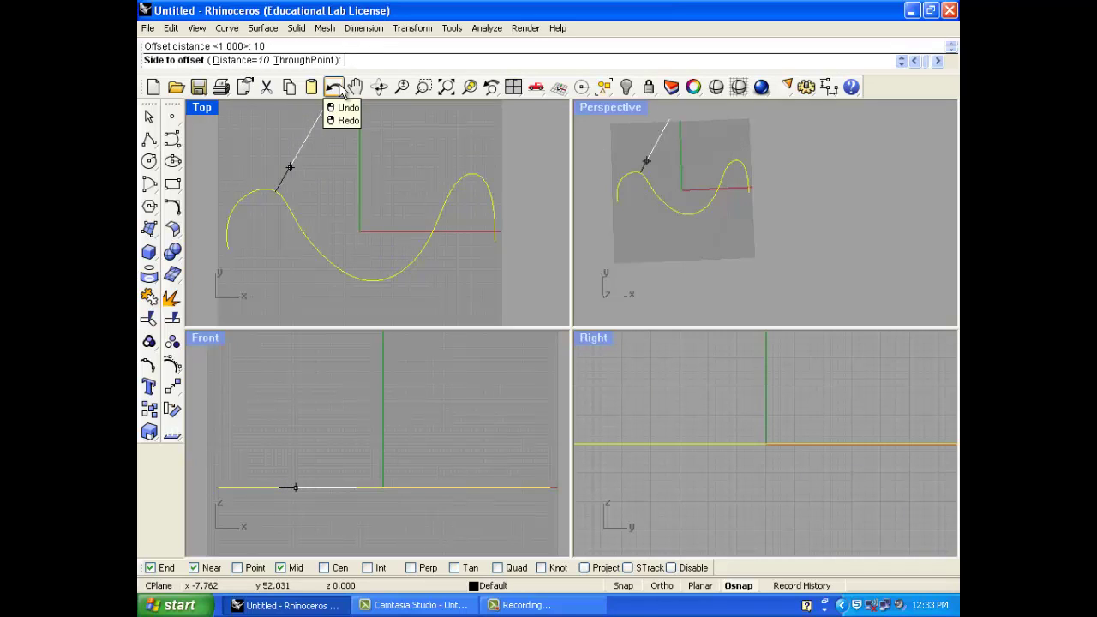
pyautogui.click(327, 140)
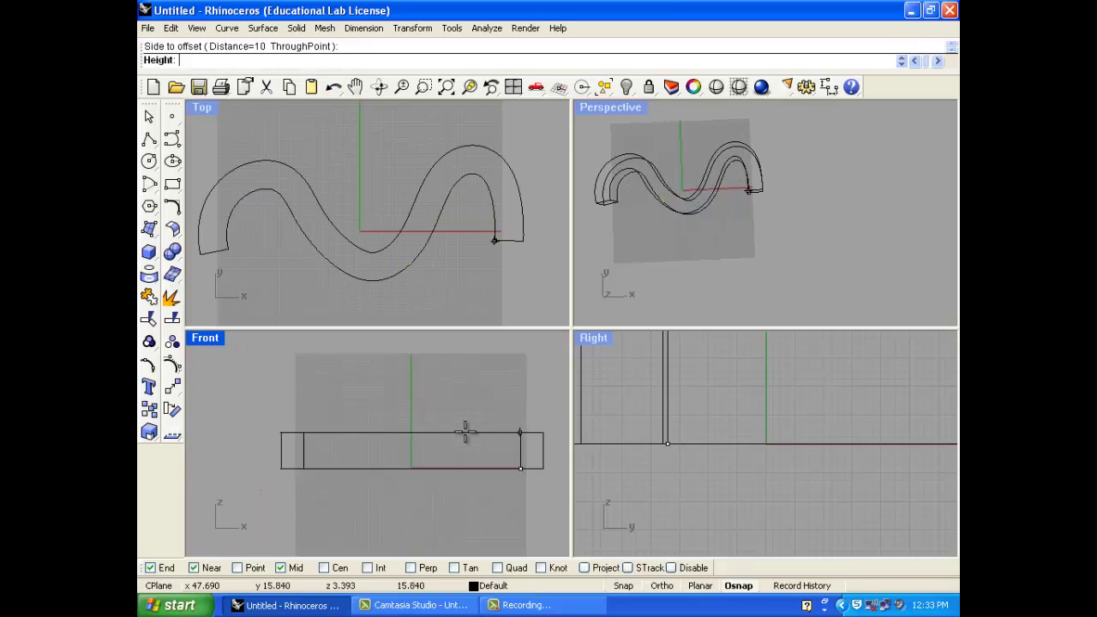
pyautogui.click(466, 387)
# Inspect the slab from an angle in the Perspective view and delete it, keeping the wavy curve.
pyautogui.click(741, 245)
pyautogui.scroll(-6, 742, 246)
pyautogui.moveTo(710, 252); pyautogui.dragTo(695, 186, button='right')
pyautogui.scroll(7, 692, 184)
pyautogui.moveTo(761, 205); pyautogui.dragTo(718, 204, button='right')
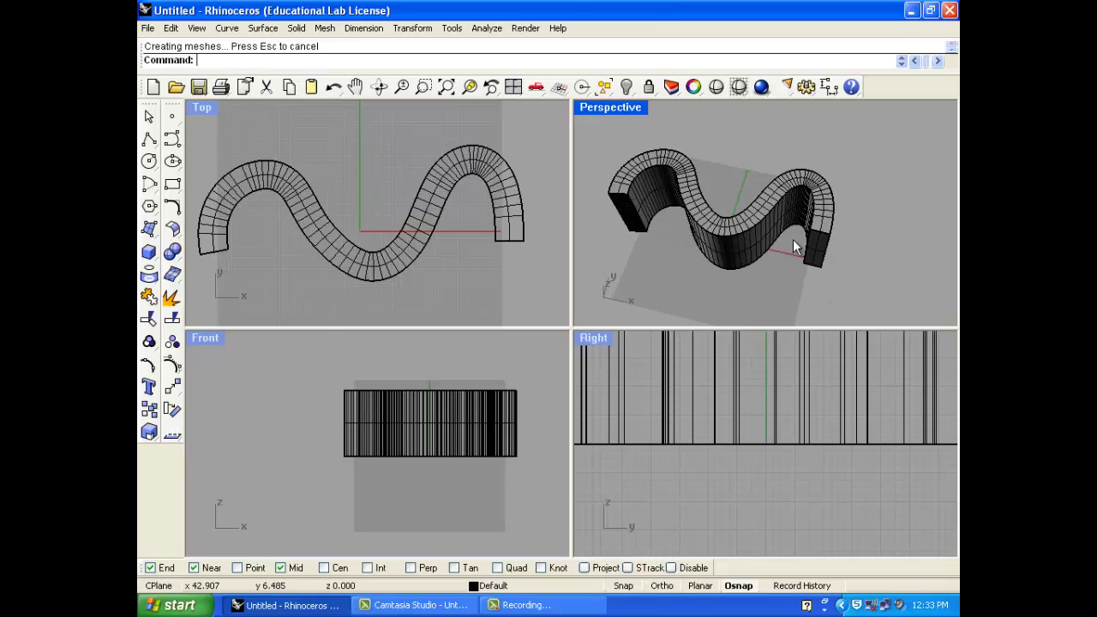
pyautogui.click(722, 231)
pyautogui.press('Delete')
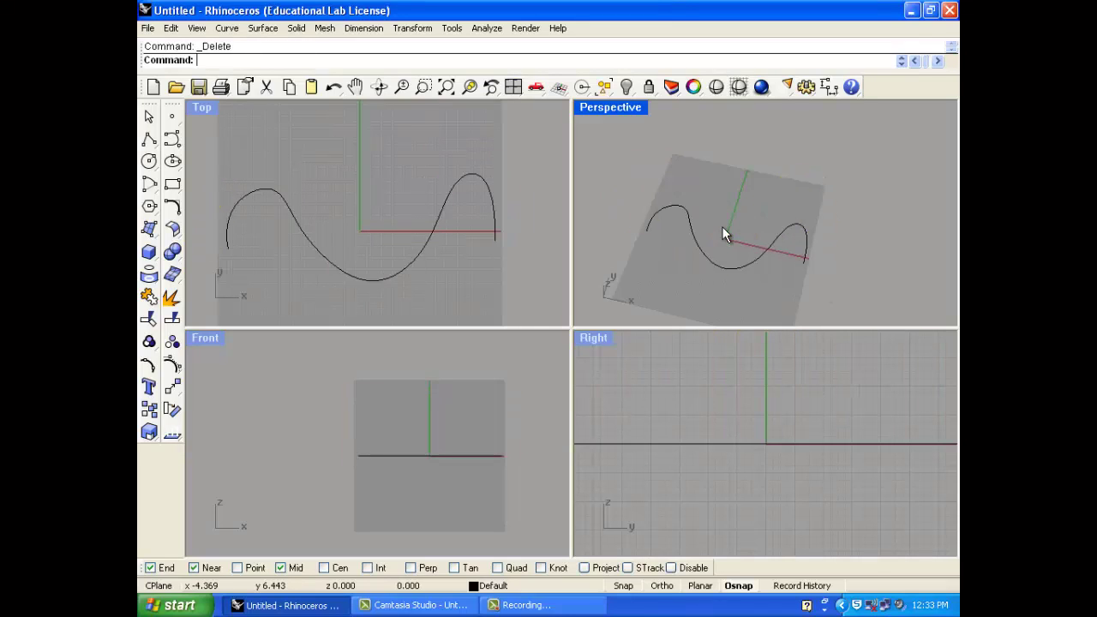
# Create a torus centred near the origin in the Top view, its tube's inner edge meeting the wavy curve near the X axis.
pyautogui.click(711, 258)
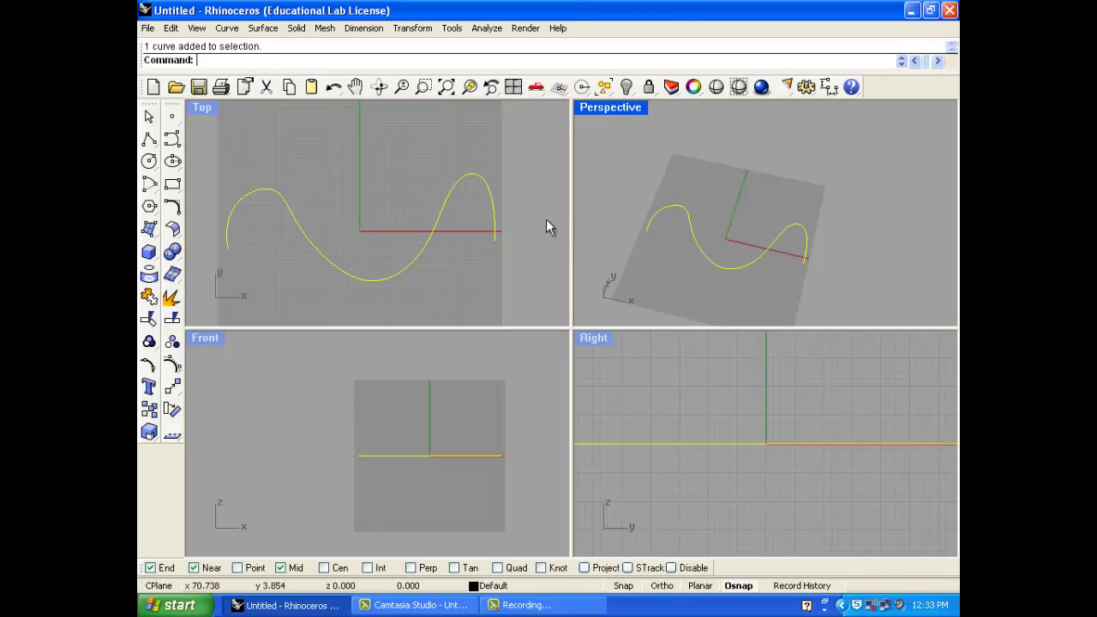
pyautogui.click(296, 28)
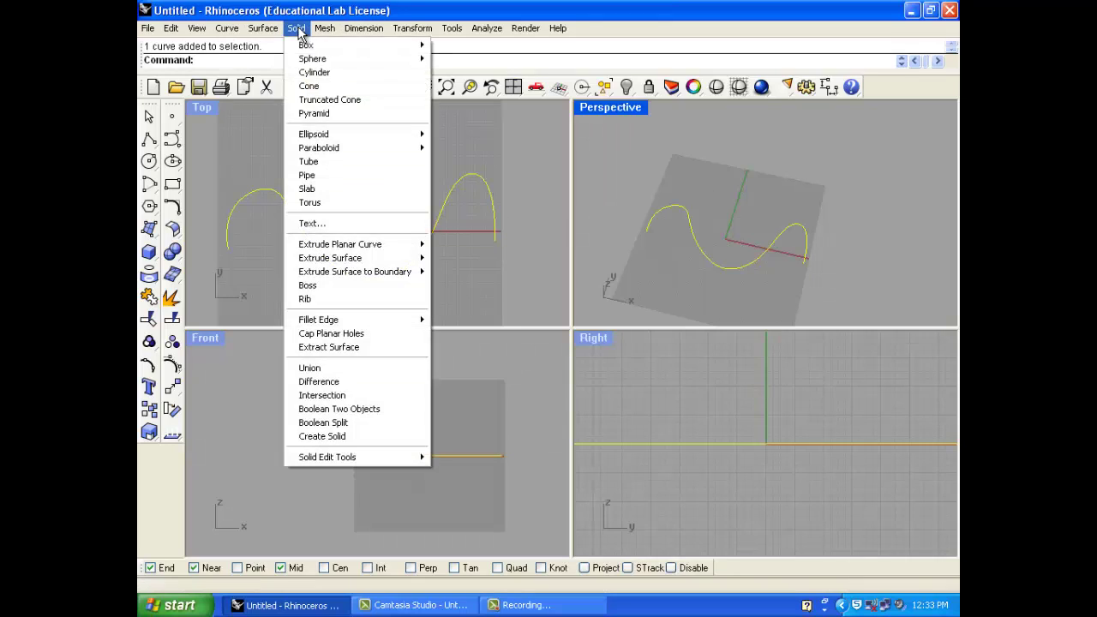
pyautogui.click(337, 202)
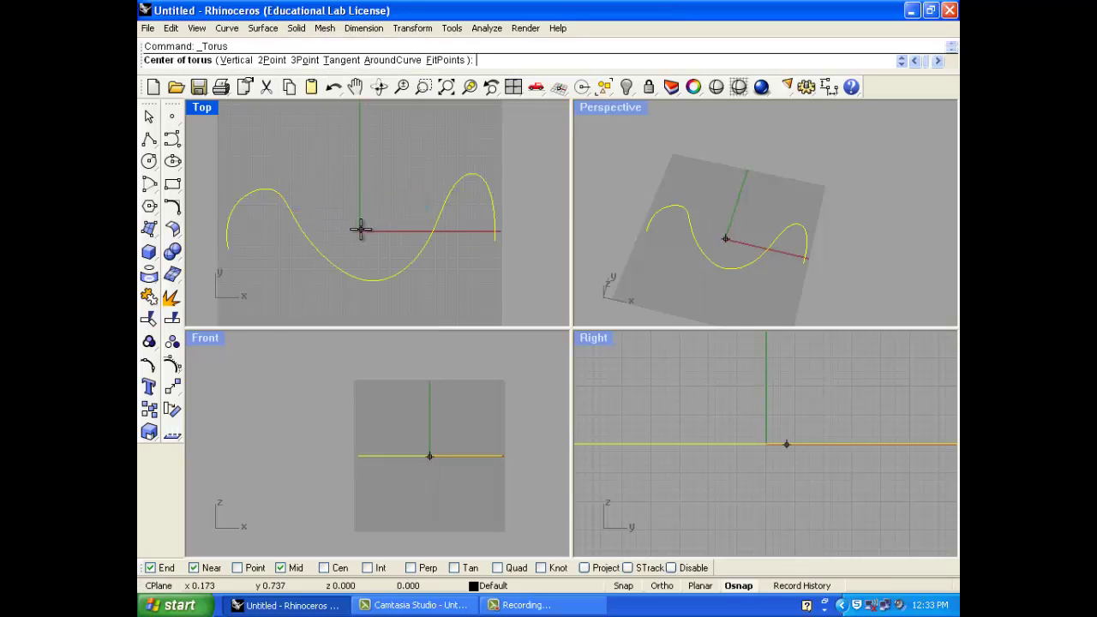
pyautogui.click(360, 228)
pyautogui.click(466, 231)
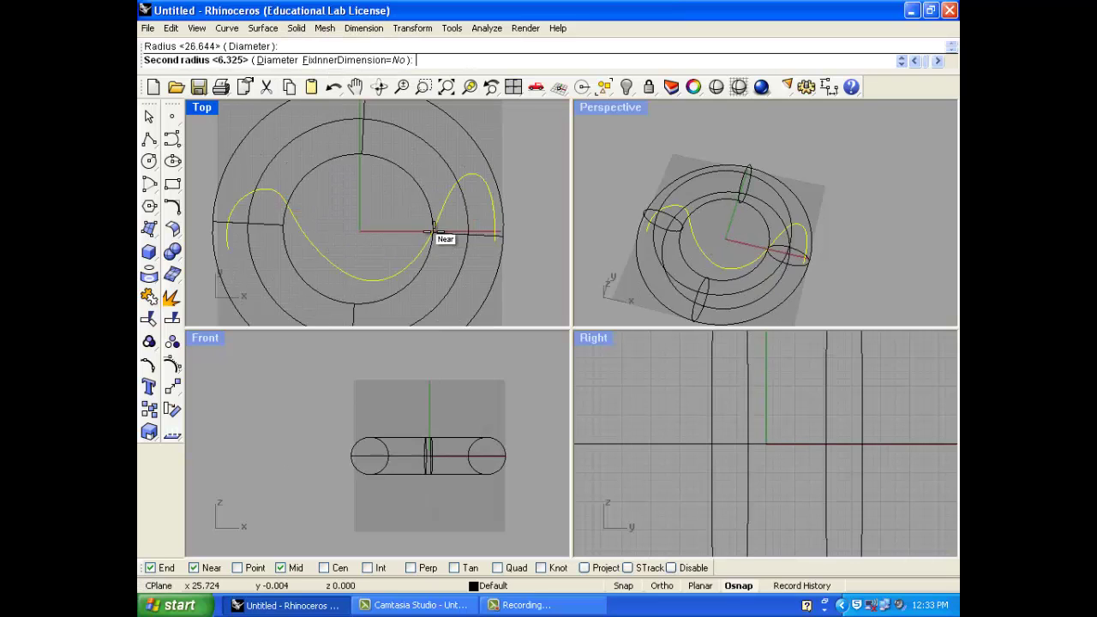
pyautogui.click(444, 230)
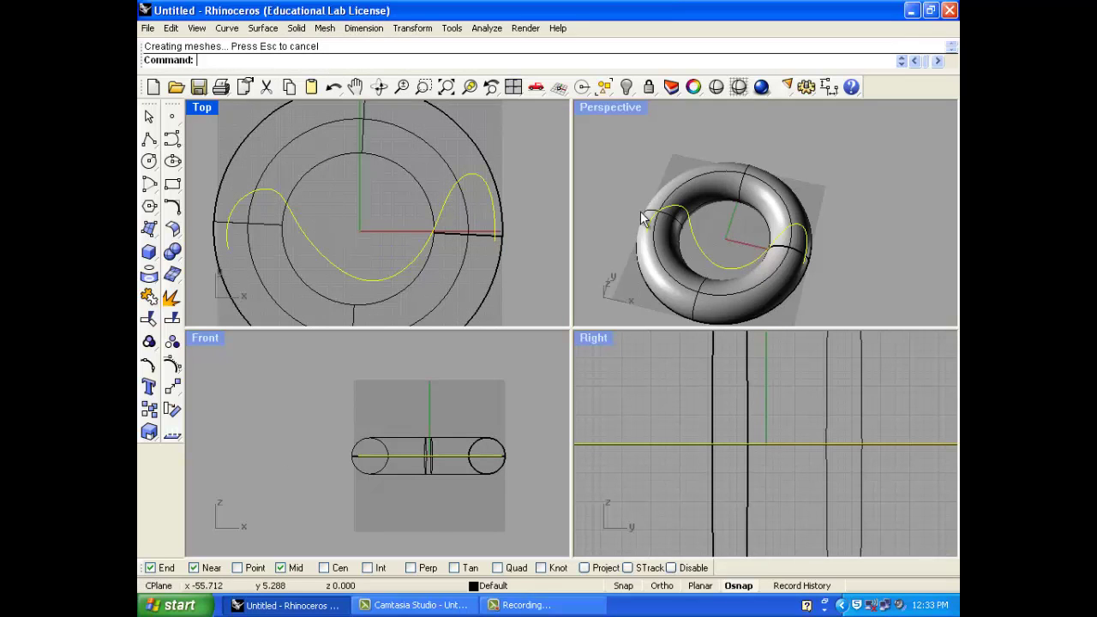
# View the torus from a lower angle in the Perspective view and delete it.
pyautogui.moveTo(643, 219); pyautogui.dragTo(677, 203, button='right')
pyautogui.click(676, 171)
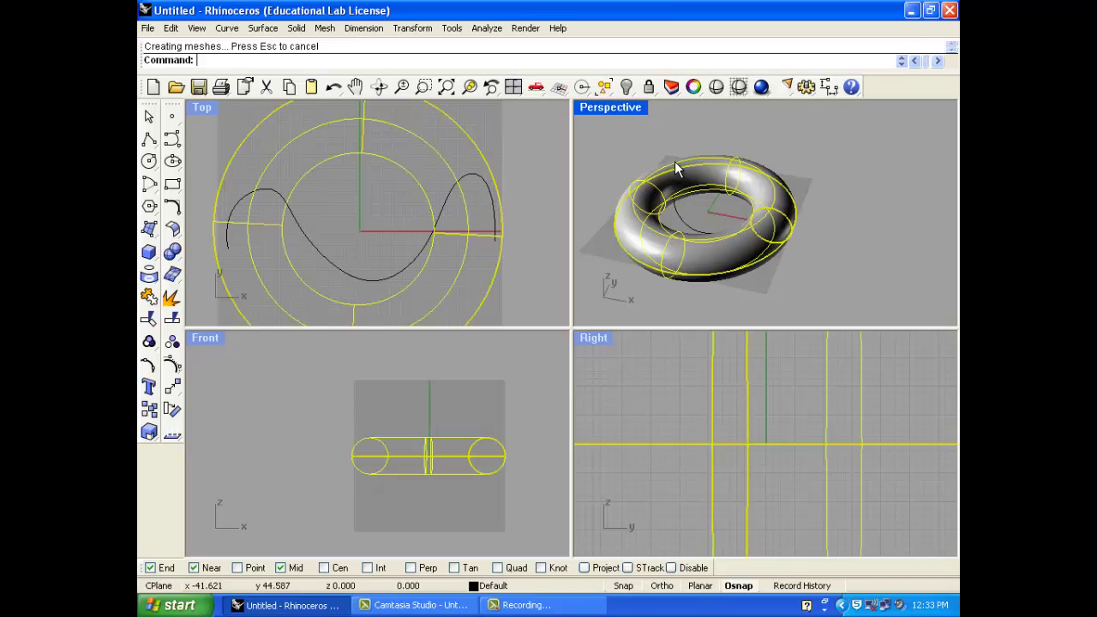
pyautogui.press('Delete')
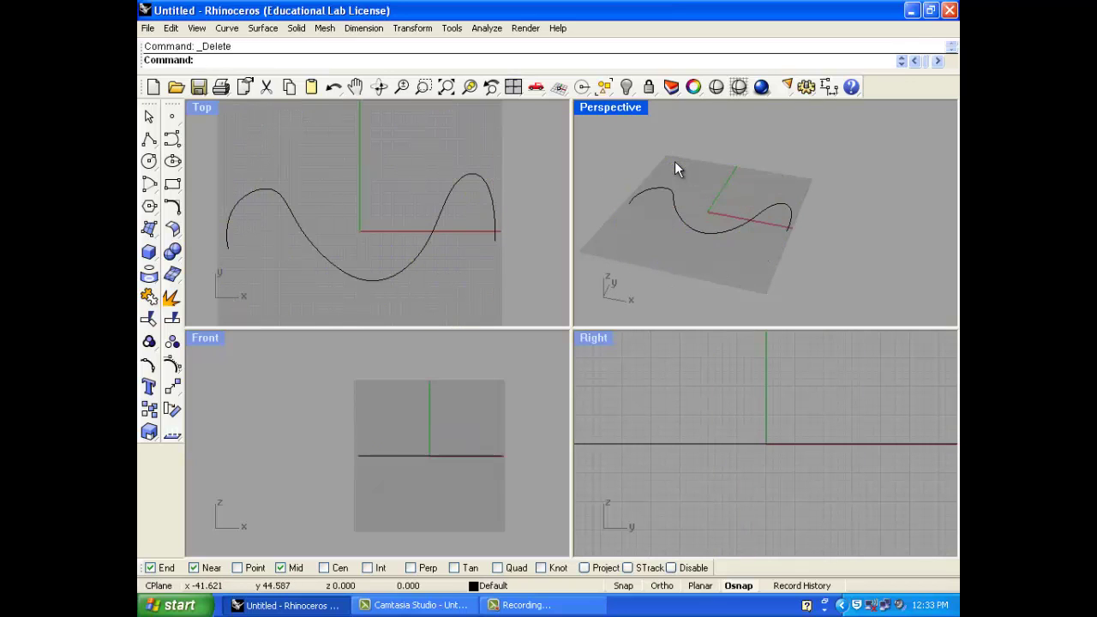
# Open the settings for creating a solid text object.
pyautogui.click(296, 27)
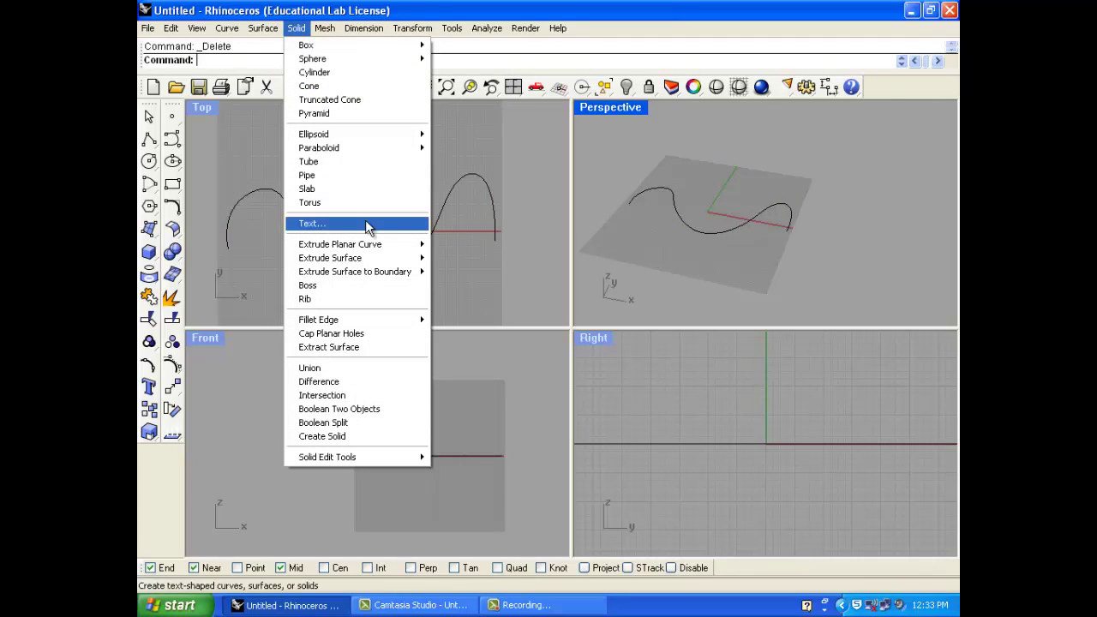
pyautogui.moveTo(376, 248)
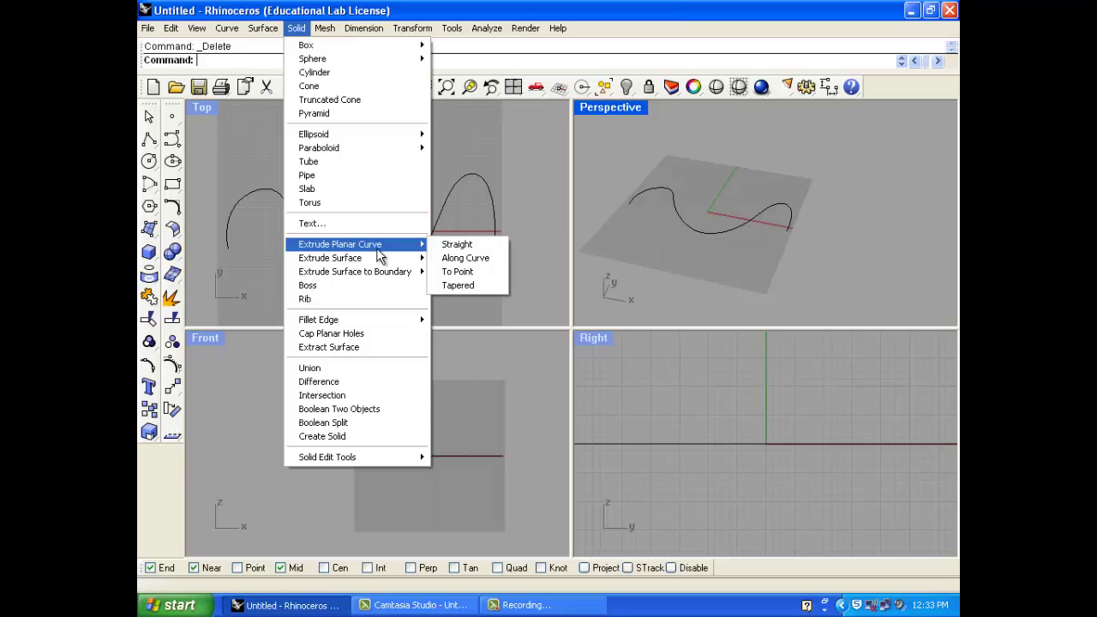
pyautogui.click(369, 222)
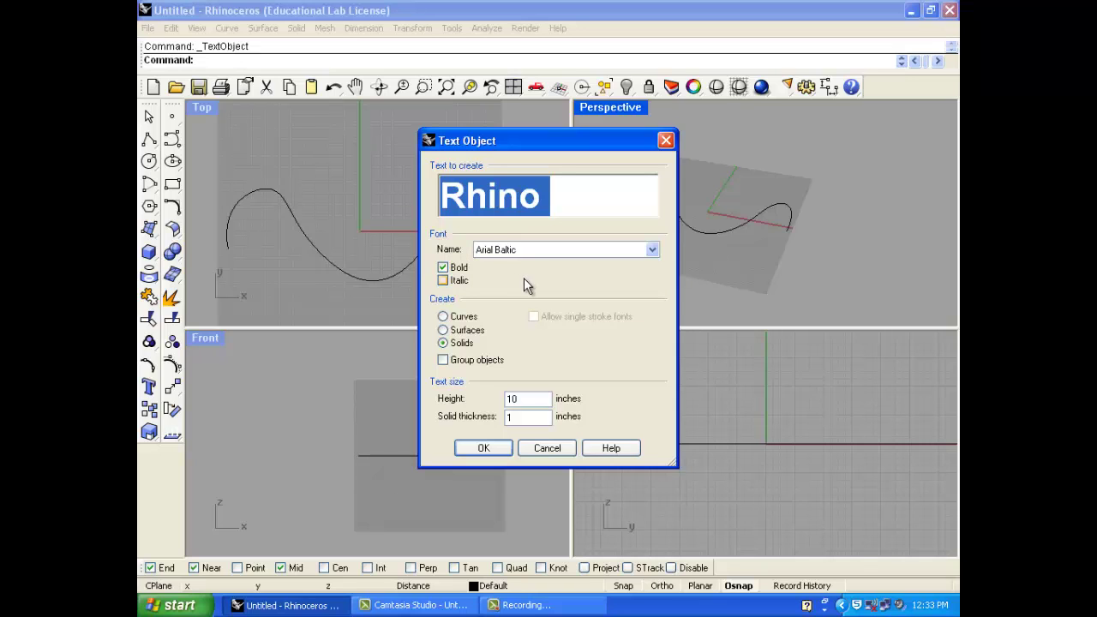
# Preview the text "Rhino" in the CityBlueprint and CRAMPS fonts.
pyautogui.click(529, 250)
pyautogui.scroll(-8, 573, 418)
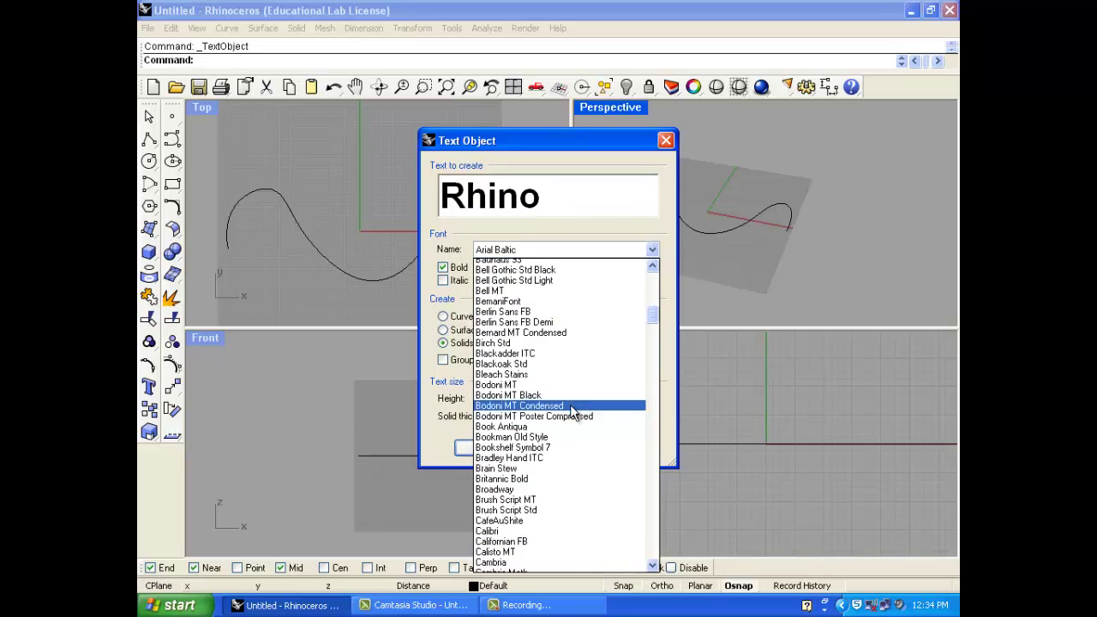
pyautogui.scroll(-3, 522, 415)
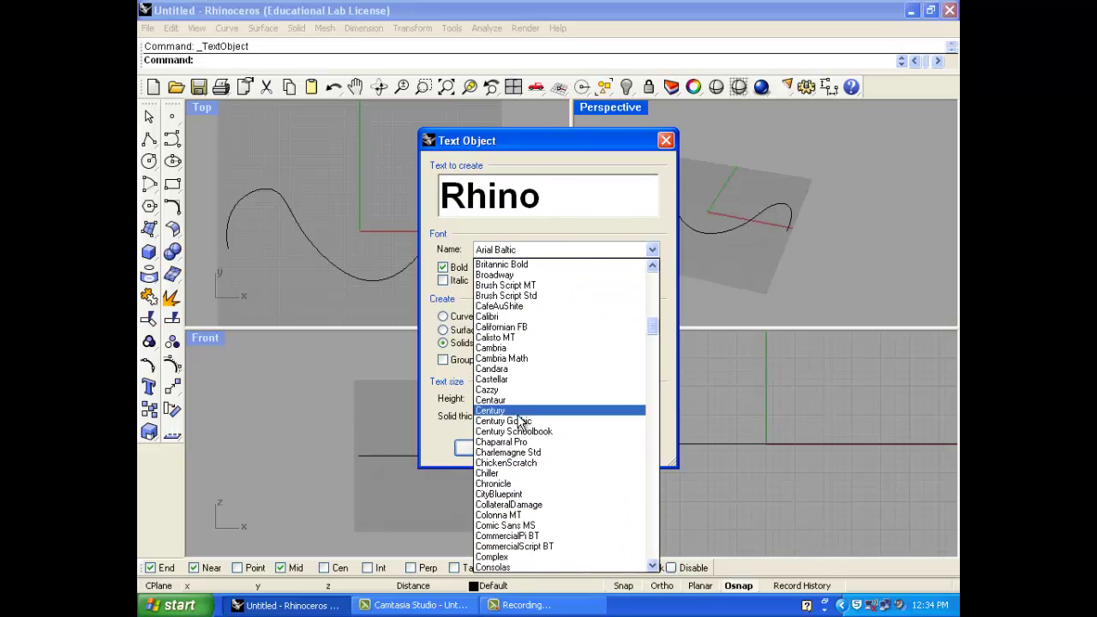
pyautogui.click(506, 494)
pyautogui.click(543, 250)
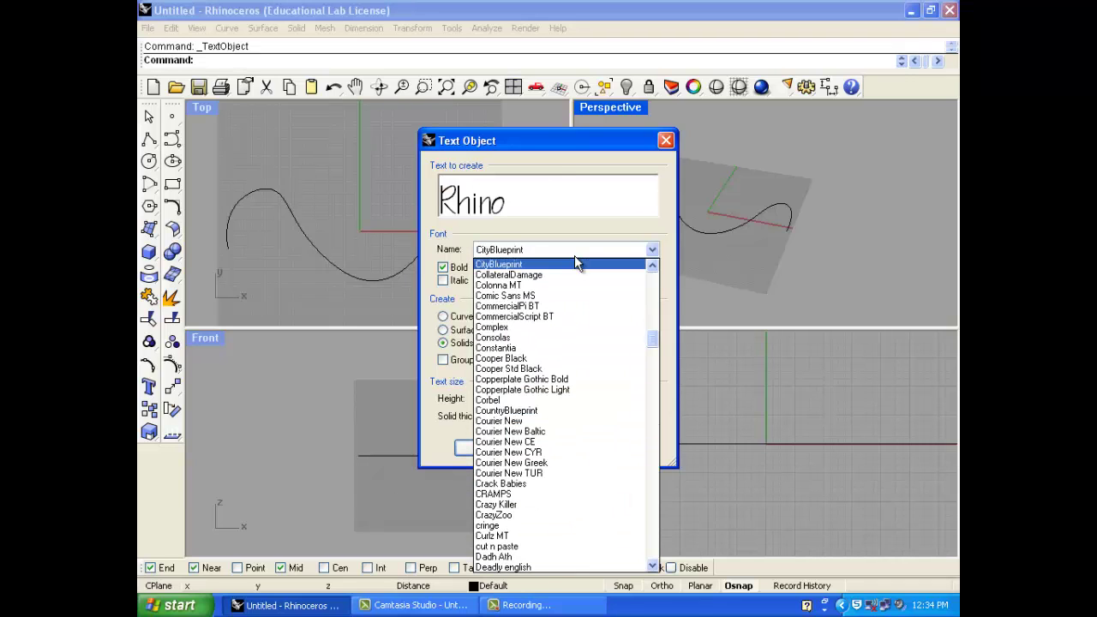
pyautogui.click(521, 493)
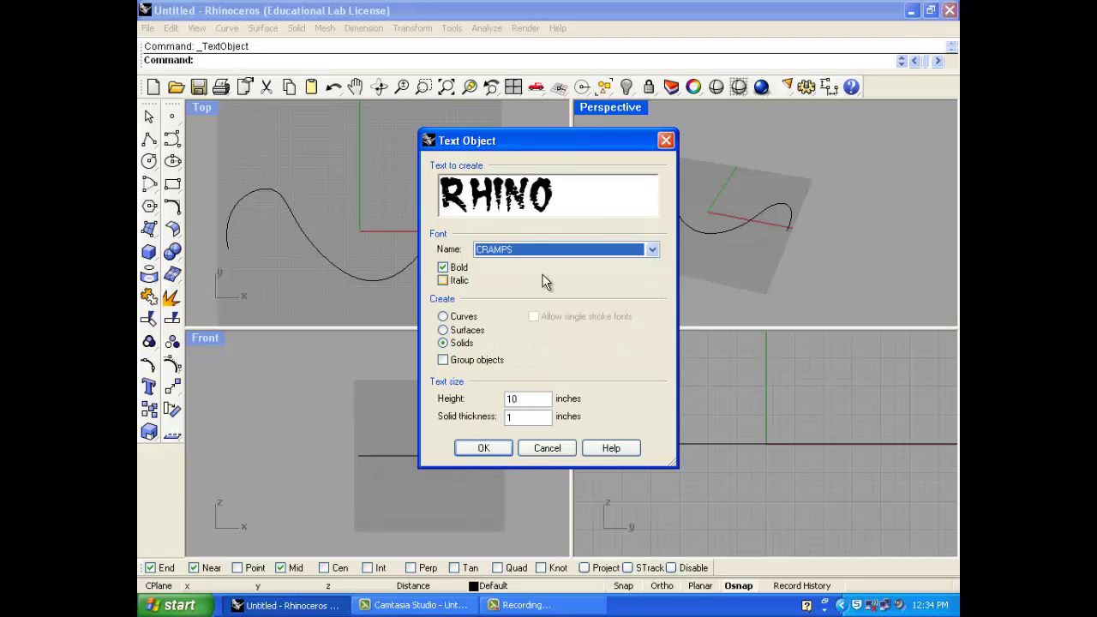
# Preview the text "Rhino" in the Dippex, El Rio Lobo and Forte fonts.
pyautogui.click(557, 250)
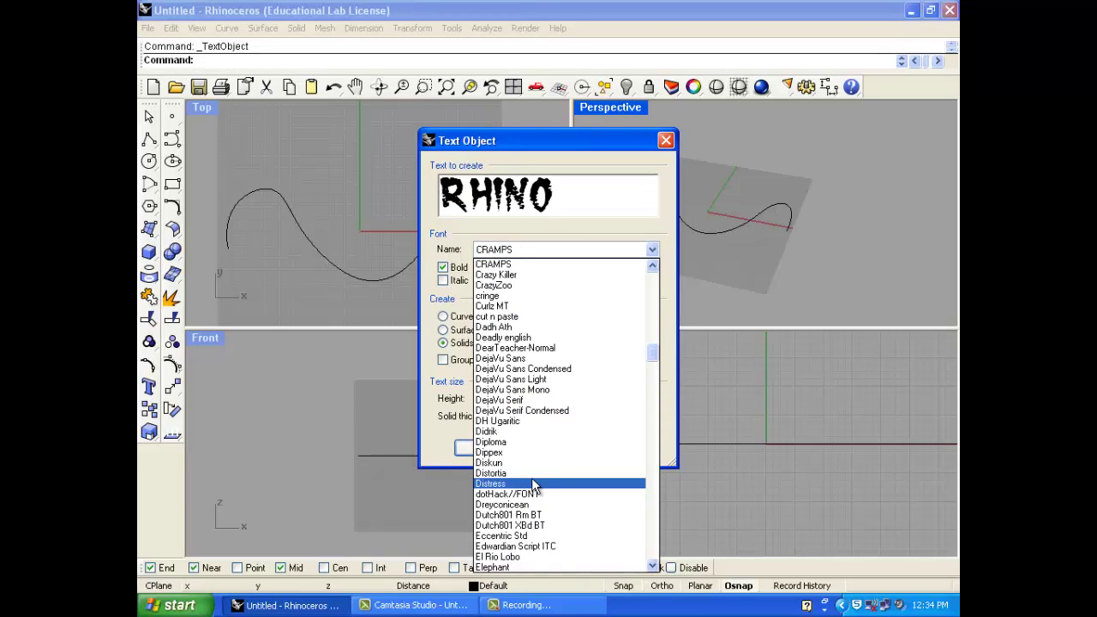
pyautogui.click(529, 453)
pyautogui.click(601, 253)
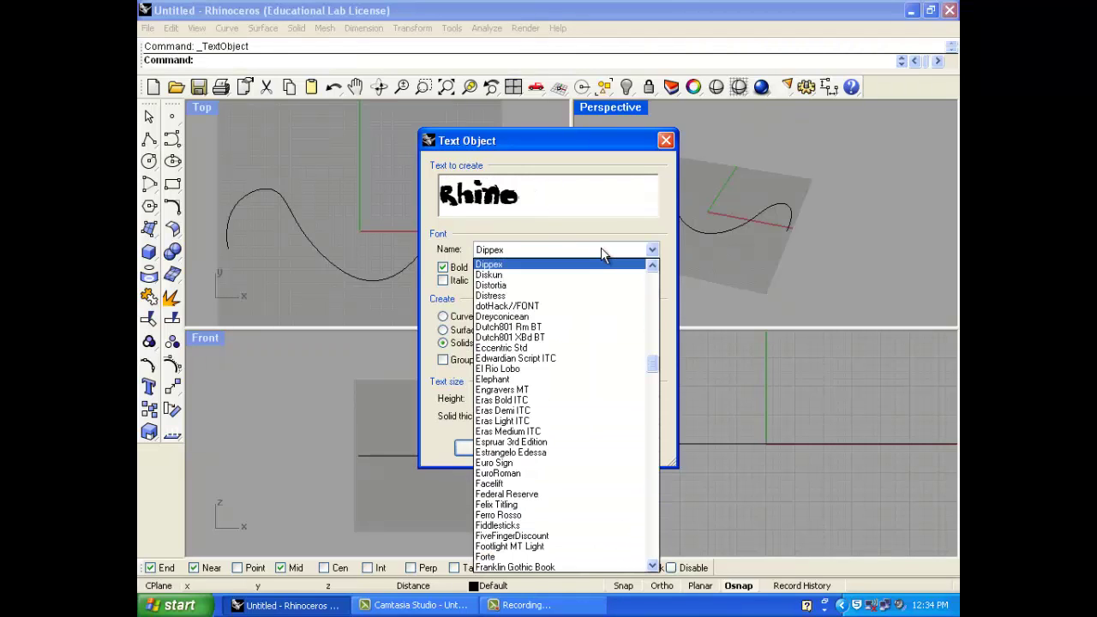
pyautogui.click(545, 368)
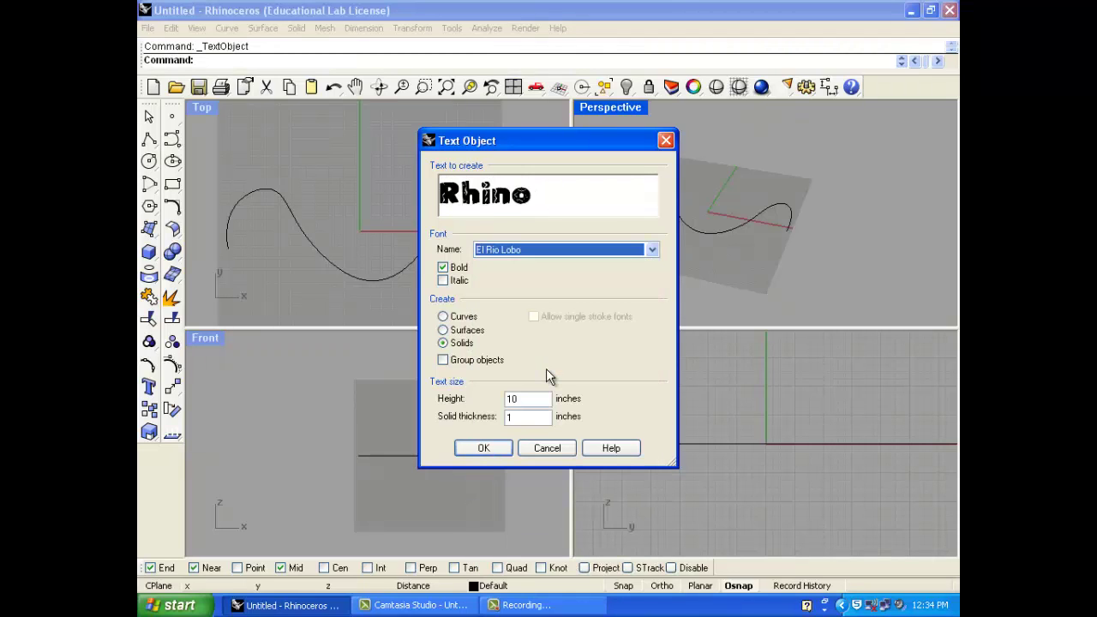
pyautogui.click(520, 249)
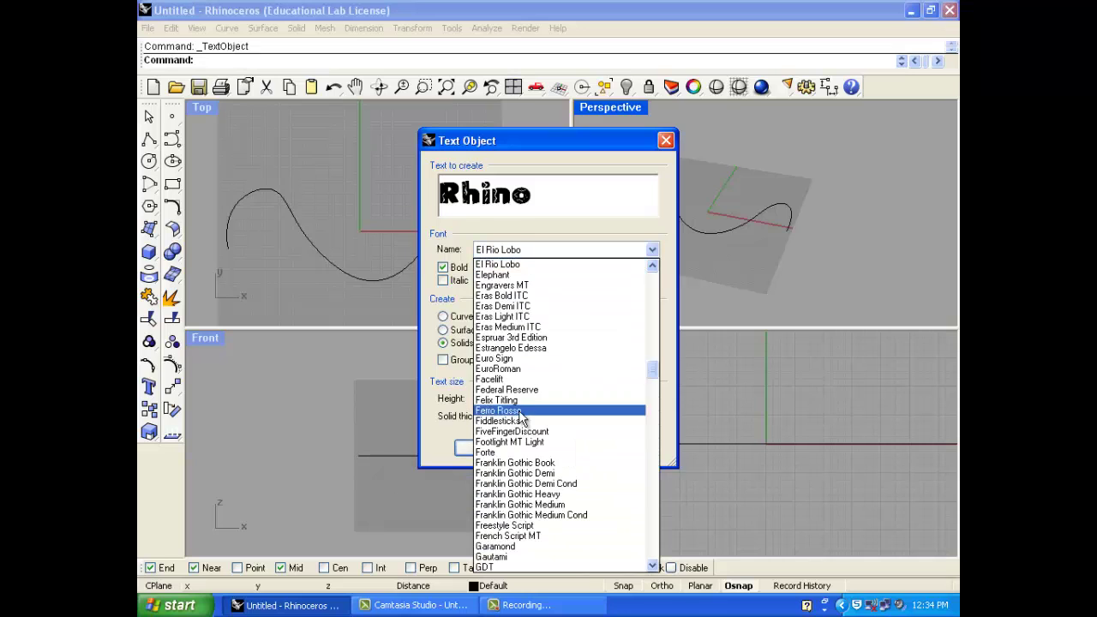
pyautogui.click(540, 454)
# Set the text object's font to Haettenschweiler.
pyautogui.click(563, 250)
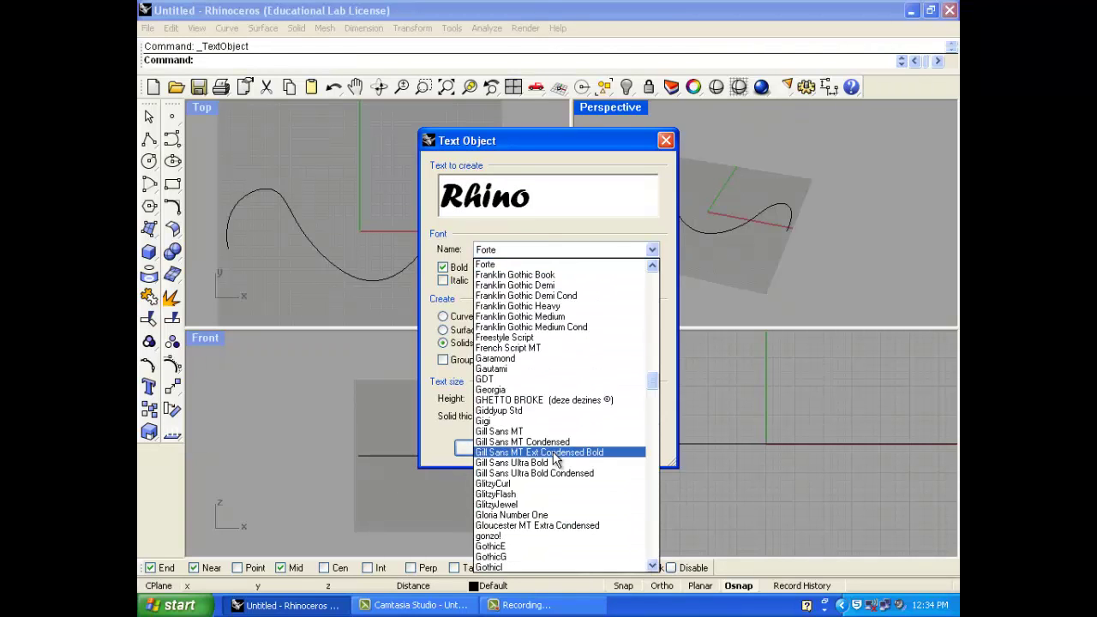
pyautogui.scroll(-3, 554, 461)
pyautogui.scroll(-4, 555, 460)
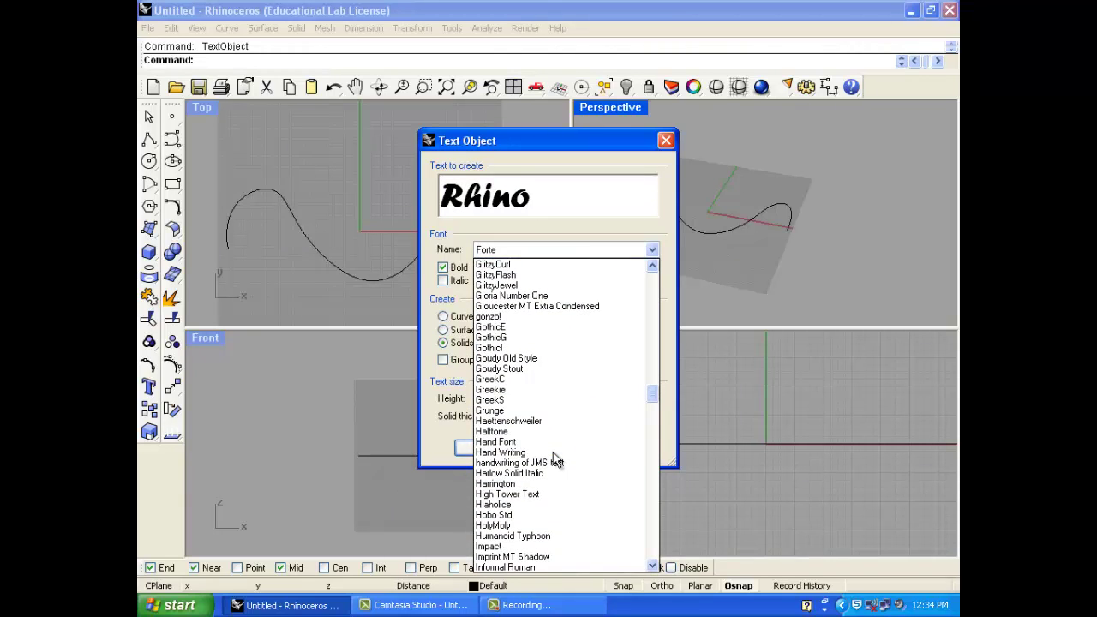
pyautogui.click(556, 419)
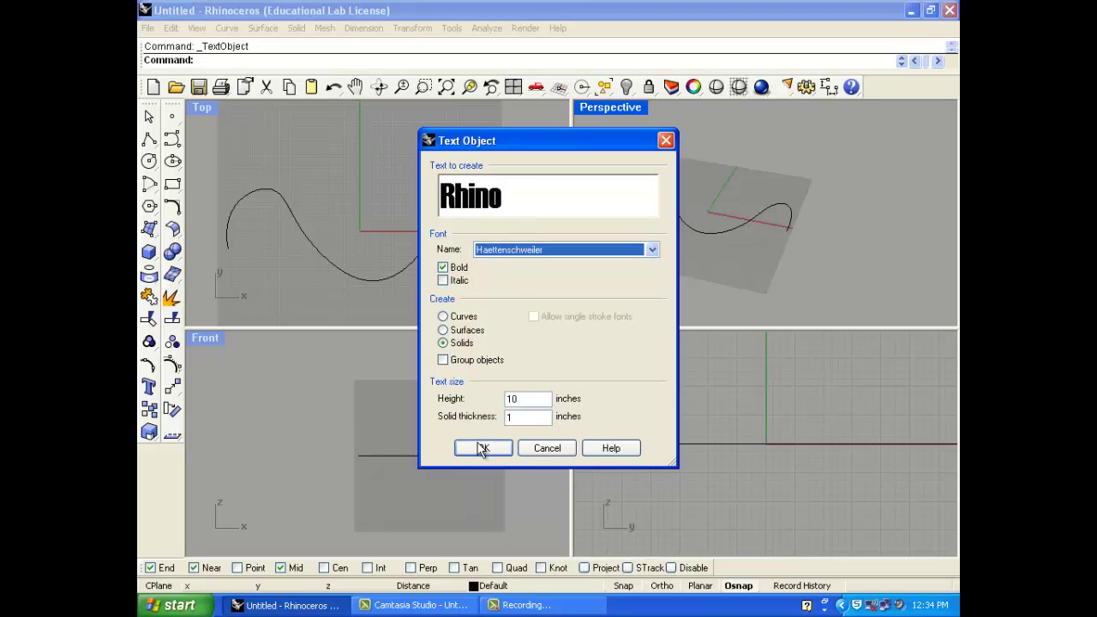
# Place "Rhino" as a solid text object, 10 inches high and 1 inch thick, above the wavy curve in the Top view.
pyautogui.click(468, 323)
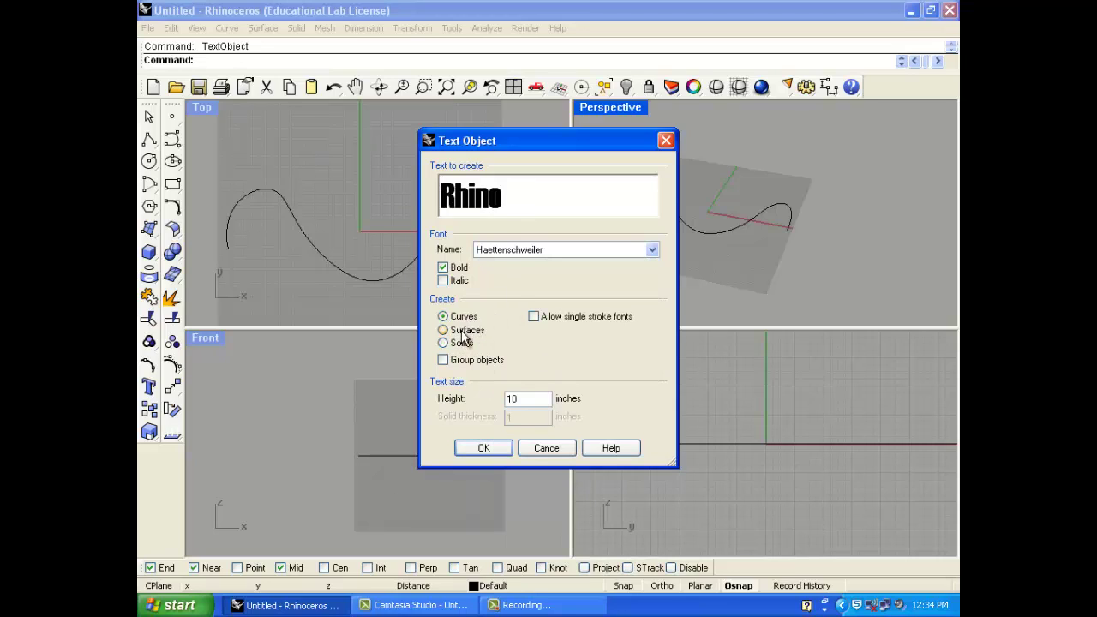
pyautogui.click(444, 330)
pyautogui.click(442, 344)
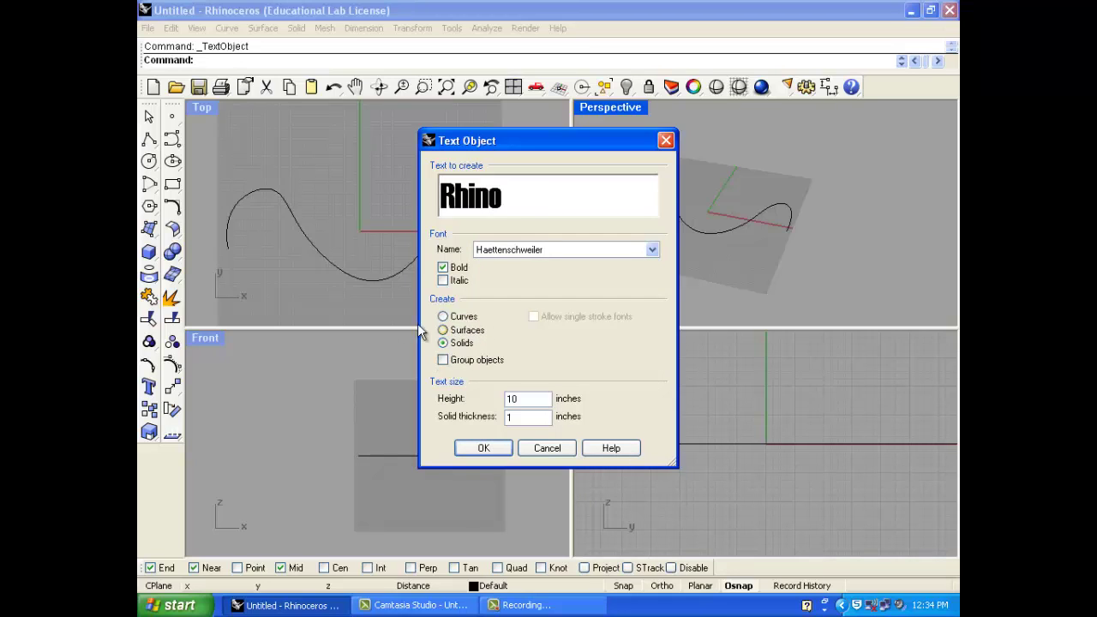
pyautogui.click(462, 447)
pyautogui.click(347, 190)
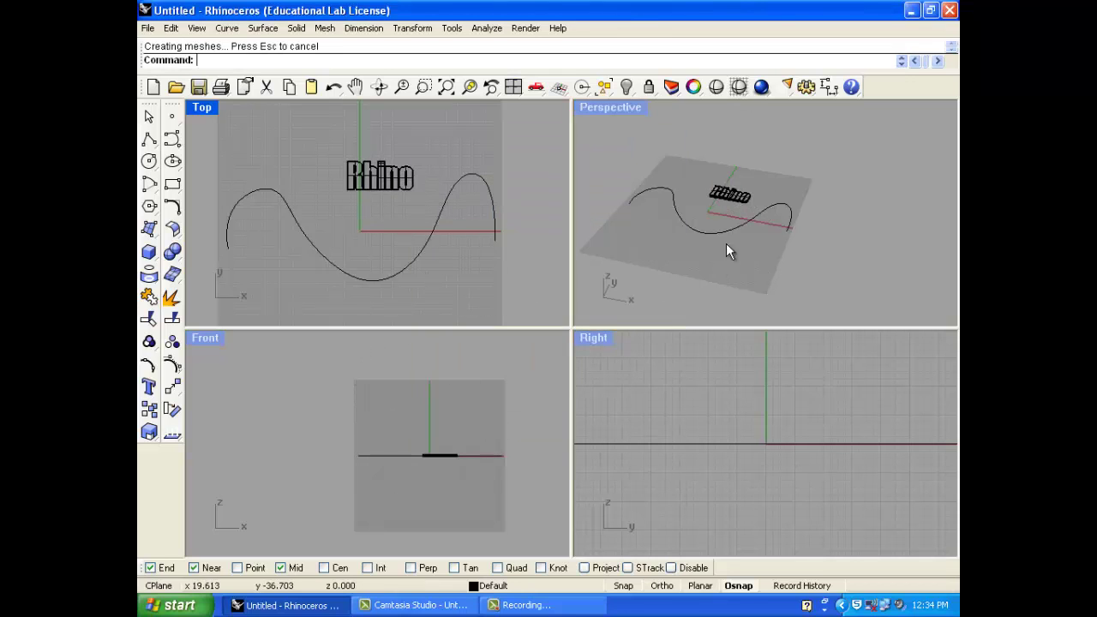
pyautogui.moveTo(726, 244); pyautogui.dragTo(718, 274, button='right')
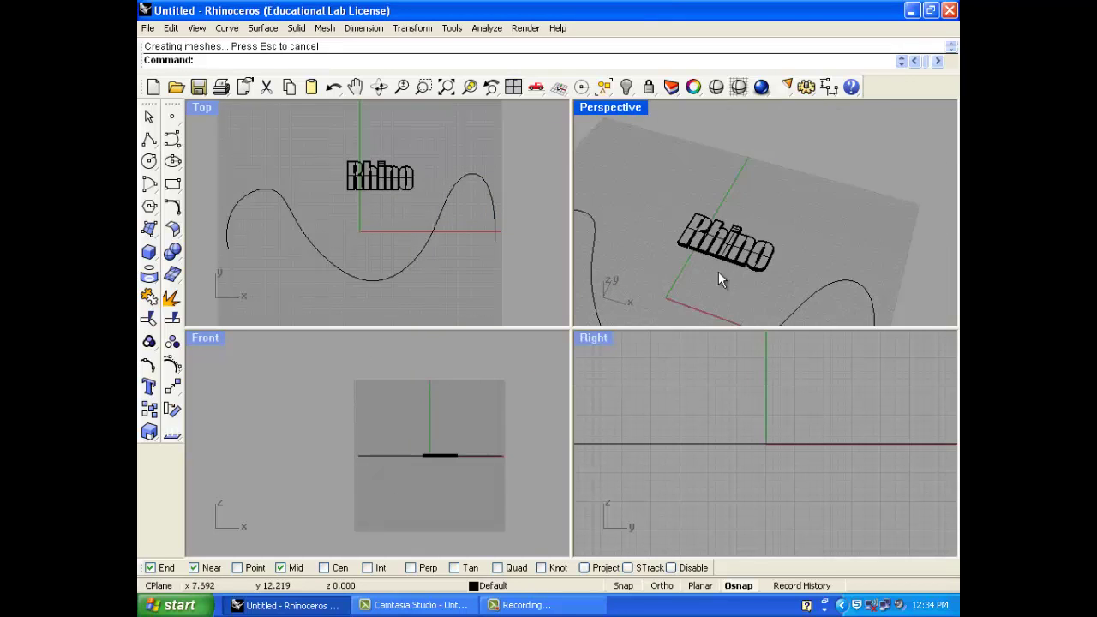
pyautogui.scroll(5, 720, 272)
# Delete the solid "Rhino" text object.
pyautogui.click(651, 219)
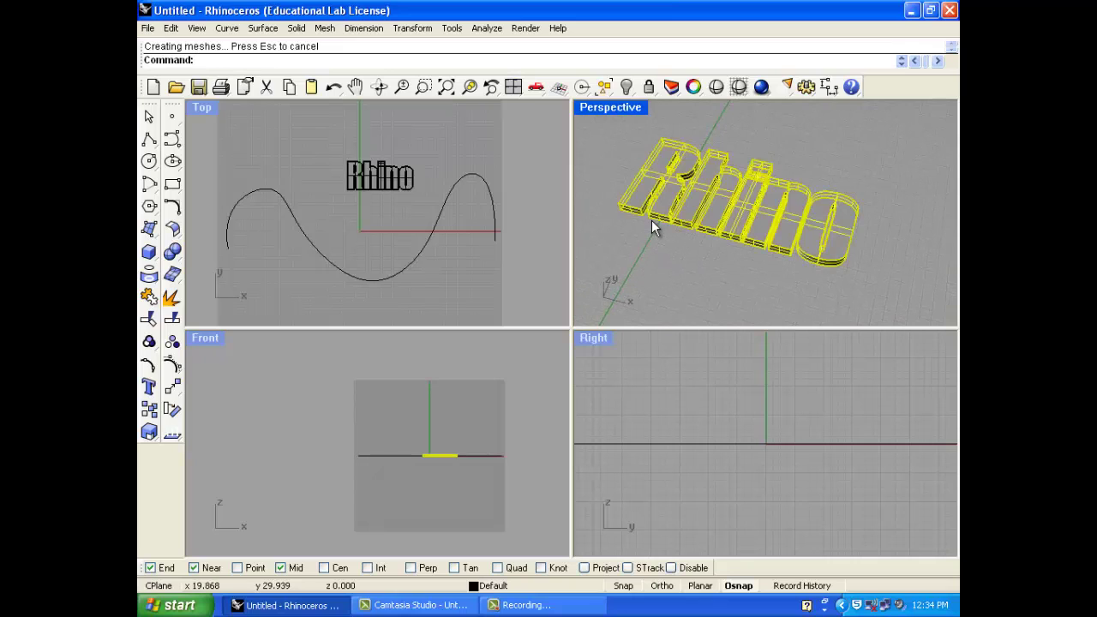
pyautogui.press('Delete')
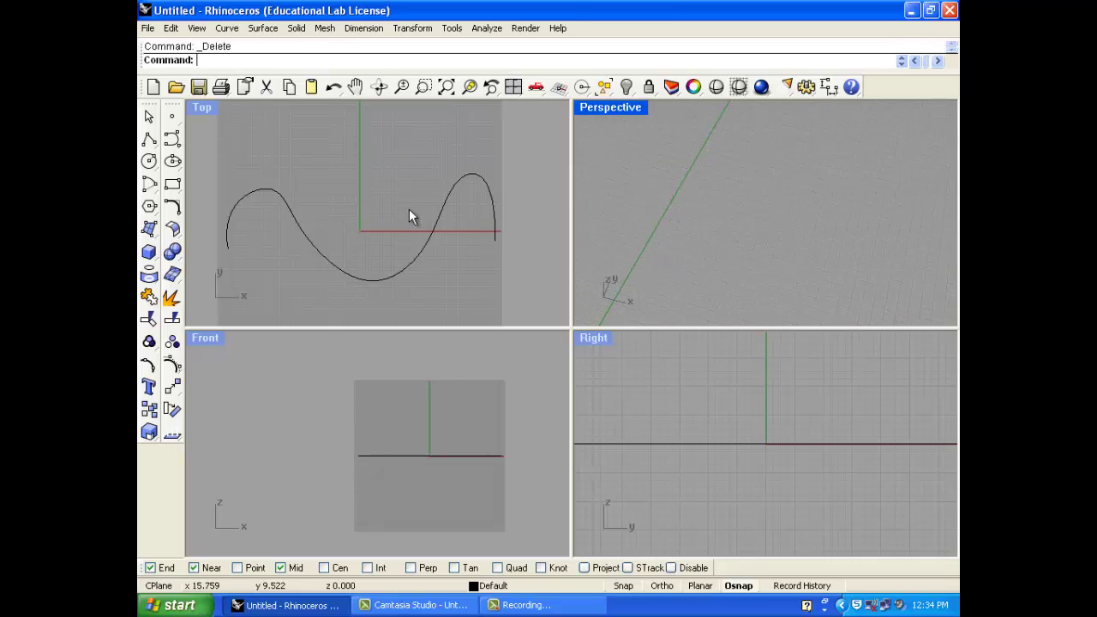
pyautogui.scroll(-3, 409, 210)
pyautogui.click(296, 28)
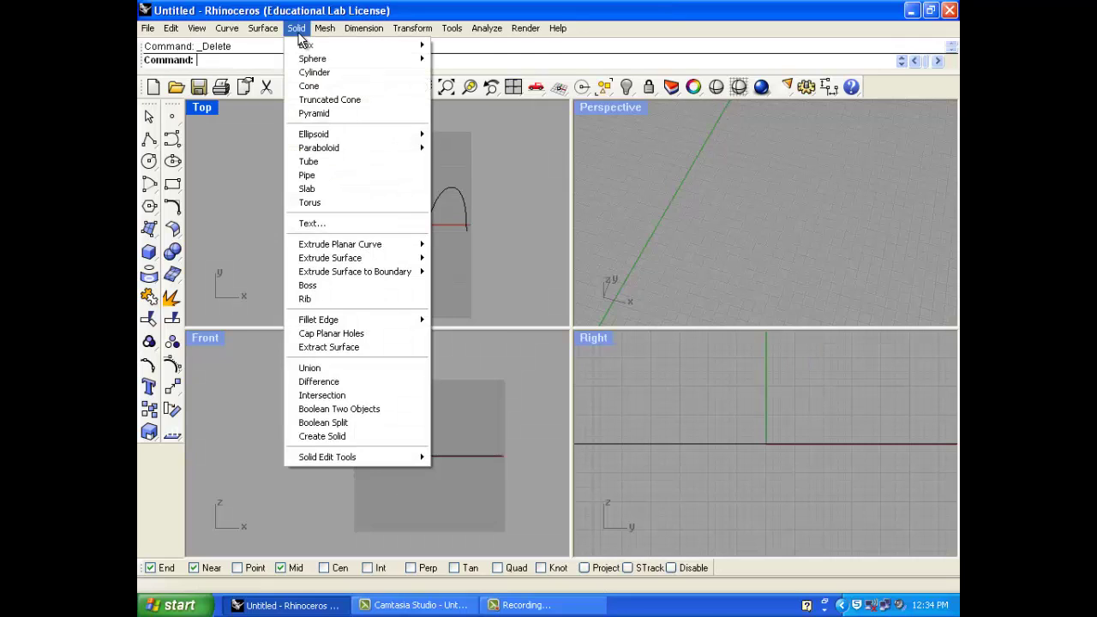
pyautogui.click(549, 187)
# Offset the wavy curve 14 inches toward its upper side in a maximized Top view.
pyautogui.scroll(5, 467, 204)
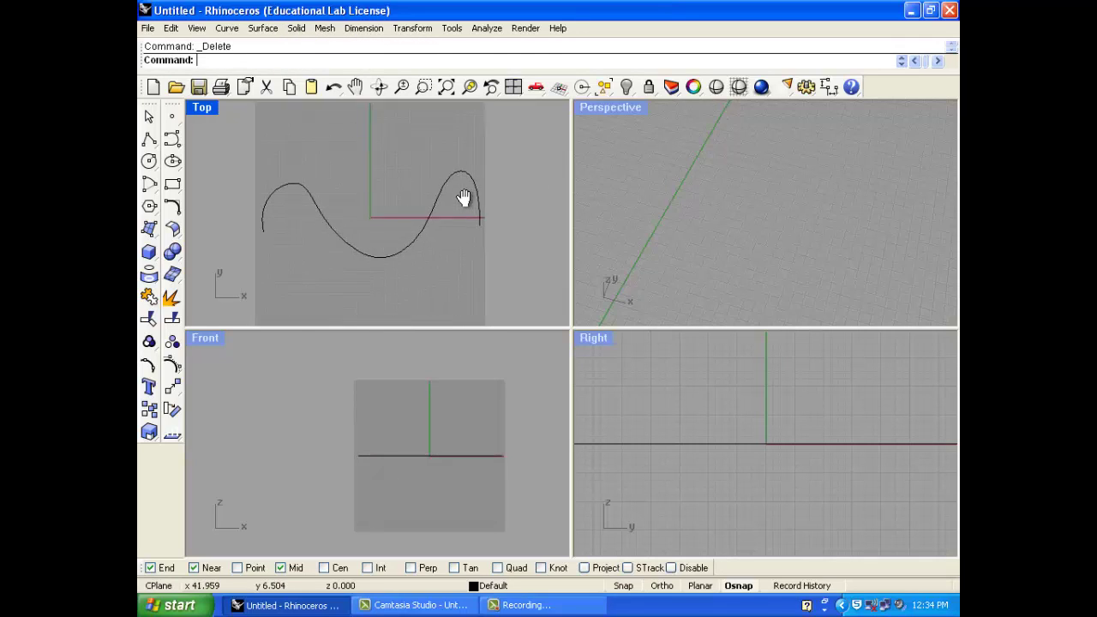
pyautogui.moveTo(257, 123); pyautogui.dragTo(255, 134, button='right')
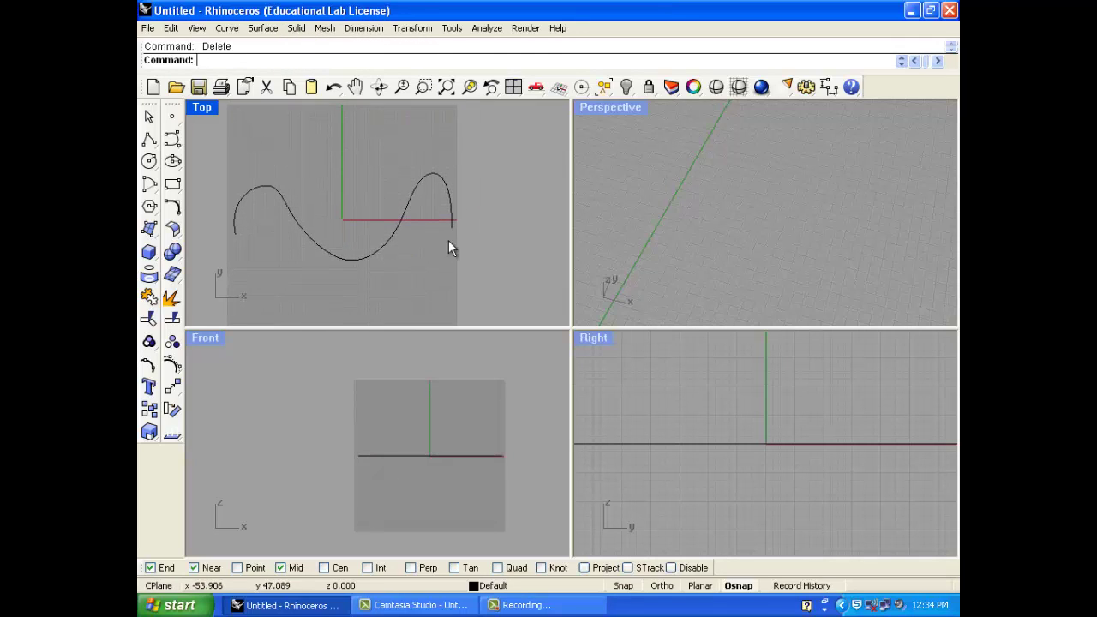
pyautogui.hotkey('ctrl', 'm')
pyautogui.click(353, 390)
pyautogui.click(264, 29)
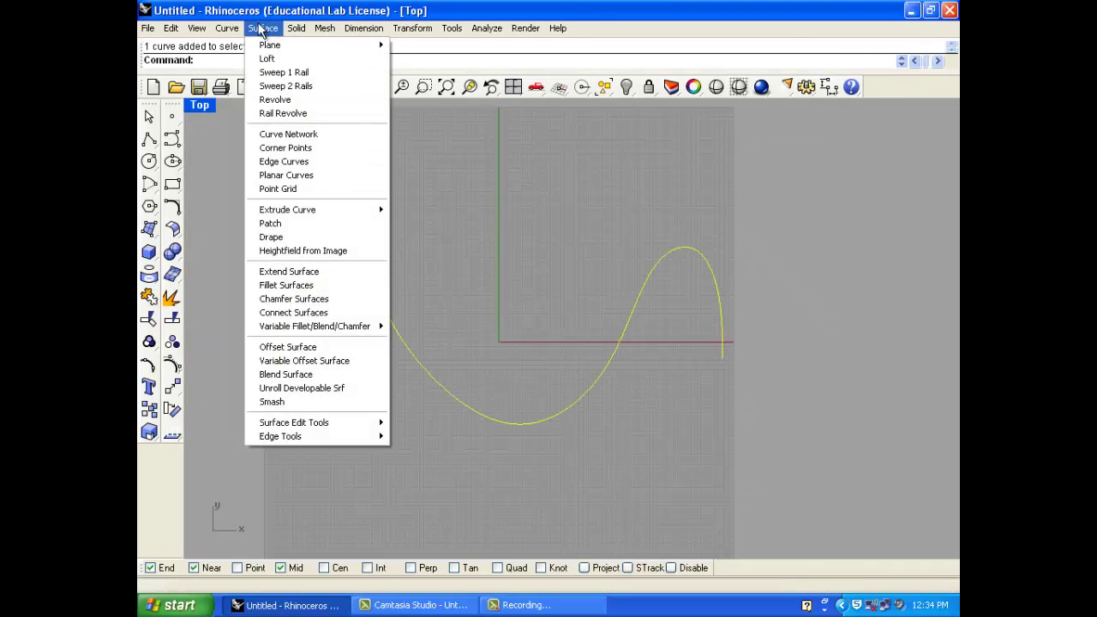
pyautogui.click(249, 347)
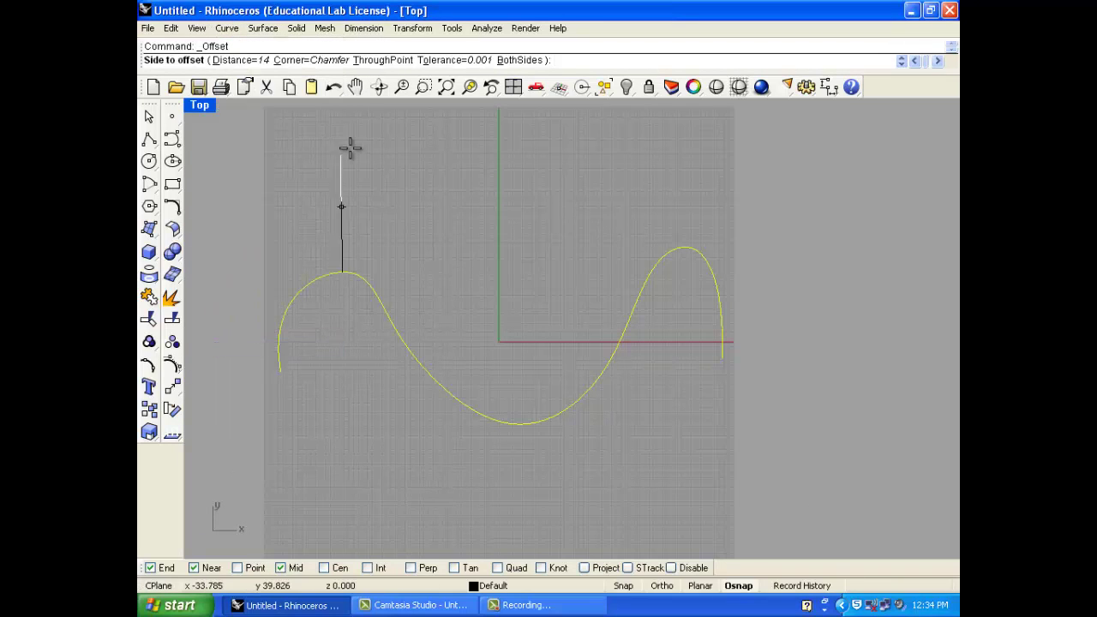
pyautogui.click(378, 167)
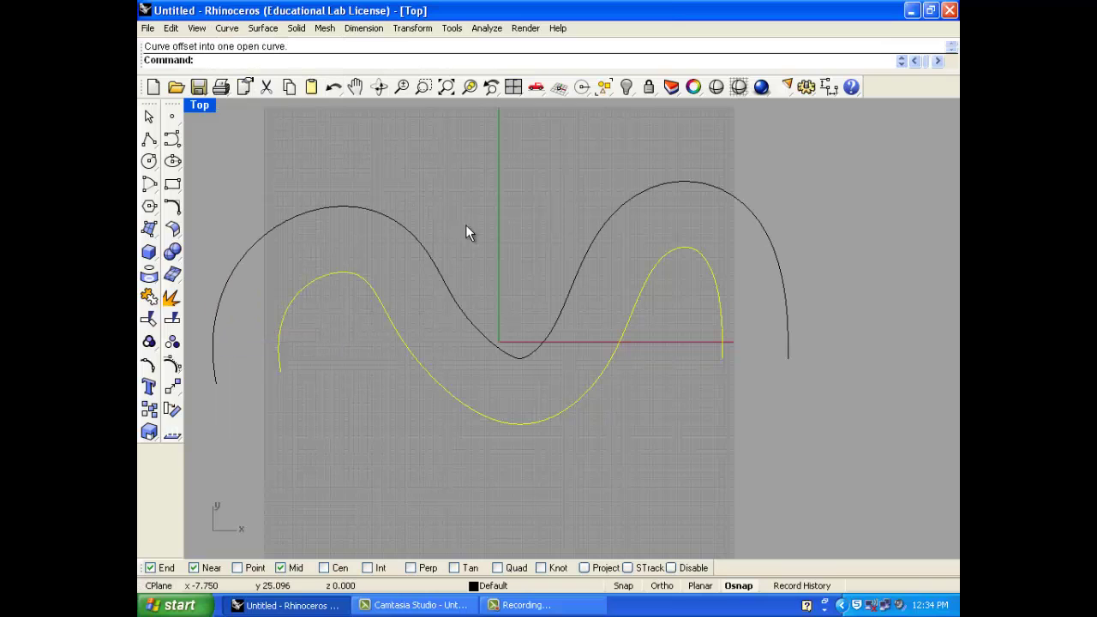
# Close both open ends between the original and offset curves with straight polylines snapped to the curve endpoints.
pyautogui.click(149, 138)
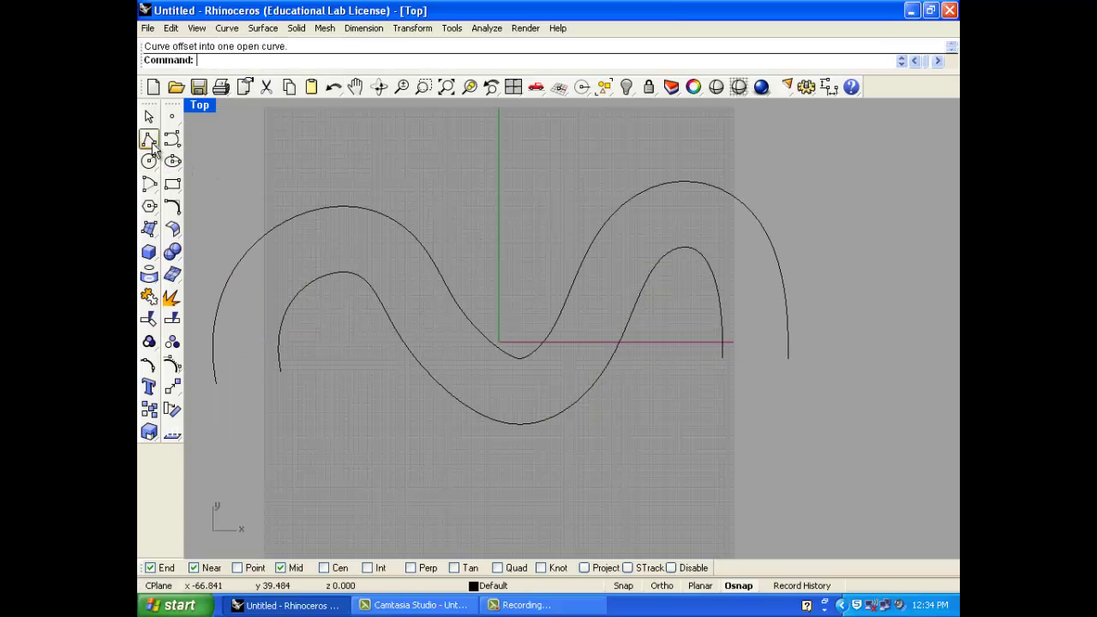
pyautogui.click(216, 383)
pyautogui.click(281, 371)
pyautogui.press('Return')
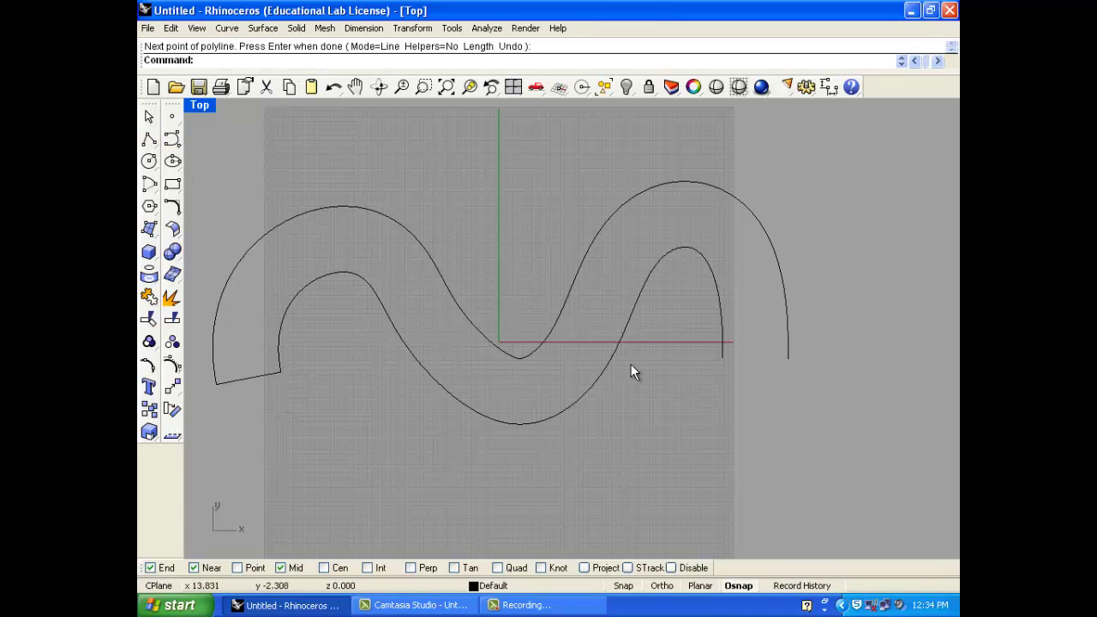
pyautogui.press('Return')
pyautogui.click(722, 358)
pyautogui.click(786, 360)
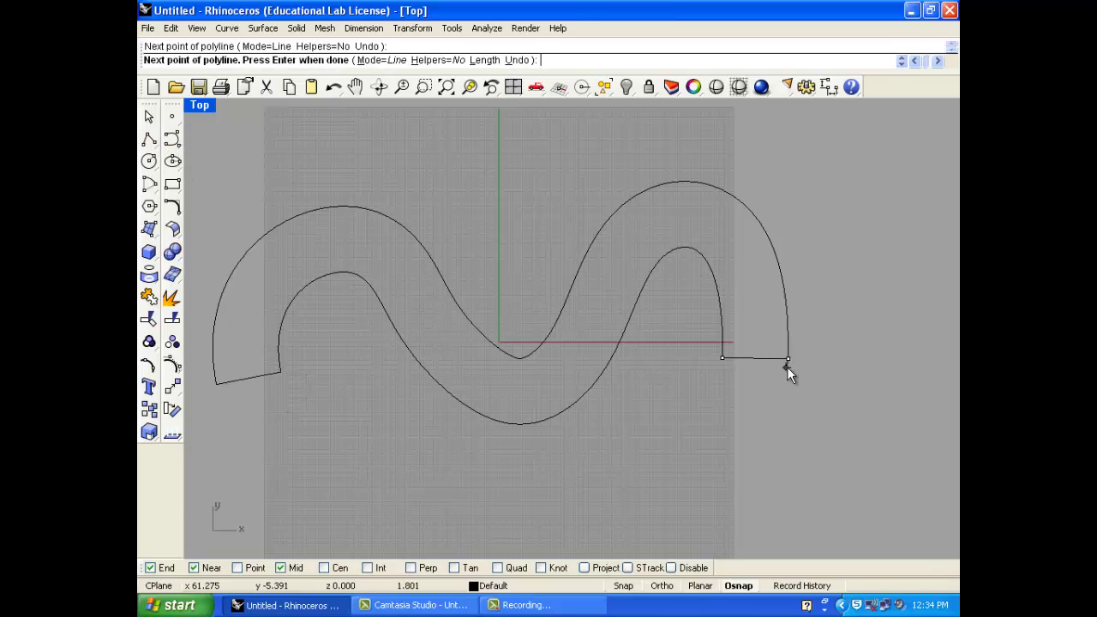
pyautogui.press('Return')
# Extrude the closed wavy outline straight up into a capped solid, picking the height in the Front view.
pyautogui.scroll(-2, 809, 430)
pyautogui.moveTo(809, 430); pyautogui.dragTo(418, 184)
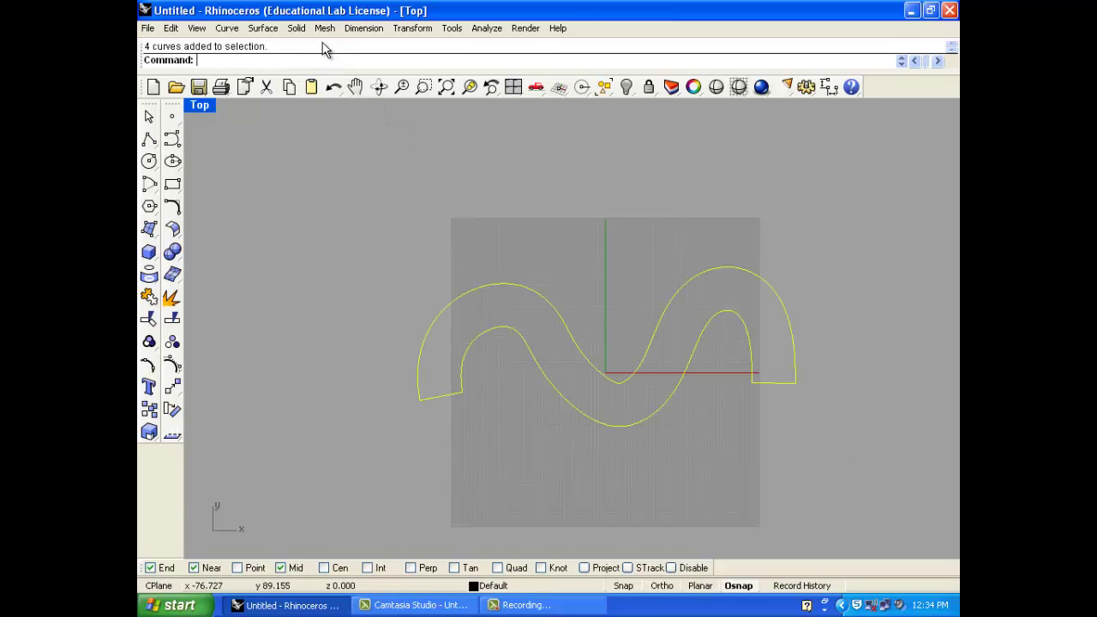
pyautogui.click(263, 27)
pyautogui.moveTo(296, 27)
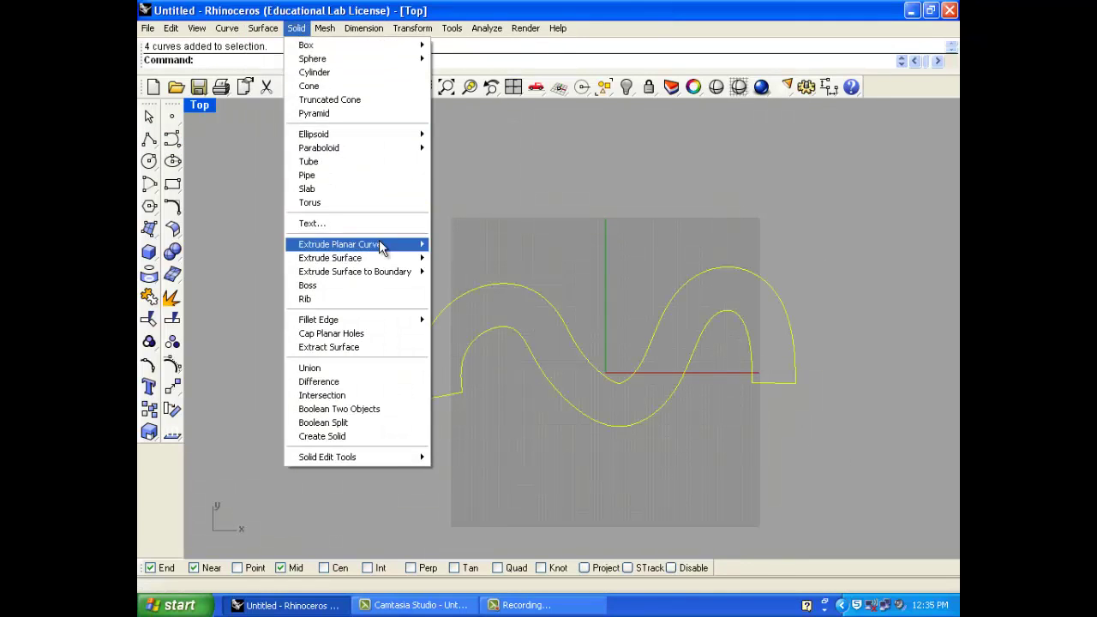
pyautogui.moveTo(381, 247)
pyautogui.click(454, 245)
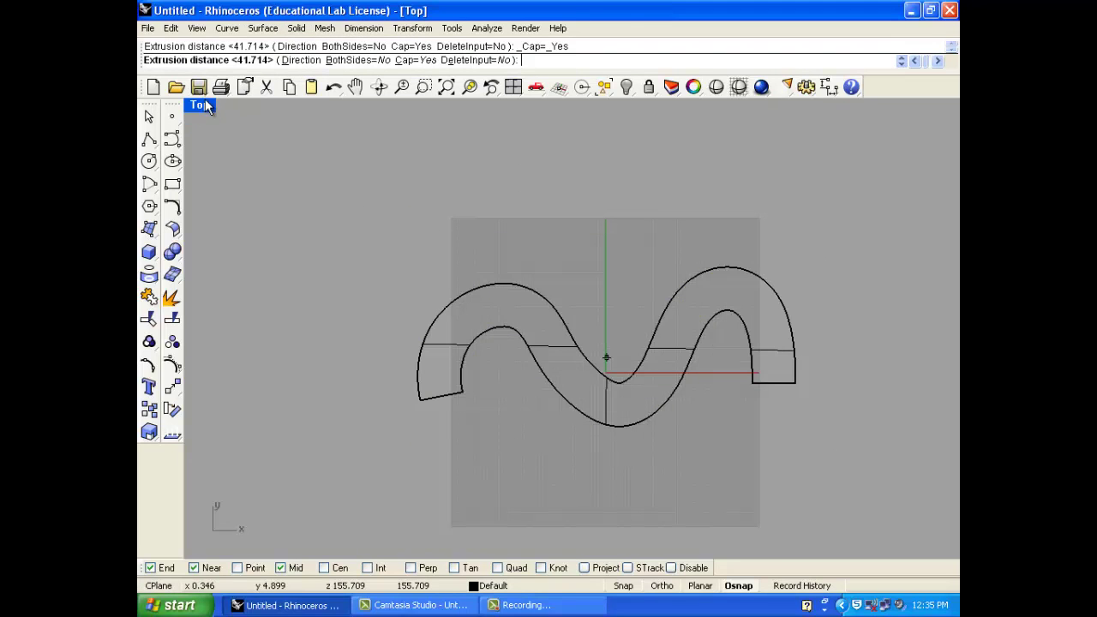
pyautogui.hotkey('ctrl', 'm')
pyautogui.click(537, 389)
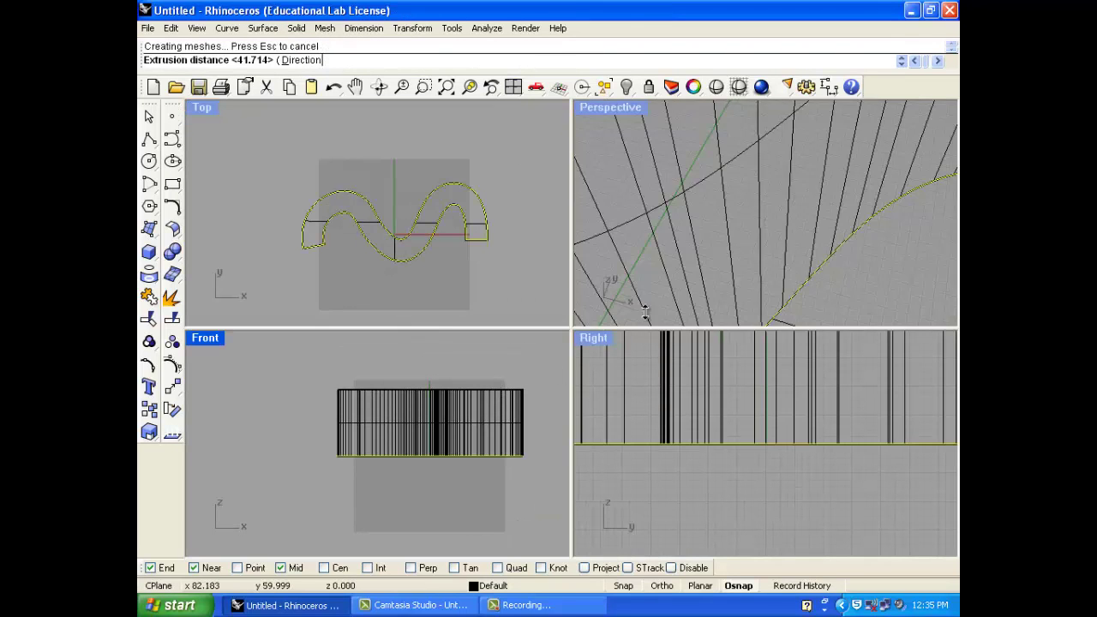
pyautogui.scroll(-3, 725, 245)
pyautogui.scroll(-6, 725, 245)
pyautogui.click(690, 168)
pyautogui.scroll(-4, 705, 230)
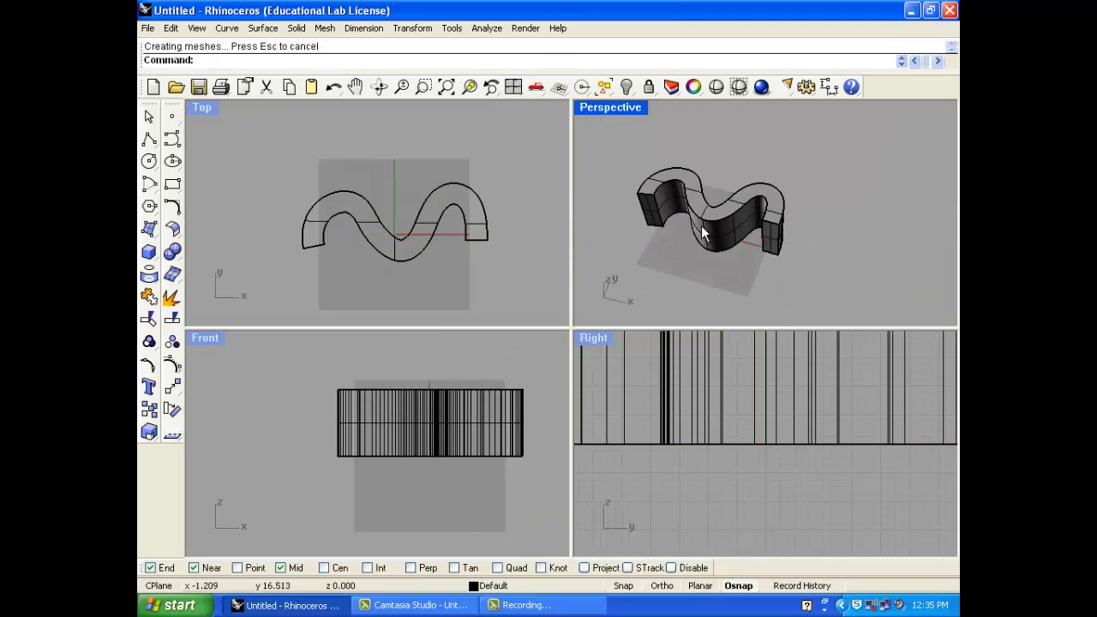
pyautogui.scroll(6, 691, 236)
pyautogui.moveTo(691, 236); pyautogui.dragTo(650, 202, button='right')
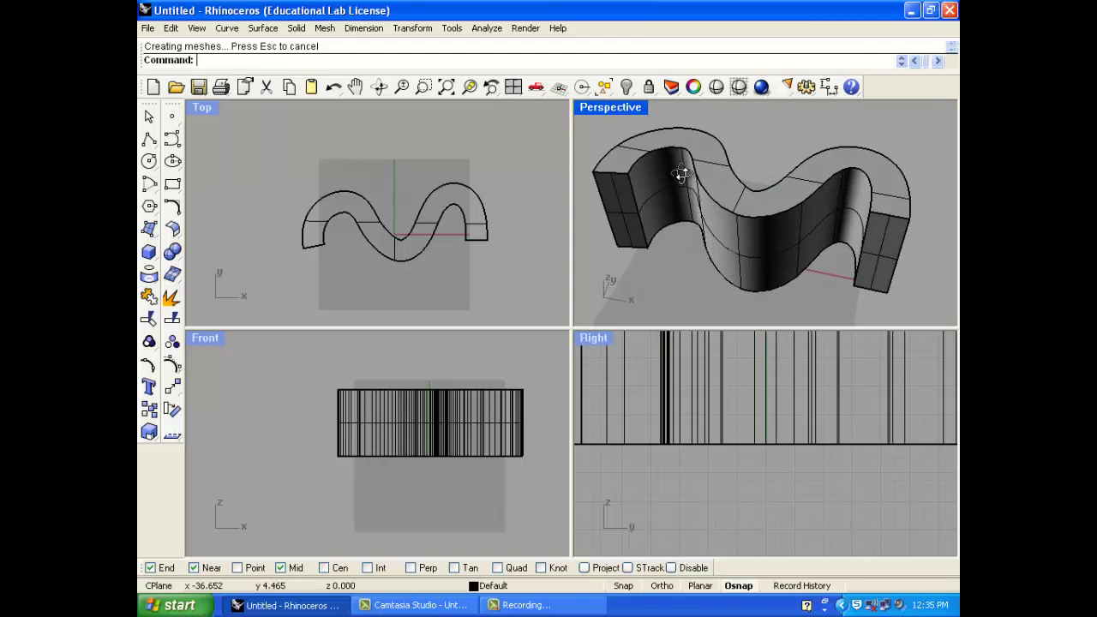
# Delete the extruded solid together with the offset curve and the two end lines, keeping the original wavy curve.
pyautogui.moveTo(679, 174); pyautogui.dragTo(690, 185, button='right')
pyautogui.click(689, 185)
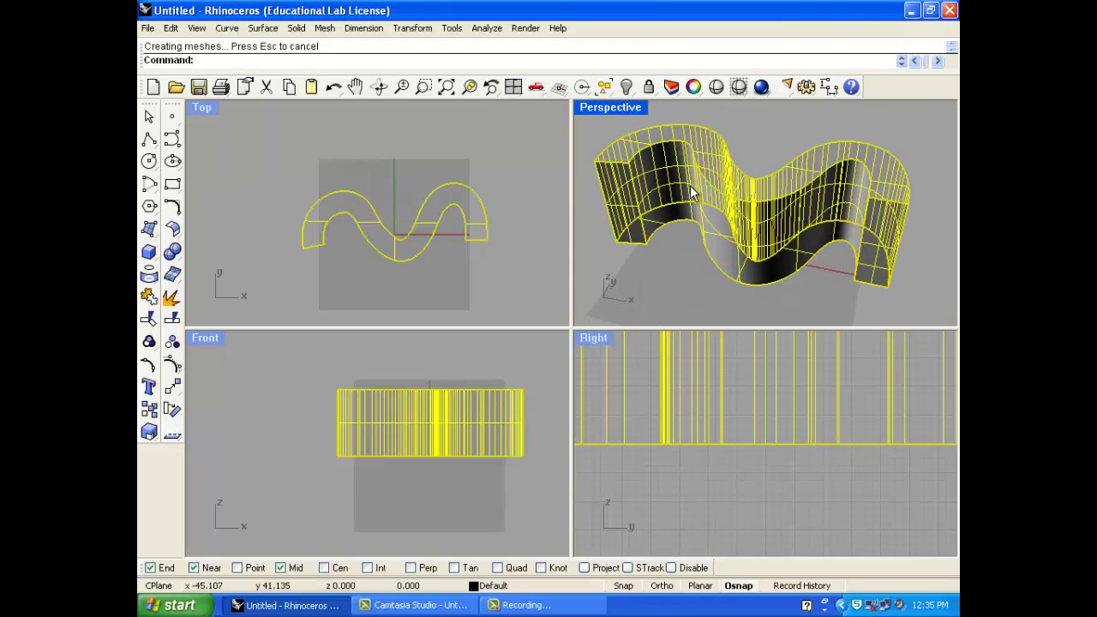
pyautogui.press('Delete')
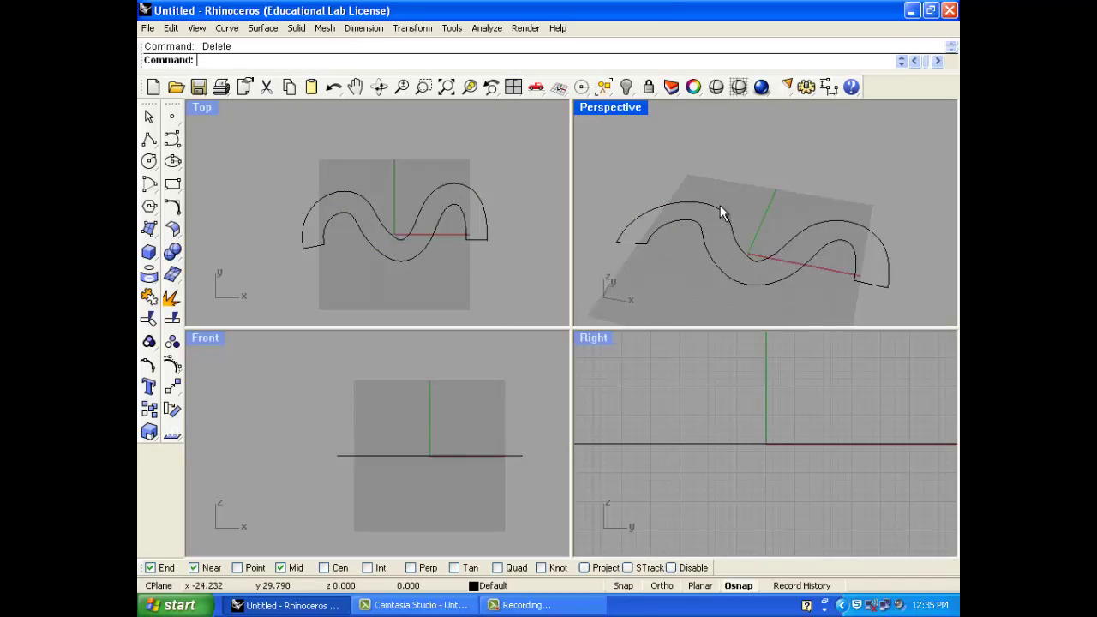
pyautogui.click(721, 207)
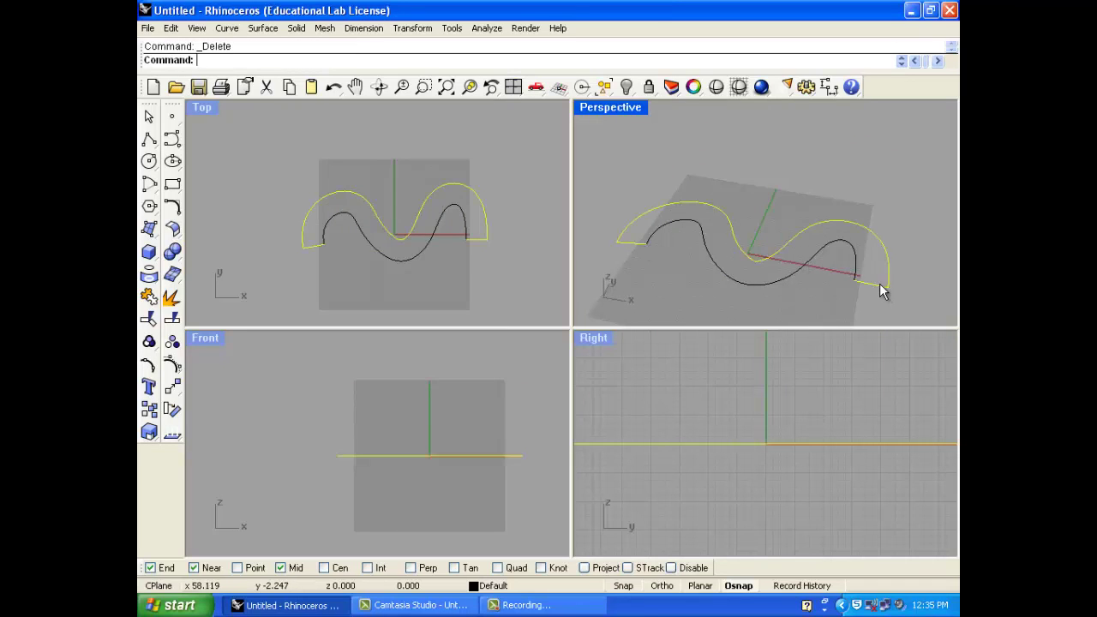
pyautogui.press('Delete')
pyautogui.click(296, 27)
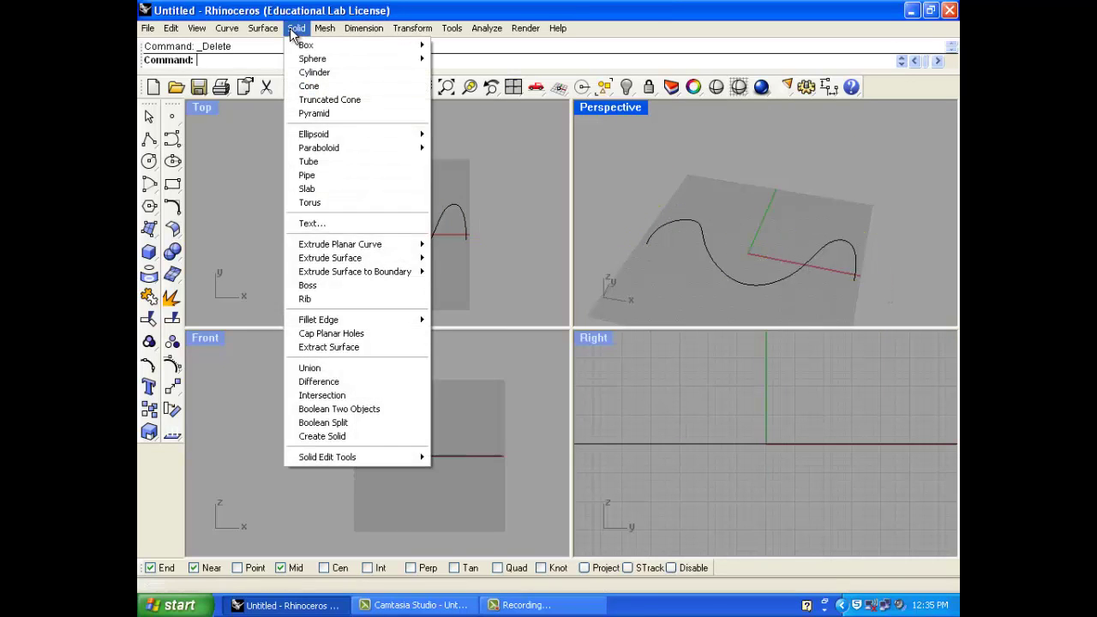
pyautogui.moveTo(416, 264)
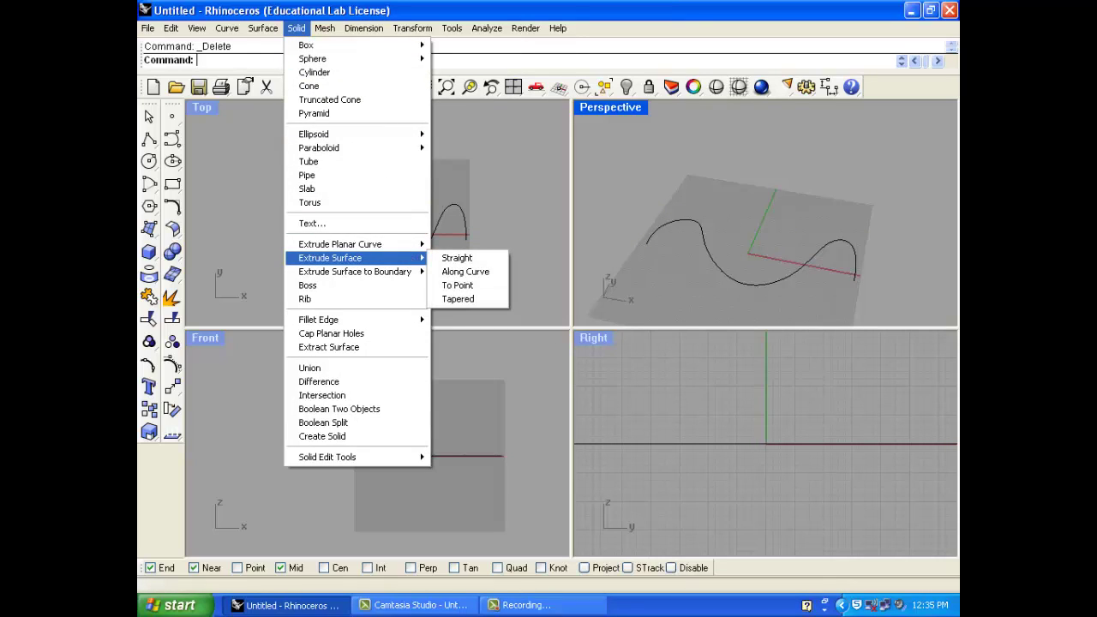
pyautogui.moveTo(263, 28)
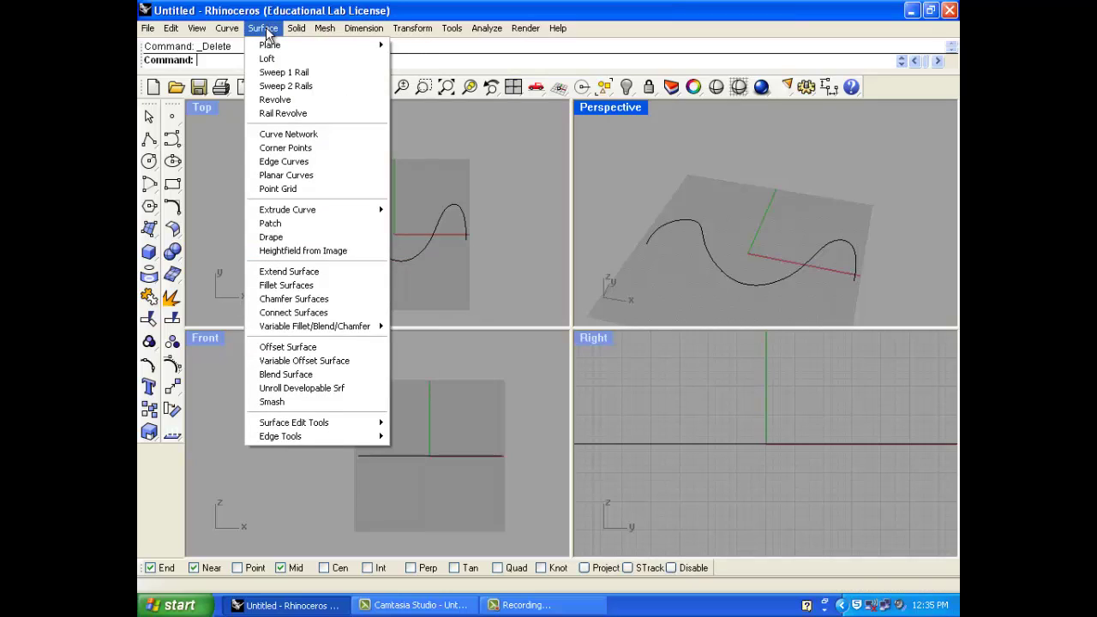
pyautogui.moveTo(338, 214)
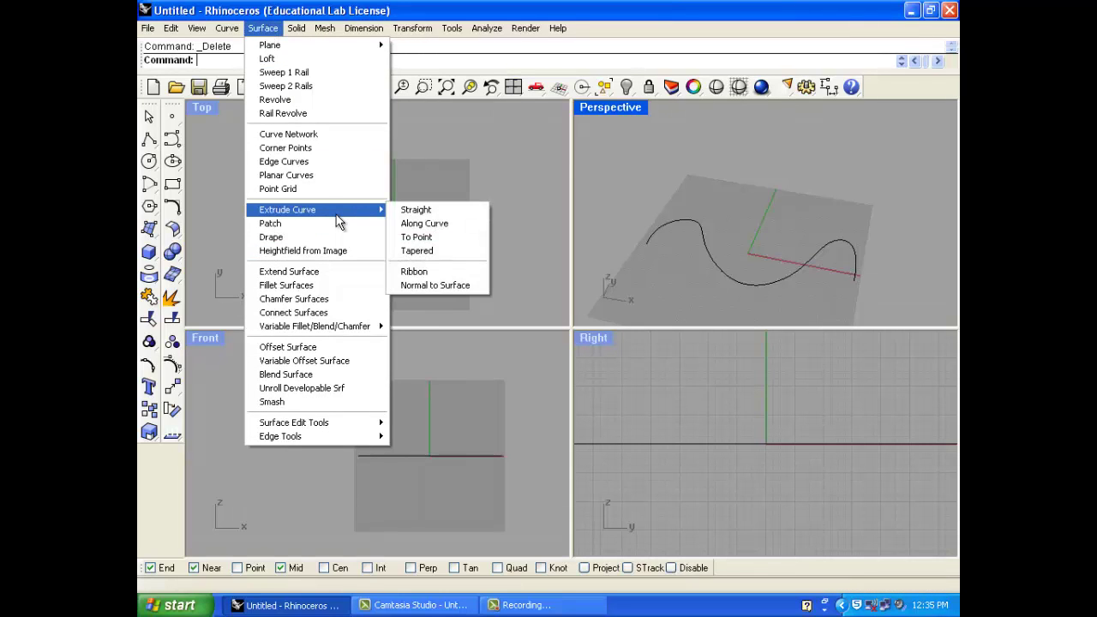
pyautogui.moveTo(297, 28)
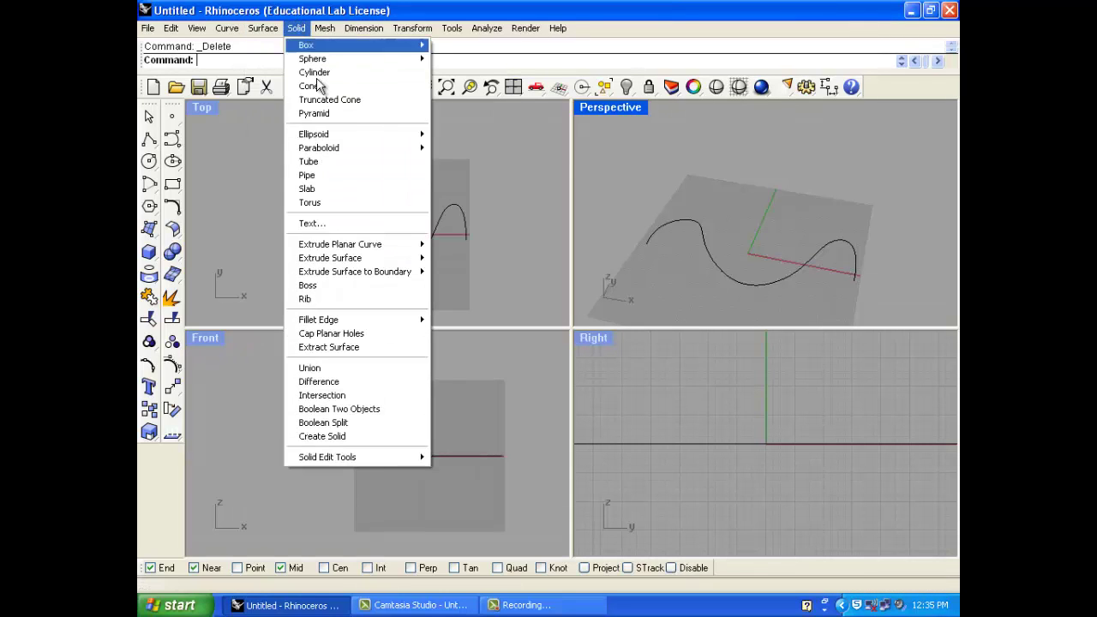
pyautogui.click(490, 215)
# Delete the remaining wavy curve in the Top view to empty the model.
pyautogui.scroll(1, 415, 250)
pyautogui.scroll(2, 386, 257)
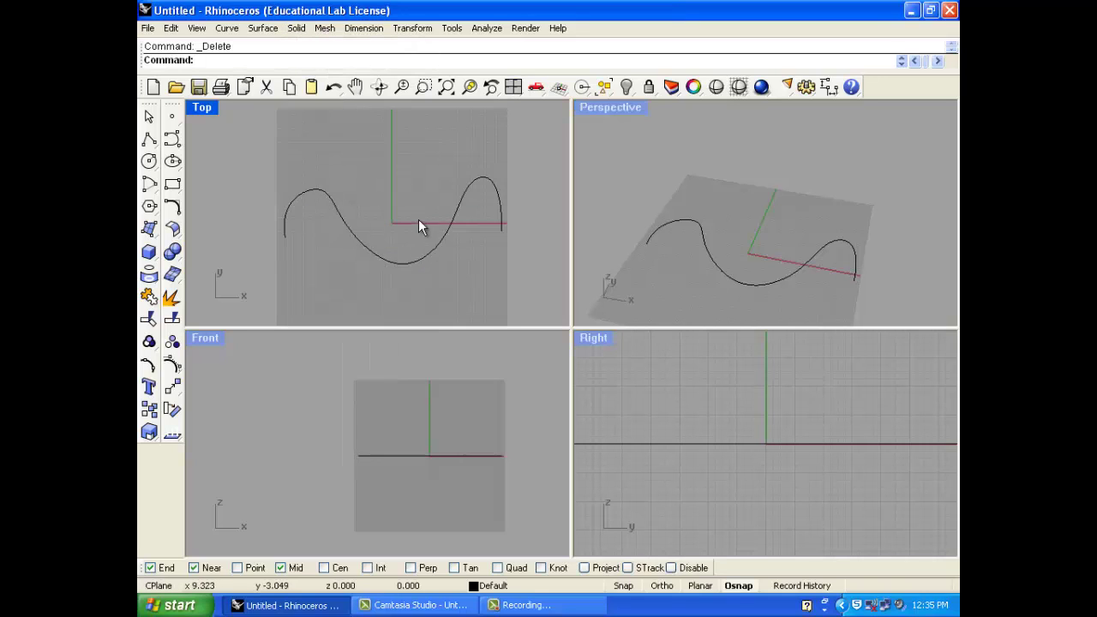
pyautogui.moveTo(491, 166); pyautogui.dragTo(281, 302)
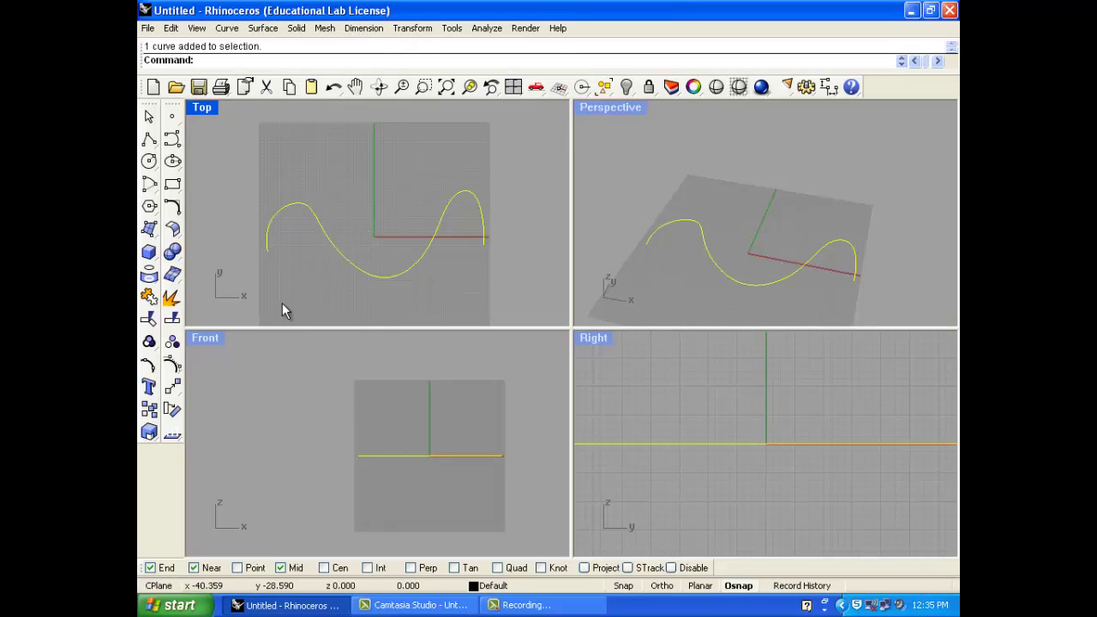
pyautogui.press('Delete')
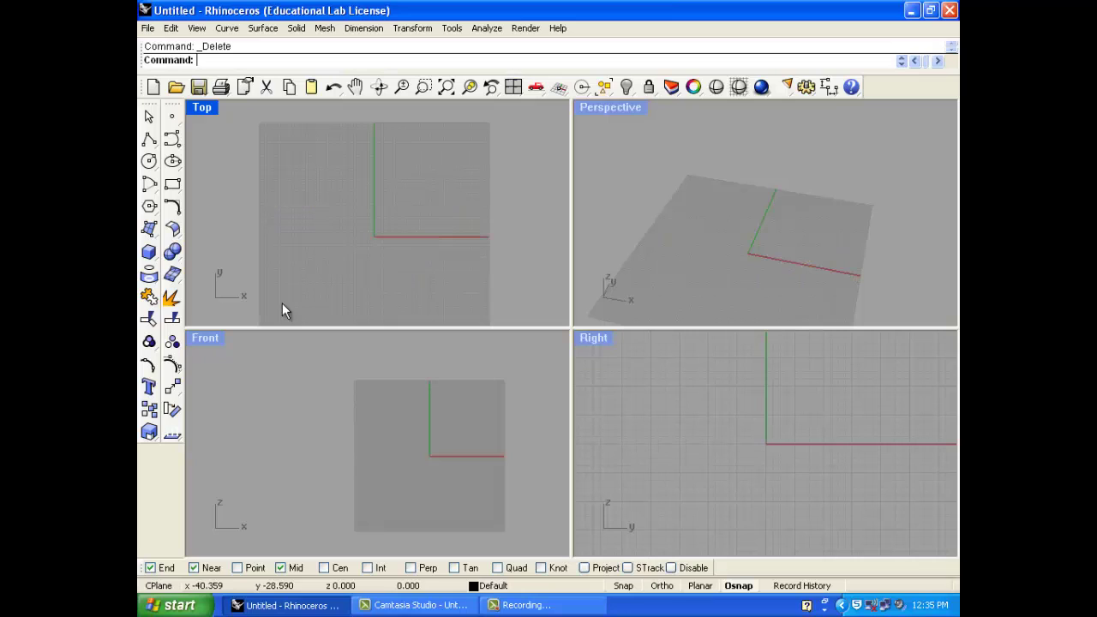
# Create a center-radius sphere at about the origin in the Top view, with its radius reaching nearly to the grid edge.
pyautogui.click(155, 256)
pyautogui.click(194, 270)
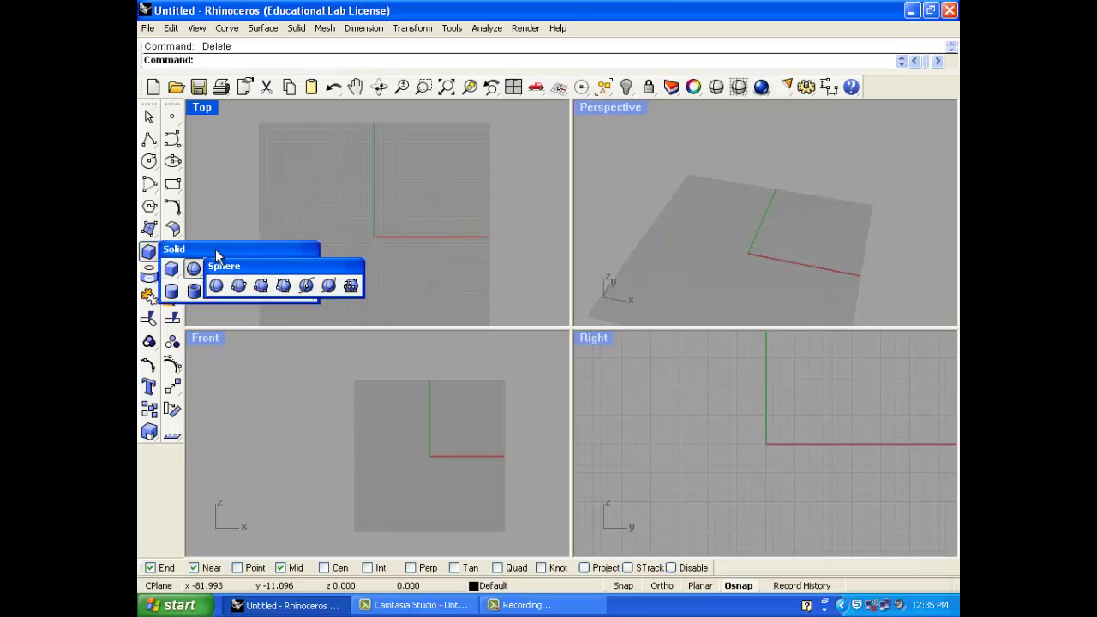
pyautogui.click(215, 287)
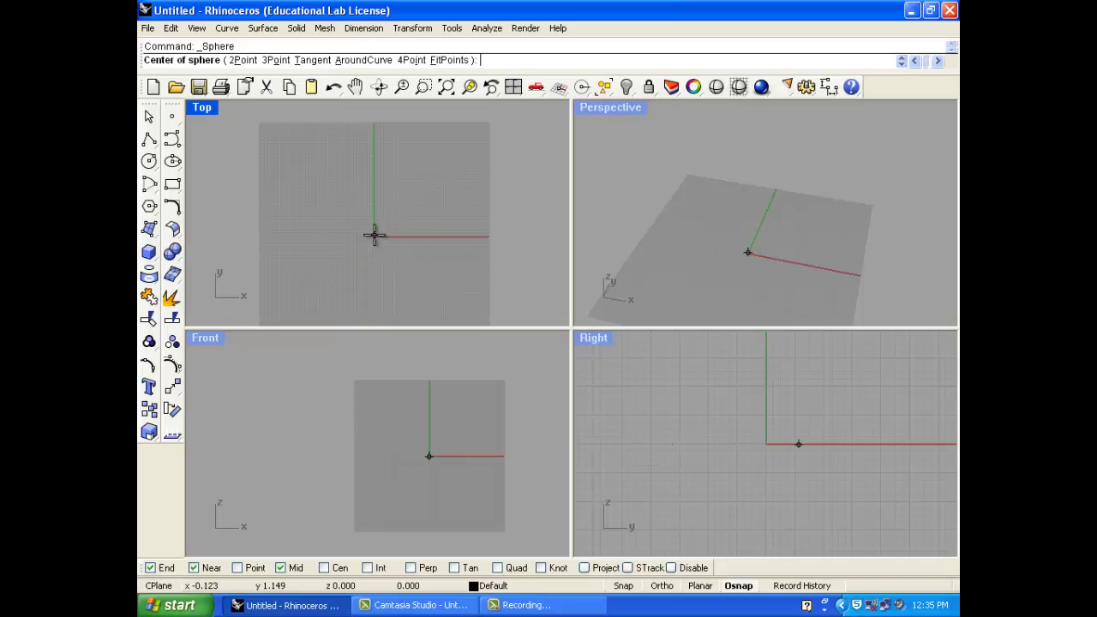
pyautogui.click(373, 235)
pyautogui.click(468, 236)
pyautogui.scroll(-6, 648, 229)
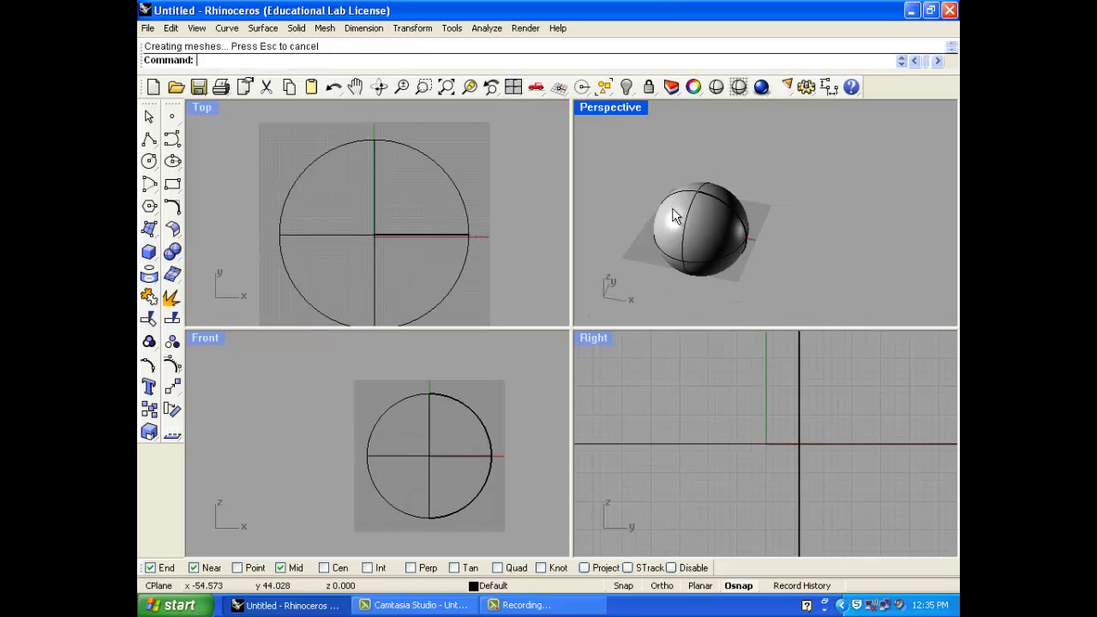
# Draw a three-sided inscribed polygon in the Top view, centred just outside the sphere.
pyautogui.scroll(4, 672, 208)
pyautogui.moveTo(742, 209)
pyautogui.mouseDown(button='right')
pyautogui.moveTo(609, 167)
pyautogui.moveTo(779, 208)
pyautogui.moveTo(676, 248)
pyautogui.moveTo(702, 178)
pyautogui.mouseUp(button='right')
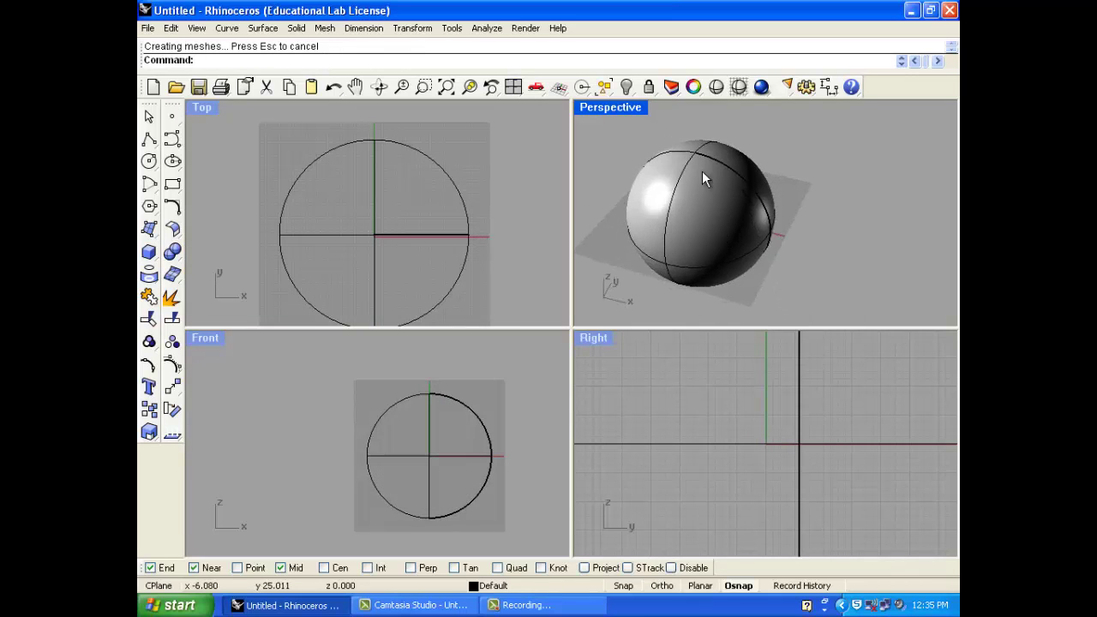
pyautogui.click(149, 206)
pyautogui.click(315, 62)
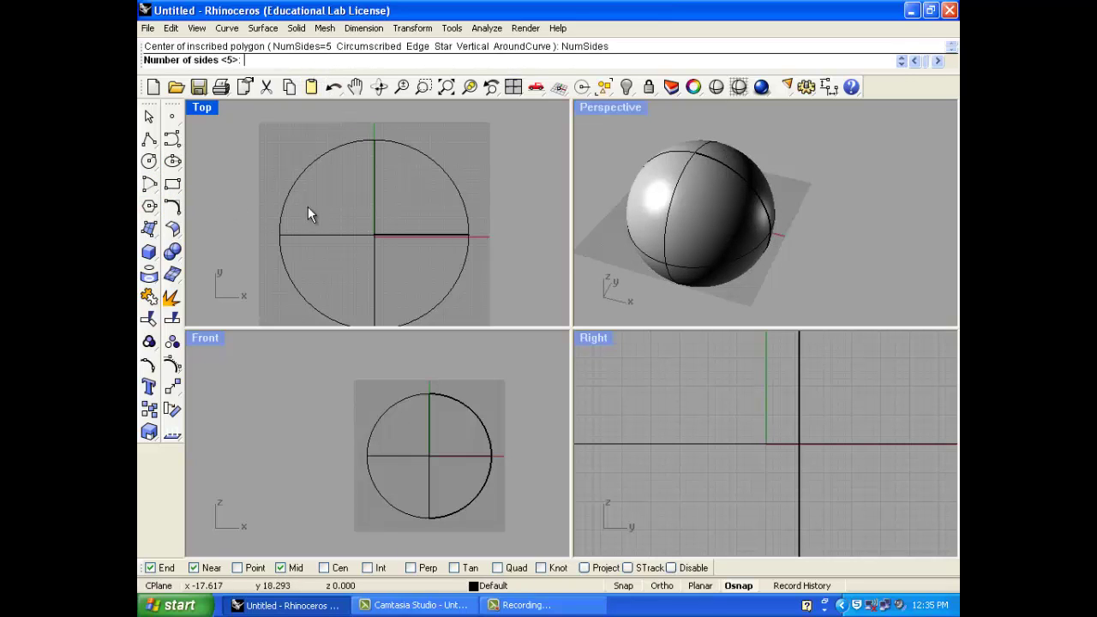
pyautogui.write('3')
pyautogui.press('Return')
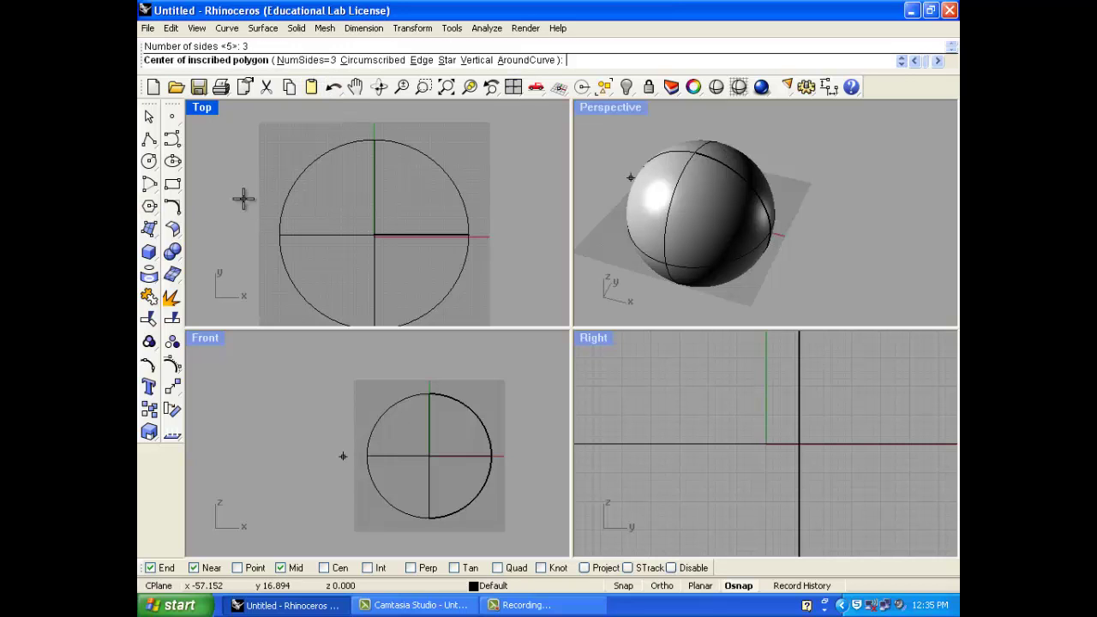
pyautogui.click(244, 198)
pyautogui.scroll(-4, 269, 169)
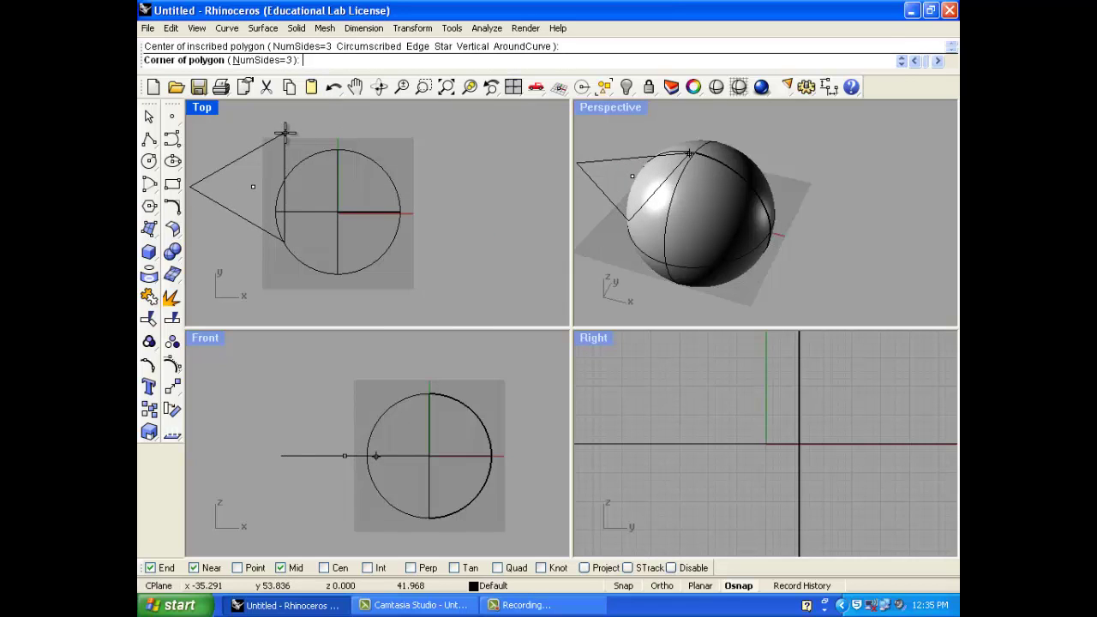
pyautogui.keyDown('shift'); pyautogui.click(285, 132); pyautogui.keyUp('shift')
# Move the triangle over the sphere, scale it down to about half size, and centre it on the vertical axis.
pyautogui.click(267, 160)
pyautogui.moveTo(268, 166); pyautogui.dragTo(357, 213)
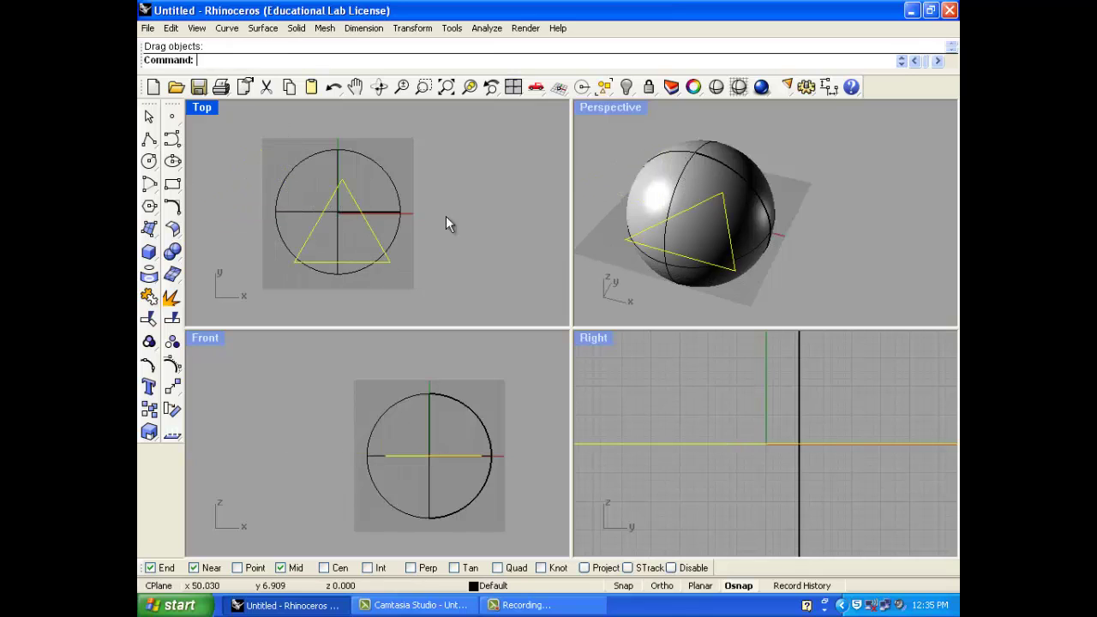
pyautogui.click(150, 413)
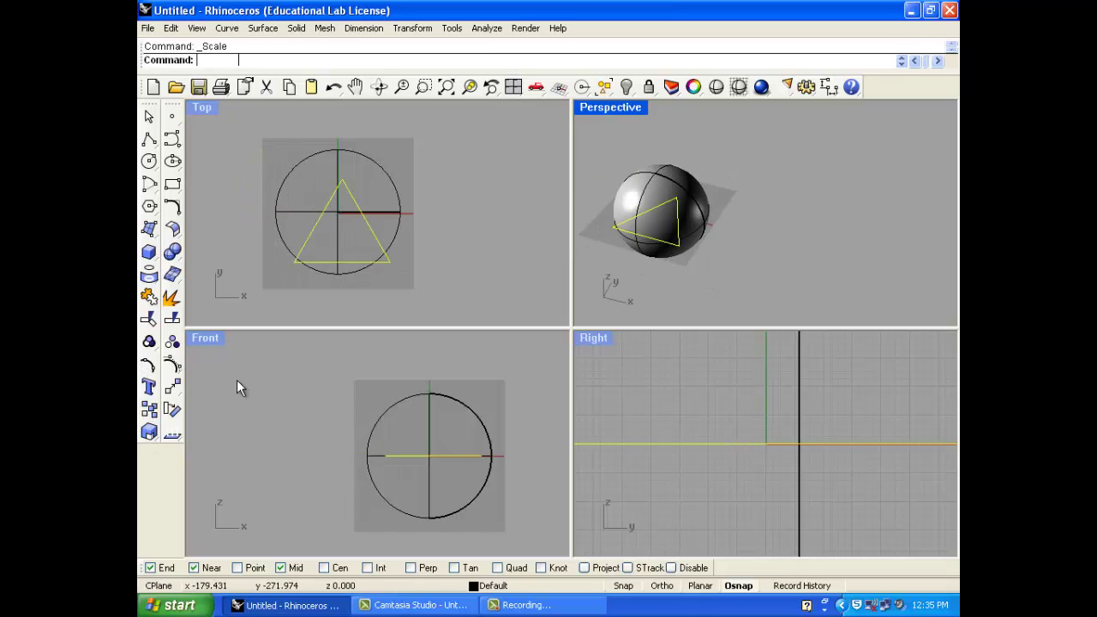
pyautogui.click(355, 237)
pyautogui.click(495, 247)
pyautogui.click(421, 243)
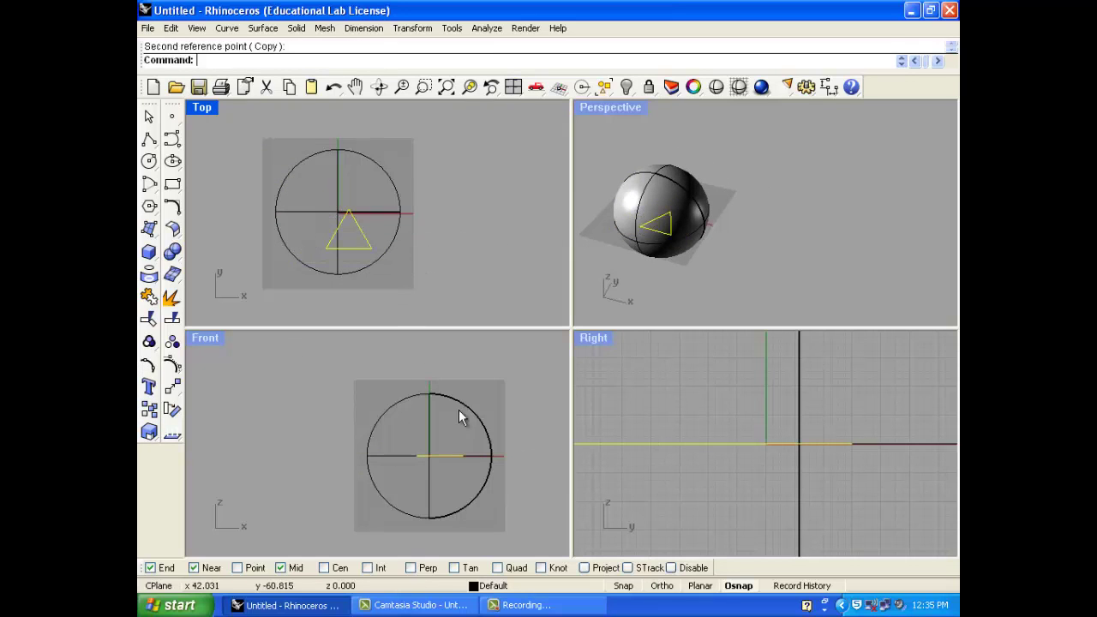
pyautogui.moveTo(444, 458)
pyautogui.mouseDown()
pyautogui.moveTo(469, 429)
pyautogui.moveTo(465, 441)
pyautogui.moveTo(511, 430)
pyautogui.moveTo(449, 433)
pyautogui.moveTo(432, 455)
pyautogui.mouseUp()
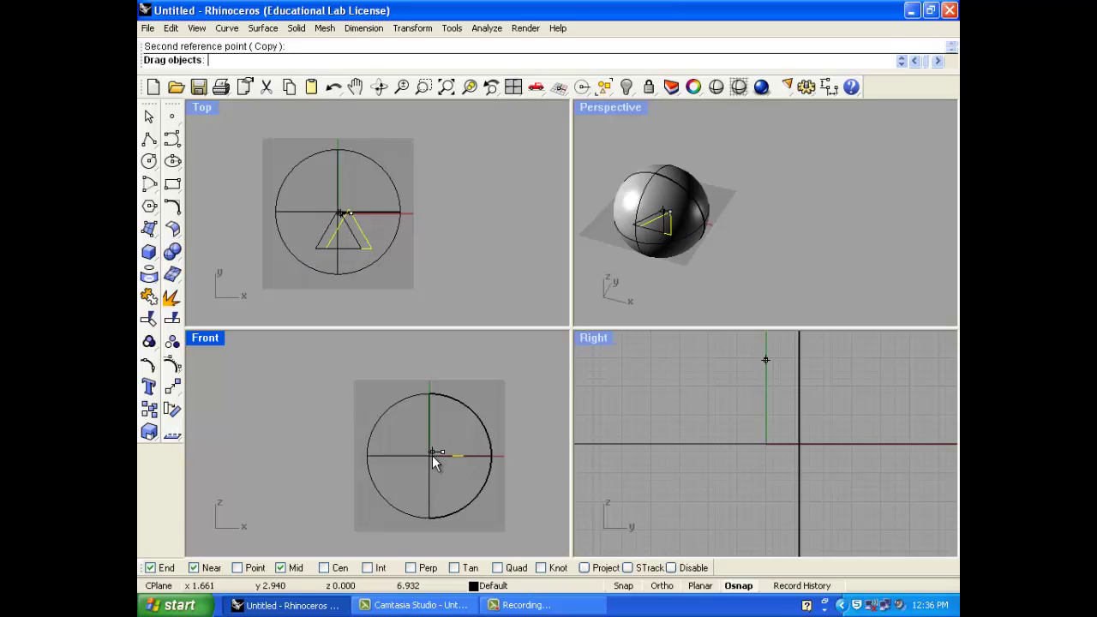
# Rotate the triangle upward about its base edge in the Right view, and move it diagonally to just outside the sphere's upper surface.
pyautogui.click(172, 412)
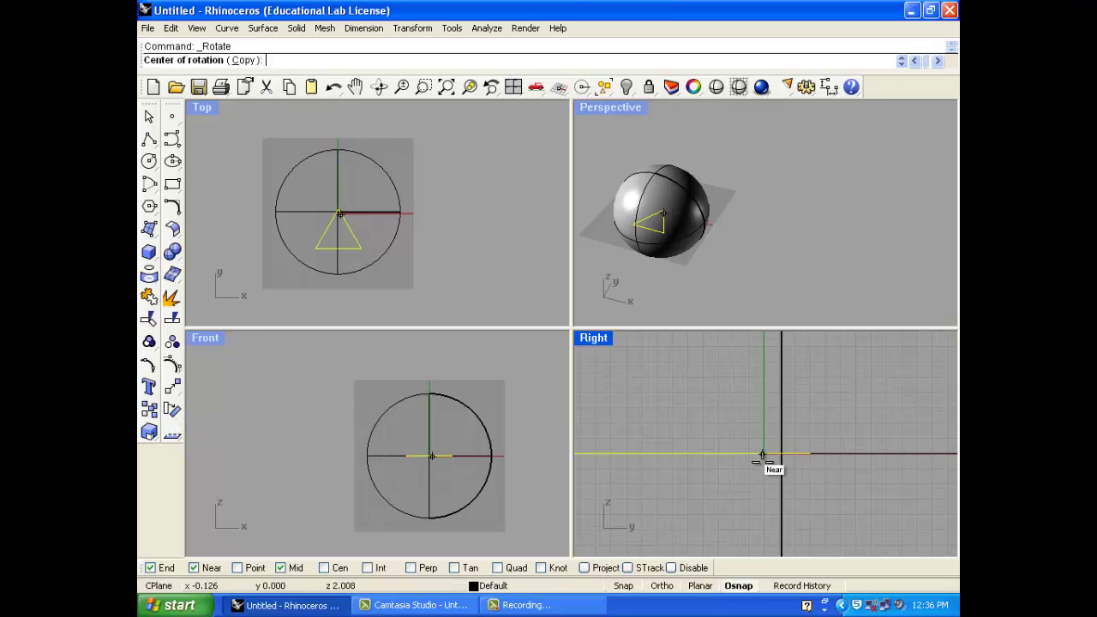
pyautogui.scroll(-5, 764, 463)
pyautogui.click(695, 461)
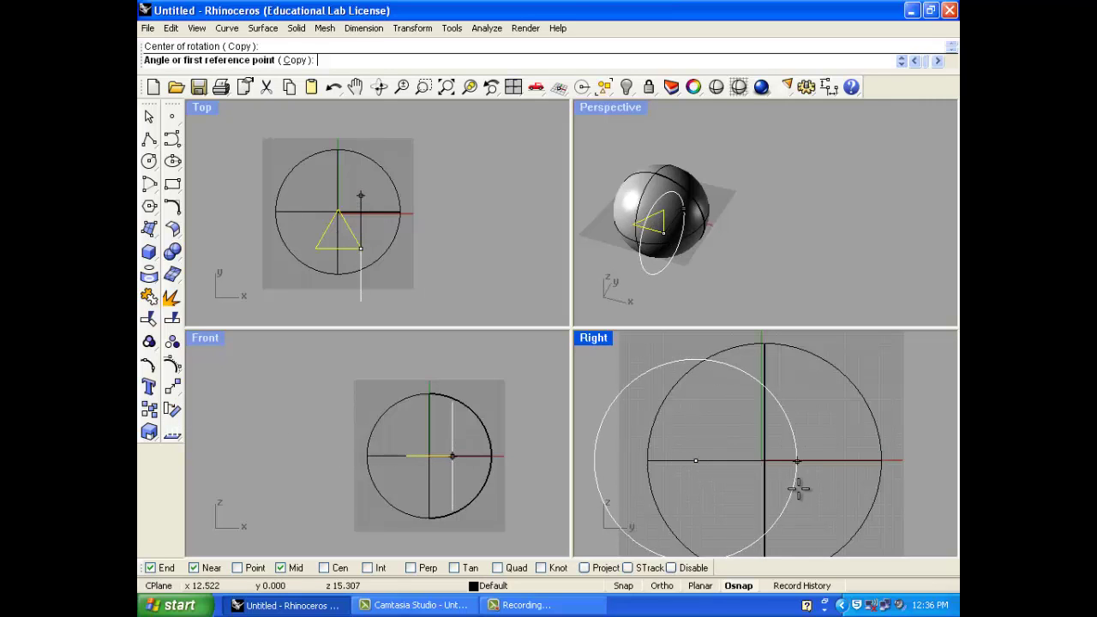
pyautogui.click(797, 463)
pyautogui.click(759, 380)
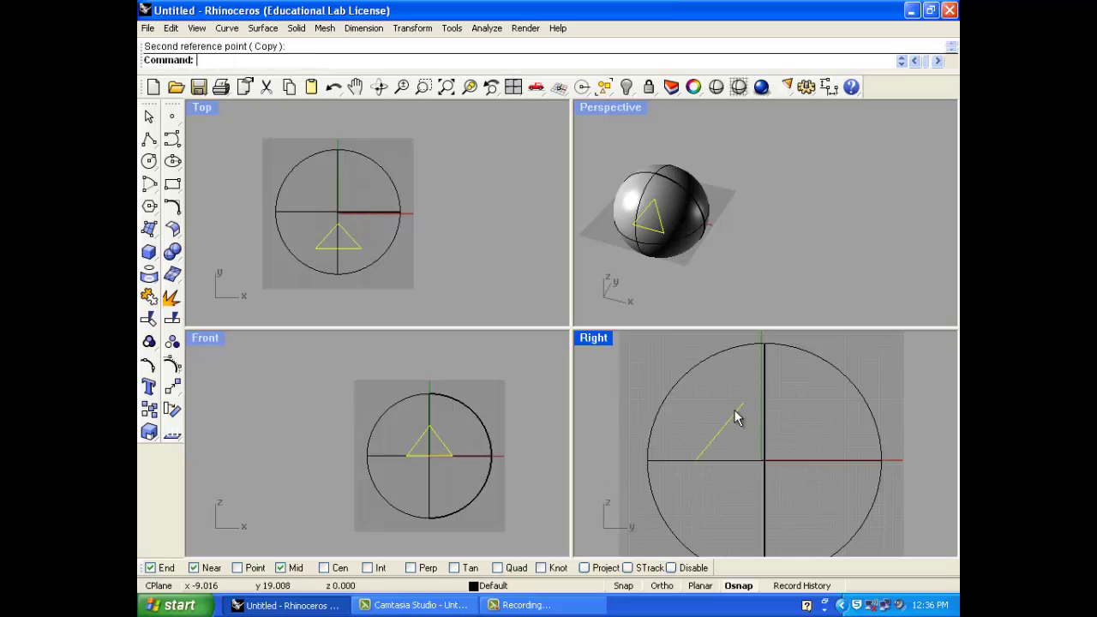
pyautogui.moveTo(738, 419); pyautogui.dragTo(682, 359)
# Extrude the tilted triangle straight into the sphere as an uncapped surface, ending near the sphere's centre in the Right view.
pyautogui.click(695, 231)
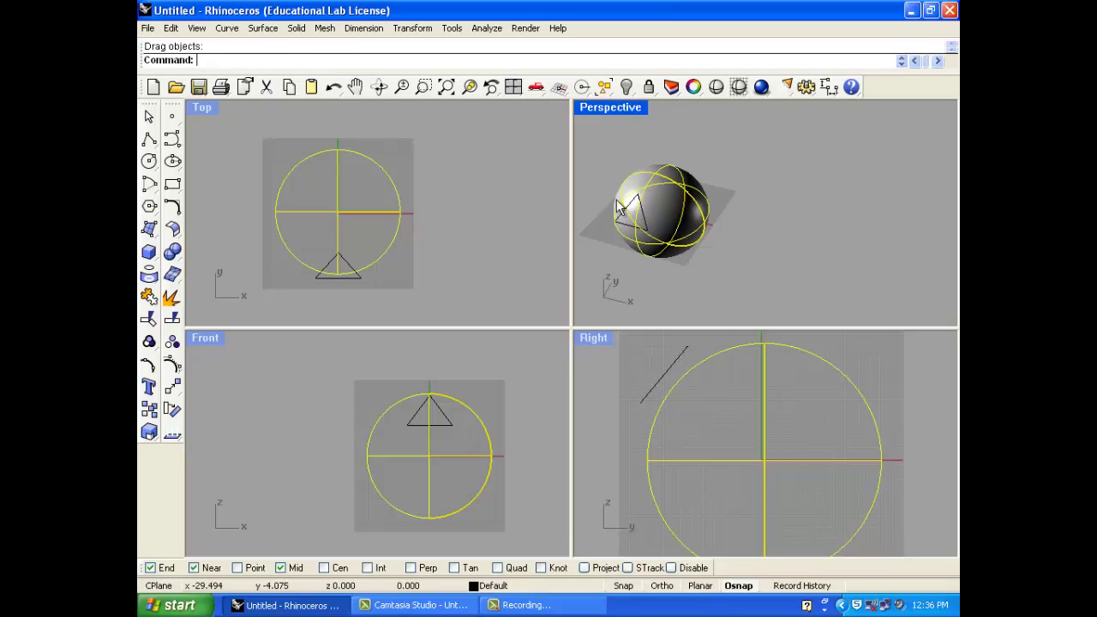
pyautogui.scroll(5, 617, 205)
pyautogui.press('Escape')
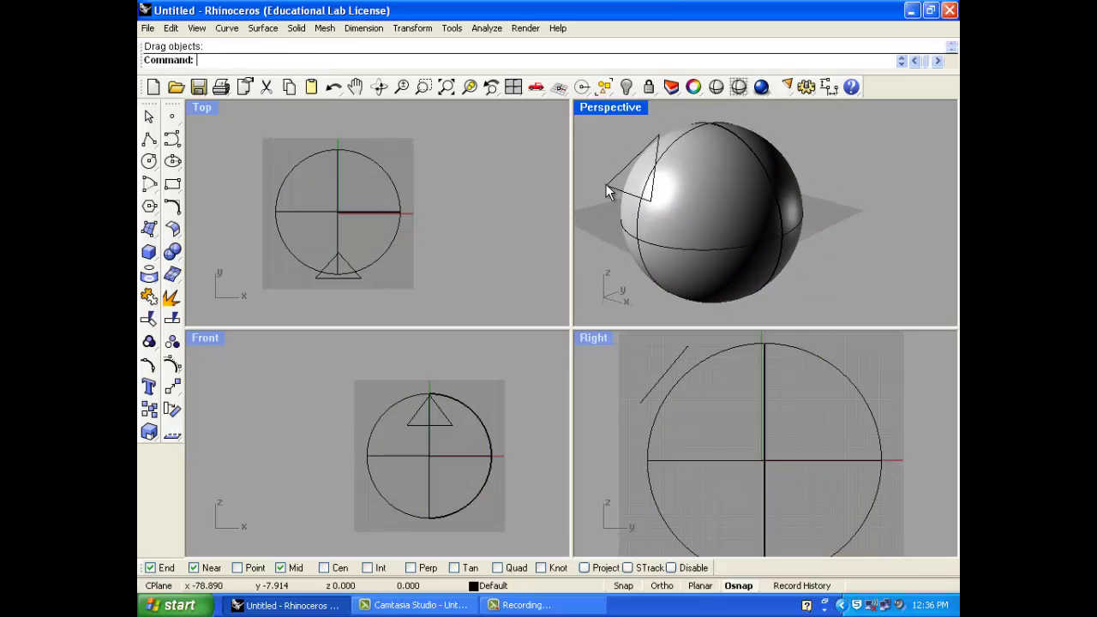
pyautogui.click(605, 185)
pyautogui.click(262, 28)
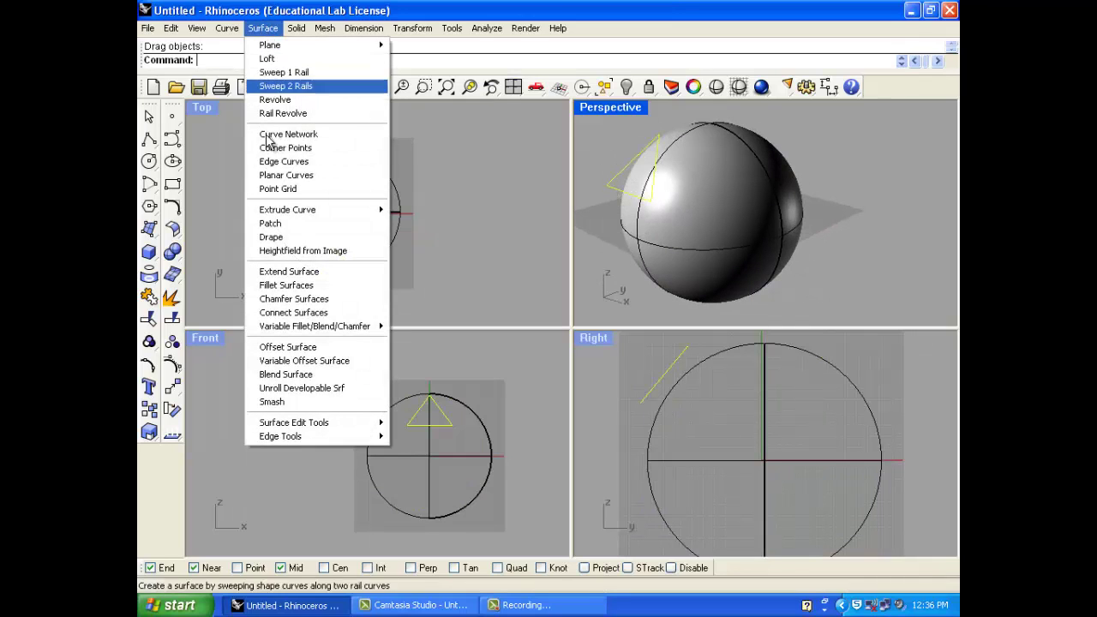
pyautogui.click(403, 213)
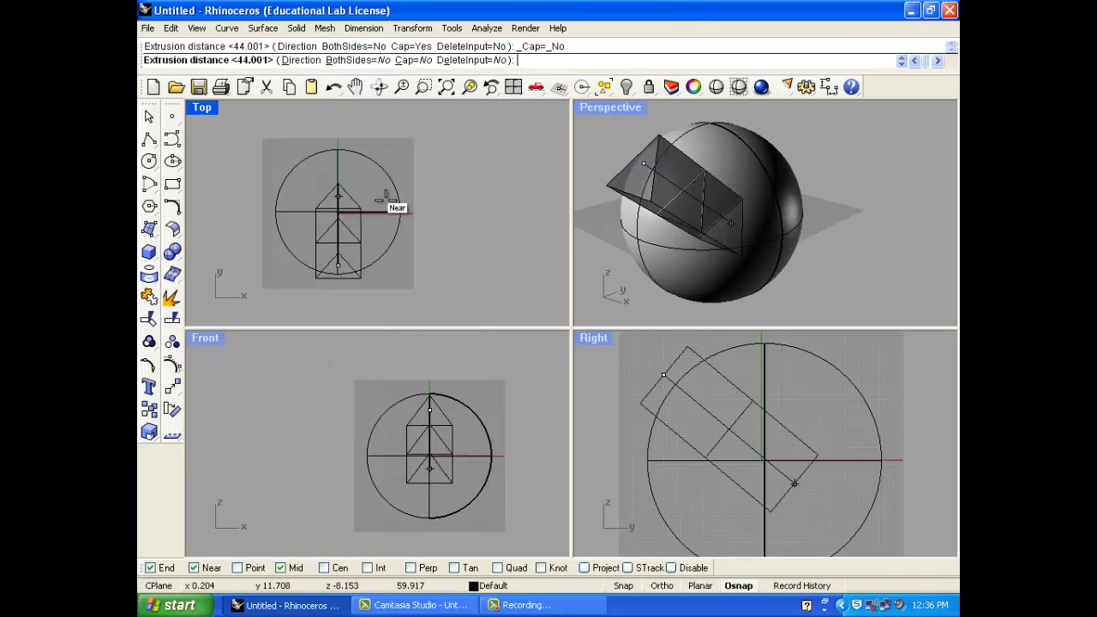
pyautogui.click(770, 437)
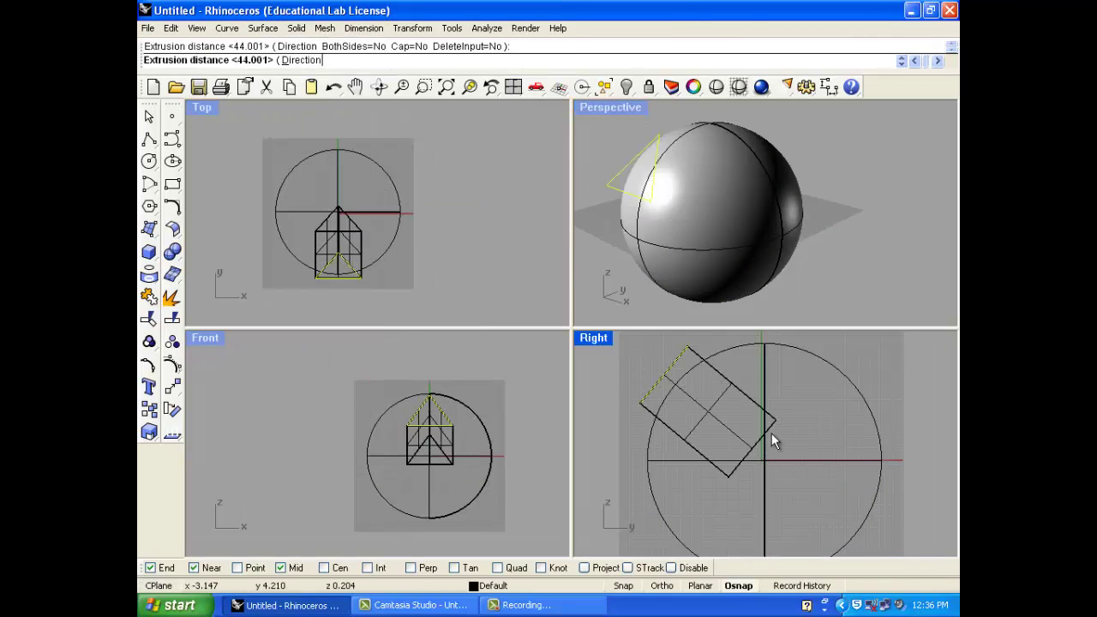
pyautogui.click(836, 247)
# Split the sphere using the triangular extrusion as the cutting object, and delete the large outer sphere piece.
pyautogui.moveTo(621, 193); pyautogui.dragTo(688, 194, button='right')
pyautogui.scroll(3, 688, 193)
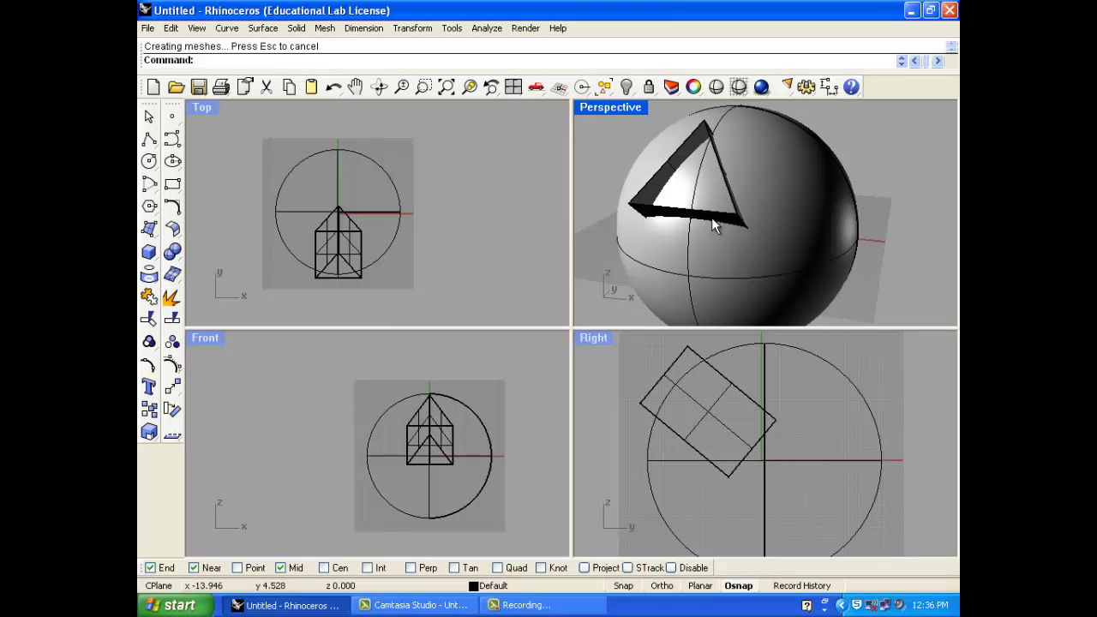
pyautogui.click(173, 318)
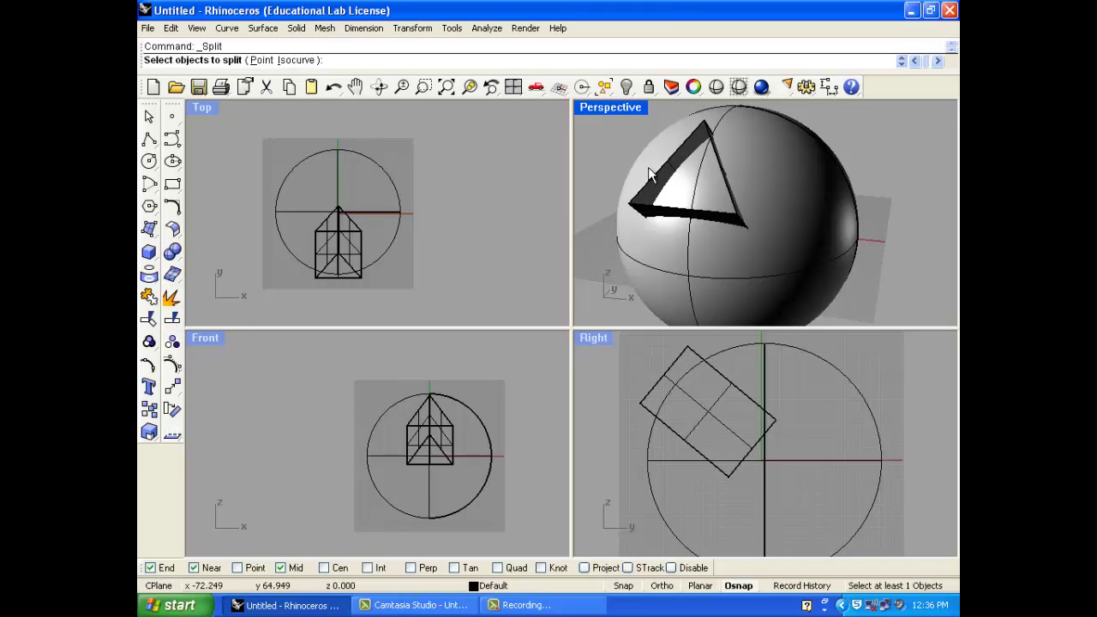
pyautogui.click(754, 159)
pyautogui.press('Return')
pyautogui.click(675, 165)
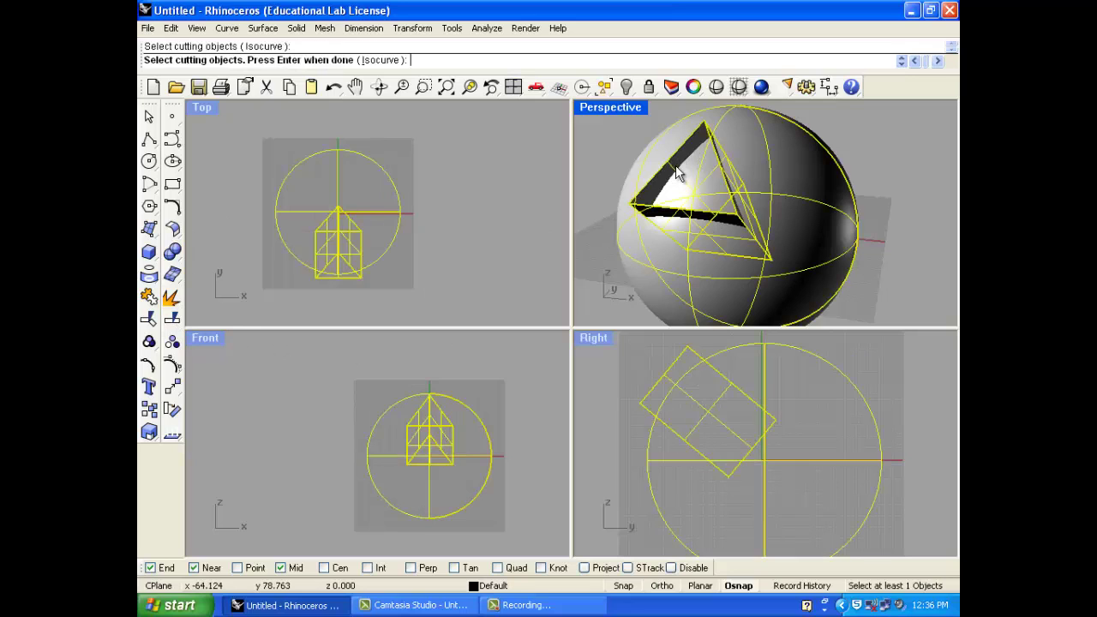
pyautogui.press('Return')
pyautogui.click(749, 156)
pyautogui.press('Delete')
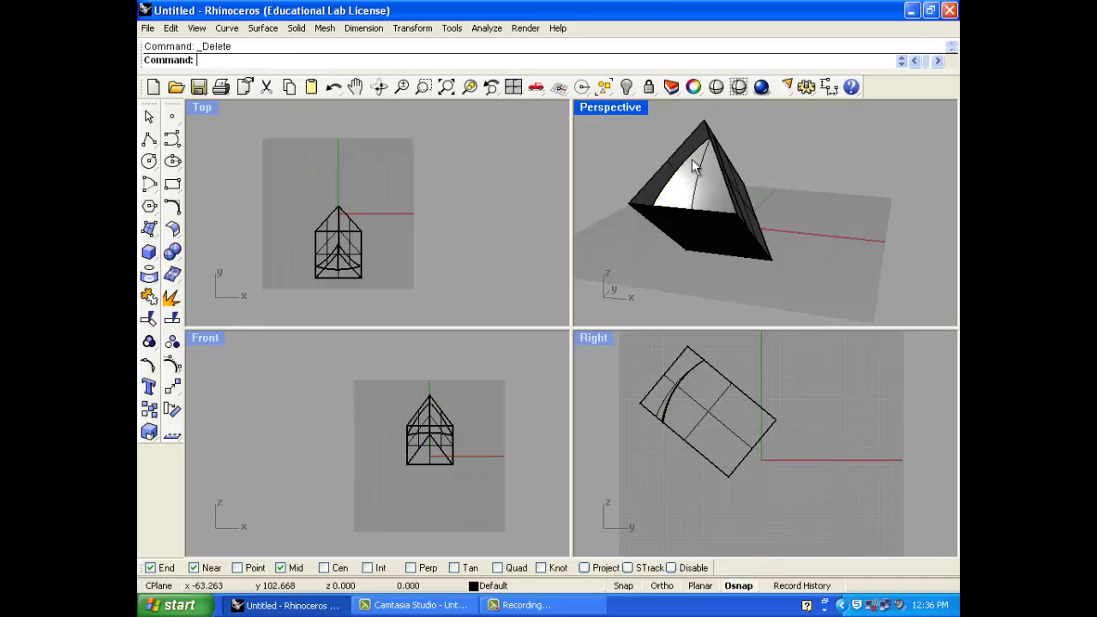
# Try deleting the curved triangular patch cut from the sphere, and undo the deletion.
pyautogui.click(742, 213)
pyautogui.press('Escape')
pyautogui.press('Delete')
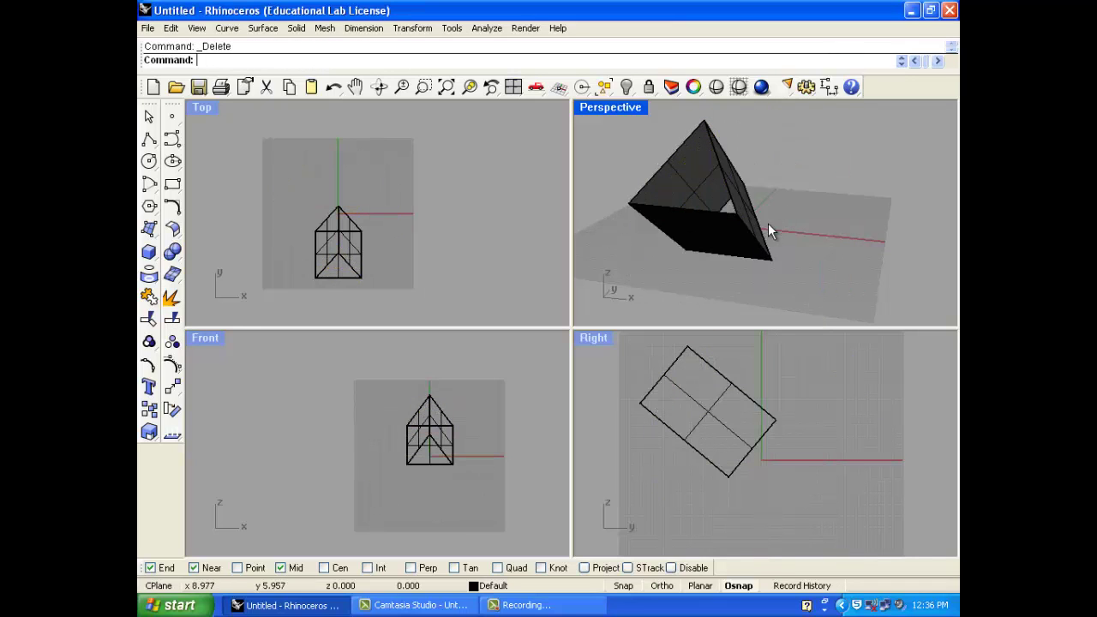
pyautogui.hotkey('ctrl', 'z')
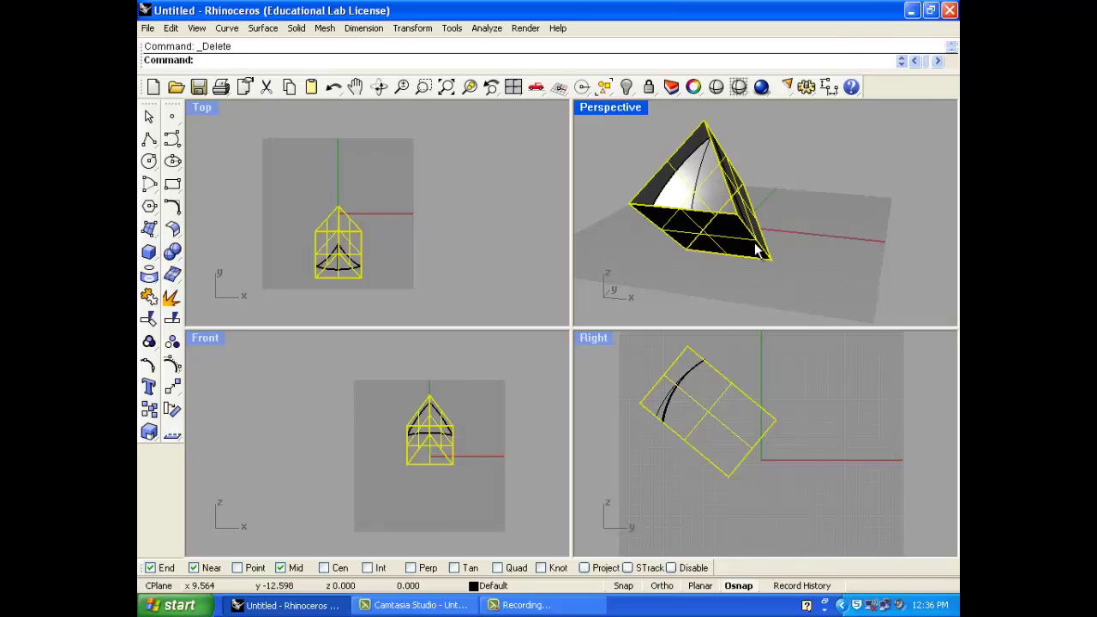
# Delete the triangular extrusion, keeping the curved patch cut from the sphere.
pyautogui.moveTo(757, 249); pyautogui.dragTo(713, 192, button='right')
pyautogui.scroll(-5, 771, 247)
pyautogui.scroll(5, 733, 241)
# Extrude the curved patch straight into a capped solid about 15 units thick, directed diagonally outward from the origin in the Right view.
pyautogui.click(701, 190)
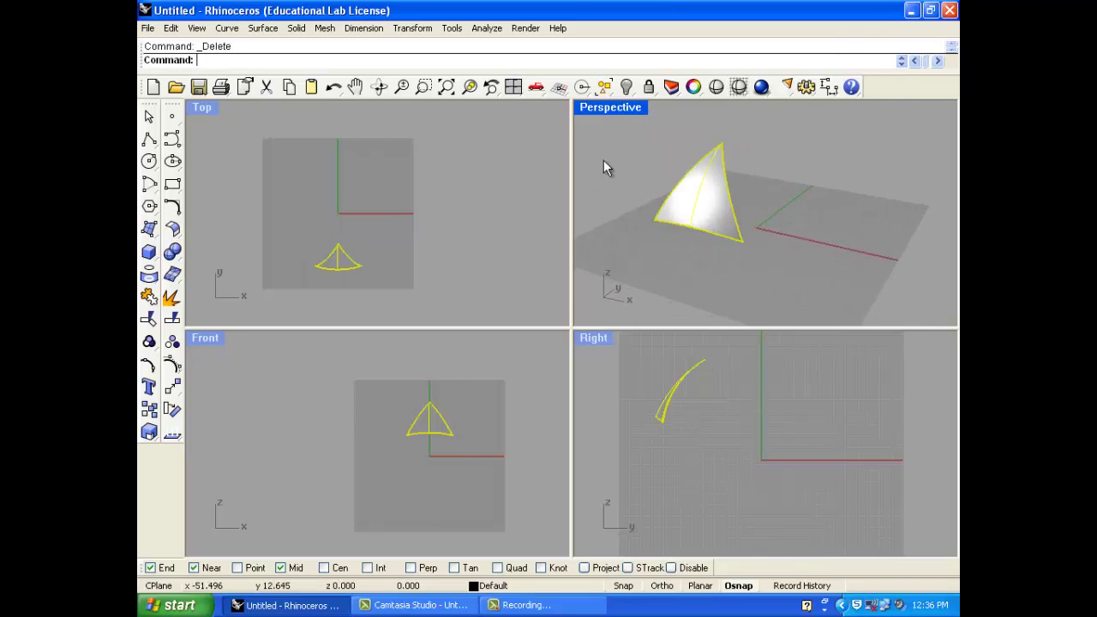
pyautogui.click(300, 28)
pyautogui.moveTo(402, 258)
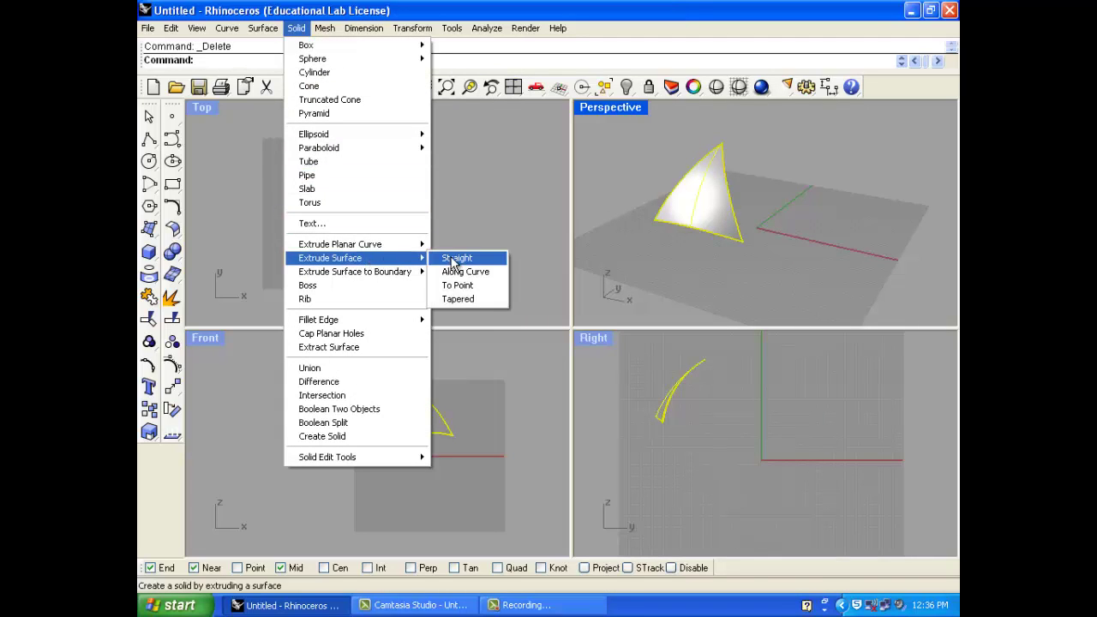
pyautogui.click(453, 262)
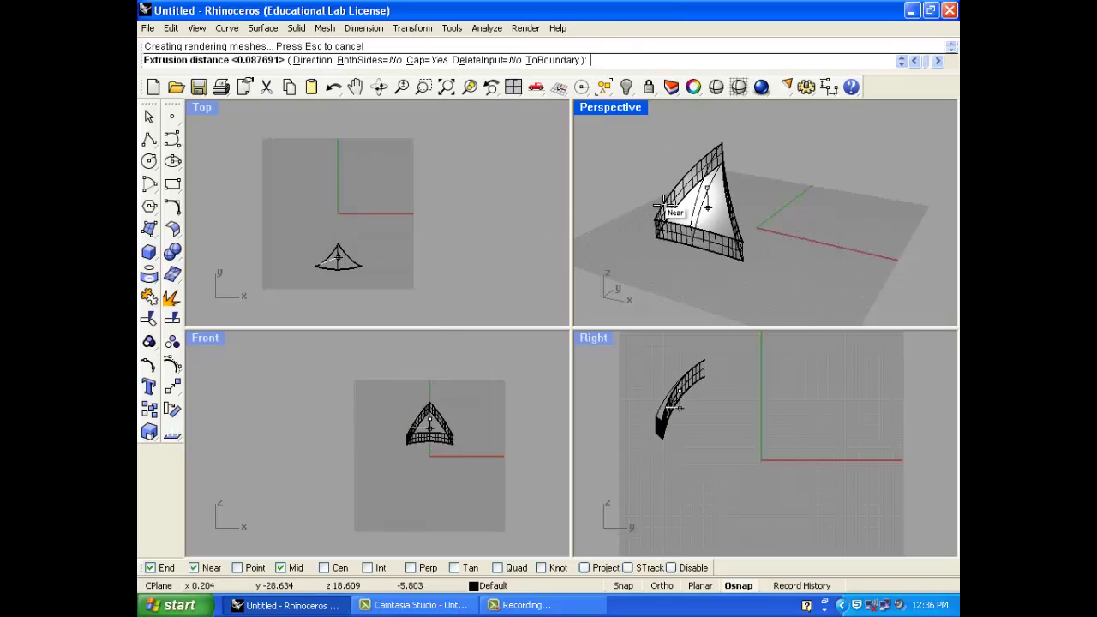
pyautogui.click(312, 61)
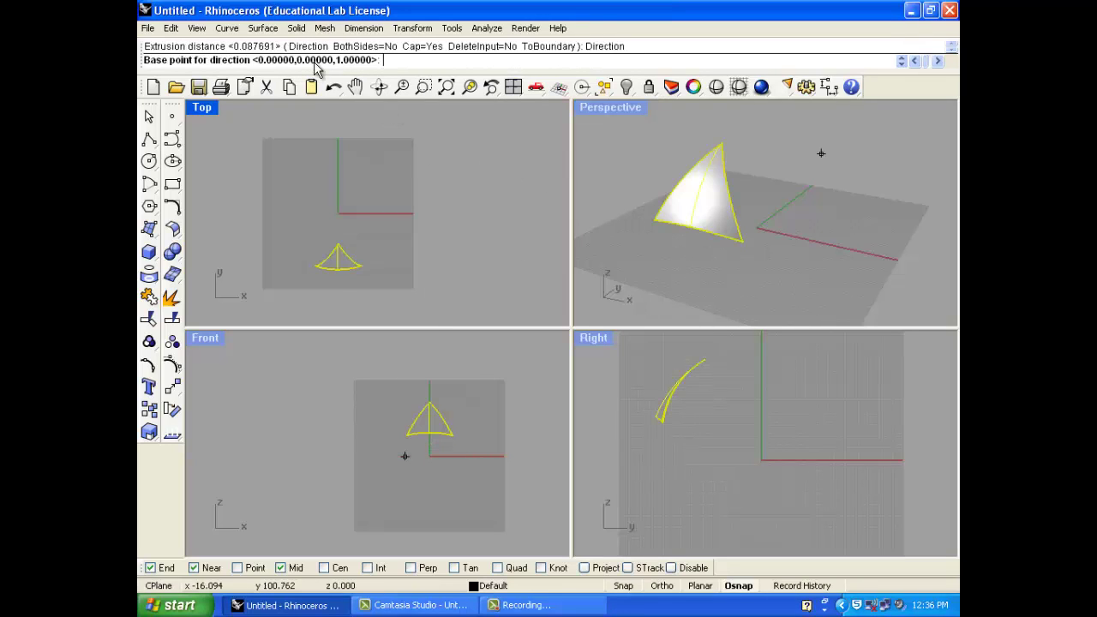
pyautogui.click(762, 461)
pyautogui.scroll(-2, 762, 458)
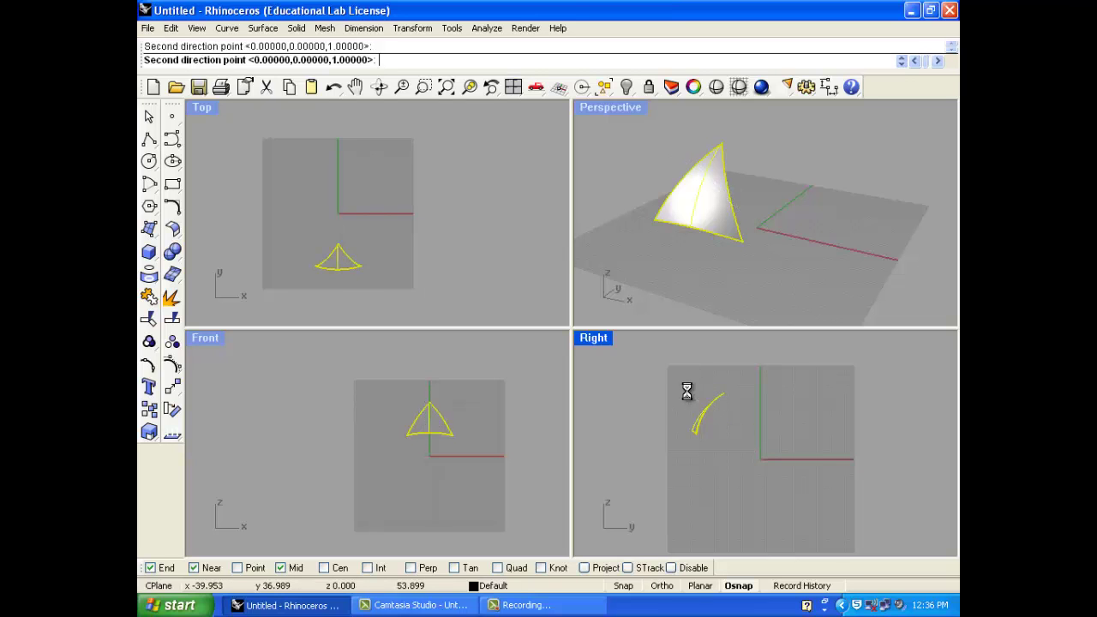
pyautogui.click(686, 391)
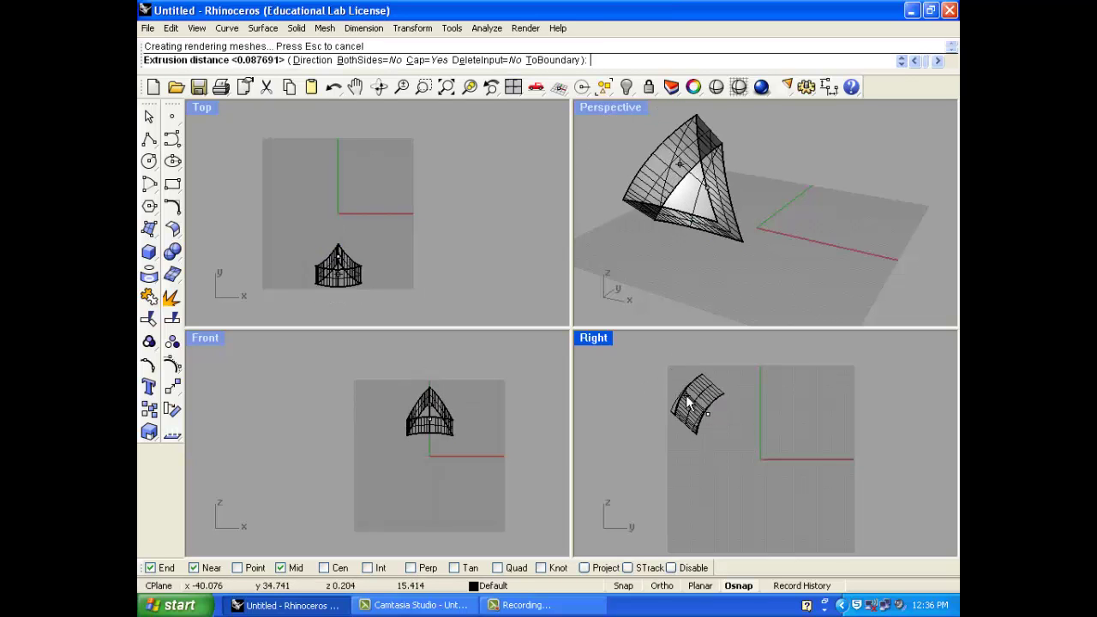
pyautogui.click(686, 397)
# Examine the extruded patch from several angles in a maximized Perspective view.
pyautogui.click(796, 206)
pyautogui.moveTo(795, 206); pyautogui.dragTo(741, 222, button='right')
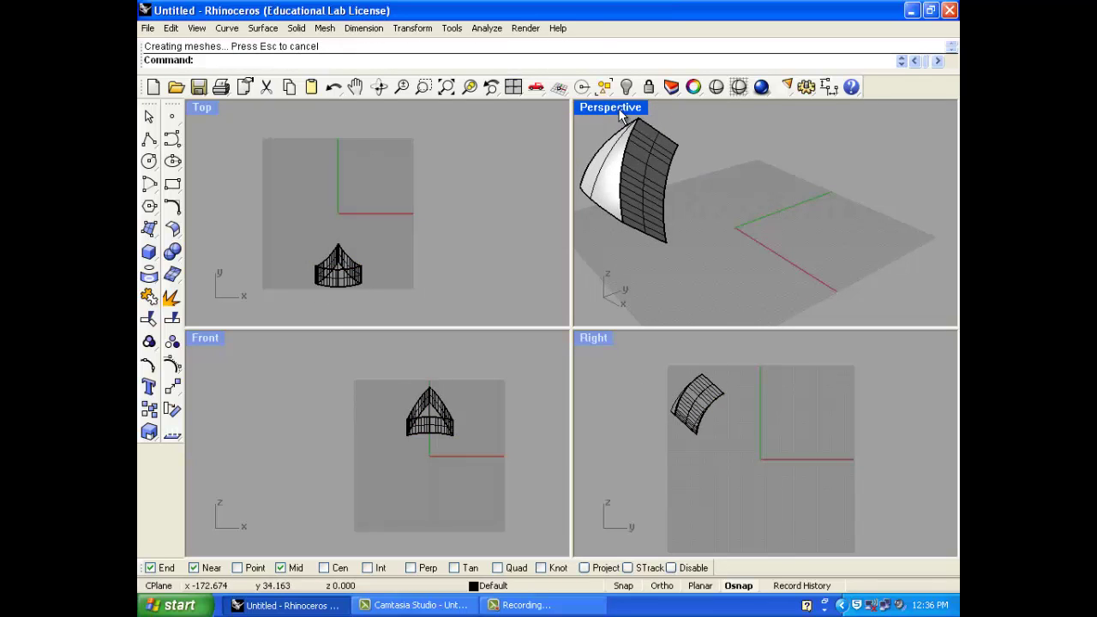
pyautogui.doubleClick(619, 108)
pyautogui.scroll(-3, 719, 271)
pyautogui.moveTo(719, 272); pyautogui.dragTo(561, 282, button='right')
pyautogui.scroll(5, 514, 319)
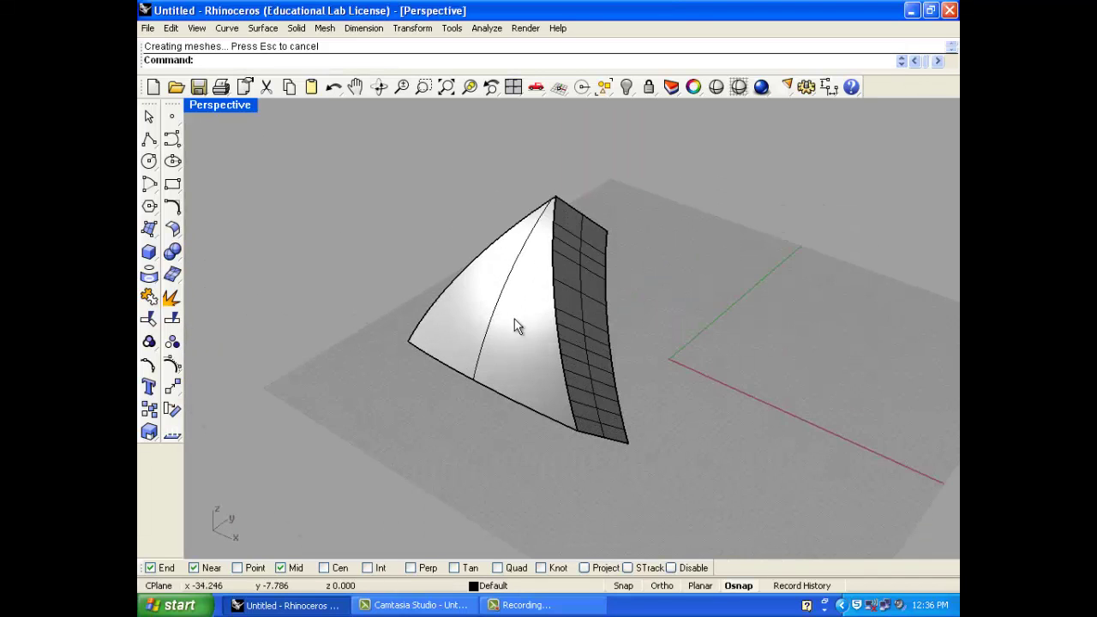
pyautogui.moveTo(515, 321); pyautogui.dragTo(593, 313, button='right')
pyautogui.moveTo(742, 317); pyautogui.dragTo(678, 273, button='right')
pyautogui.moveTo(488, 268)
pyautogui.mouseDown(button='right')
pyautogui.moveTo(580, 323)
pyautogui.moveTo(498, 258)
pyautogui.mouseUp(button='right')
# Select the extruded polysurface and the original patch surface, and hide them.
pyautogui.click(498, 257)
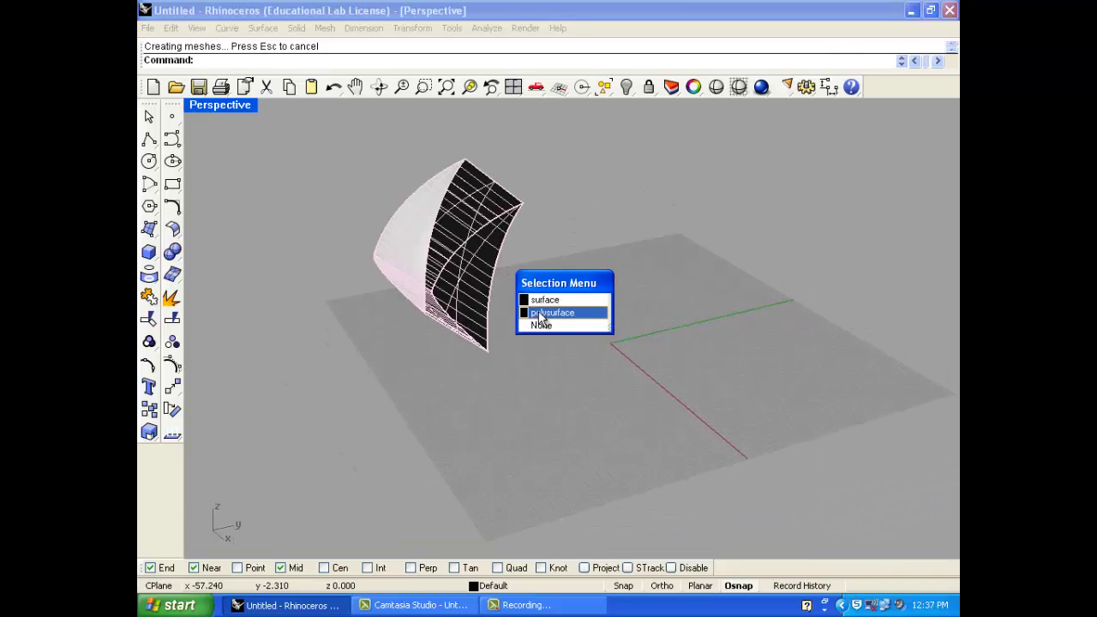
pyautogui.moveTo(542, 253); pyautogui.dragTo(580, 296, button='right')
pyautogui.moveTo(467, 255); pyautogui.dragTo(463, 256)
pyautogui.click(626, 86)
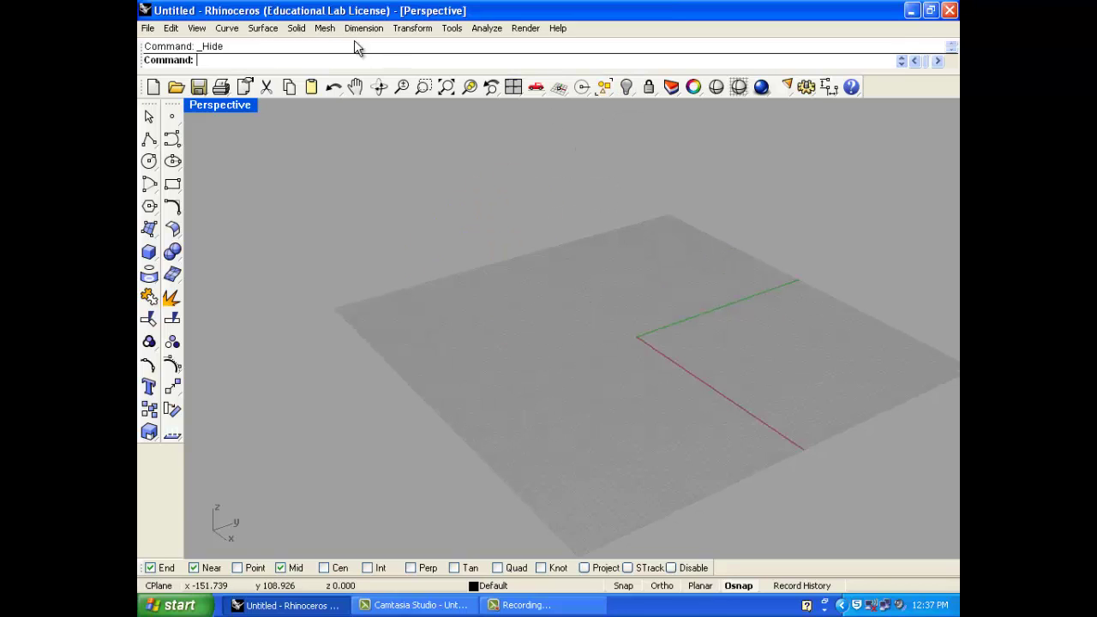
pyautogui.click(296, 28)
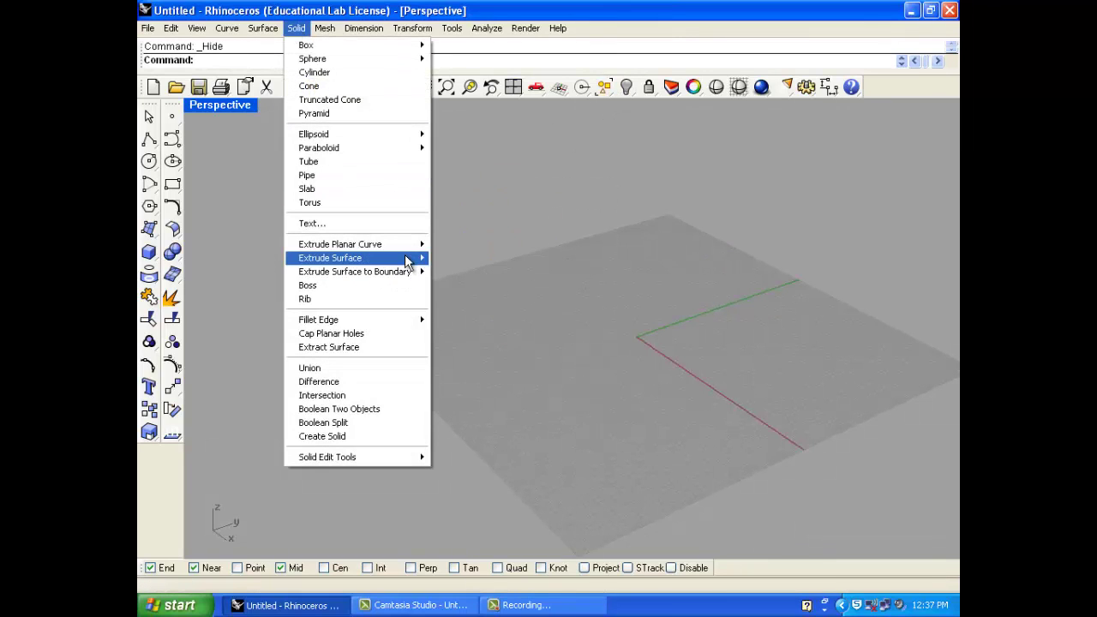
pyautogui.moveTo(412, 274)
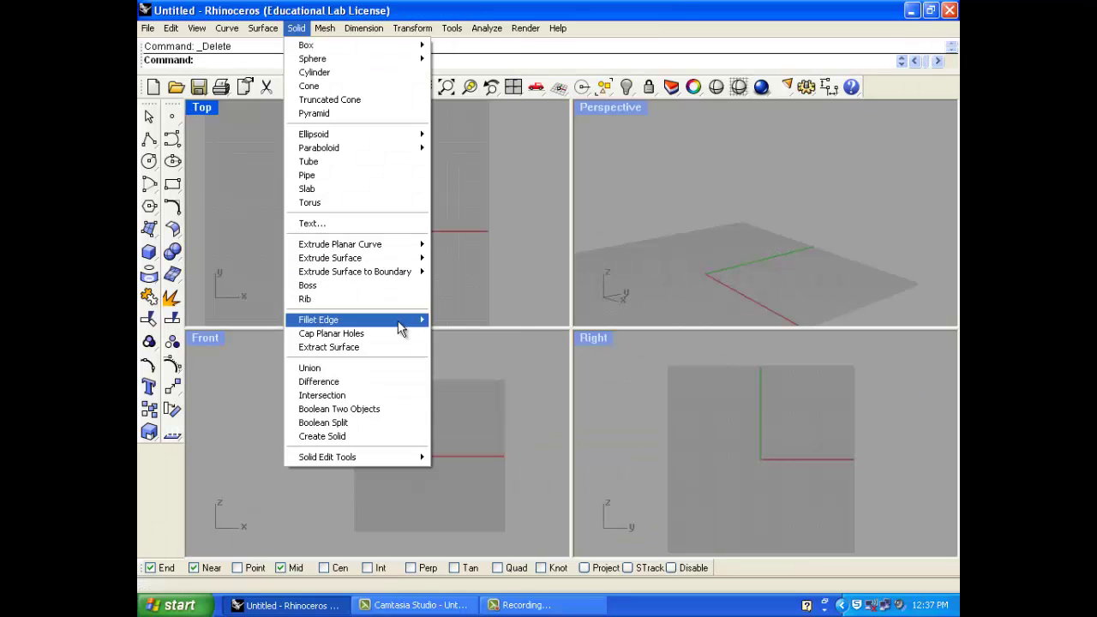
pyautogui.moveTo(396, 323)
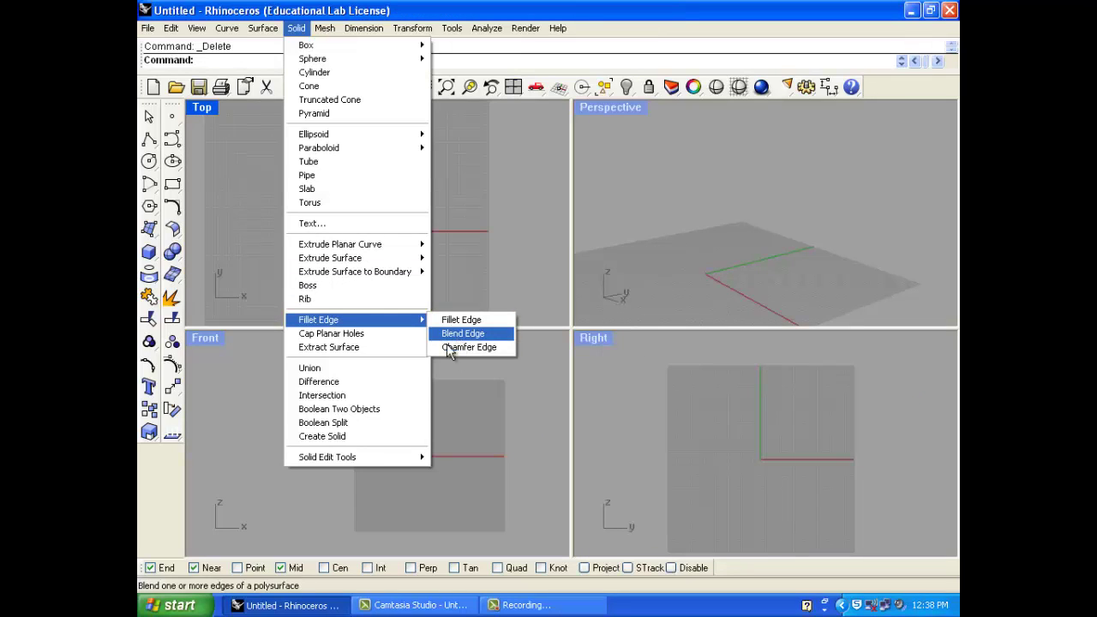
pyautogui.click(477, 301)
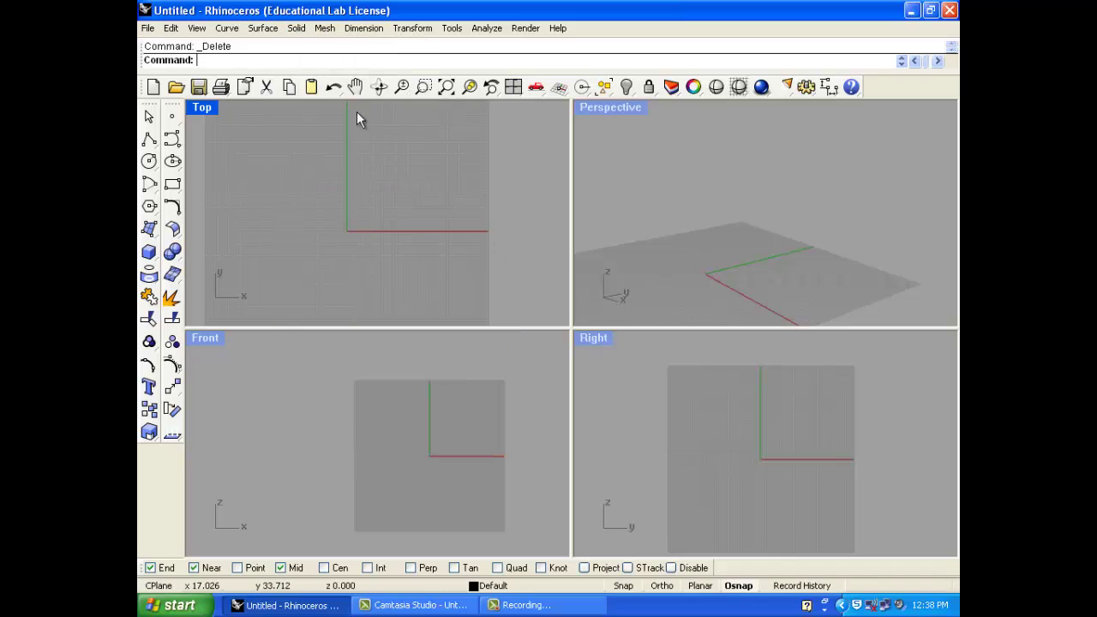
pyautogui.click(263, 32)
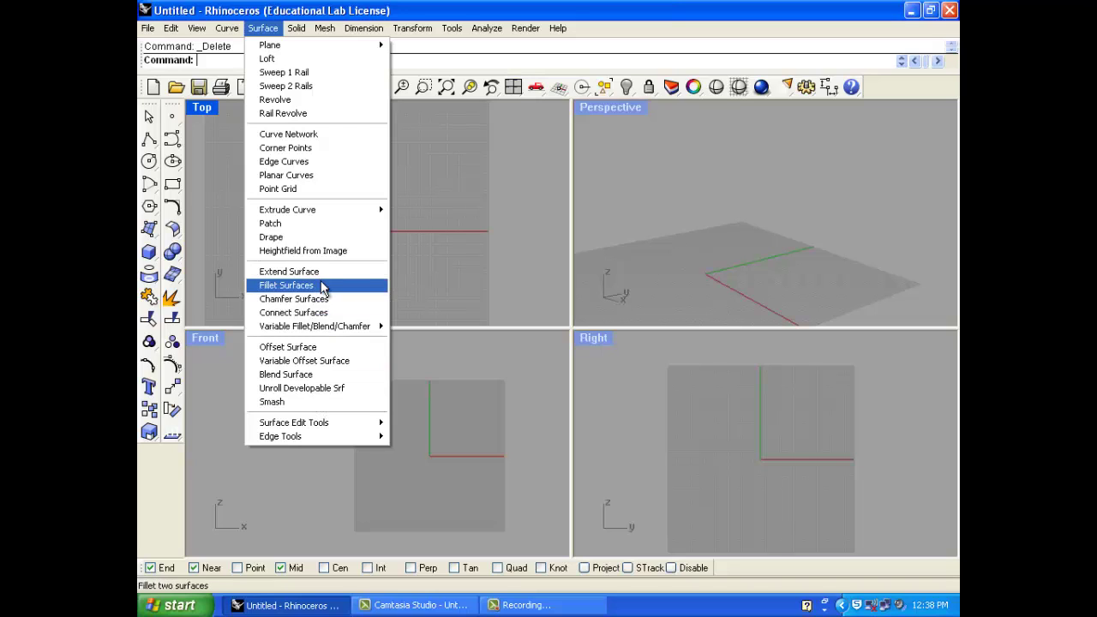
pyautogui.click(437, 262)
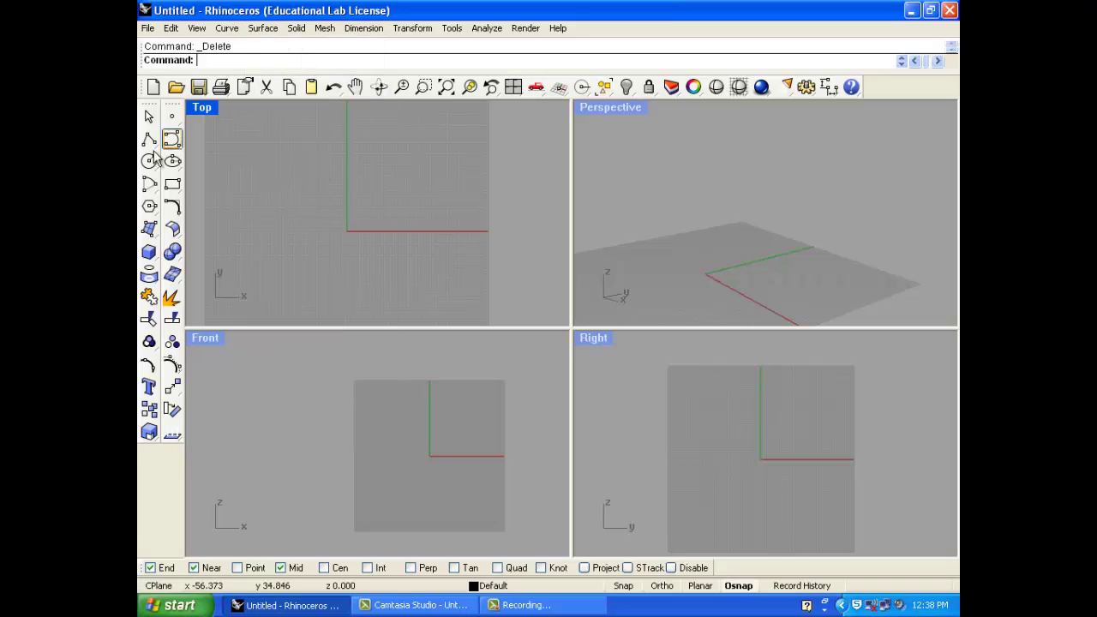
# Create a box with its base beside the origin in the Top view, accepting the default height.
pyautogui.click(149, 251)
pyautogui.click(168, 264)
pyautogui.click(253, 180)
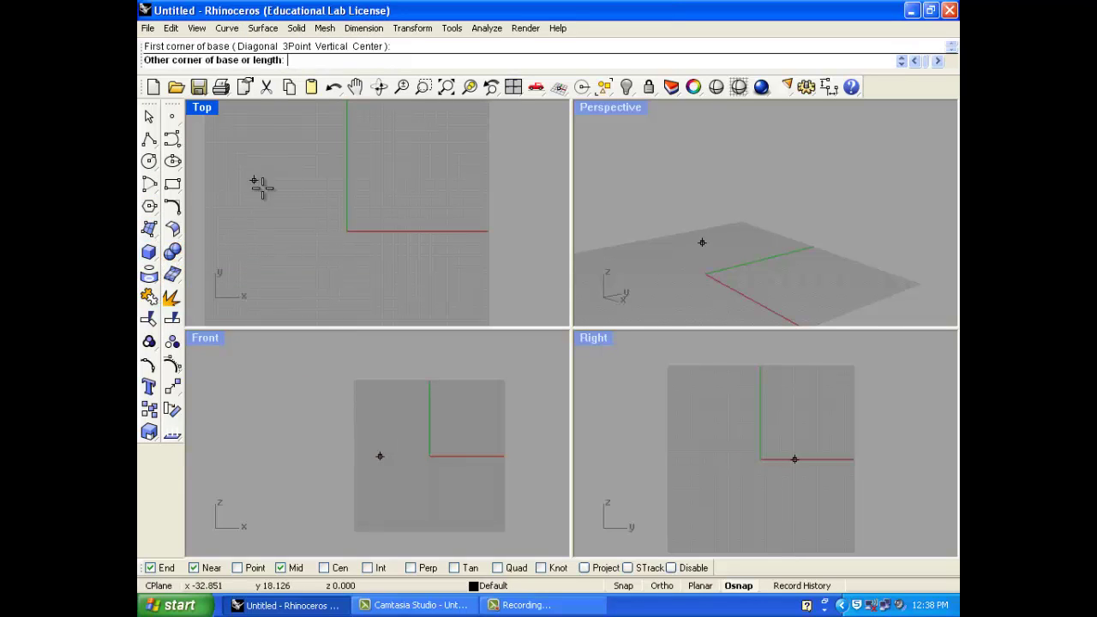
pyautogui.click(330, 269)
pyautogui.press('Return')
pyautogui.scroll(-2, 334, 270)
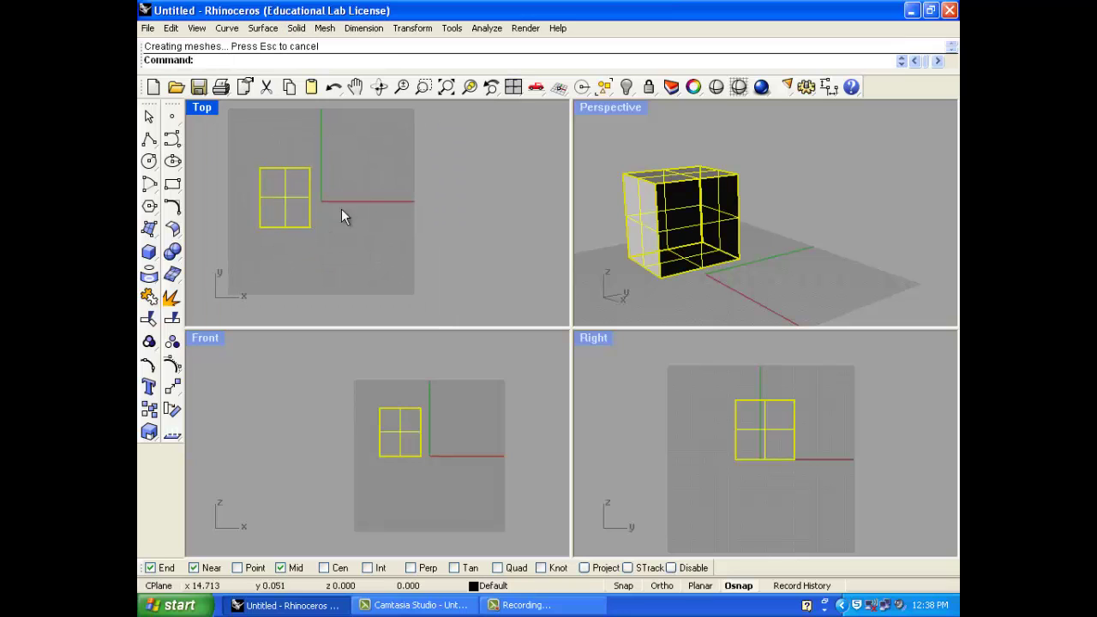
# Duplicate the box, move the copy along X clear of the original, and maximize the Perspective view.
pyautogui.hotkey('ctrl', 'c')
pyautogui.hotkey('ctrl', 'v')
pyautogui.moveTo(313, 213); pyautogui.dragTo(460, 219)
pyautogui.doubleClick(631, 111)
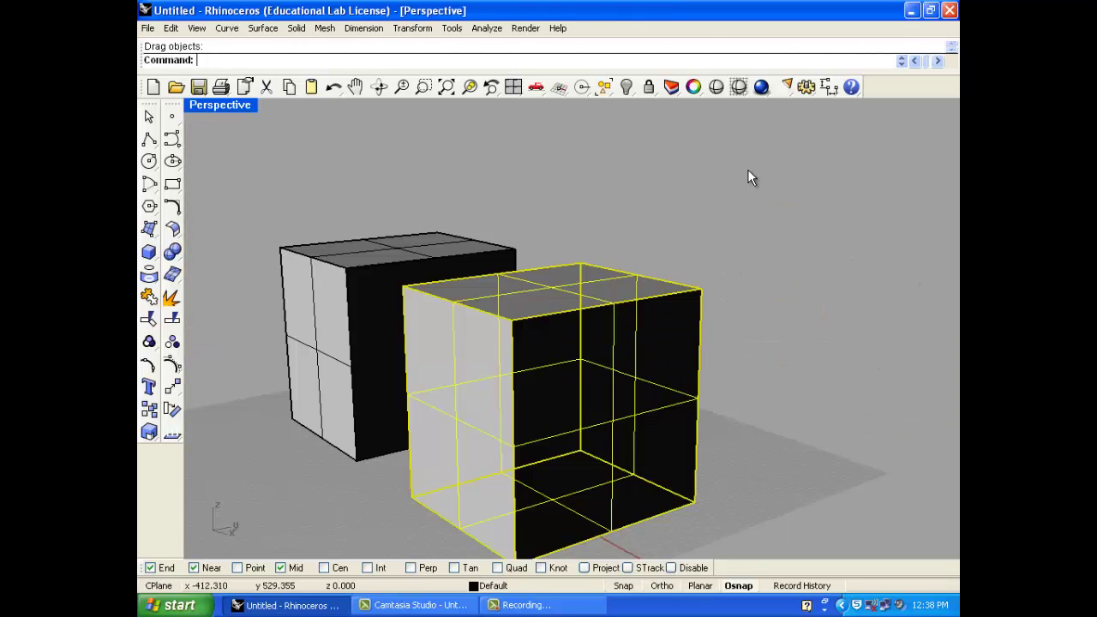
pyautogui.click(747, 169)
# Try filleting the original box's top and front faces with Fillet Surfaces at radius 1, and undo it.
pyautogui.scroll(-4, 703, 204)
pyautogui.scroll(4, 540, 230)
pyautogui.moveTo(549, 233); pyautogui.dragTo(531, 257, button='right')
pyautogui.click(263, 28)
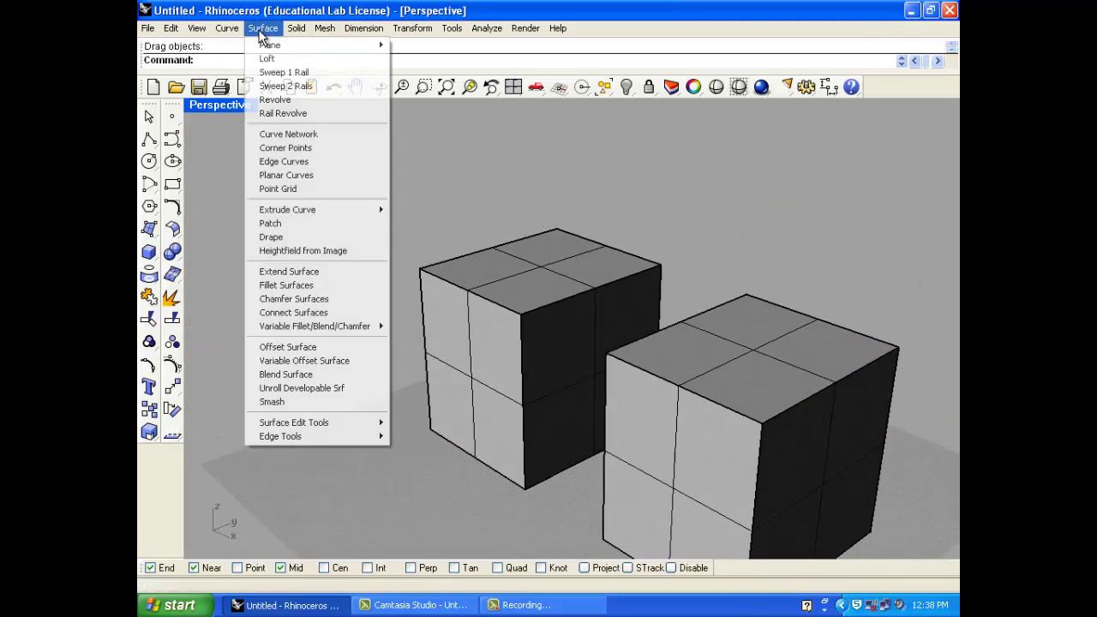
pyautogui.click(291, 285)
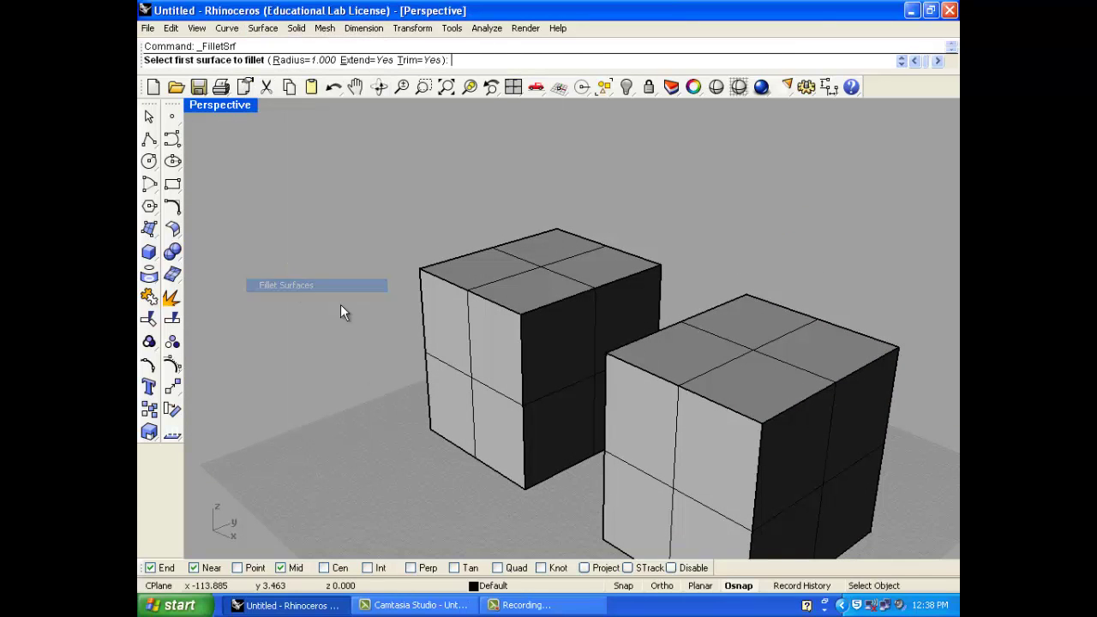
pyautogui.click(506, 272)
pyautogui.click(480, 335)
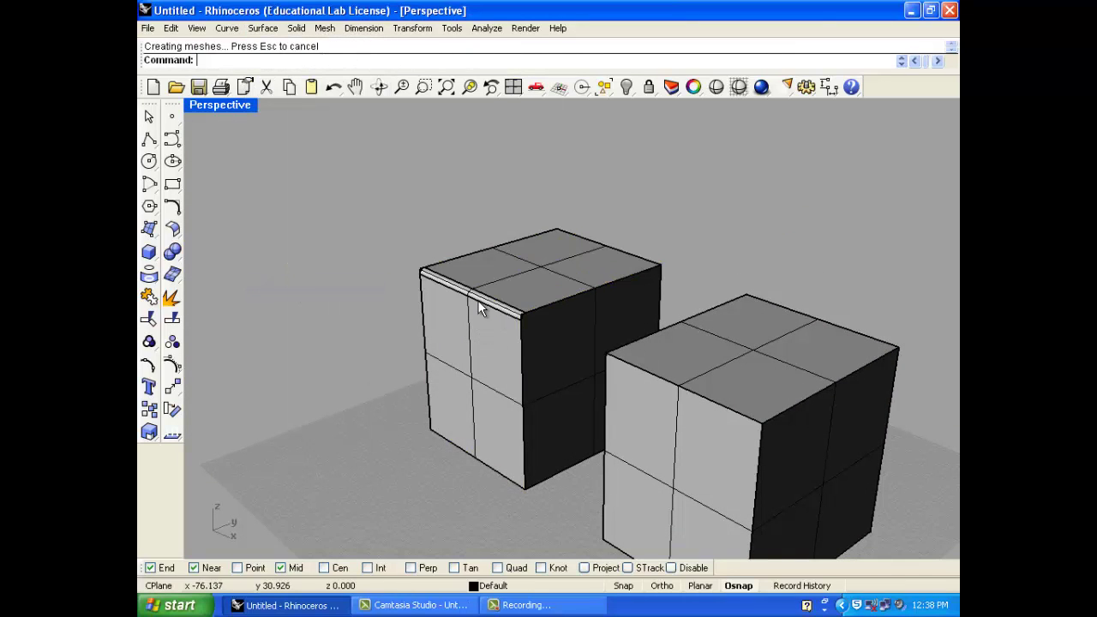
pyautogui.scroll(5, 477, 301)
pyautogui.hotkey('ctrl', 'z')
# Fillet the original box's top and front faces with Fillet Surfaces at radius 5.
pyautogui.rightClick(347, 272)
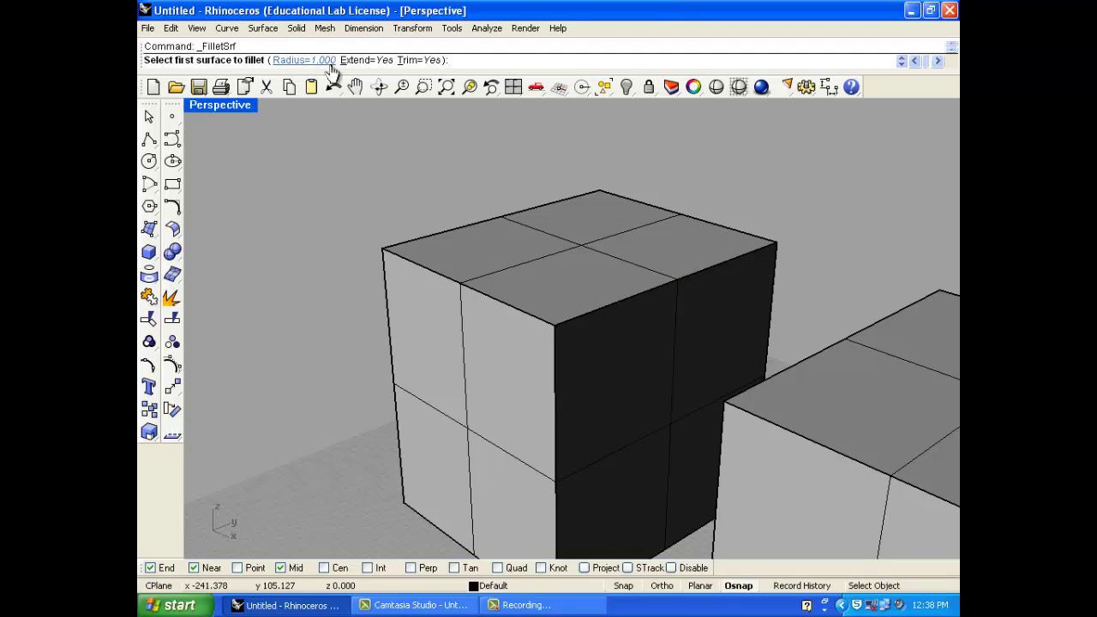
pyautogui.write('5')
pyautogui.press('Return')
pyautogui.click(549, 266)
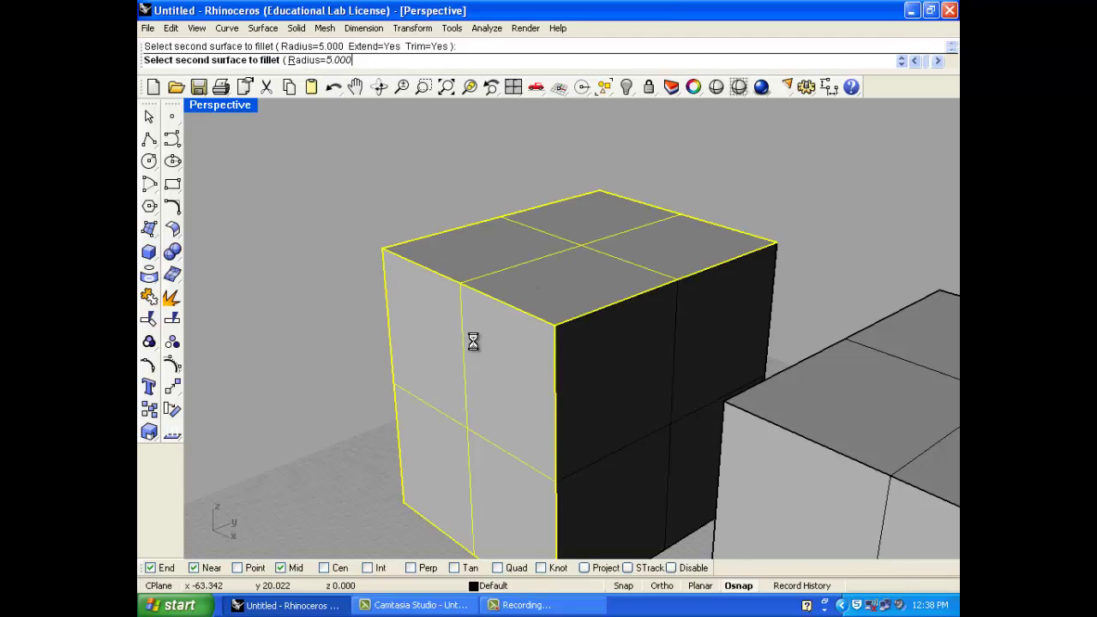
pyautogui.click(467, 343)
pyautogui.scroll(2, 566, 345)
pyautogui.moveTo(566, 345); pyautogui.dragTo(437, 295, button='right')
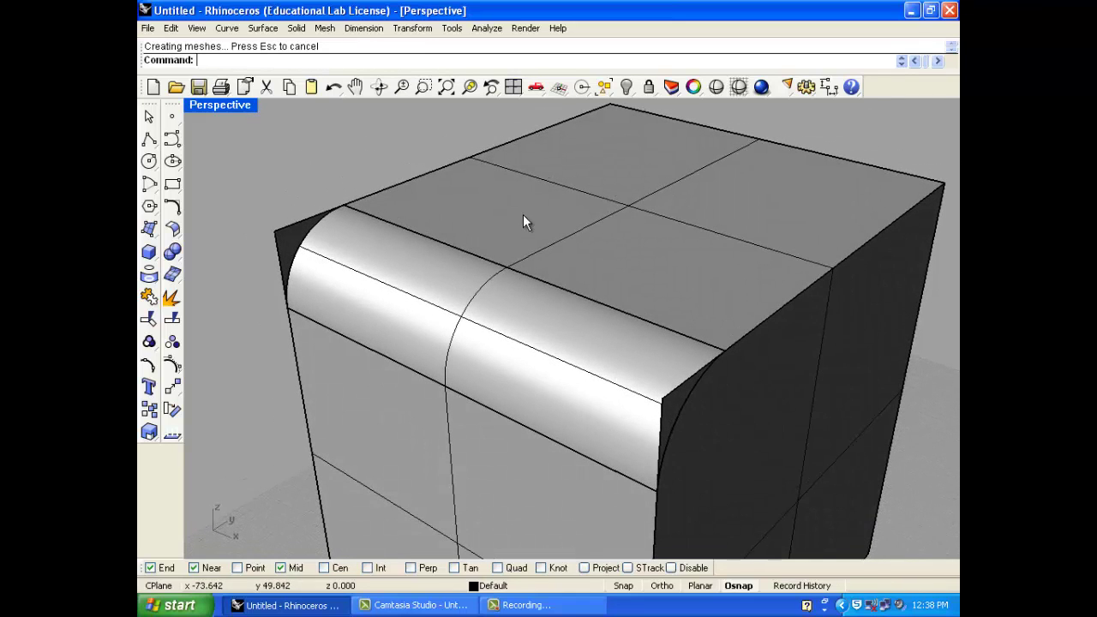
pyautogui.scroll(-1, 520, 353)
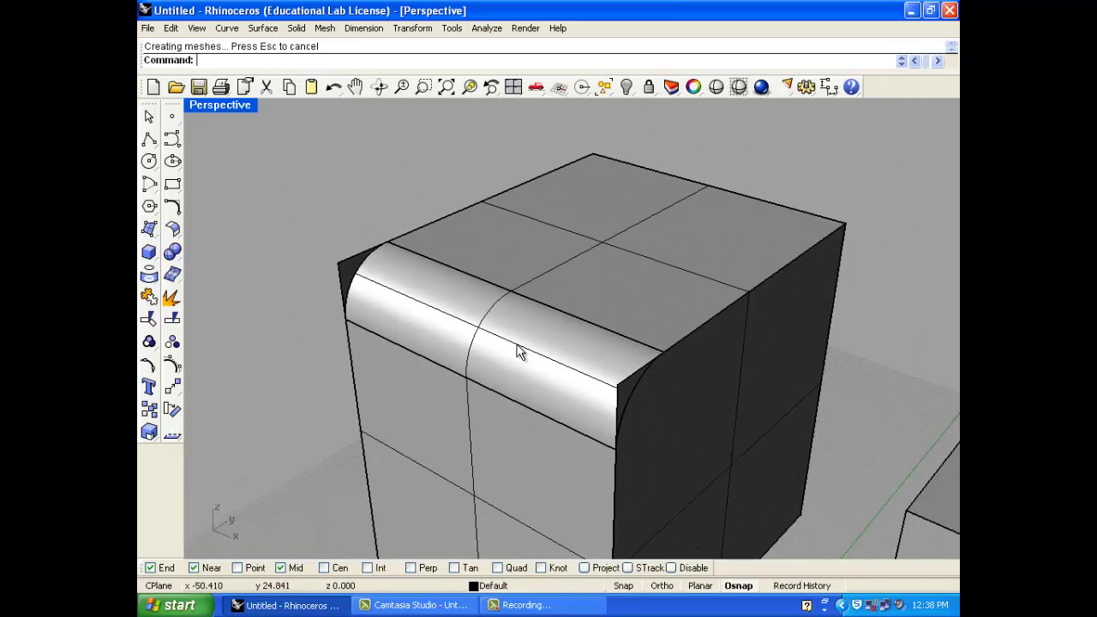
# Surface-fillet the original box's top and side faces, and its front and side faces, meeting at the same corner at radius 5.
pyautogui.moveTo(394, 323); pyautogui.dragTo(548, 318, button='right')
pyautogui.rightClick(580, 279)
pyautogui.click(610, 233)
pyautogui.click(593, 276)
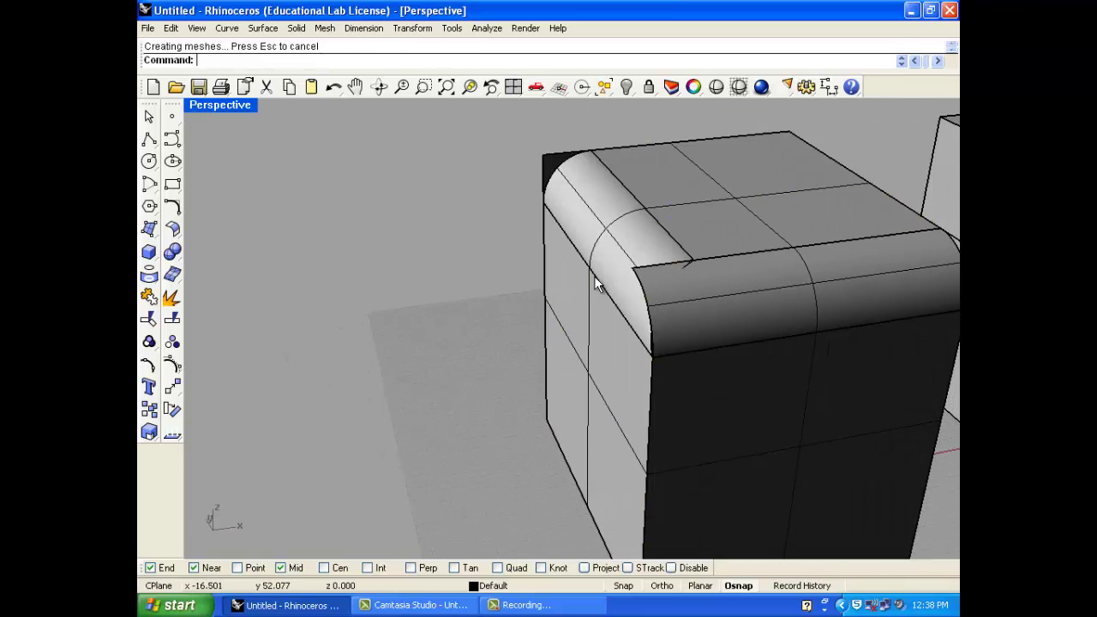
pyautogui.rightClick(679, 372)
pyautogui.click(679, 372)
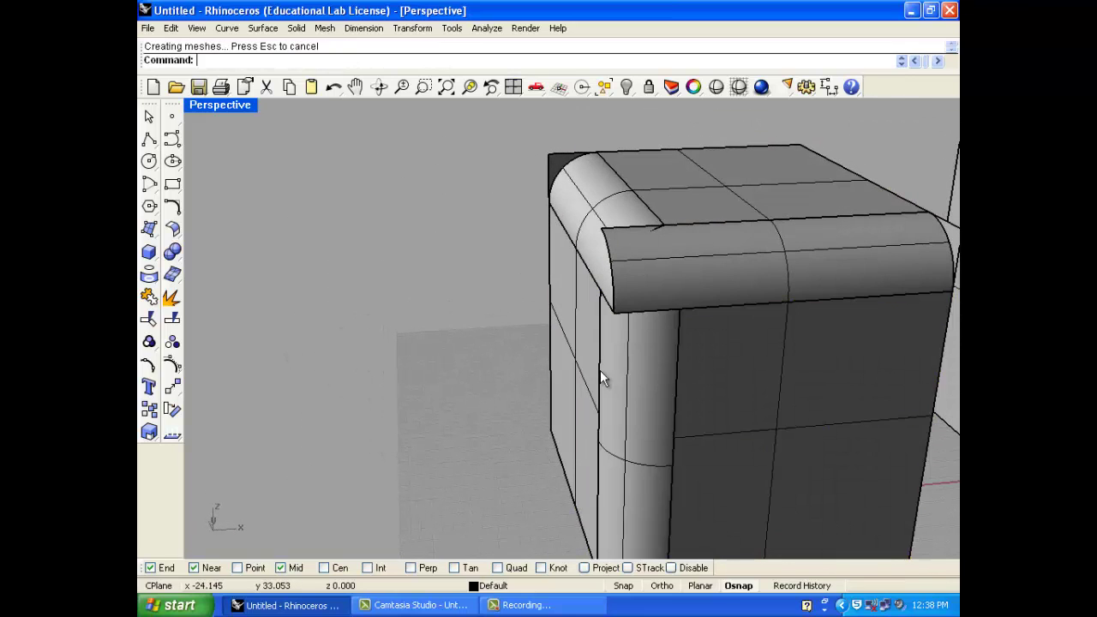
pyautogui.moveTo(644, 274); pyautogui.dragTo(505, 454, button='right')
pyautogui.scroll(7, 503, 359)
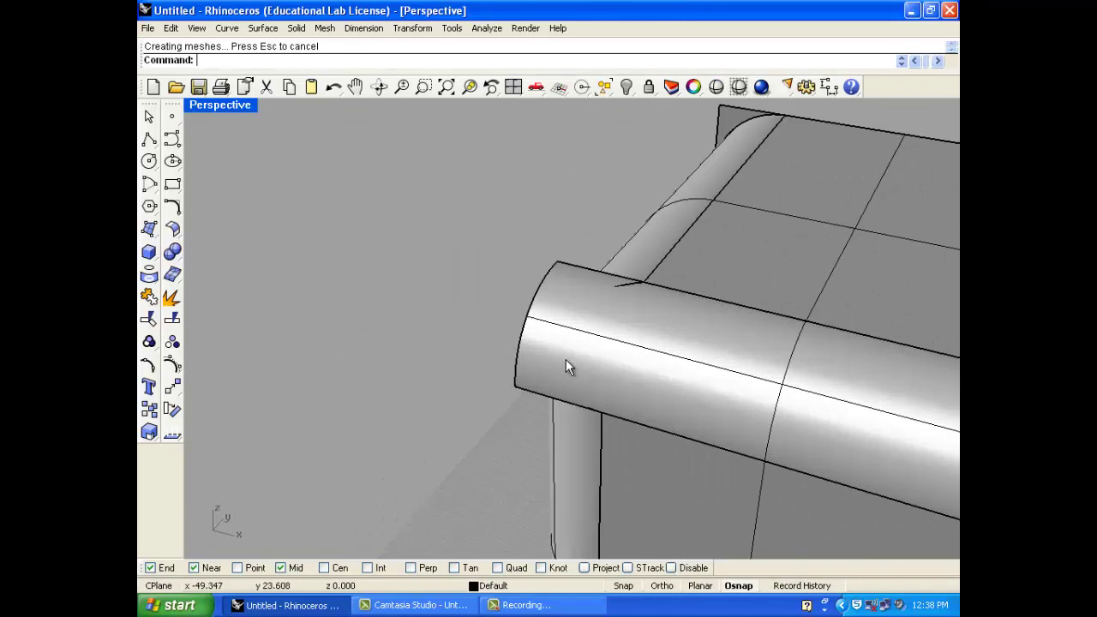
pyautogui.moveTo(605, 336); pyautogui.dragTo(514, 173, button='right')
# Fillet the copied box's top front edge with Fillet Edge at radius 5.
pyautogui.scroll(-10, 441, 267)
pyautogui.scroll(3, 500, 337)
pyautogui.click(297, 29)
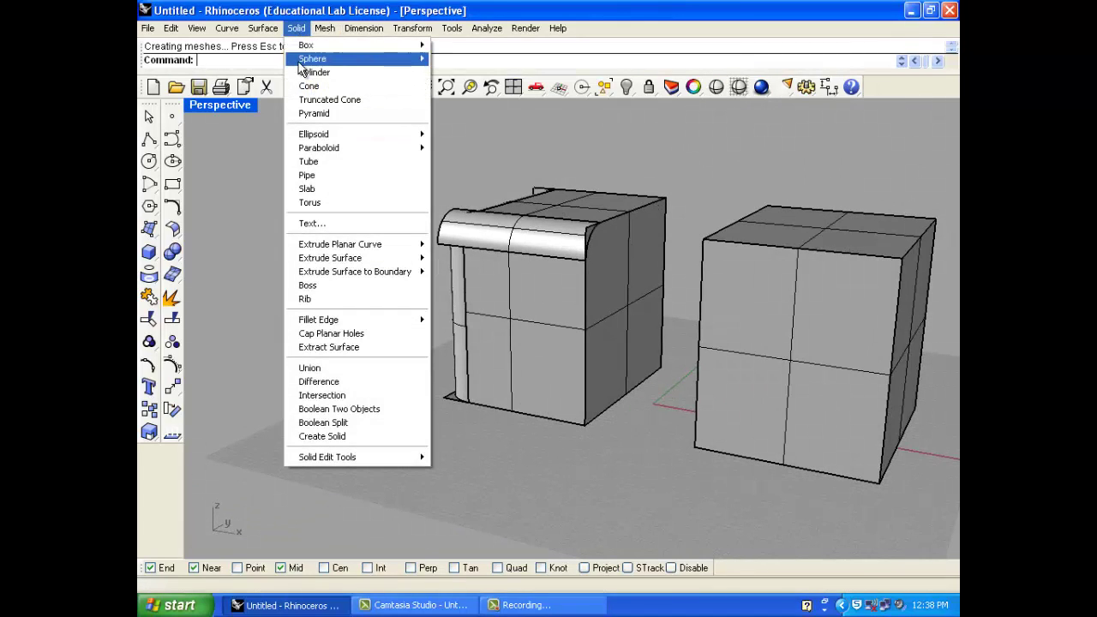
pyautogui.moveTo(356, 322)
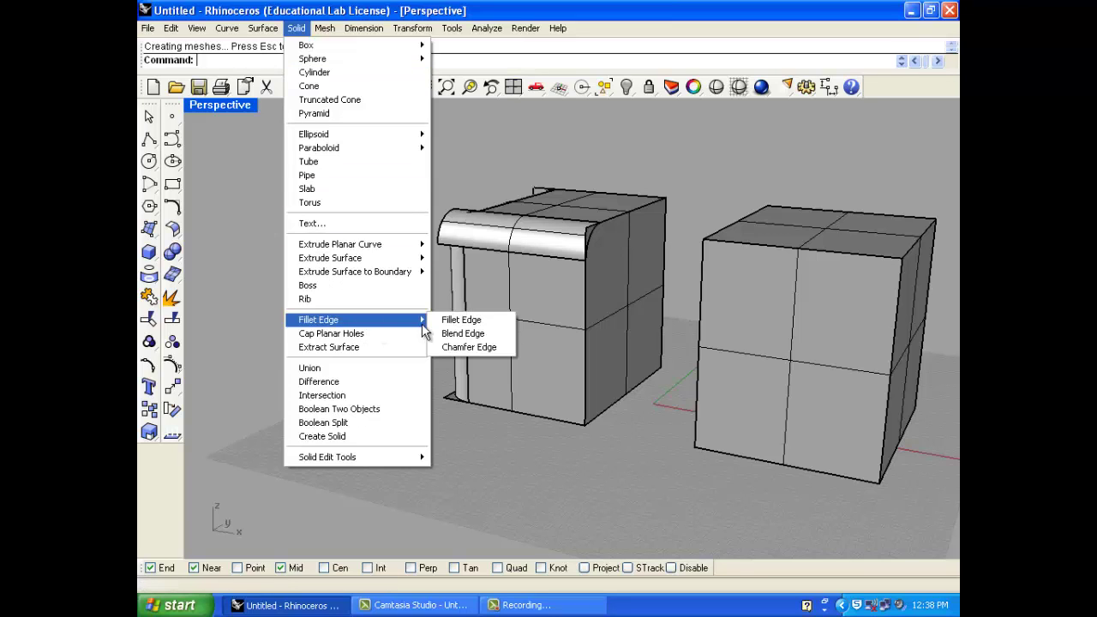
pyautogui.click(455, 320)
pyautogui.scroll(2, 748, 236)
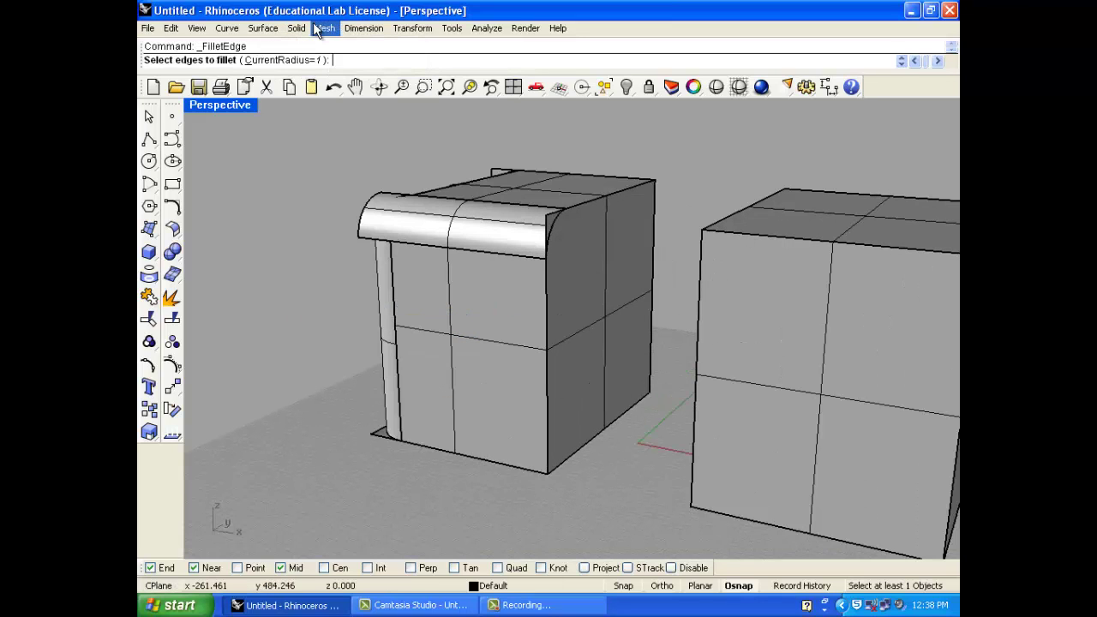
pyautogui.write('5')
pyautogui.press('Return')
pyautogui.scroll(-3, 688, 216)
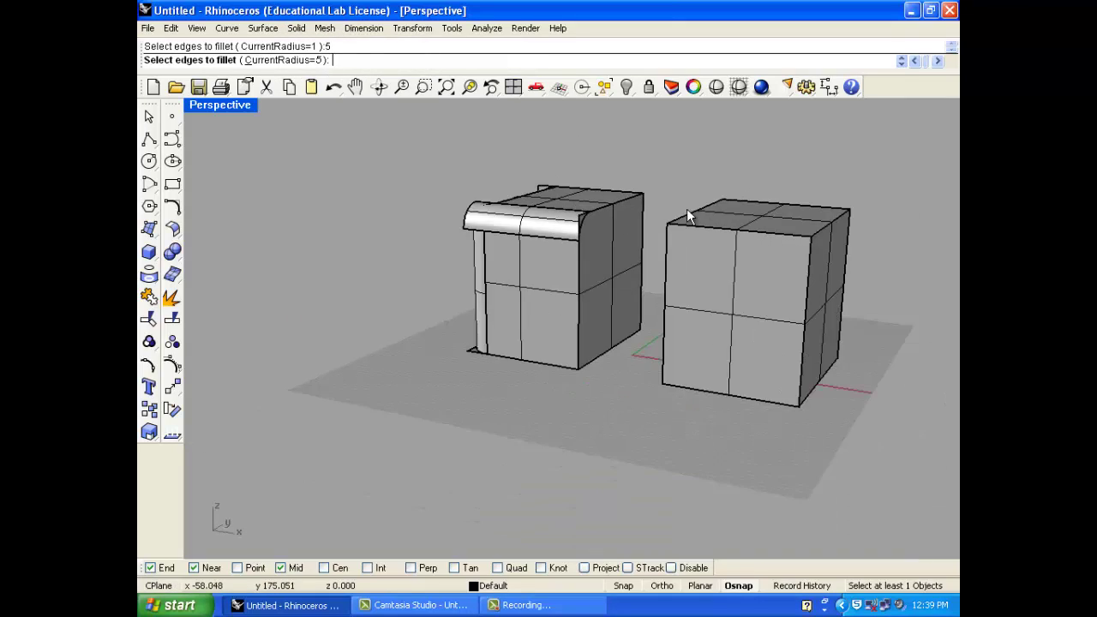
pyautogui.press('Return')
pyautogui.press('Return')
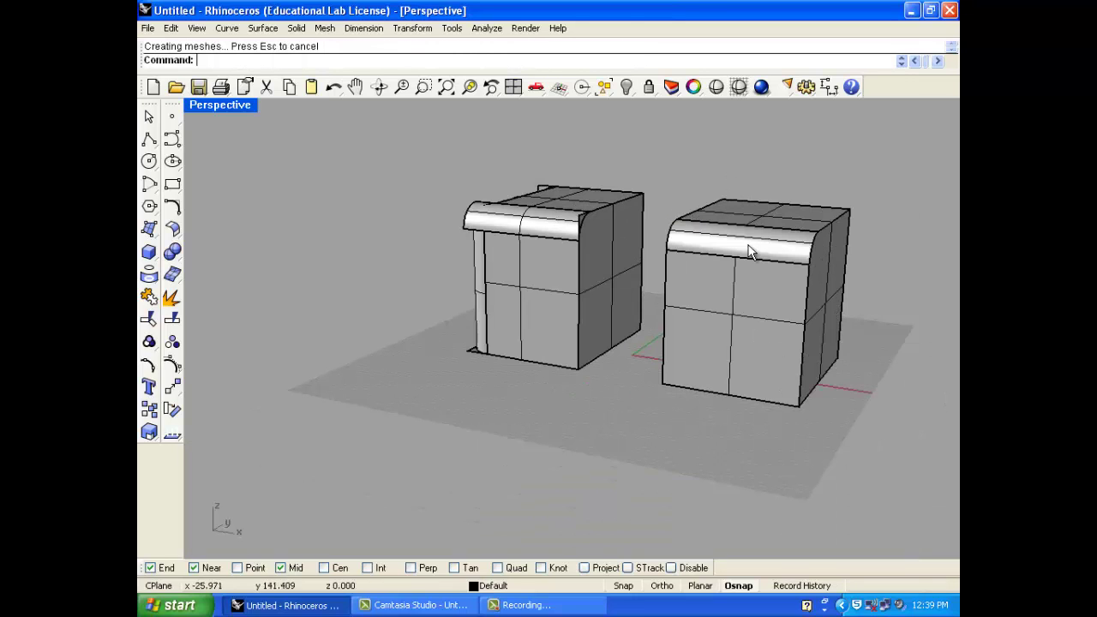
# Fillet the copied box's adjoining top side edge and vertical corner edge one at a time with Fillet Edge at radius 5.
pyautogui.scroll(3, 821, 242)
pyautogui.moveTo(821, 239); pyautogui.dragTo(784, 260, button='right')
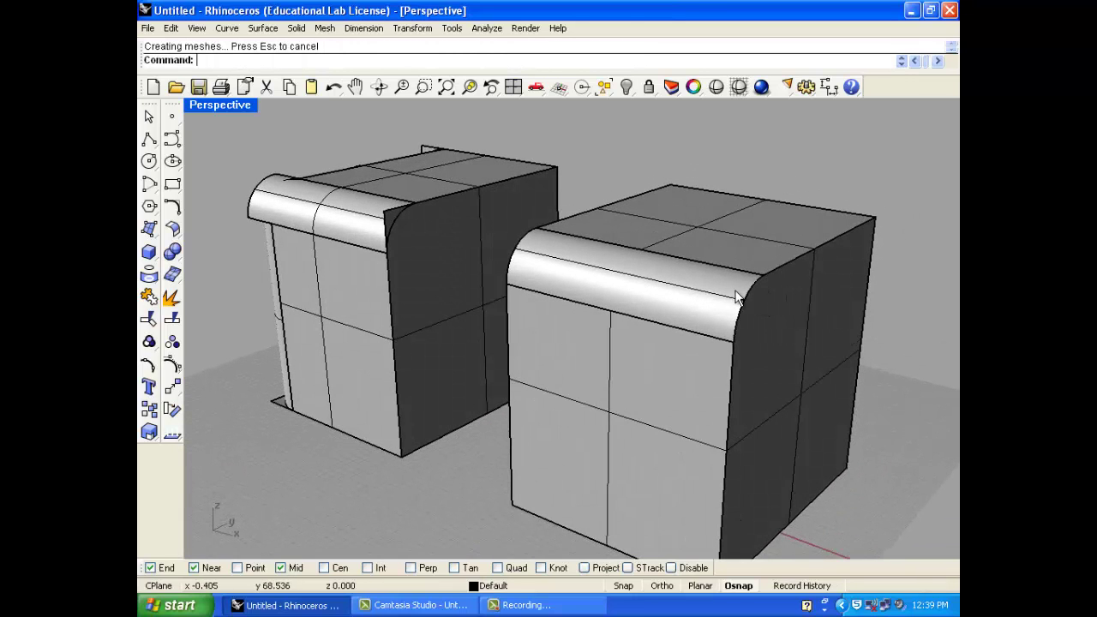
pyautogui.moveTo(737, 296); pyautogui.dragTo(685, 279, button='right')
pyautogui.scroll(2, 712, 278)
pyautogui.press('Return')
pyautogui.click(716, 263)
pyautogui.press('Return')
pyautogui.press('Return')
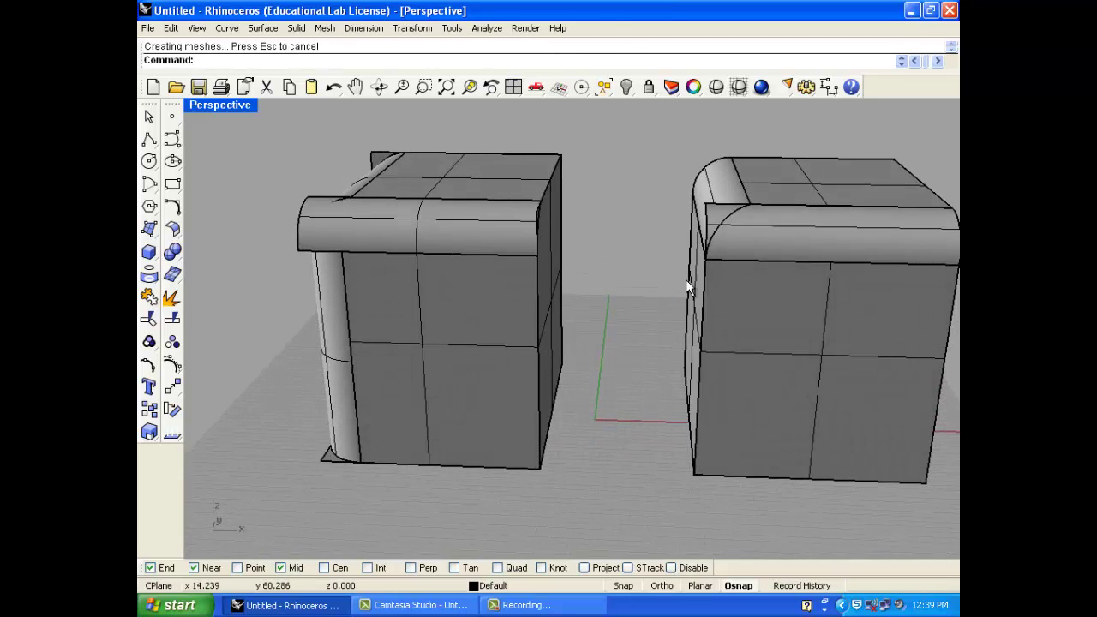
pyautogui.scroll(2, 685, 279)
pyautogui.press('Return')
pyautogui.click(707, 307)
pyautogui.press('Return')
# Fillet the three edges meeting at the copied box's front corner in a single Fillet Edge operation at radius 5.
pyautogui.press('Return')
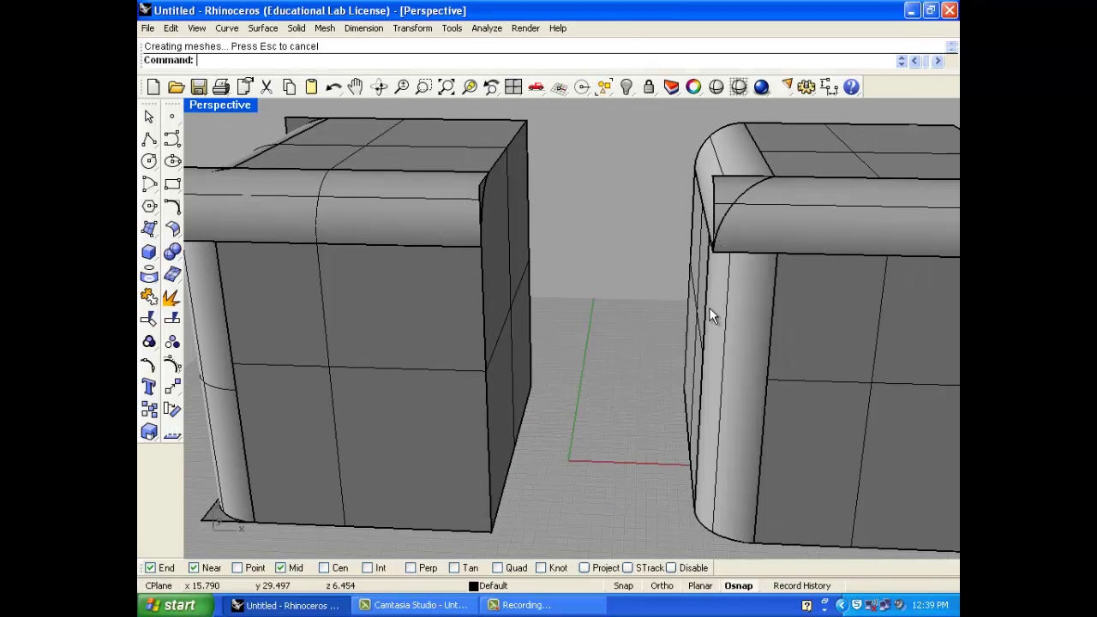
# Undo the separately made edge fillets on the copied box.
pyautogui.scroll(-2, 698, 271)
pyautogui.click(722, 214)
pyautogui.click(668, 246)
pyautogui.moveTo(734, 243); pyautogui.dragTo(671, 243, button='right')
pyautogui.hotkey('ctrl', 'z')
pyautogui.hotkey('ctrl', 'z')
pyautogui.press('Return')
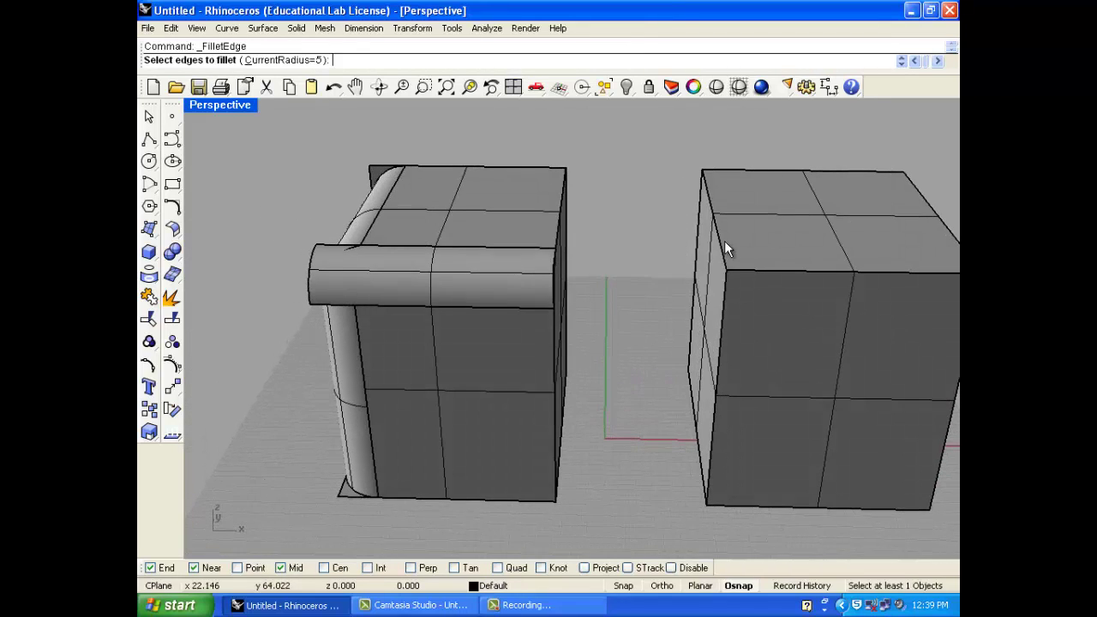
pyautogui.moveTo(712, 280); pyautogui.dragTo(710, 283)
pyautogui.press('Return')
pyautogui.press('Return')
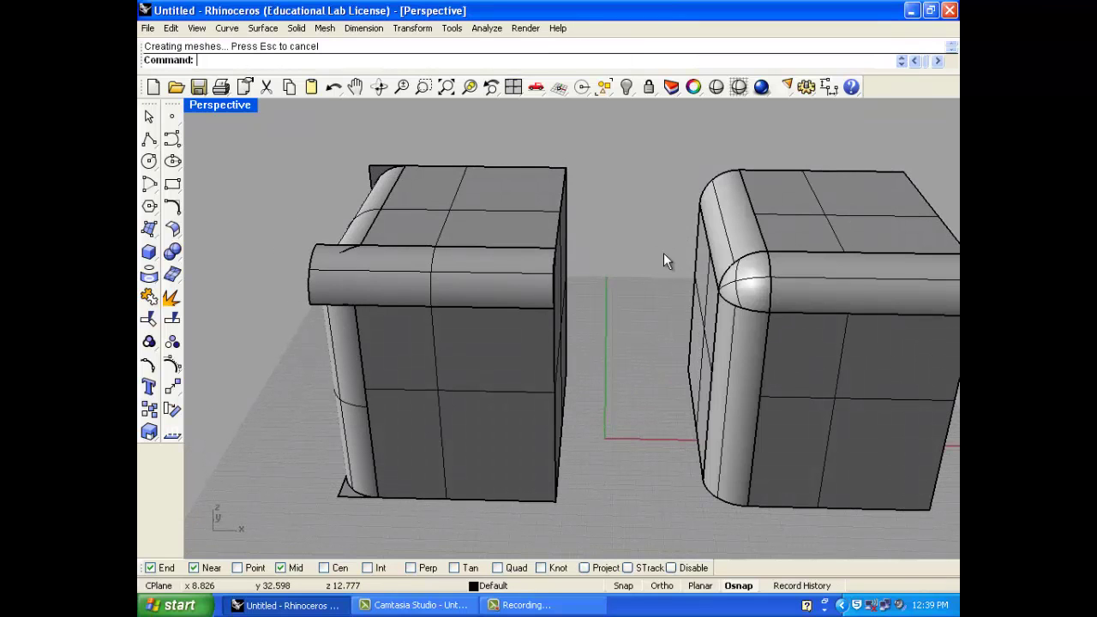
# Compare the corner of the surface-filleted box with the corner of the edge-filleted box from several angles.
pyautogui.moveTo(710, 272); pyautogui.dragTo(506, 214, button='right')
pyautogui.scroll(-5, 665, 236)
pyautogui.scroll(3, 483, 197)
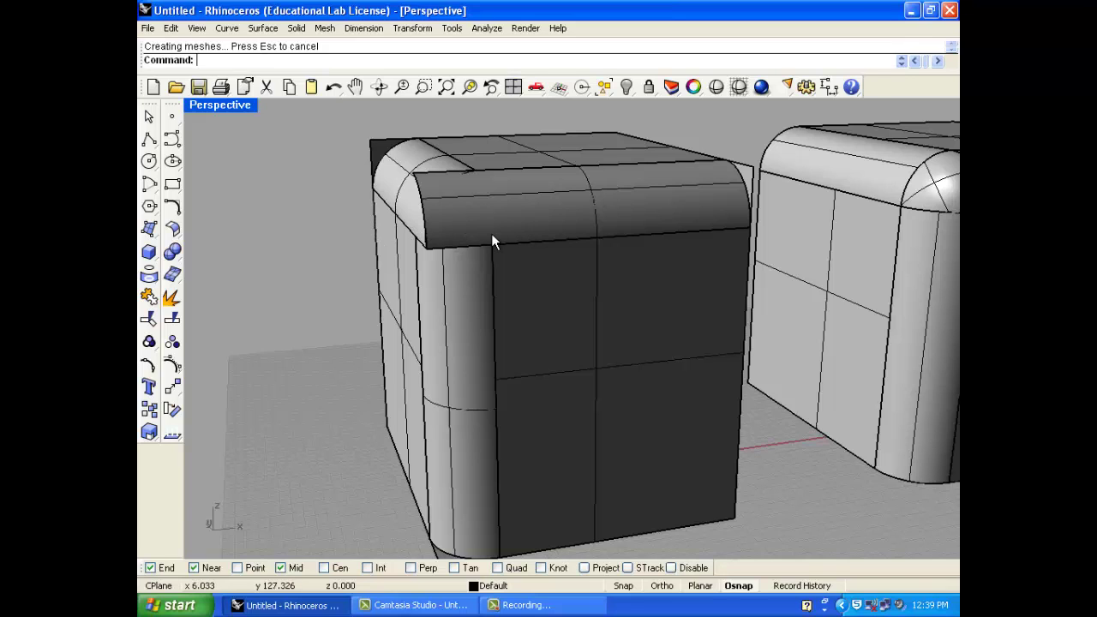
pyautogui.moveTo(492, 235); pyautogui.dragTo(483, 232, button='right')
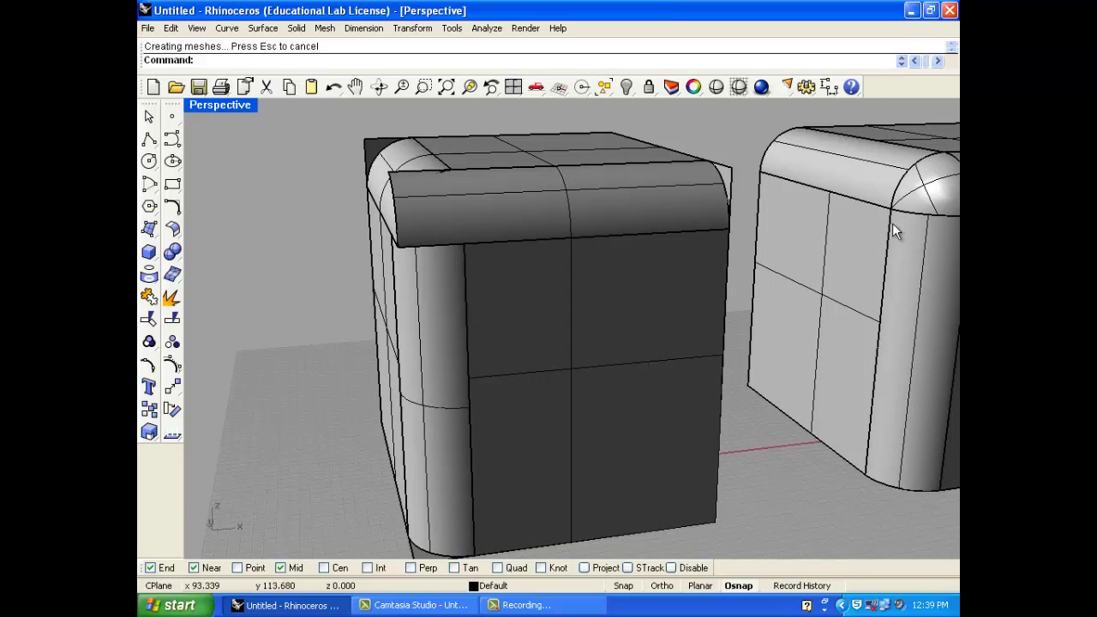
pyautogui.moveTo(892, 224); pyautogui.dragTo(876, 208, button='right')
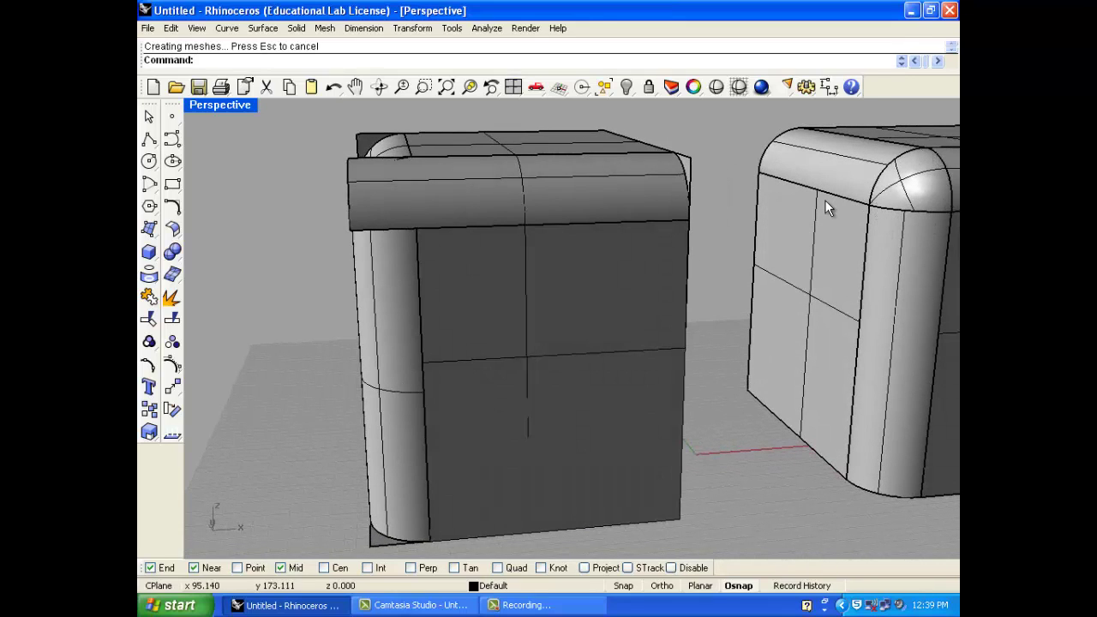
pyautogui.scroll(-5, 824, 207)
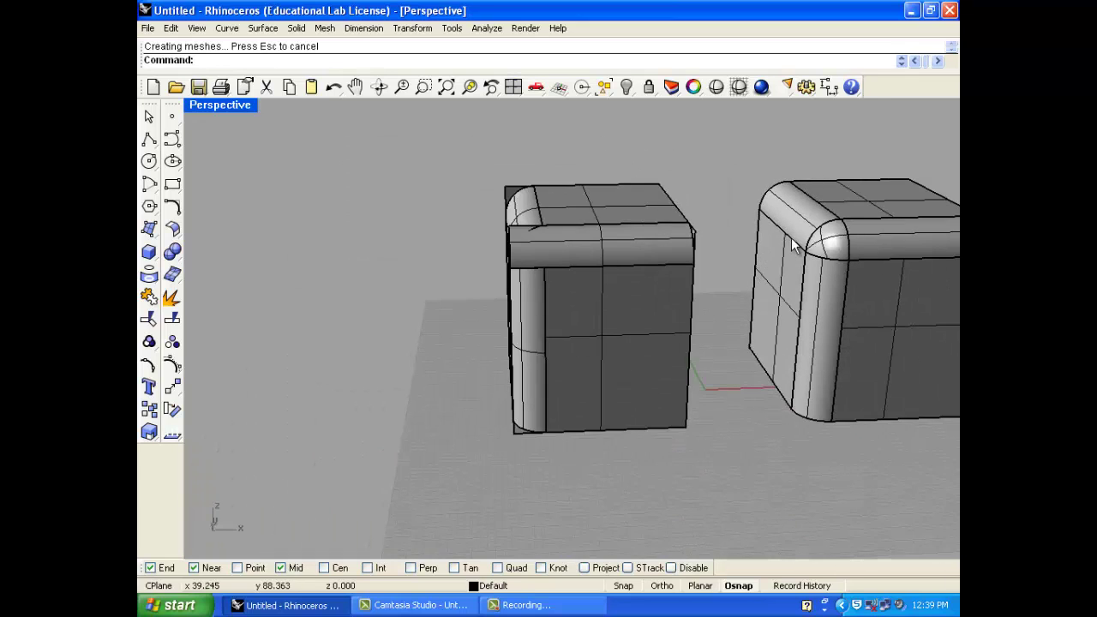
pyautogui.moveTo(795, 246); pyautogui.dragTo(818, 187, button='right')
# Delete both boxes and the remaining fillet surface.
pyautogui.moveTo(496, 313); pyautogui.dragTo(436, 341)
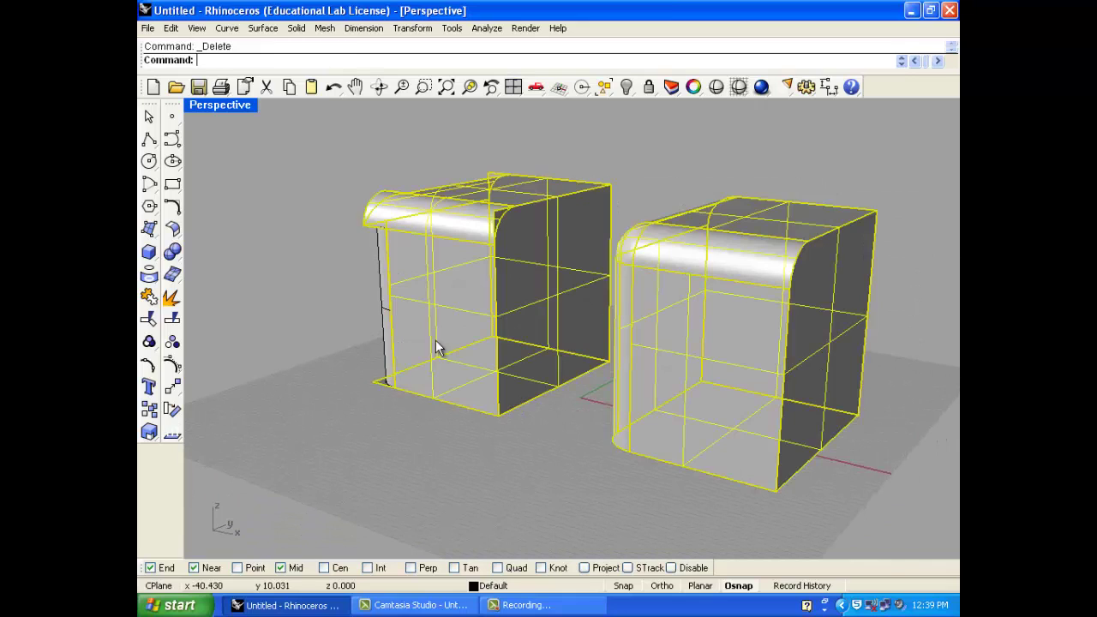
pyautogui.press('Delete')
pyautogui.click(386, 310)
pyautogui.press('Delete')
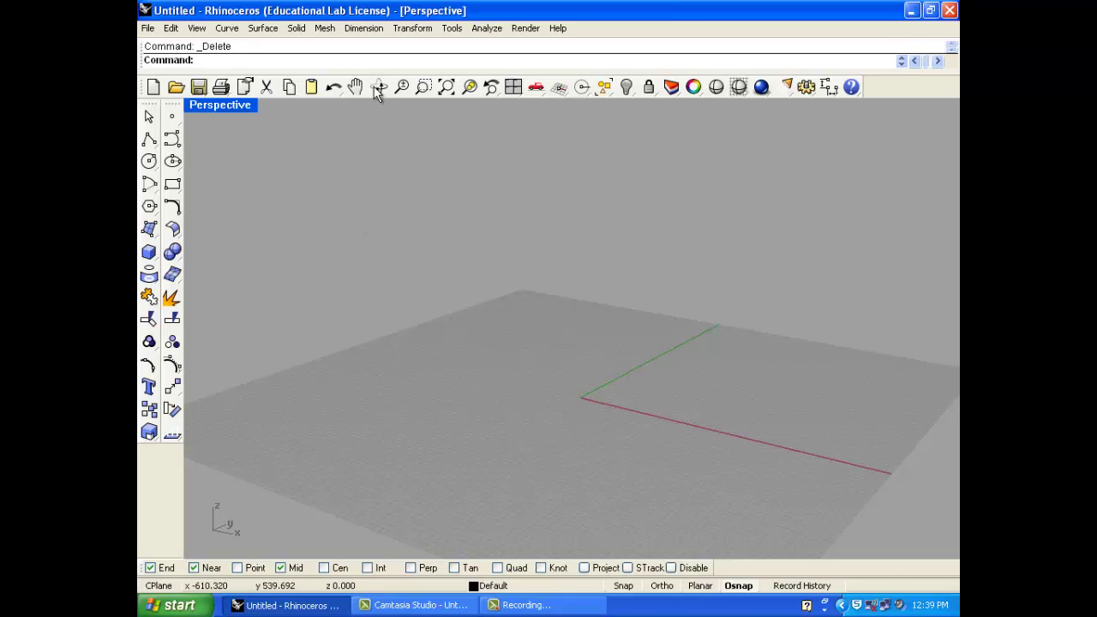
# Restore the four-viewport layout.
pyautogui.click(297, 29)
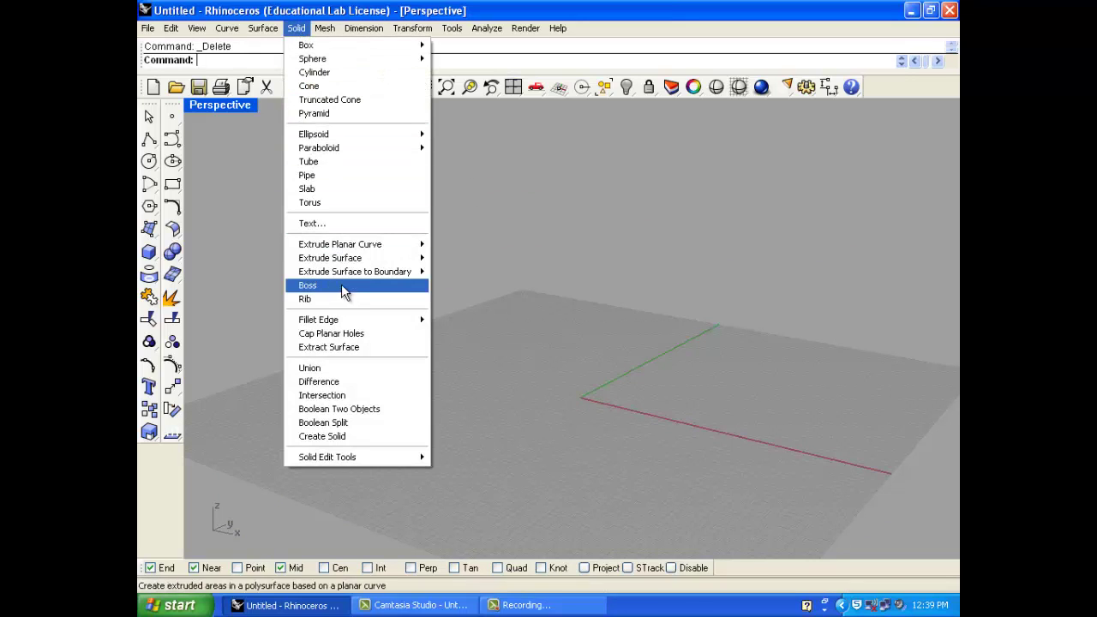
pyautogui.moveTo(377, 321)
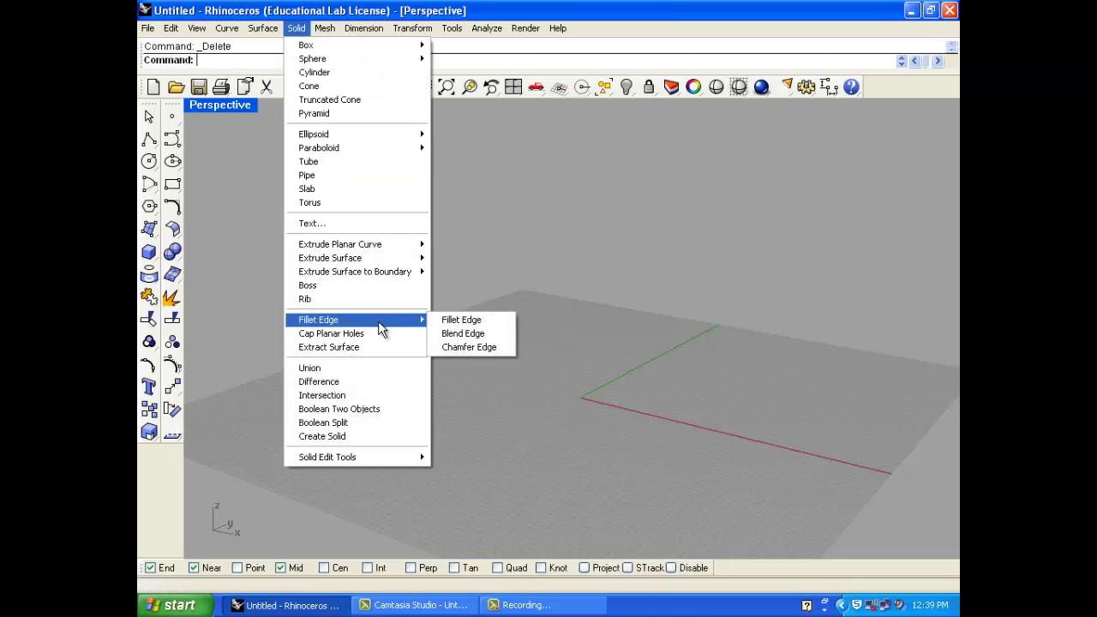
pyautogui.click(549, 259)
pyautogui.doubleClick(215, 116)
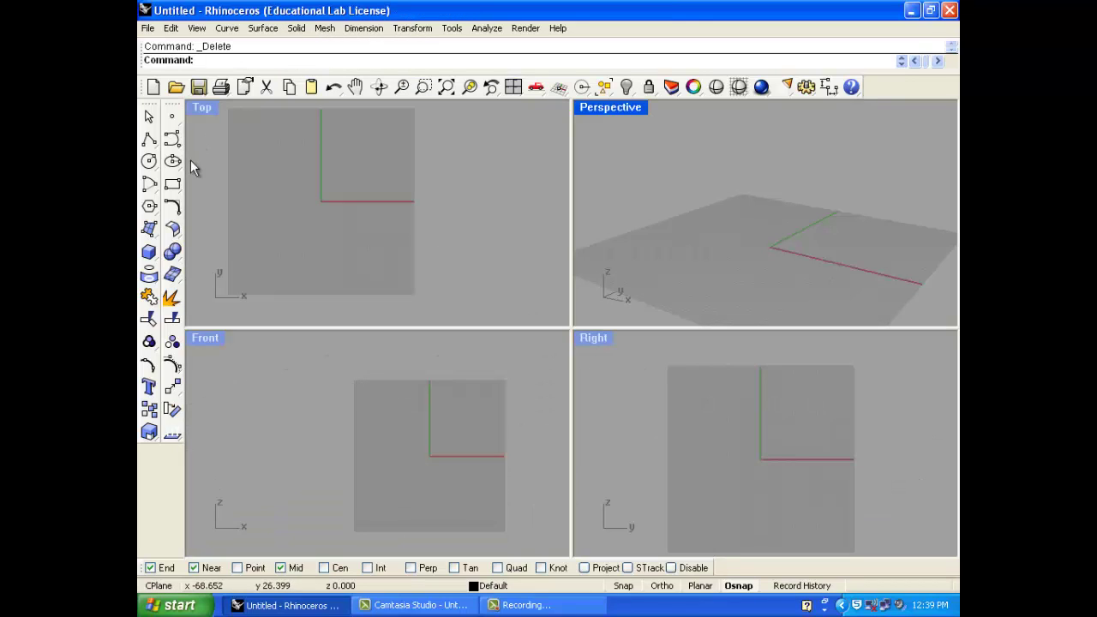
# Draw a box over the origin with a base of about 48 by 39 units and a height of about 27.
pyautogui.click(149, 250)
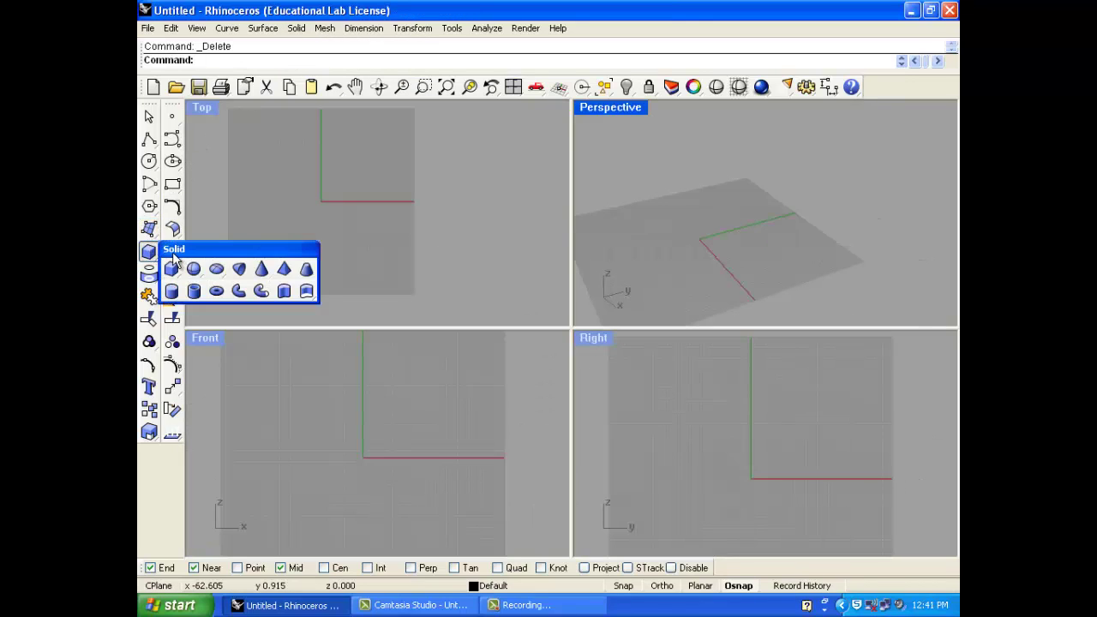
pyautogui.click(173, 264)
pyautogui.click(284, 179)
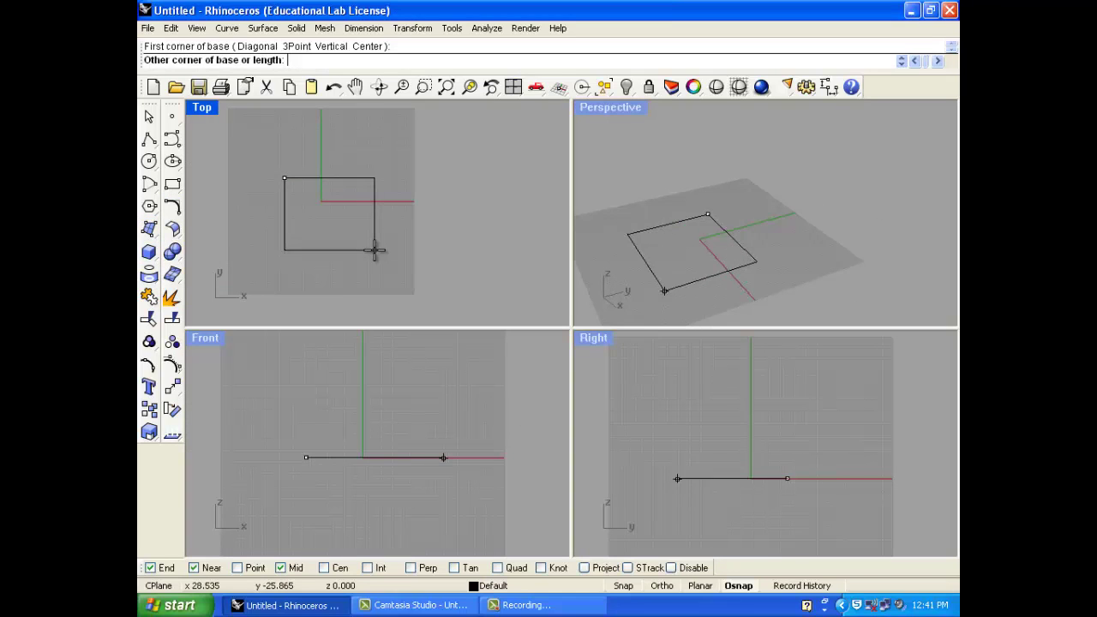
pyautogui.click(374, 250)
pyautogui.click(426, 377)
# Move the box's top rear edge outward and upward with Move Edge, using the edge's end as the base point.
pyautogui.click(297, 28)
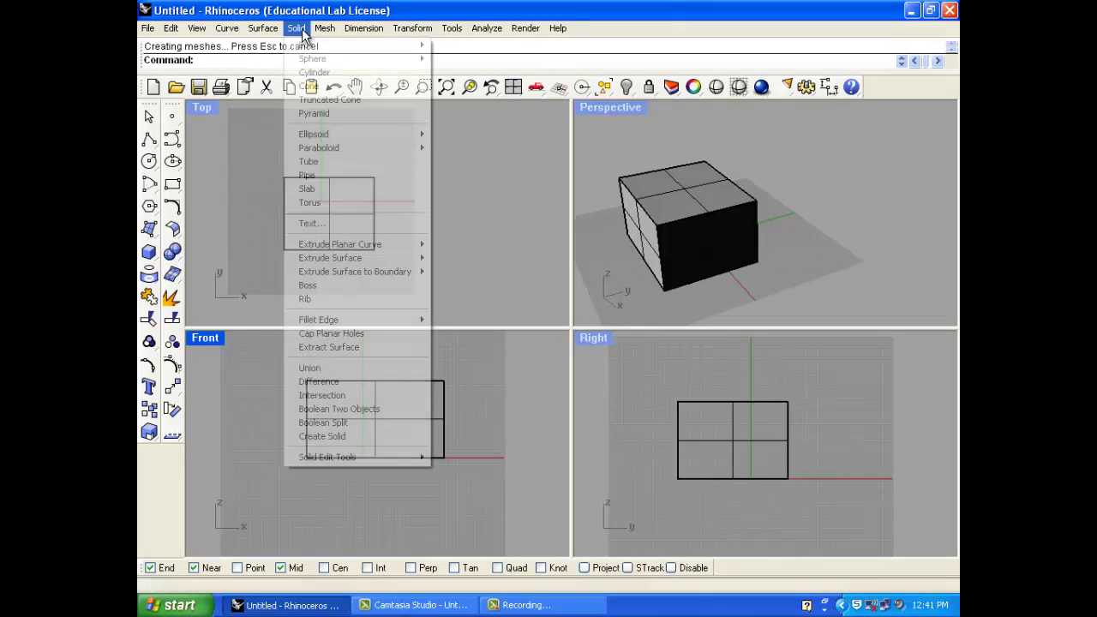
pyautogui.moveTo(380, 457)
pyautogui.moveTo(454, 461)
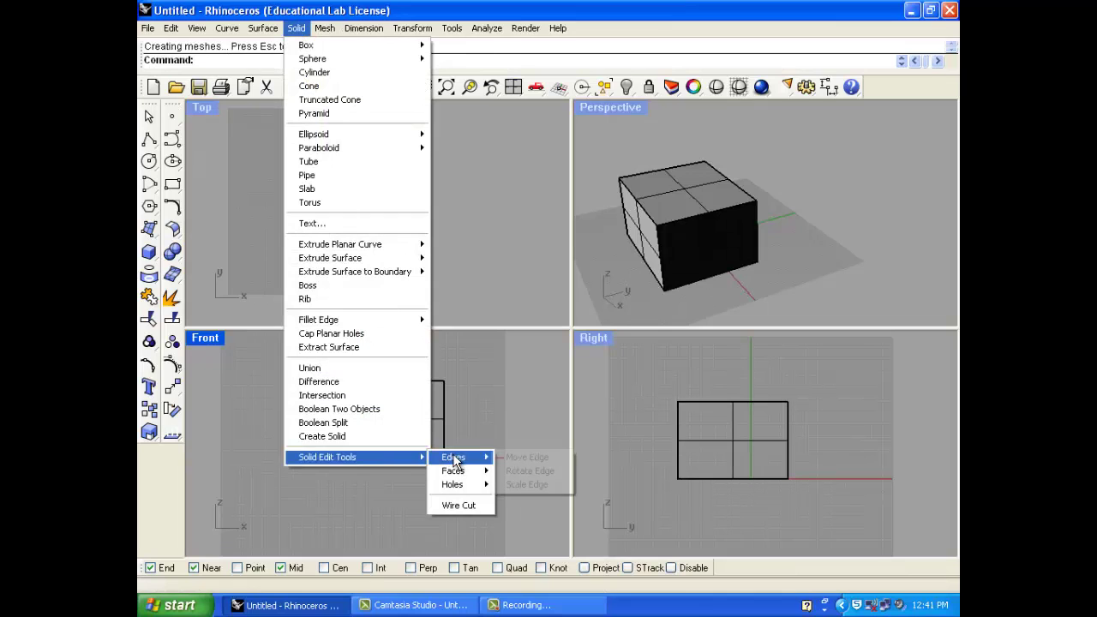
pyautogui.click(526, 457)
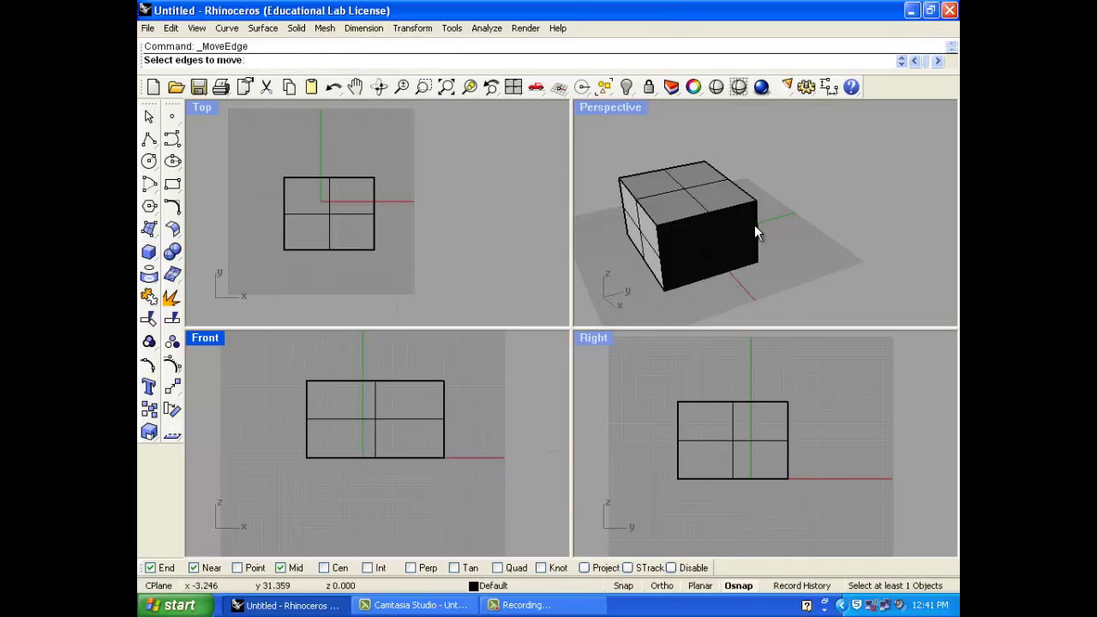
pyautogui.click(732, 182)
pyautogui.press('Return')
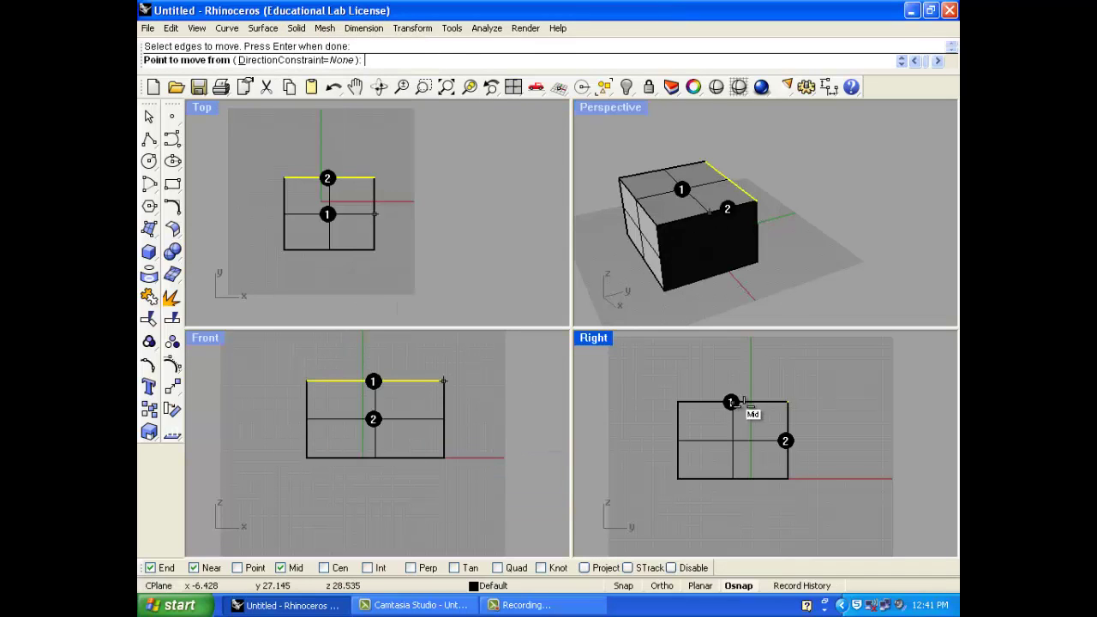
pyautogui.click(786, 401)
pyautogui.click(848, 358)
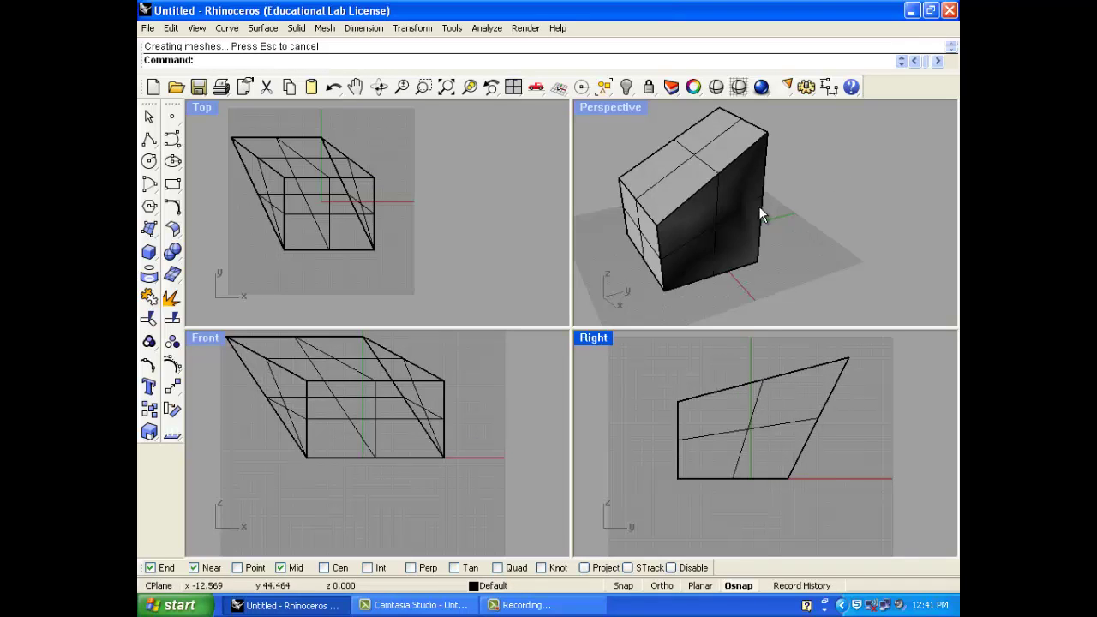
# Move the vertical edge at the box's front-left corner outward from its lower end with Move Edge.
pyautogui.moveTo(761, 213); pyautogui.dragTo(696, 202, button='right')
pyautogui.press('Return')
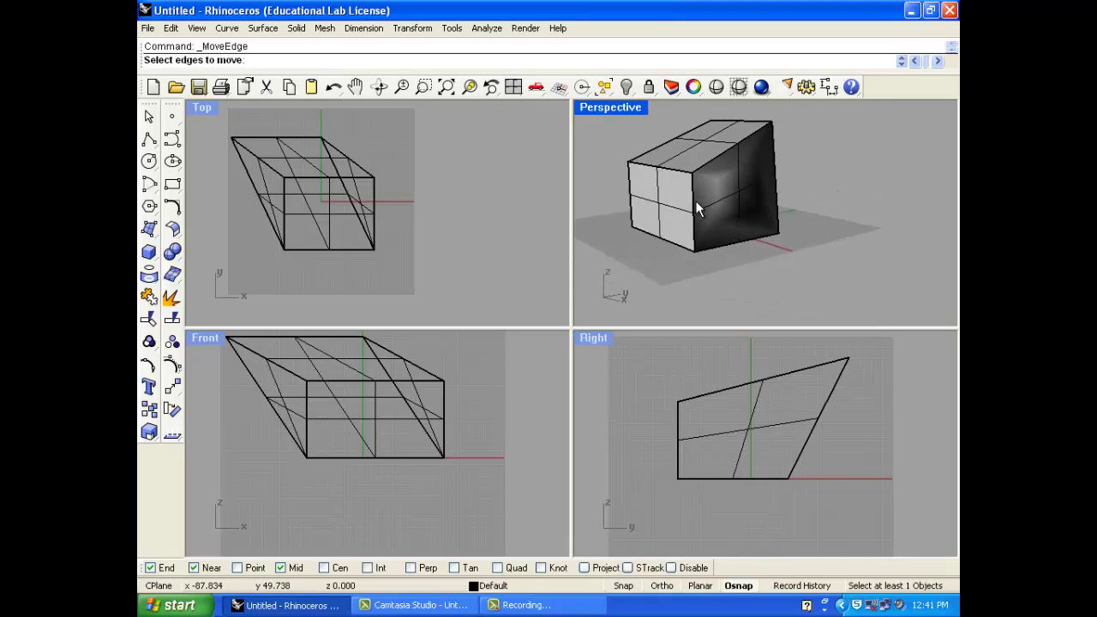
pyautogui.click(628, 195)
pyautogui.press('Return')
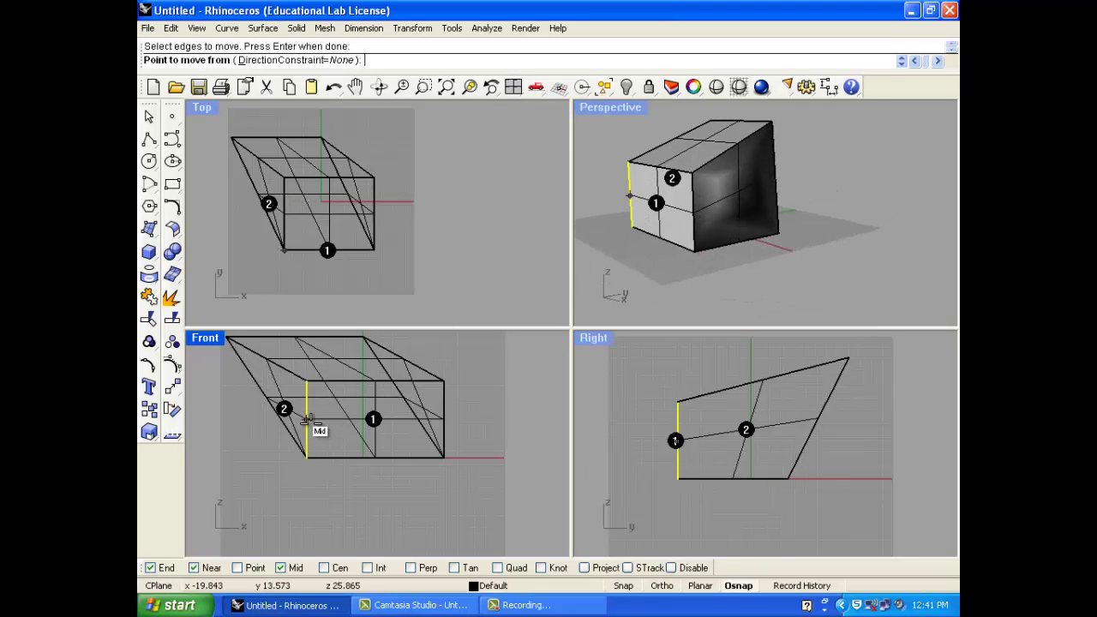
pyautogui.click(286, 251)
pyautogui.click(269, 276)
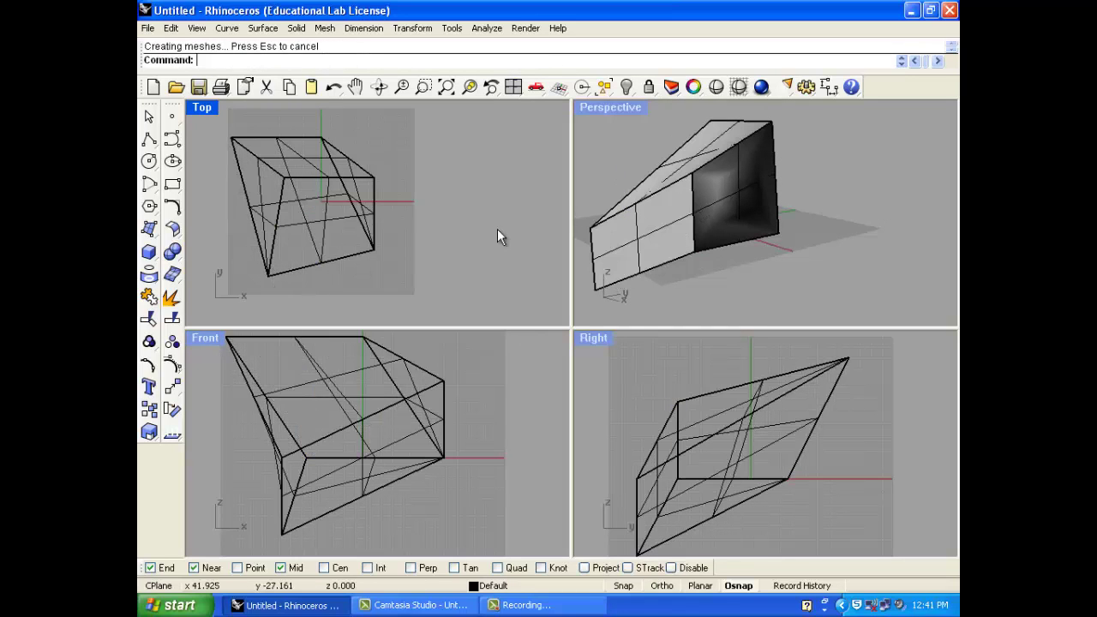
# Raise the top front edge of the deformed box with Move Edge, picking the base point on the edge.
pyautogui.moveTo(729, 239); pyautogui.dragTo(807, 222, button='right')
pyautogui.press('Return')
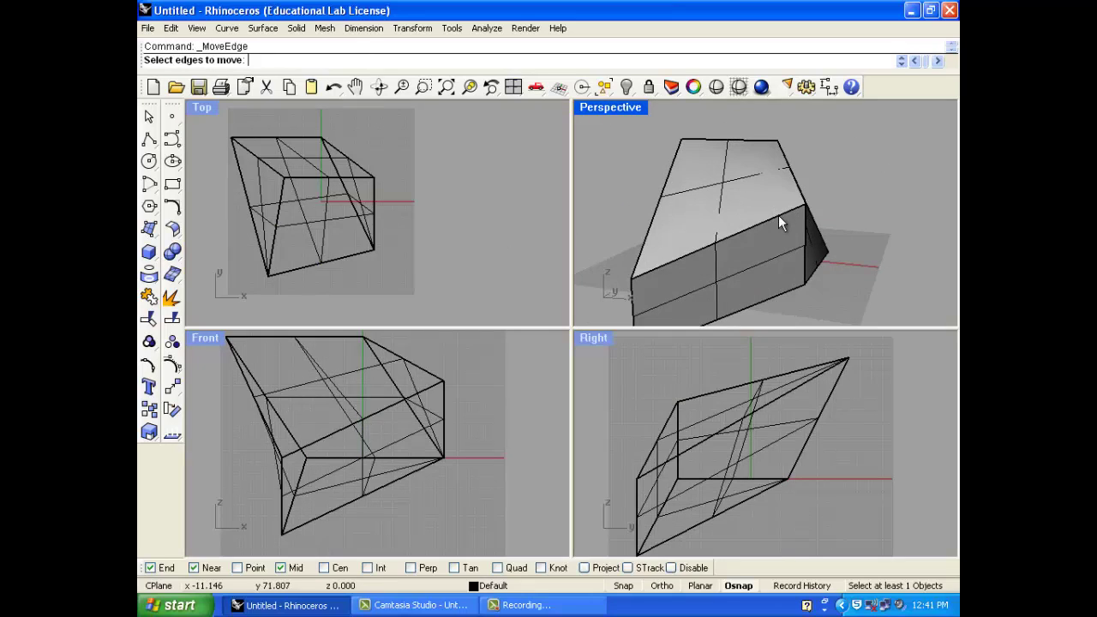
pyautogui.click(778, 215)
pyautogui.rightClick(667, 417)
pyautogui.click(664, 424)
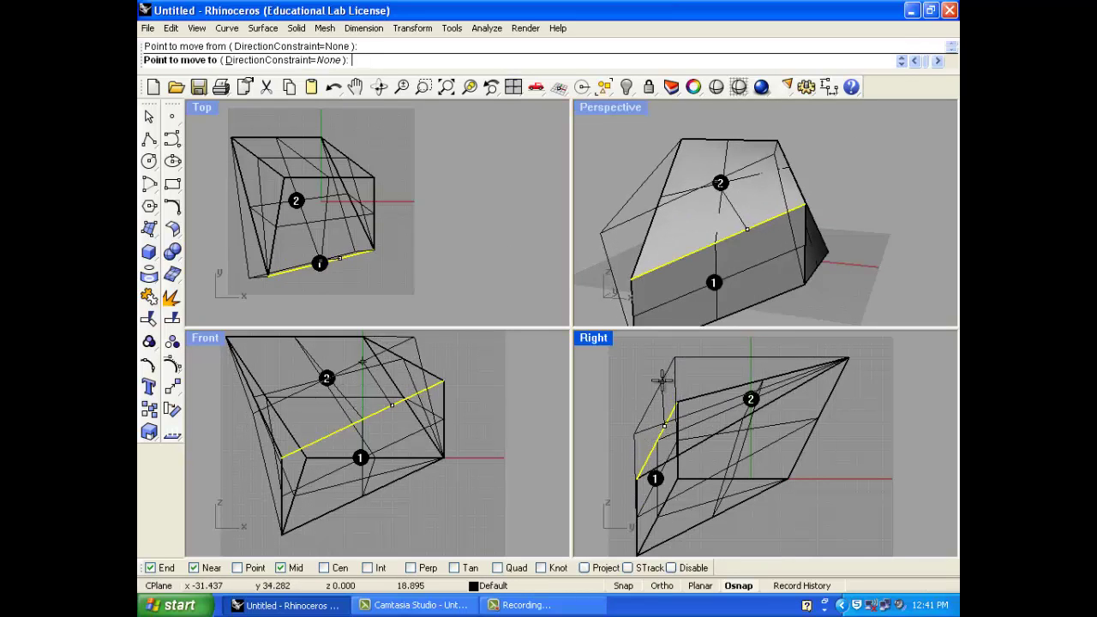
pyautogui.click(661, 379)
# Draw a vertical cylinder about 81 units tall inside the deformed box and shift it down to pass through the top and bottom.
pyautogui.moveTo(819, 198); pyautogui.dragTo(731, 216, button='right')
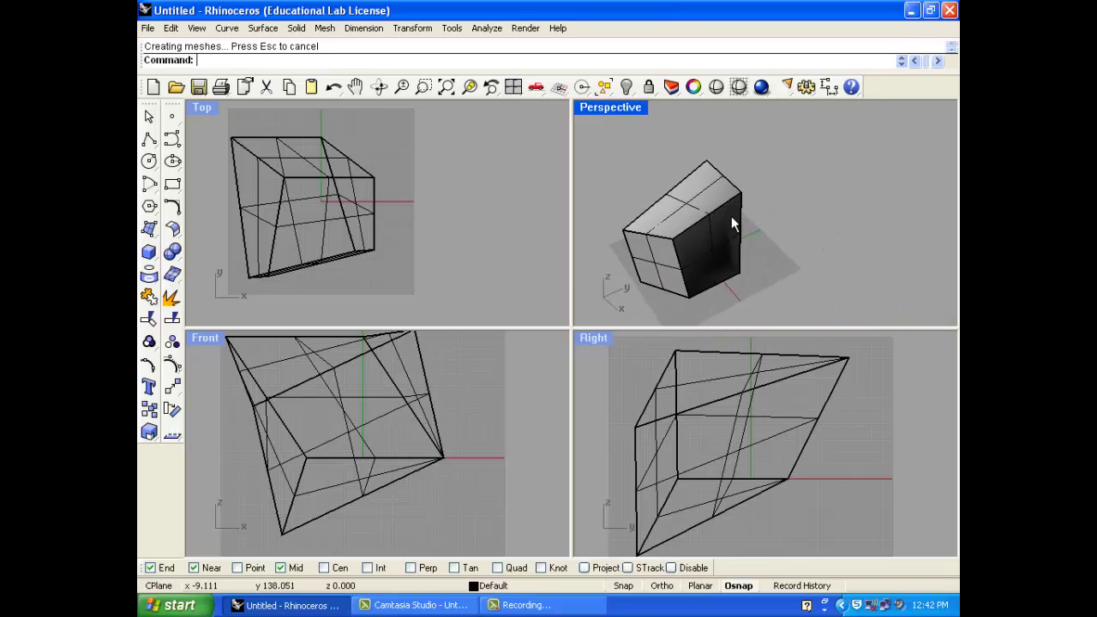
pyautogui.scroll(6, 731, 198)
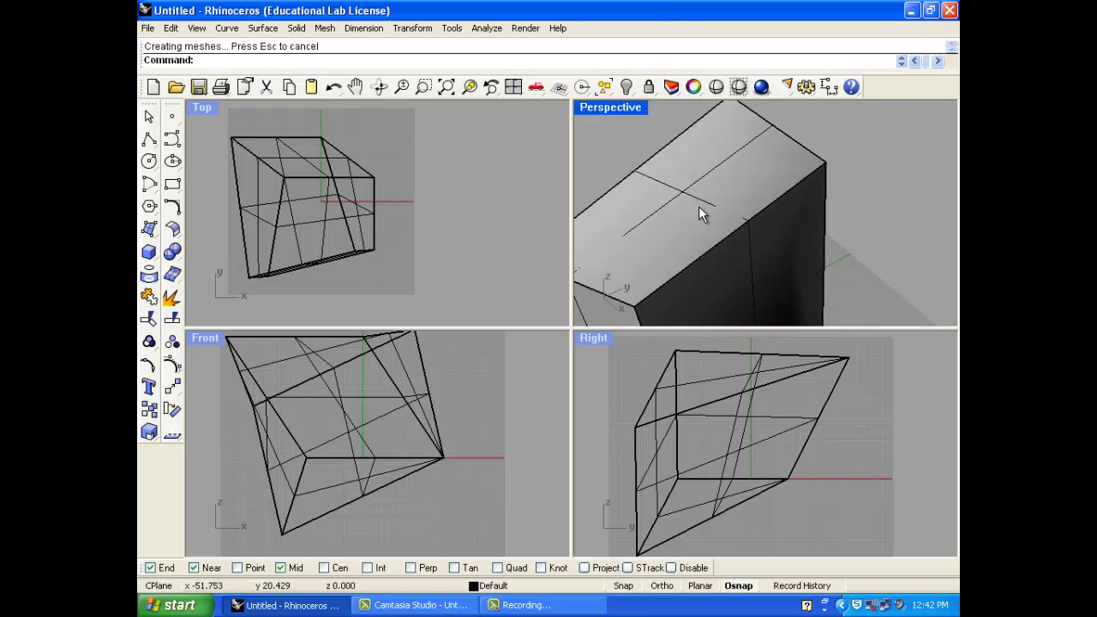
pyautogui.click(148, 253)
pyautogui.click(171, 291)
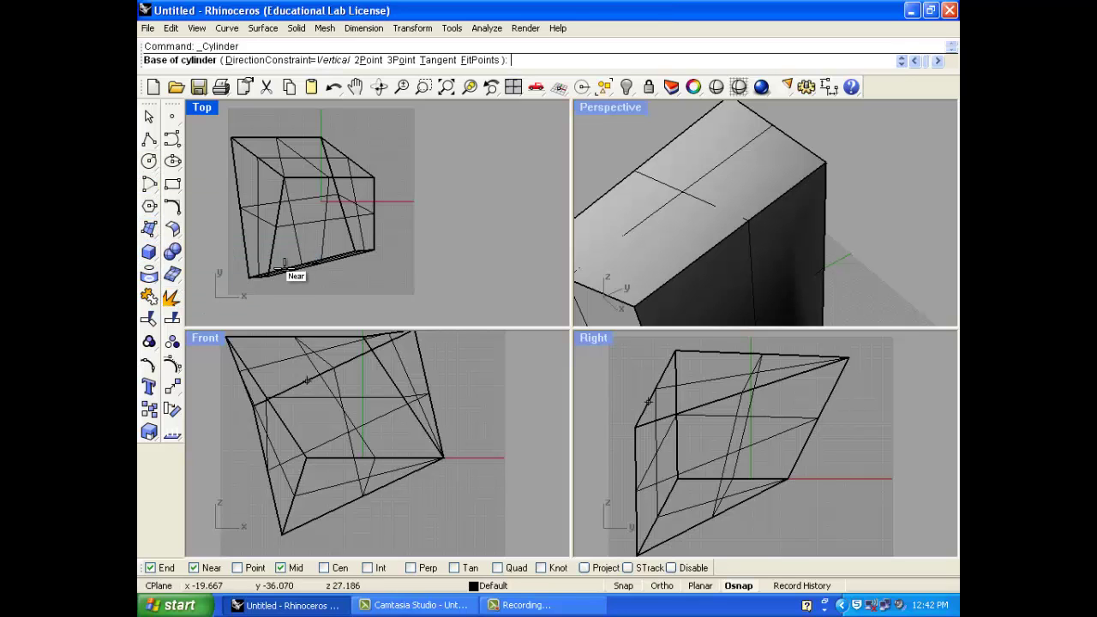
pyautogui.click(317, 215)
pyautogui.press('Return')
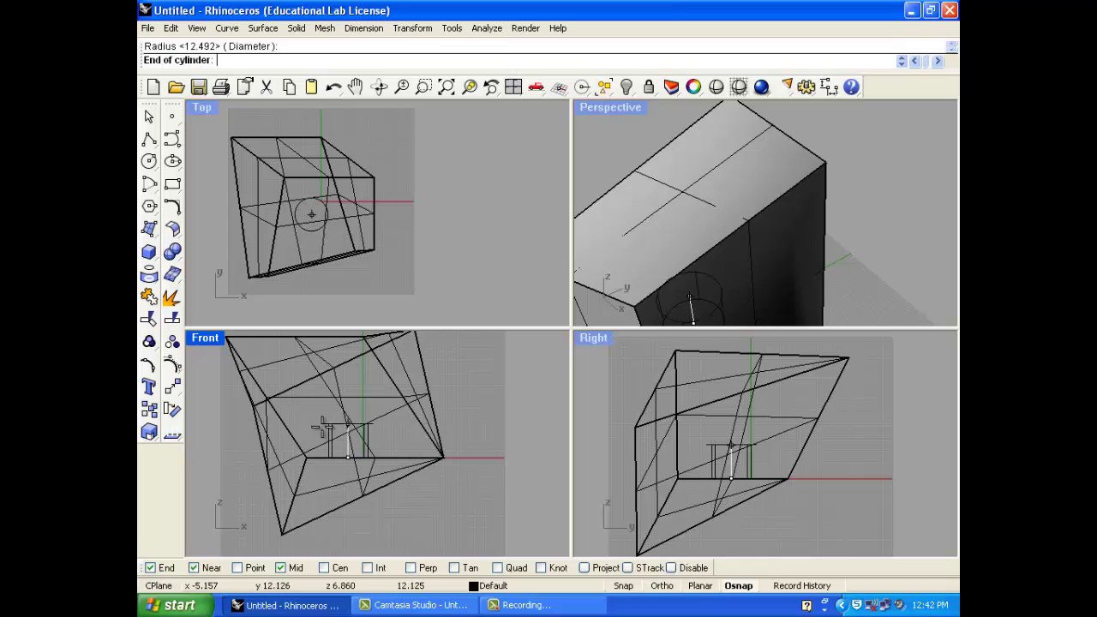
pyautogui.scroll(-3, 363, 419)
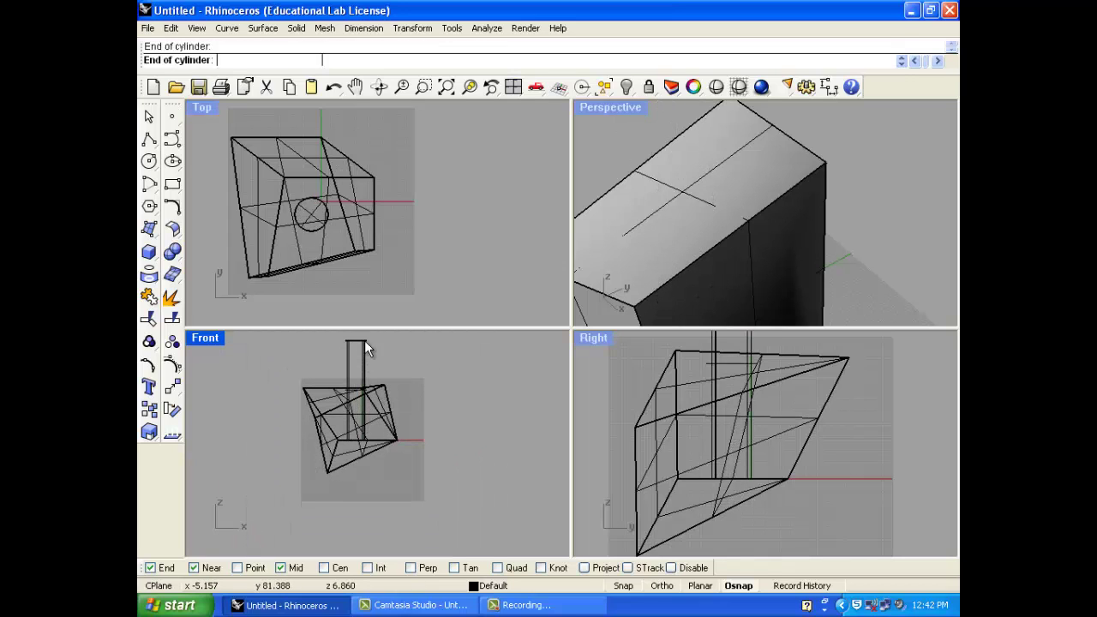
pyautogui.click(364, 341)
pyautogui.moveTo(360, 360); pyautogui.dragTo(358, 389)
pyautogui.click(859, 230)
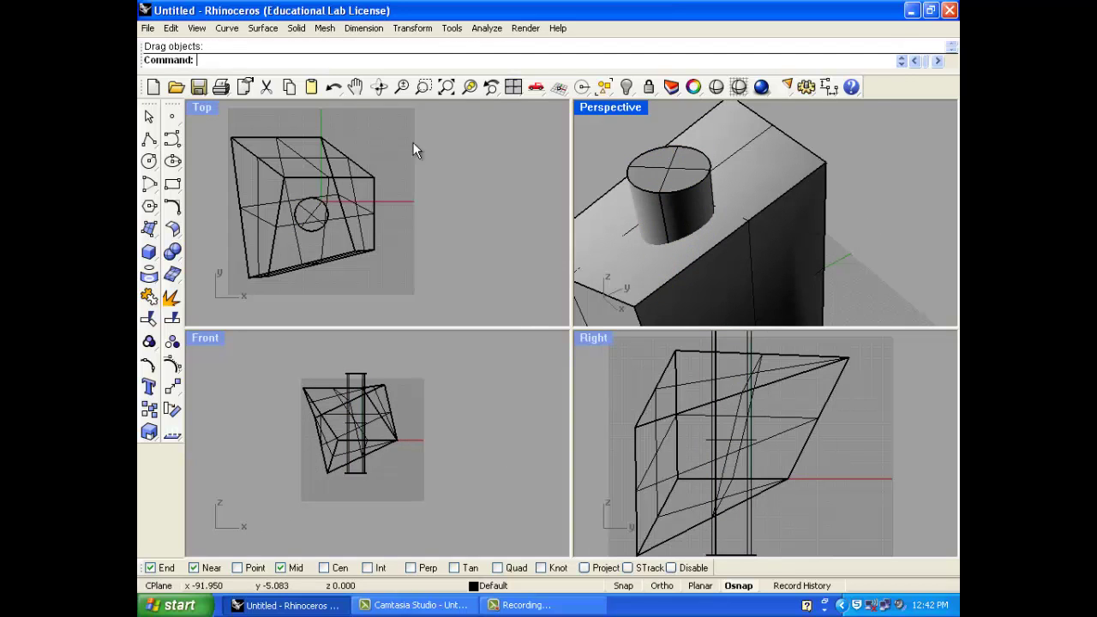
# Subtract the cylinder from the deformed box with Boolean Difference to cut a round through hole.
pyautogui.scroll(-2, 517, 164)
pyautogui.click(177, 254)
pyautogui.click(217, 269)
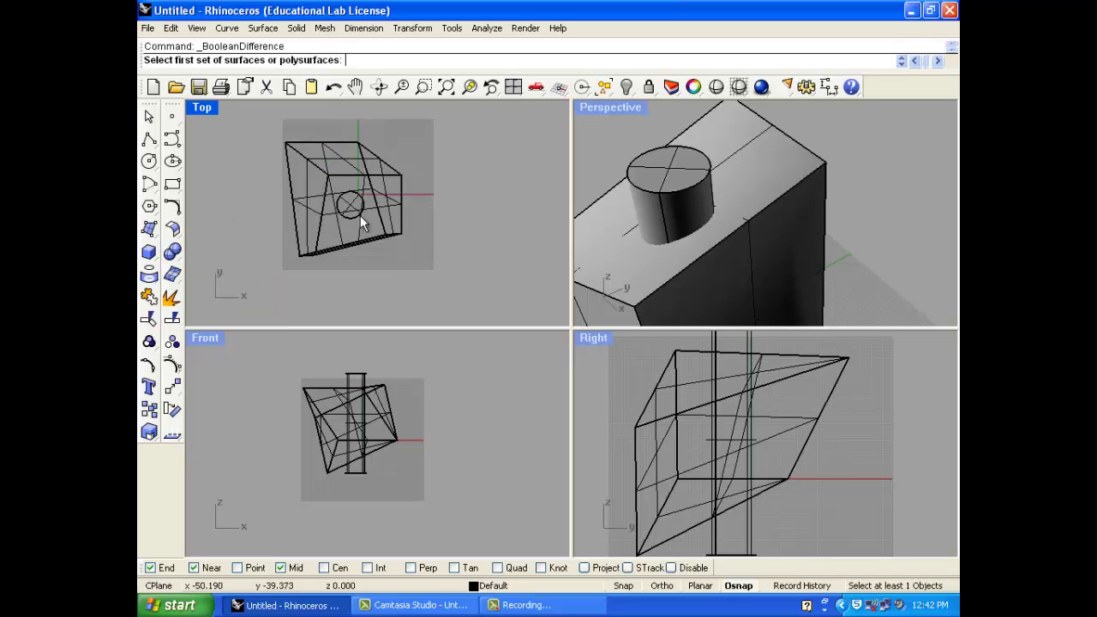
pyautogui.click(739, 138)
pyautogui.press('Return')
pyautogui.click(691, 173)
pyautogui.press('Return')
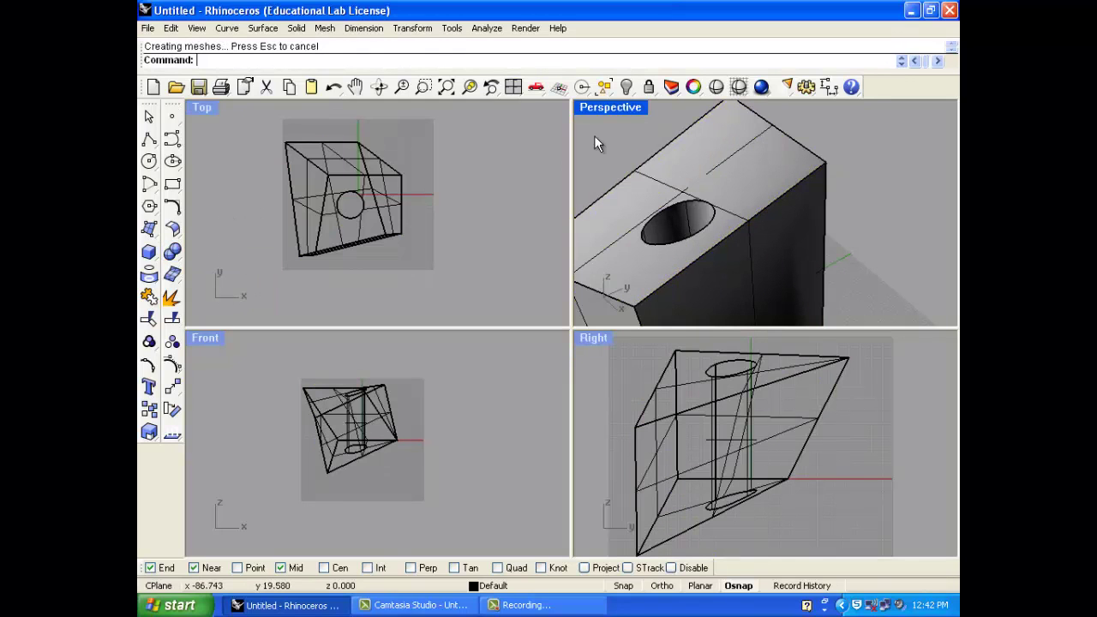
# Bring up the solid hole-editing commands for the round hole in the box.
pyautogui.click(295, 28)
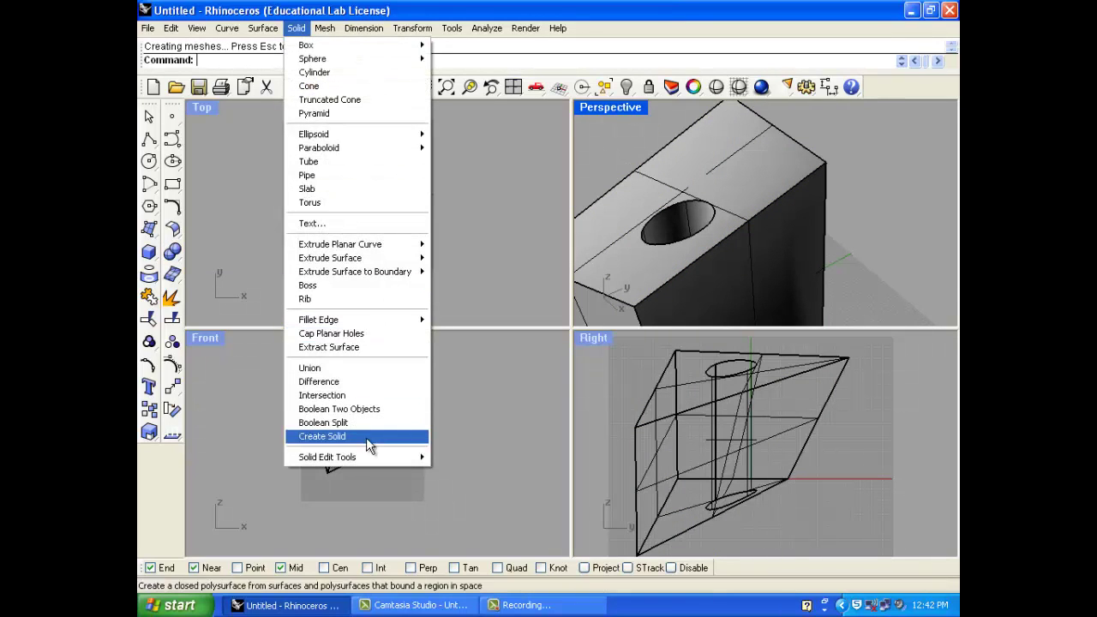
pyautogui.moveTo(386, 451)
pyautogui.moveTo(467, 486)
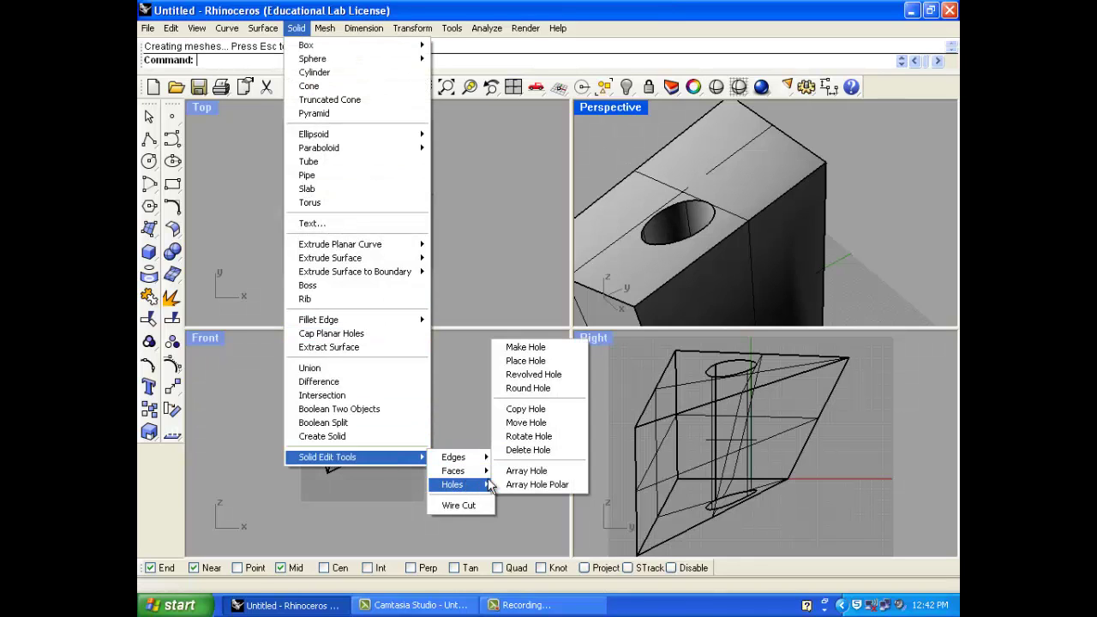
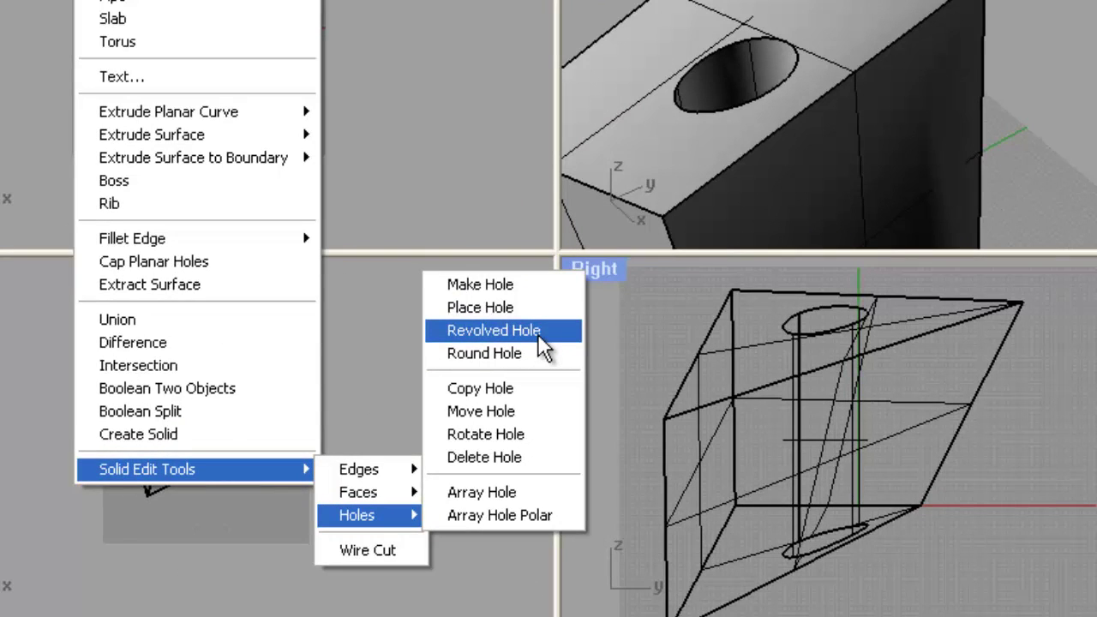
pyautogui.click(526, 317)
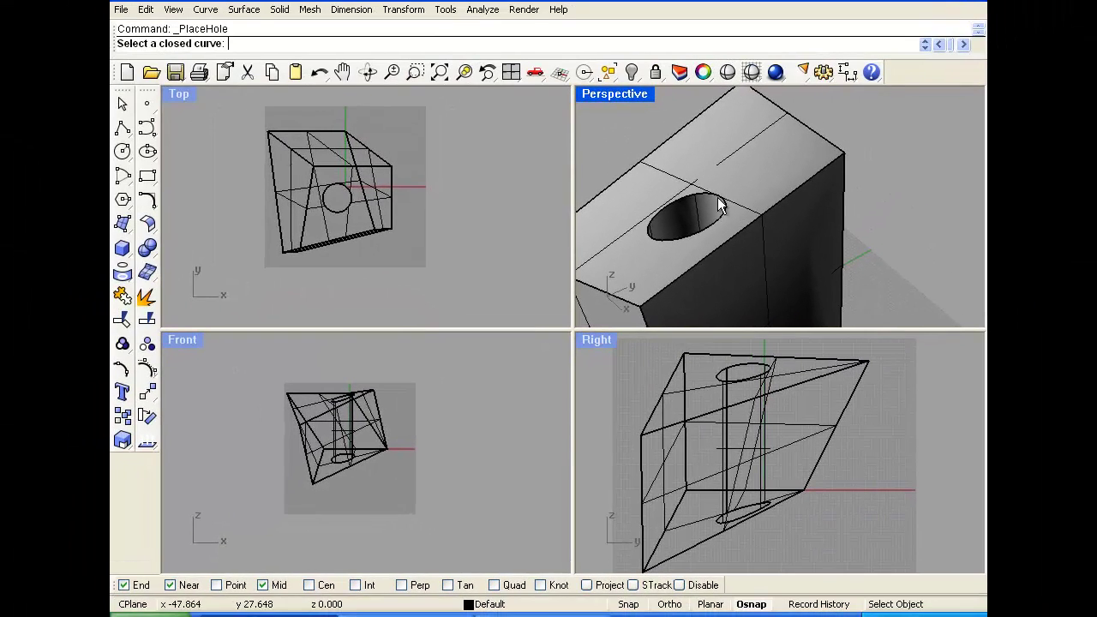
pyautogui.click(777, 68)
pyautogui.press('Escape')
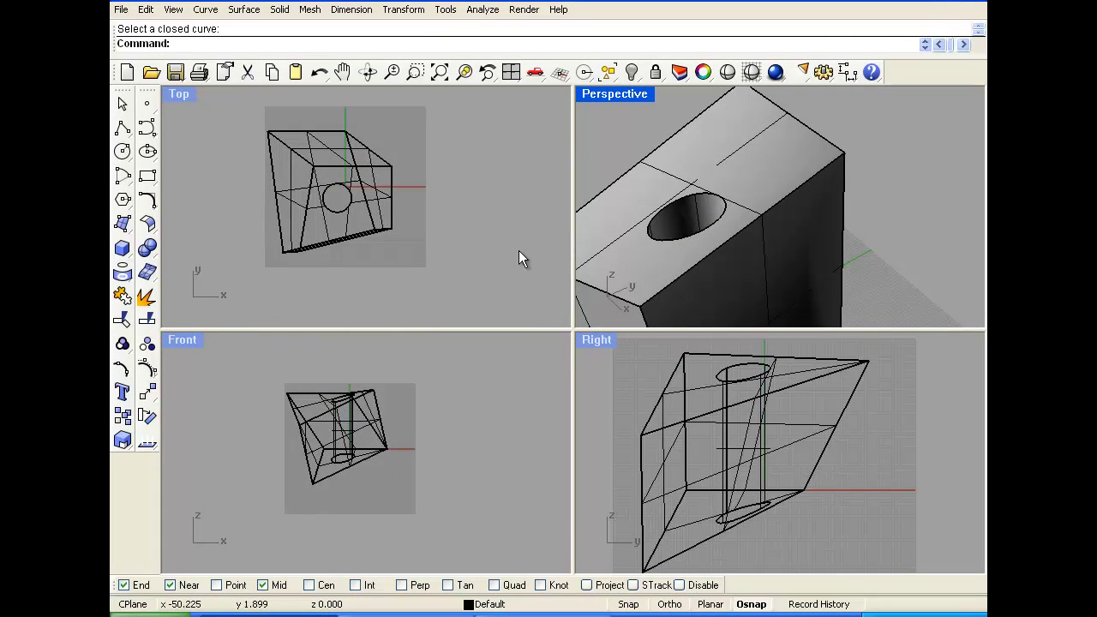
# Delete the deformed box and draw a capped, upward-opening paraboloid with its focus at the origin and a rim radius of about 24 units.
pyautogui.moveTo(418, 276); pyautogui.dragTo(260, 151)
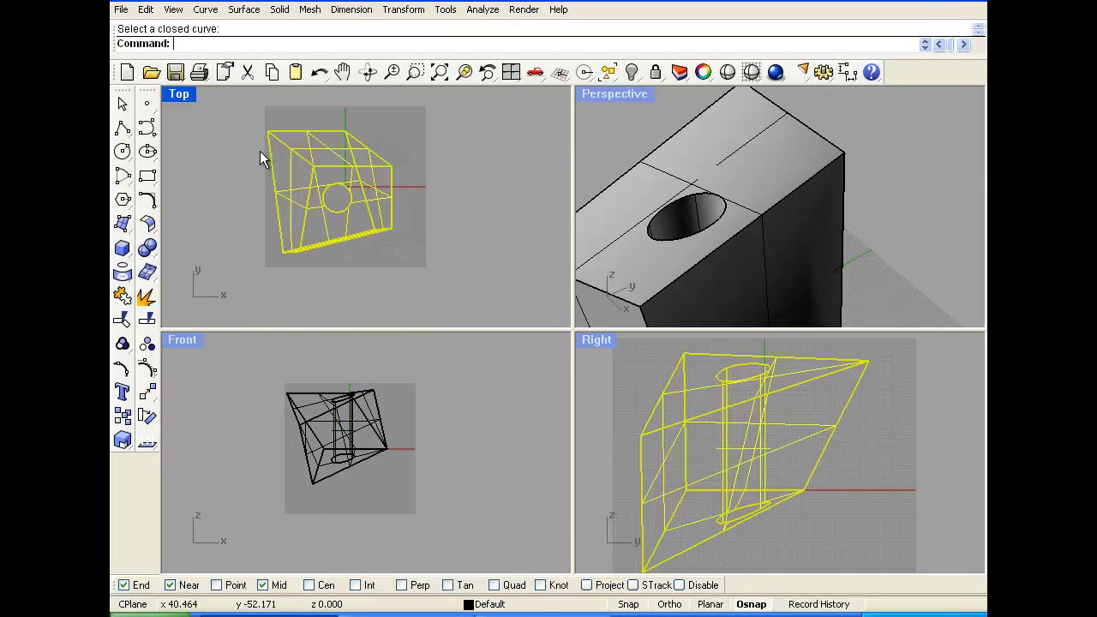
pyautogui.press('Delete')
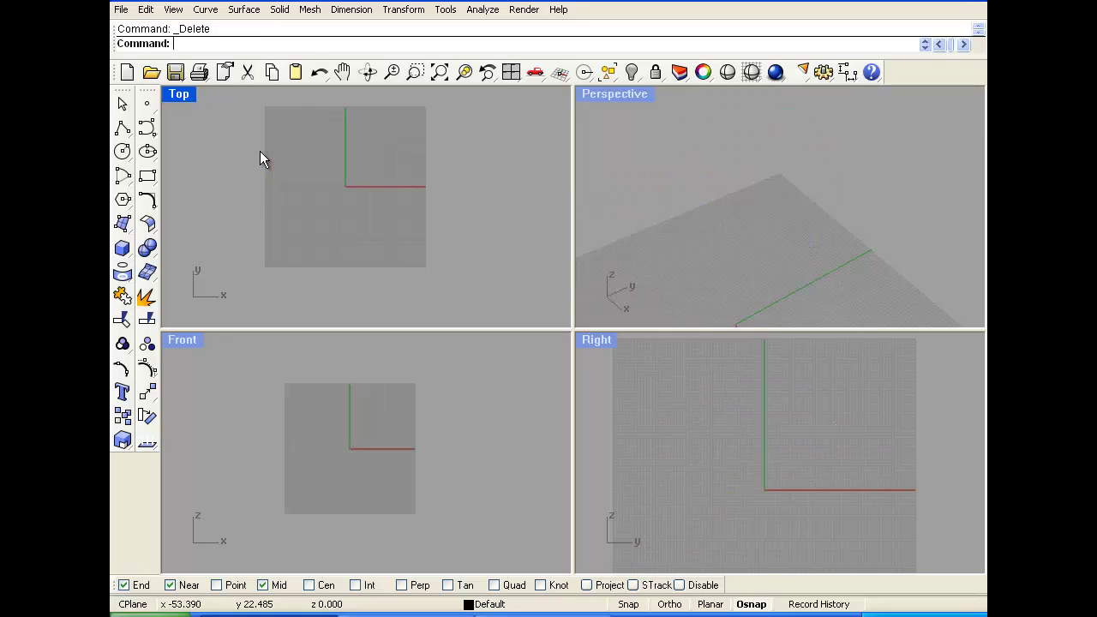
pyautogui.click(124, 250)
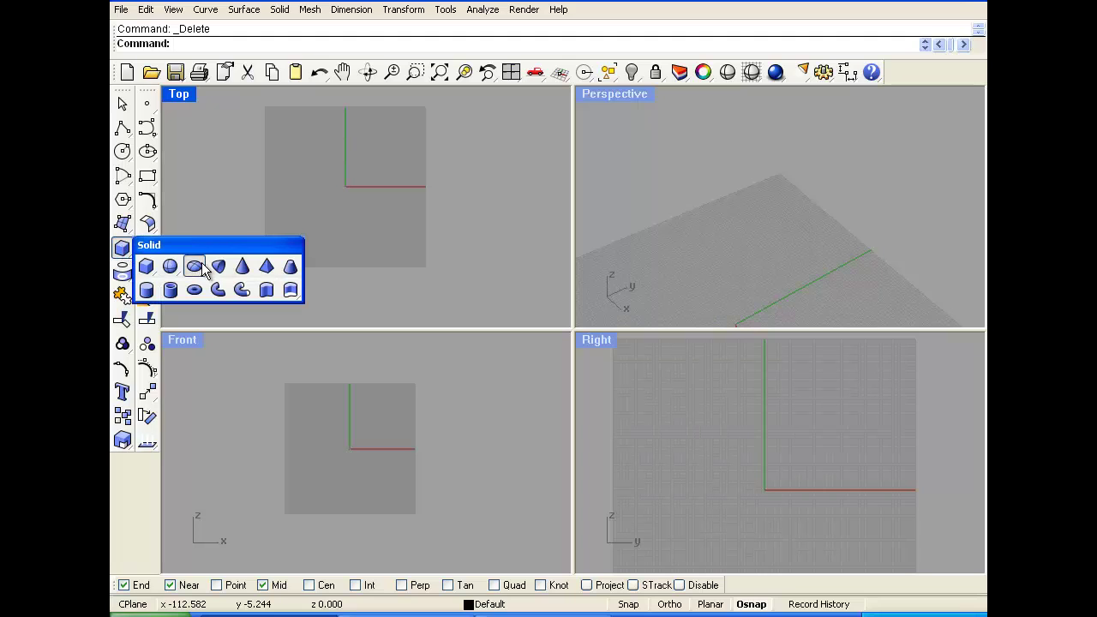
pyautogui.click(219, 266)
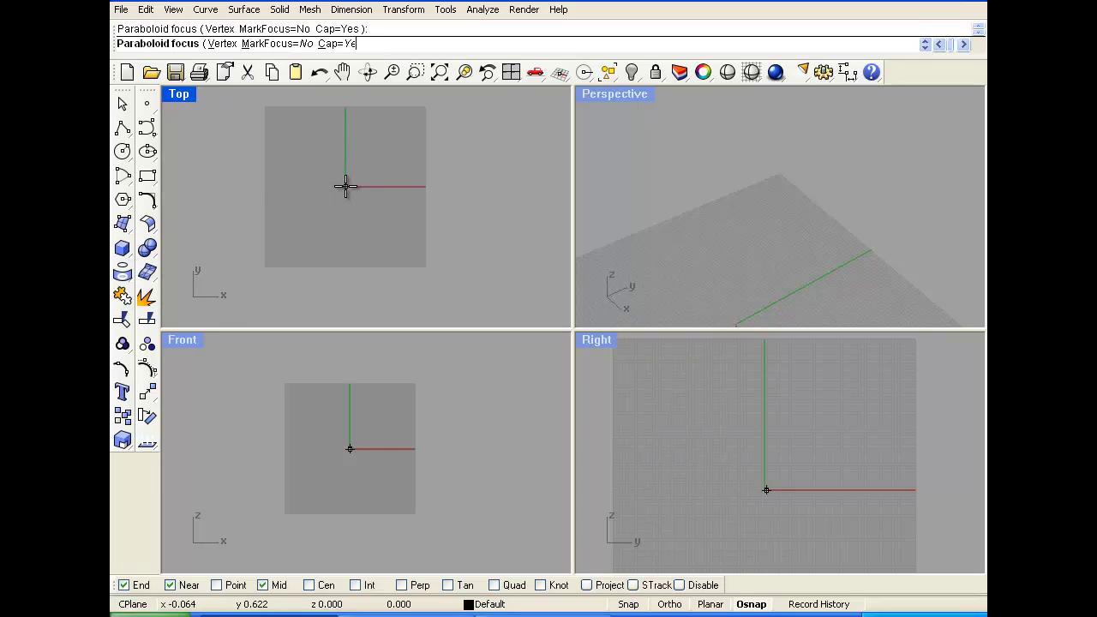
pyautogui.click(345, 186)
pyautogui.click(360, 374)
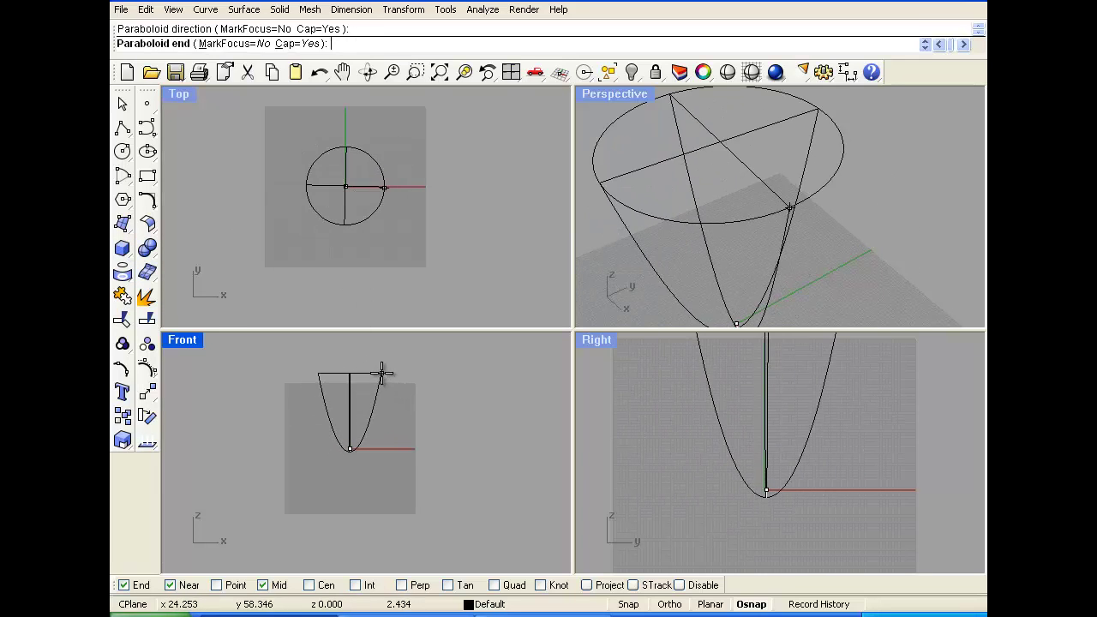
pyautogui.click(383, 379)
pyautogui.scroll(-7, 625, 163)
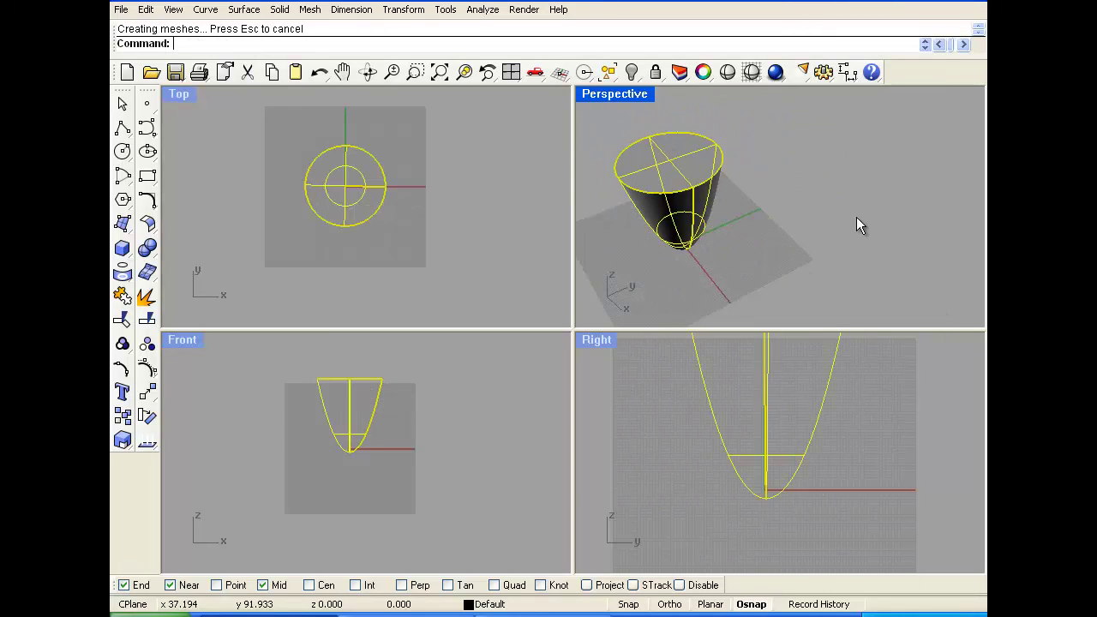
# Try to turn on control points for the capped paraboloid.
pyautogui.click(856, 217)
pyautogui.scroll(-4, 646, 208)
pyautogui.scroll(5, 643, 206)
pyautogui.moveTo(643, 205); pyautogui.dragTo(643, 103, button='right')
pyautogui.scroll(-2, 644, 103)
pyautogui.scroll(-4, 677, 169)
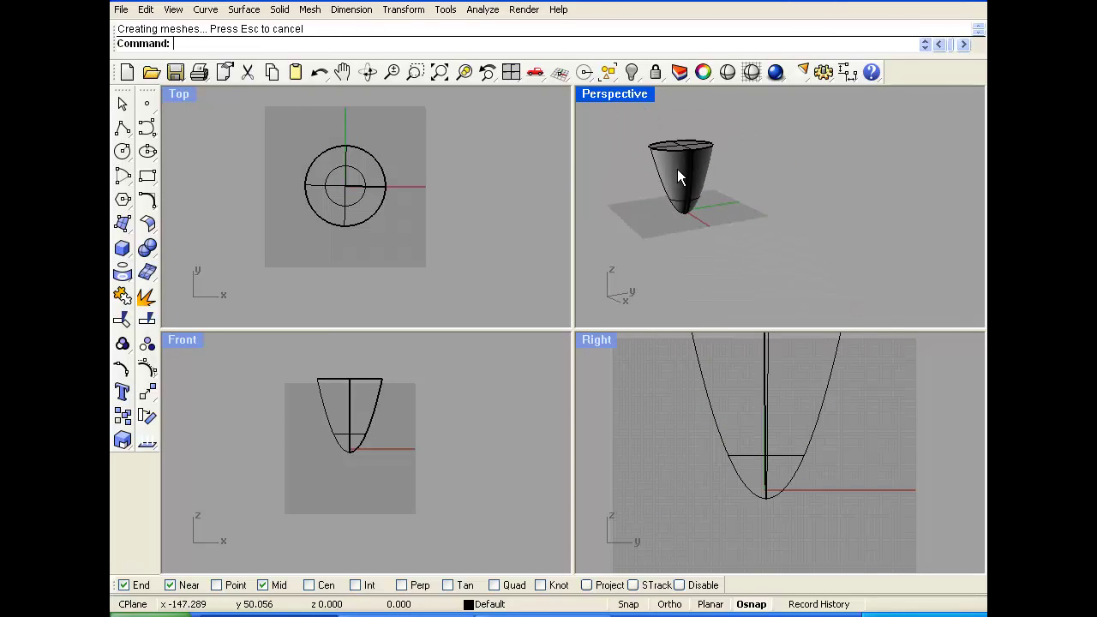
pyautogui.scroll(10, 662, 149)
pyautogui.click(680, 207)
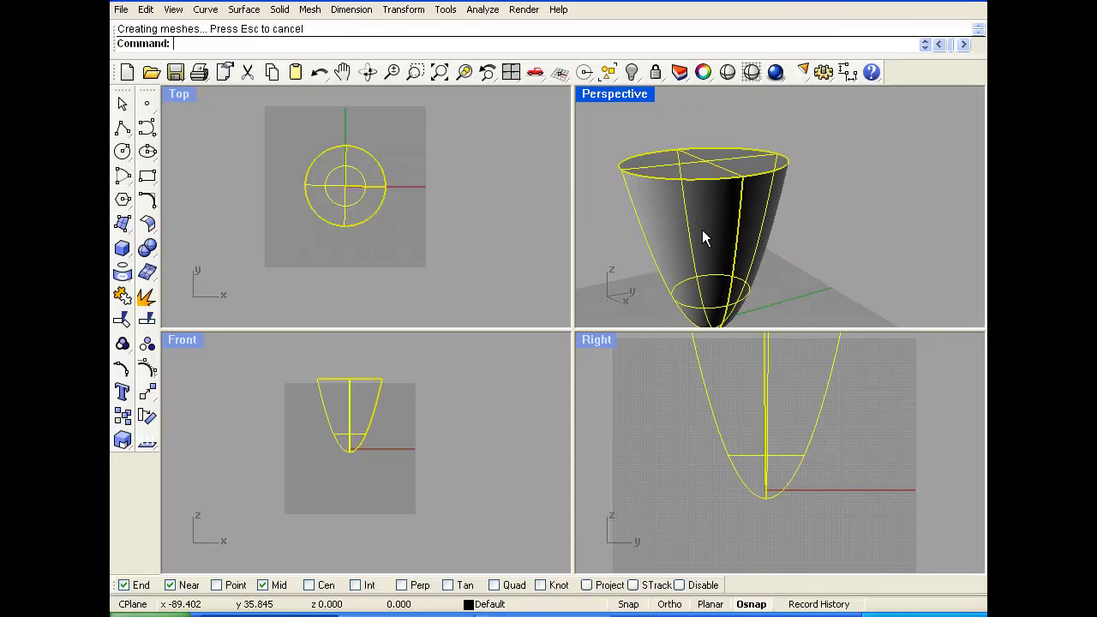
pyautogui.moveTo(702, 230); pyautogui.dragTo(681, 215, button='right')
pyautogui.click(150, 351)
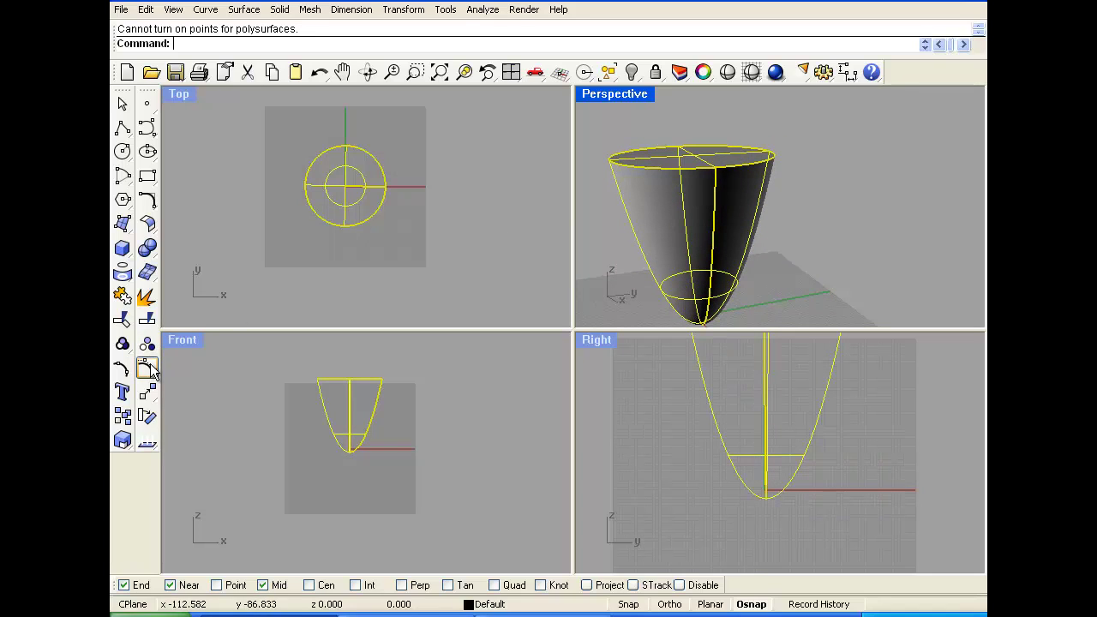
# Maximize the Perspective view and examine the paraboloid's flat cap and curved side.
pyautogui.doubleClick(616, 99)
pyautogui.scroll(-5, 648, 220)
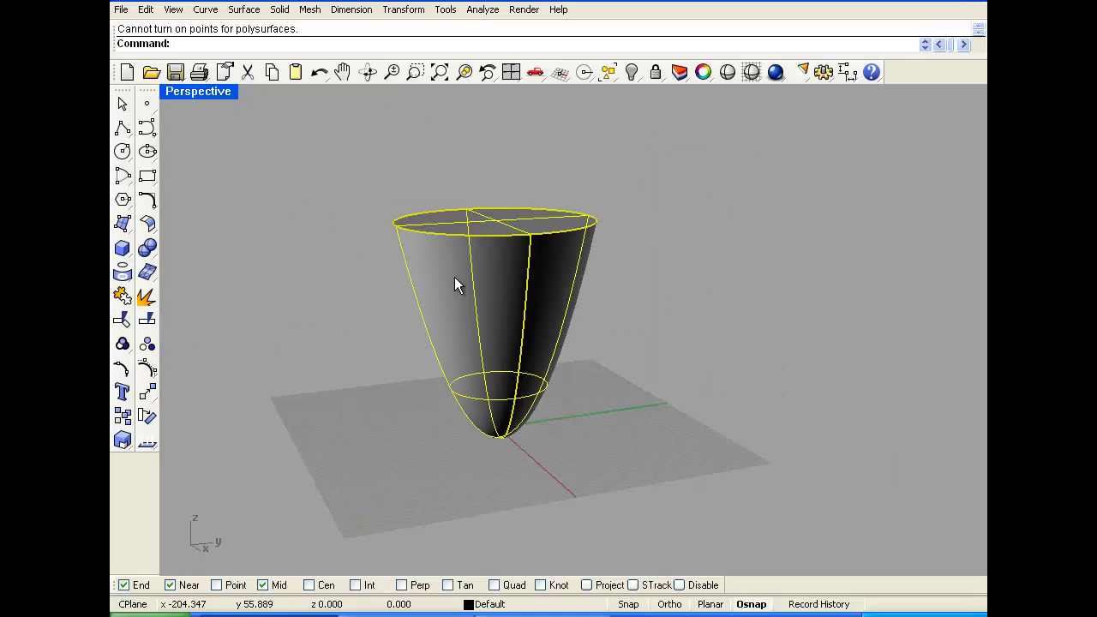
pyautogui.scroll(5, 454, 279)
pyautogui.moveTo(490, 251); pyautogui.dragTo(484, 271, button='right')
pyautogui.click(658, 170)
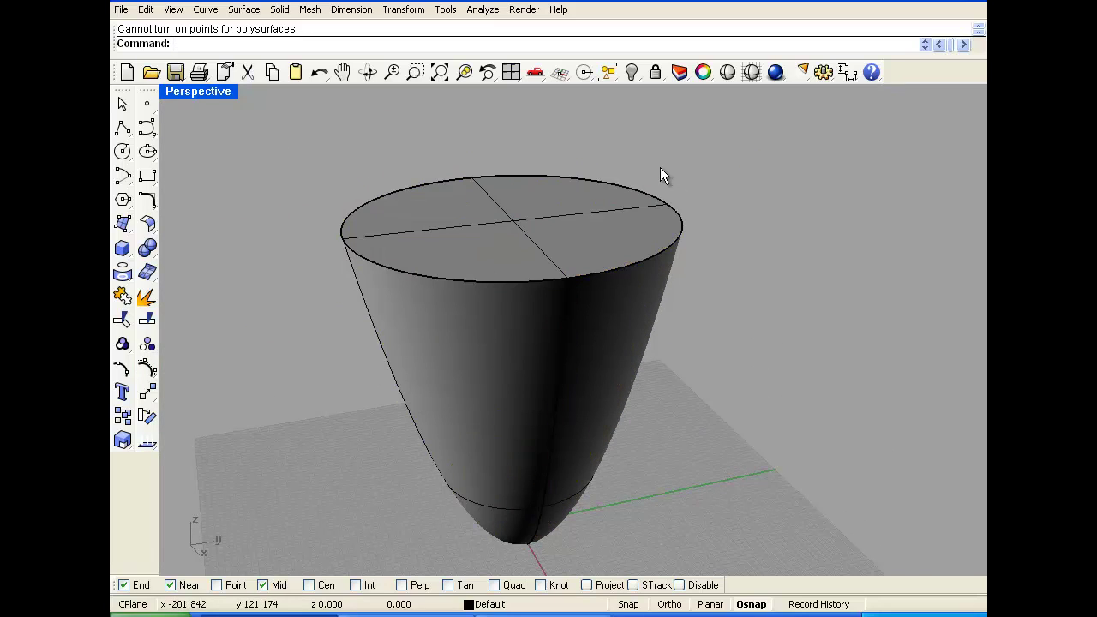
pyautogui.moveTo(721, 245); pyautogui.dragTo(686, 247, button='right')
pyautogui.scroll(-5, 369, 279)
pyautogui.scroll(2, 425, 290)
pyautogui.press('F10')
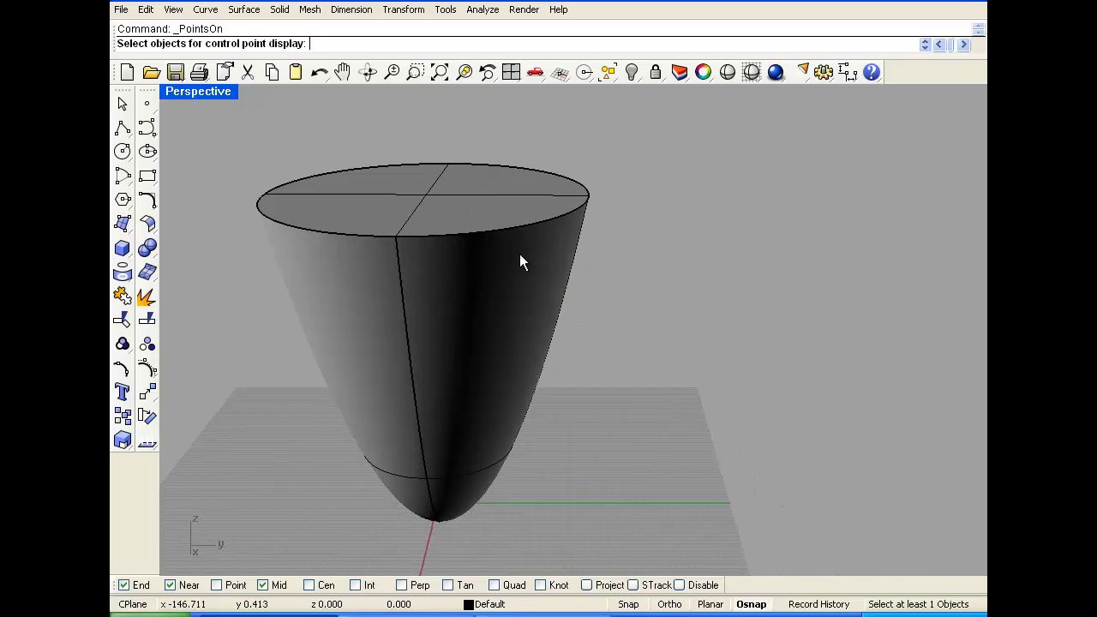
pyautogui.press('Escape')
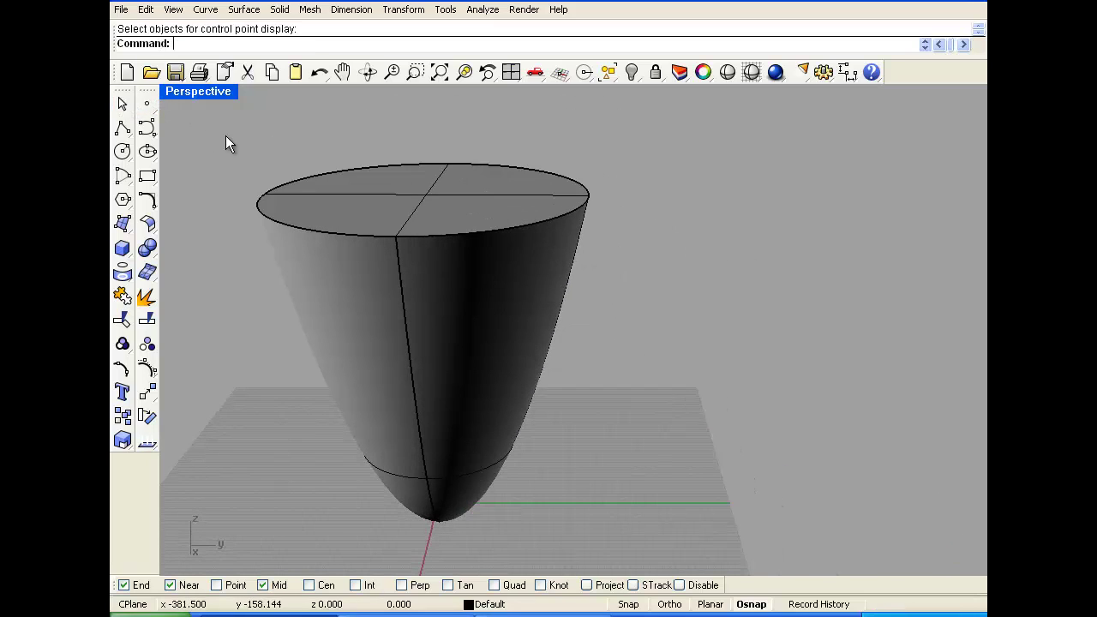
pyautogui.moveTo(377, 236); pyautogui.dragTo(356, 225, button='right')
pyautogui.click(410, 206)
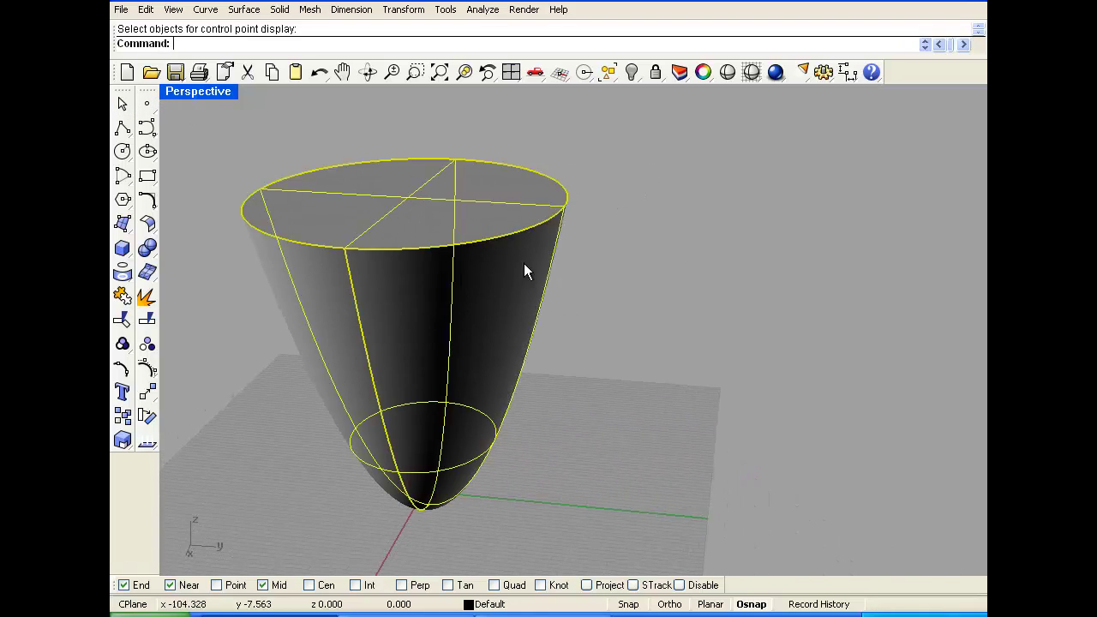
pyautogui.click(644, 247)
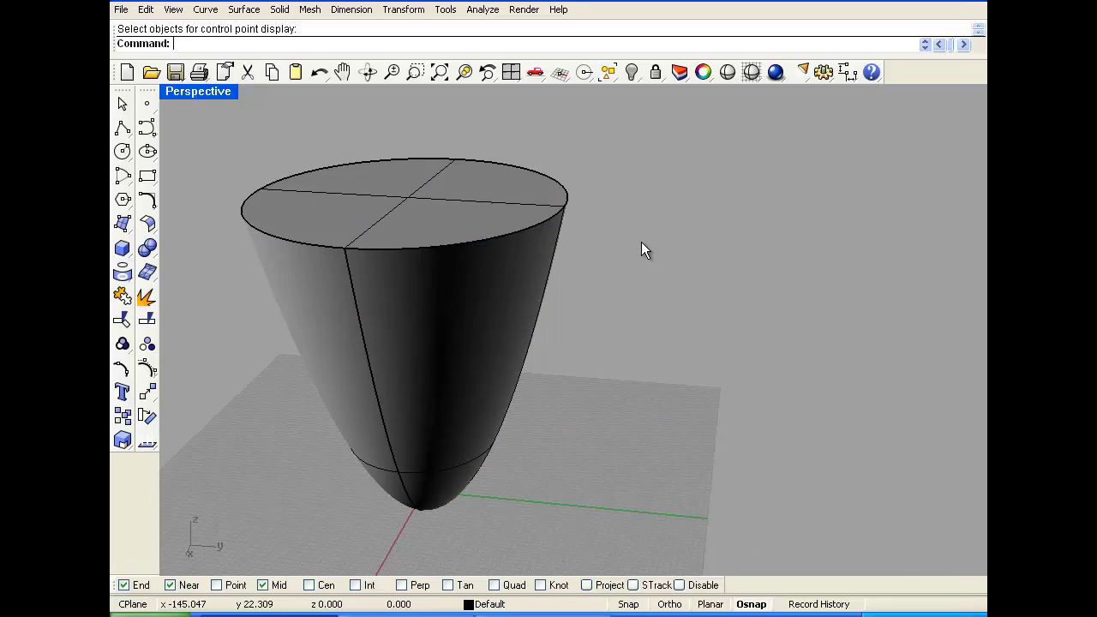
# Explode the paraboloid into separate surfaces and delete its flat top cap.
pyautogui.click(472, 246)
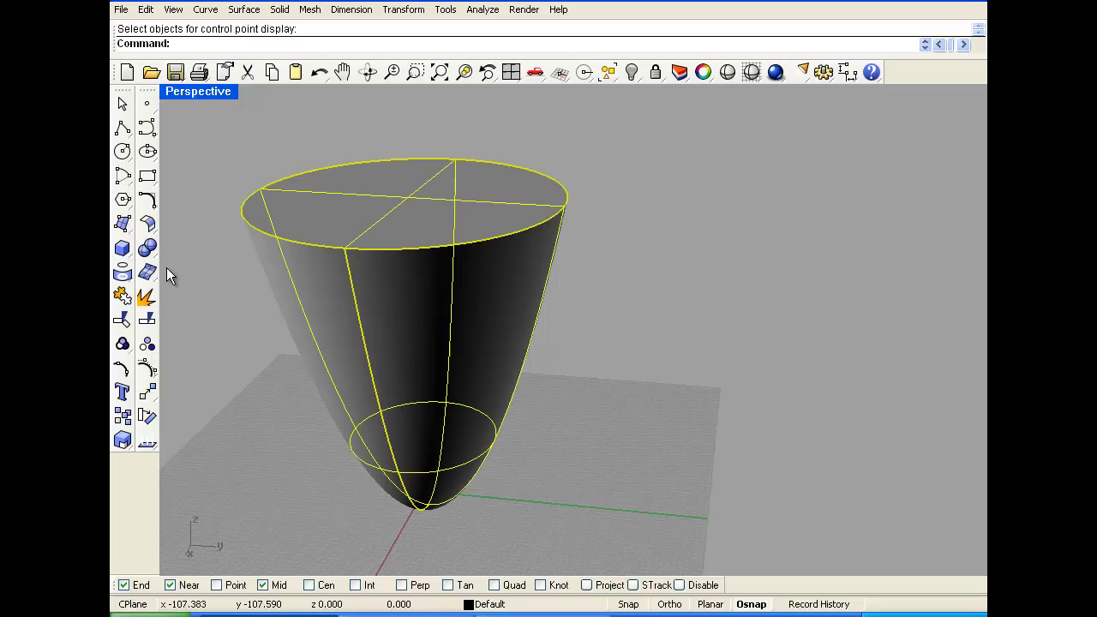
pyautogui.click(145, 296)
pyautogui.click(369, 204)
pyautogui.press('Delete')
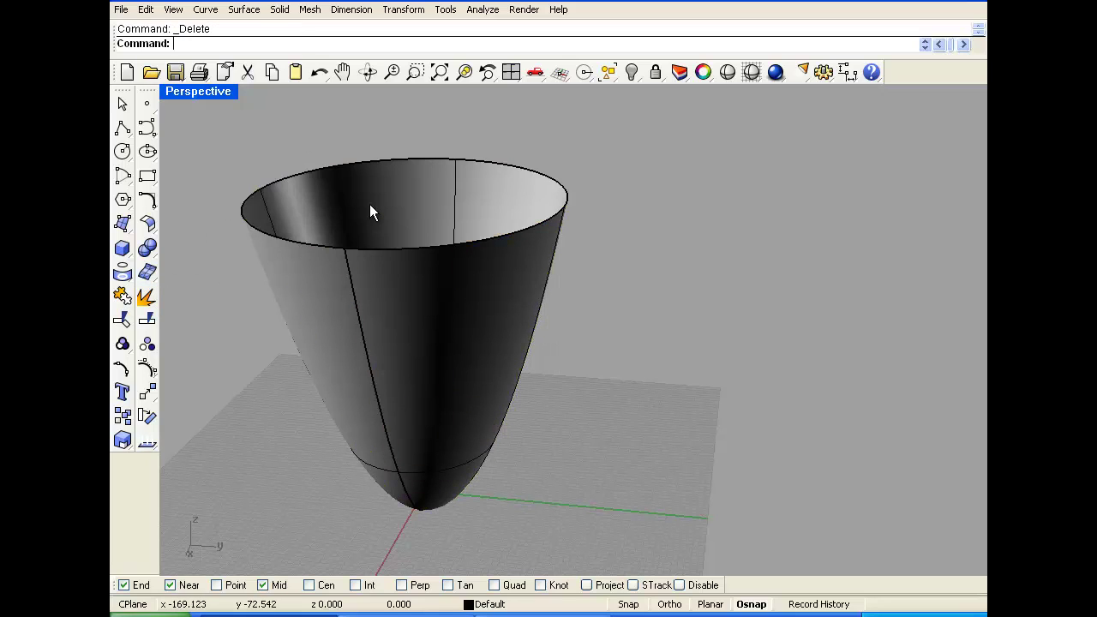
# Rebuild the open paraboloid surface with 20 U and 10 V points at degree 4 in both directions, previewing it first.
pyautogui.moveTo(369, 204); pyautogui.dragTo(411, 274, button='right')
pyautogui.click(434, 244)
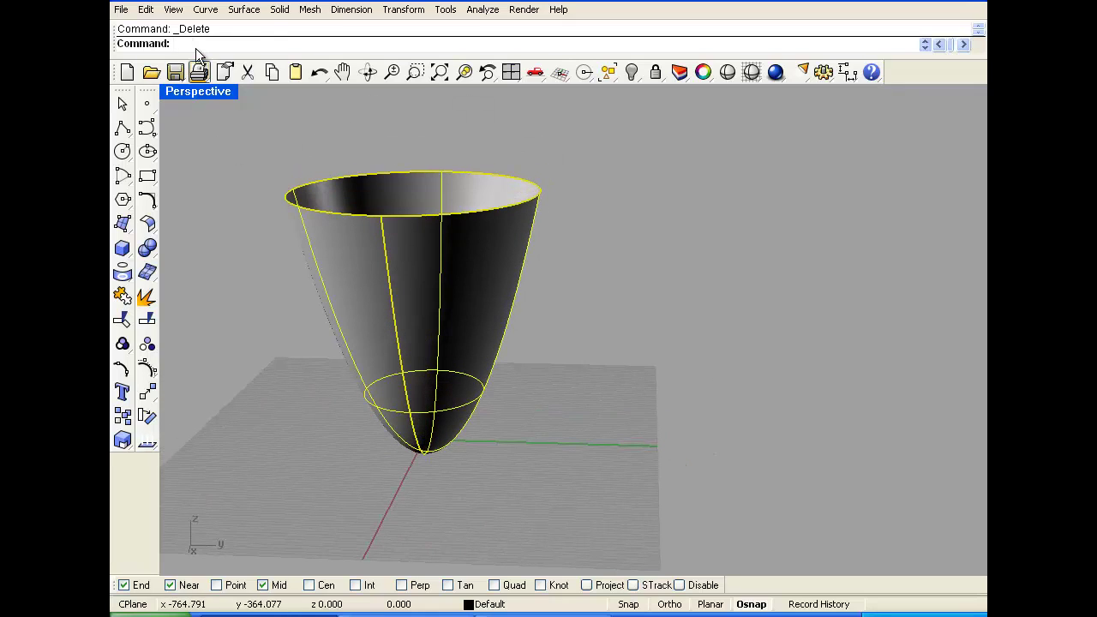
pyautogui.click(146, 9)
pyautogui.click(206, 320)
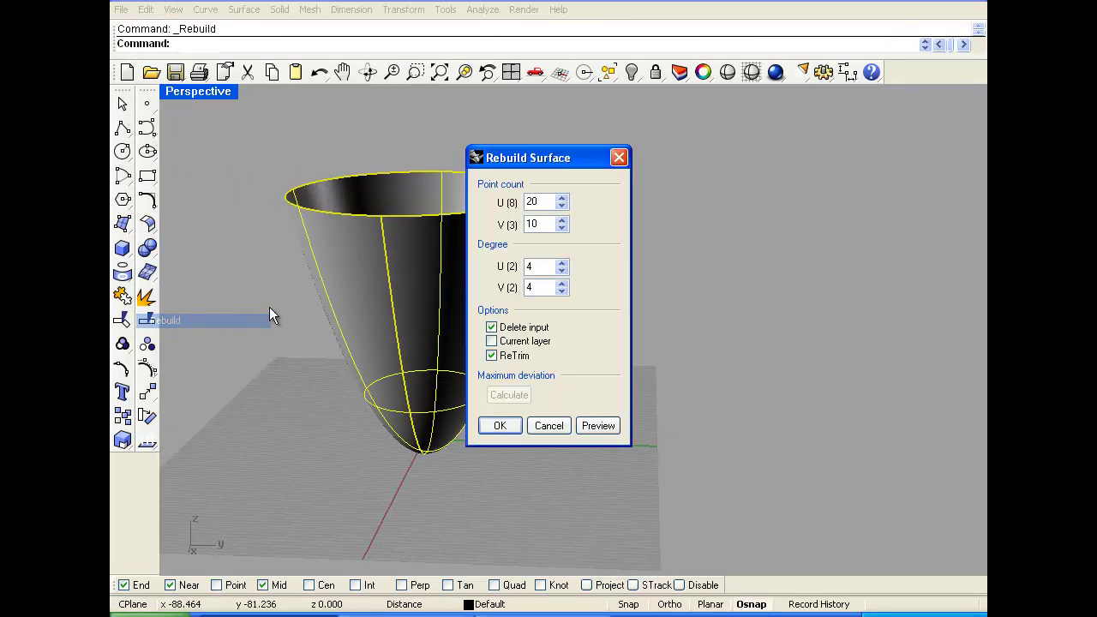
pyautogui.click(595, 426)
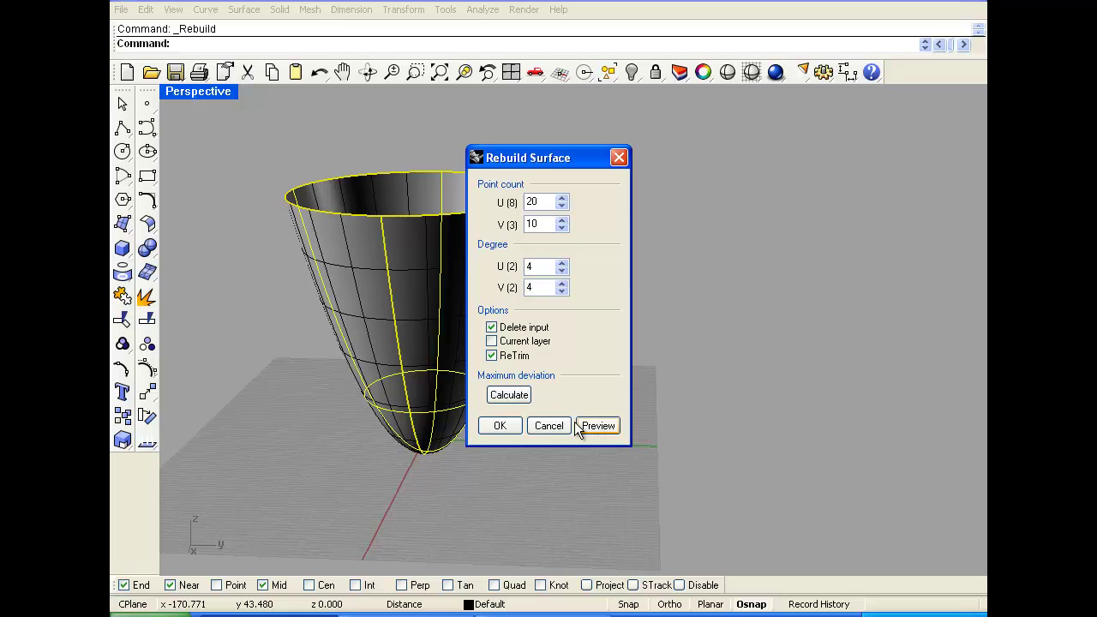
pyautogui.click(500, 426)
# Show the rebuilt surface's control points and examine their layout from the side and in the four viewports.
pyautogui.click(147, 369)
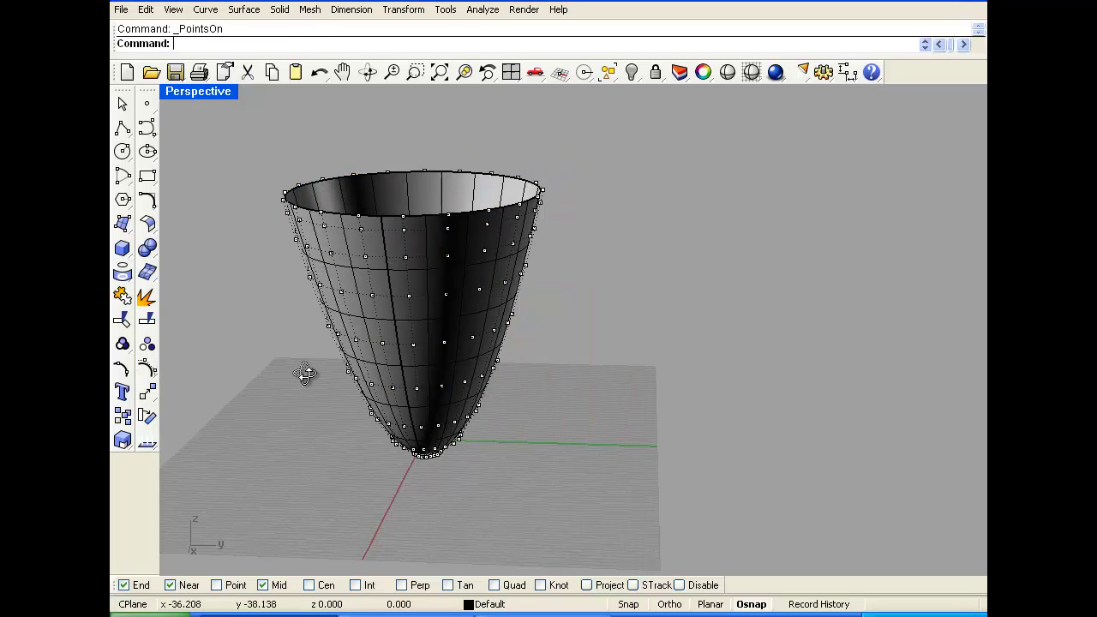
pyautogui.moveTo(303, 372); pyautogui.dragTo(331, 333, button='right')
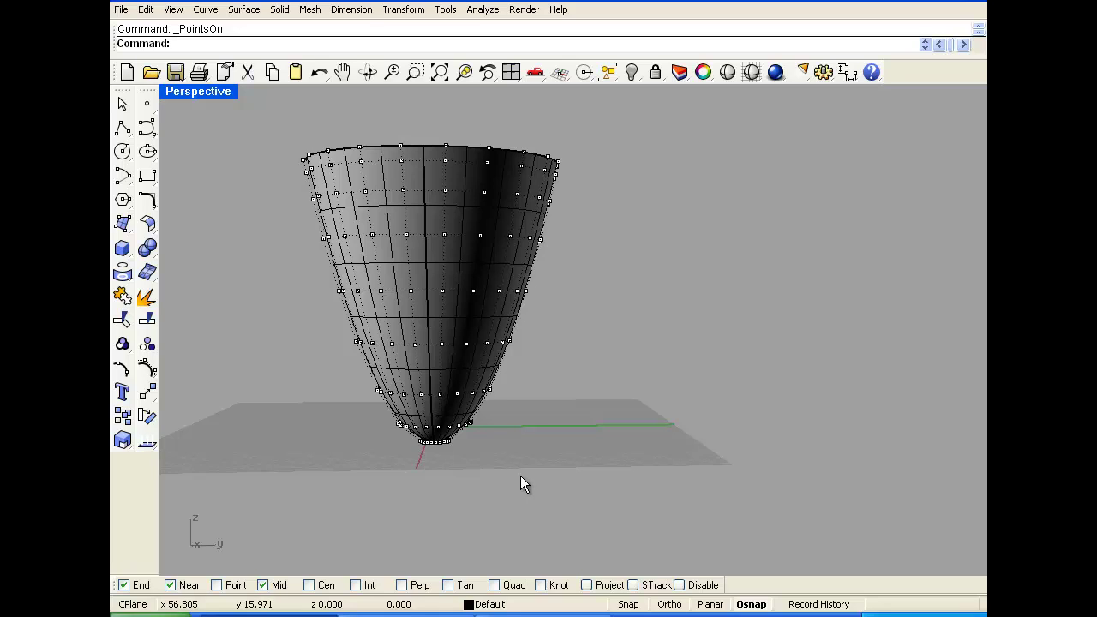
pyautogui.moveTo(520, 476); pyautogui.dragTo(505, 447, button='right')
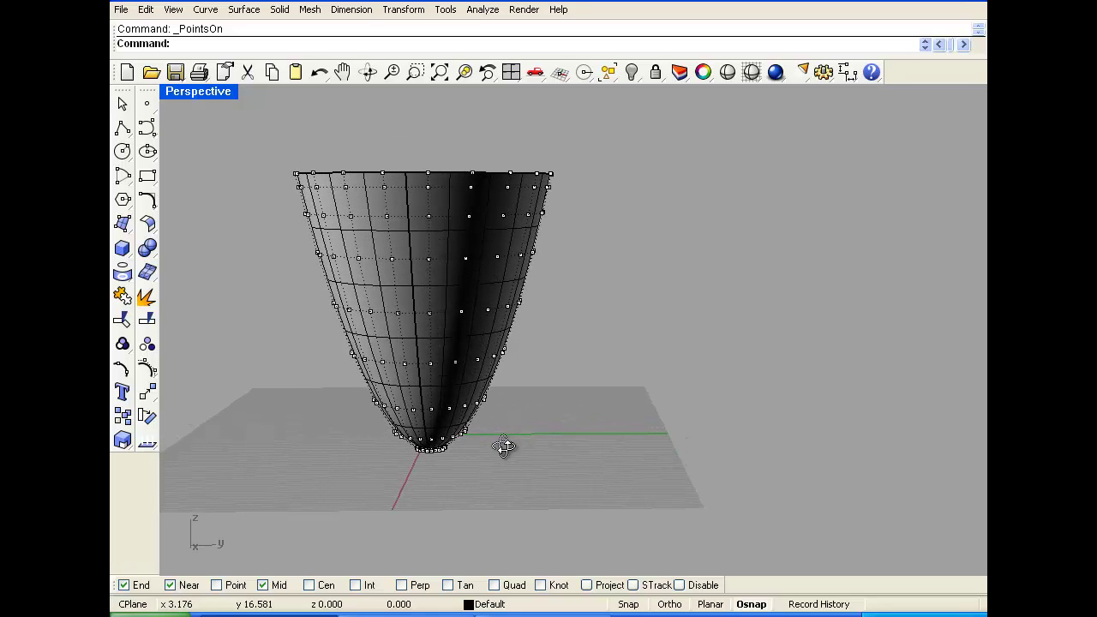
pyautogui.doubleClick(223, 92)
pyautogui.moveTo(650, 151); pyautogui.dragTo(664, 203, button='right')
pyautogui.scroll(4, 349, 215)
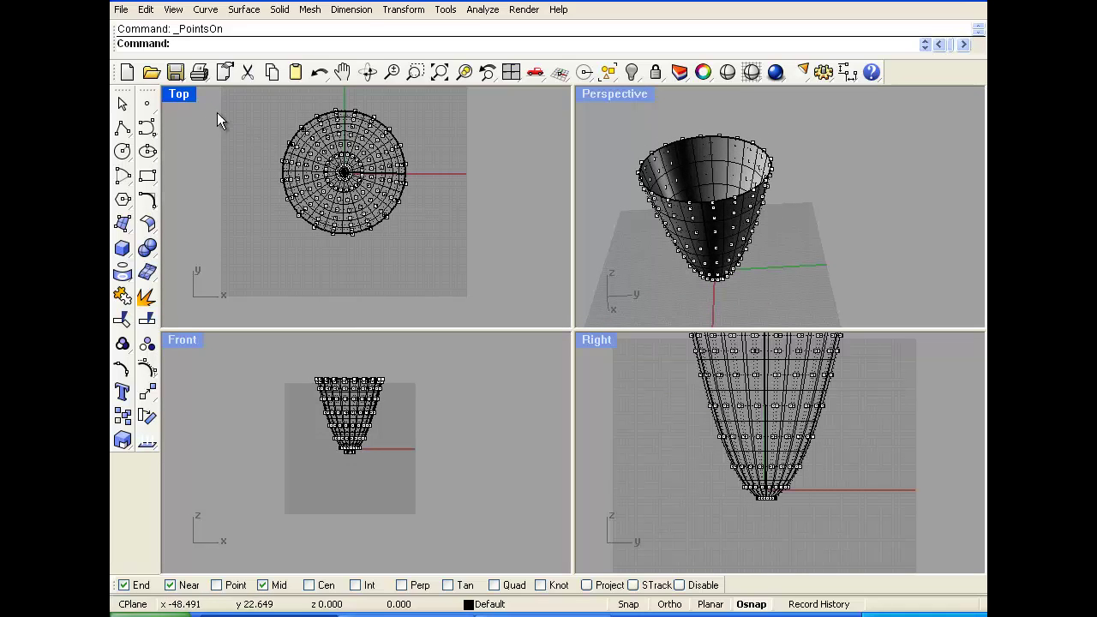
# Maximize the Top view and undo the surface rebuild.
pyautogui.doubleClick(176, 97)
pyautogui.hotkey('ctrl', 'z')
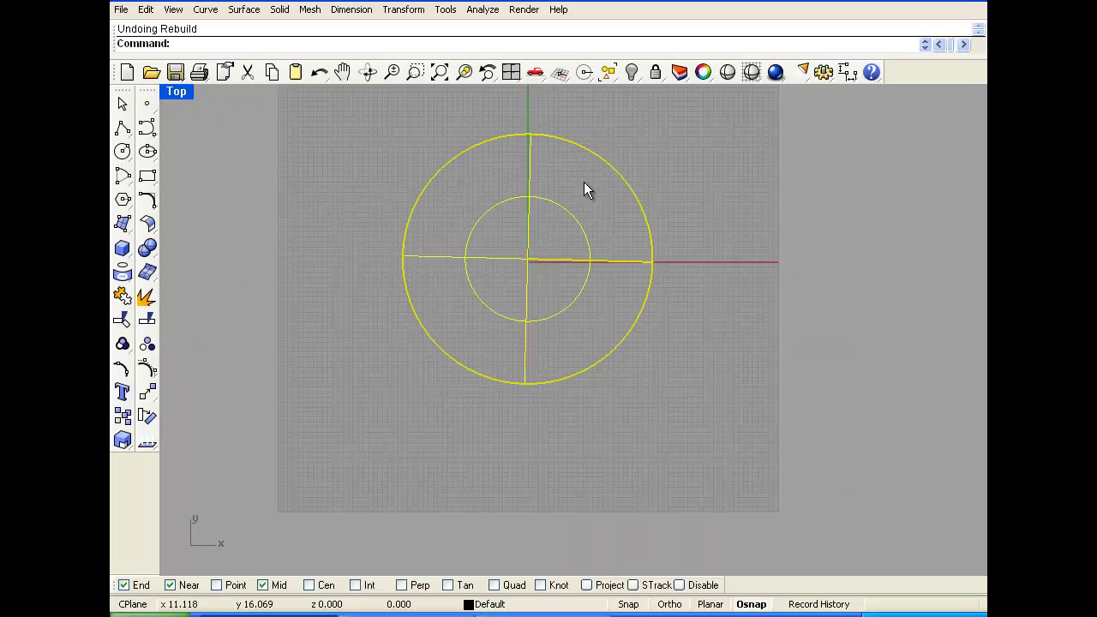
# Rebuild the open paraboloid surface with 10 U and 10 V points at degree 4 in both directions, previewing it first.
pyautogui.click(145, 9)
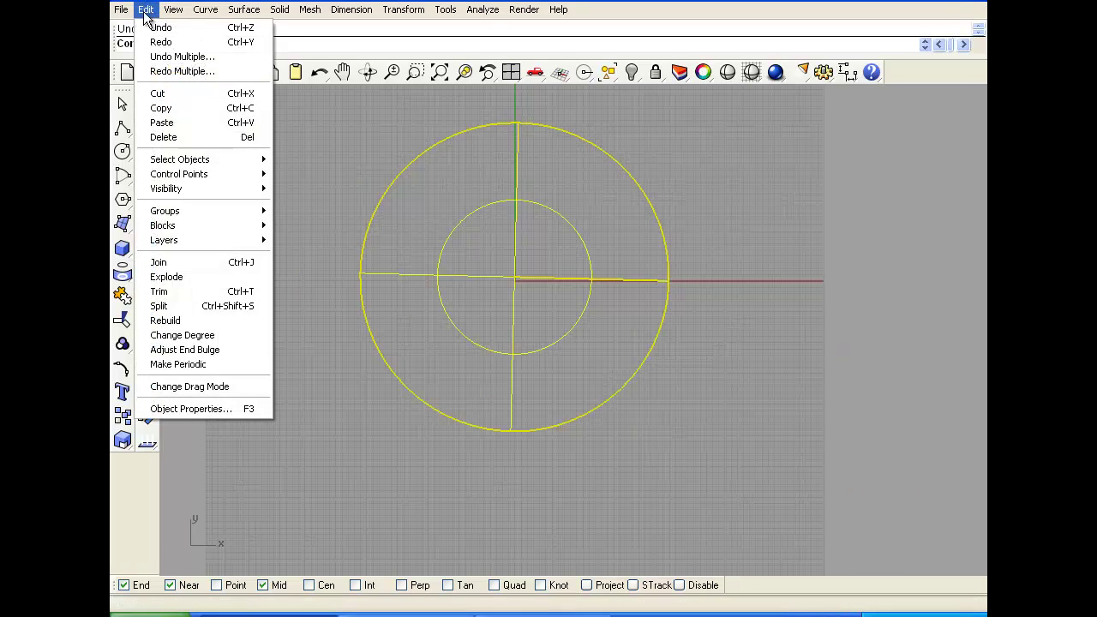
pyautogui.click(194, 326)
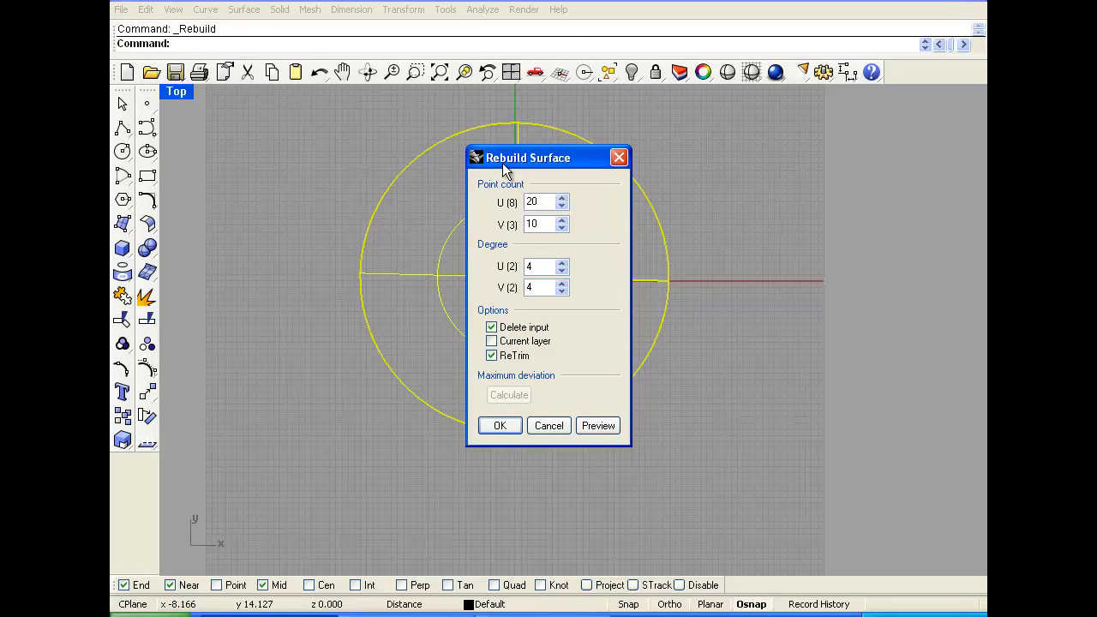
pyautogui.moveTo(506, 165); pyautogui.dragTo(721, 165)
pyautogui.doubleClick(758, 200)
pyautogui.write('10')
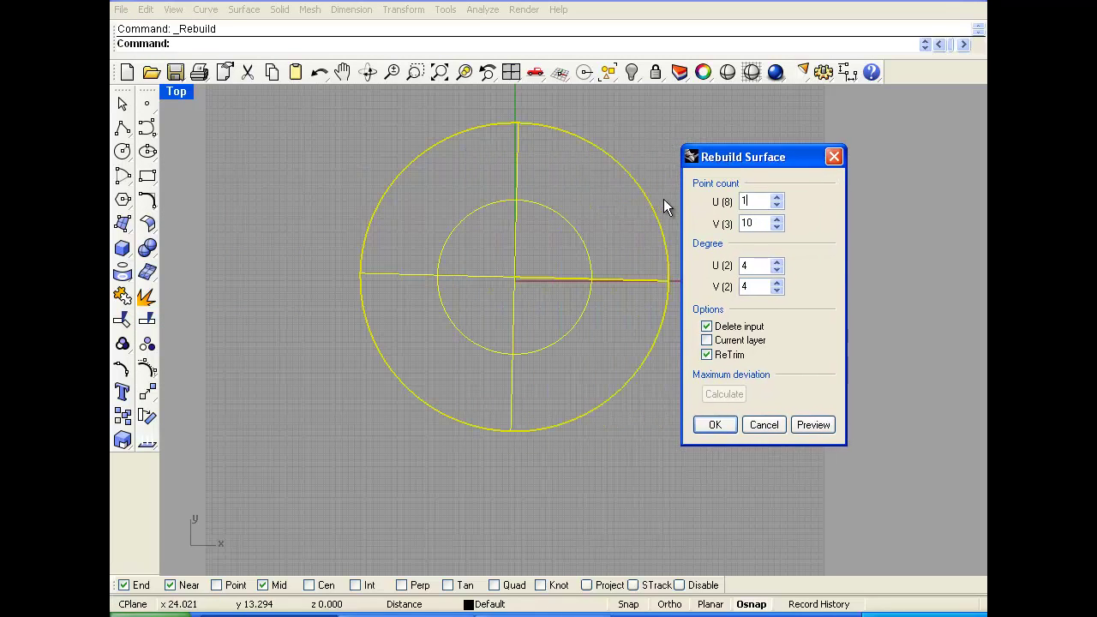
pyautogui.click(811, 425)
pyautogui.click(718, 425)
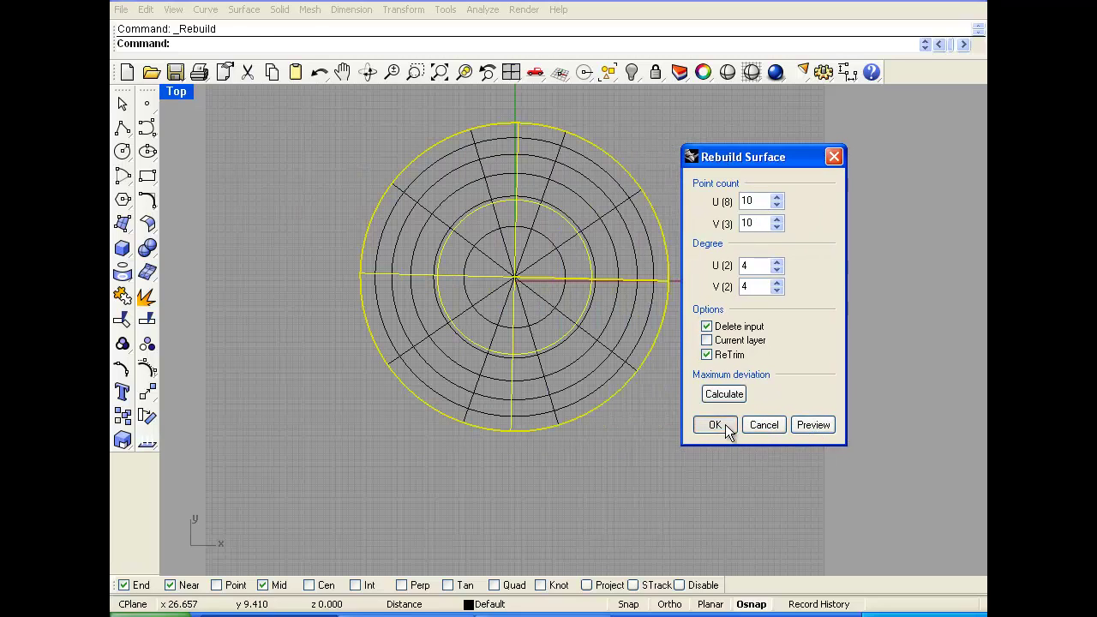
# Show the rebuilt surface's control points and select the outer points of every other radial row.
pyautogui.click(151, 390)
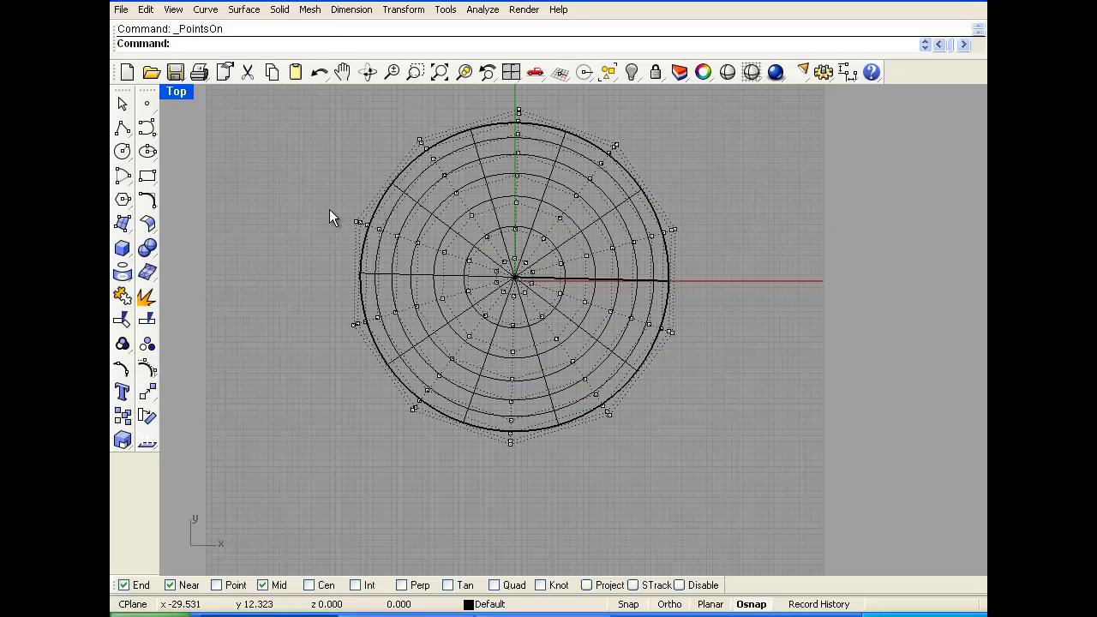
pyautogui.moveTo(330, 211); pyautogui.dragTo(459, 253)
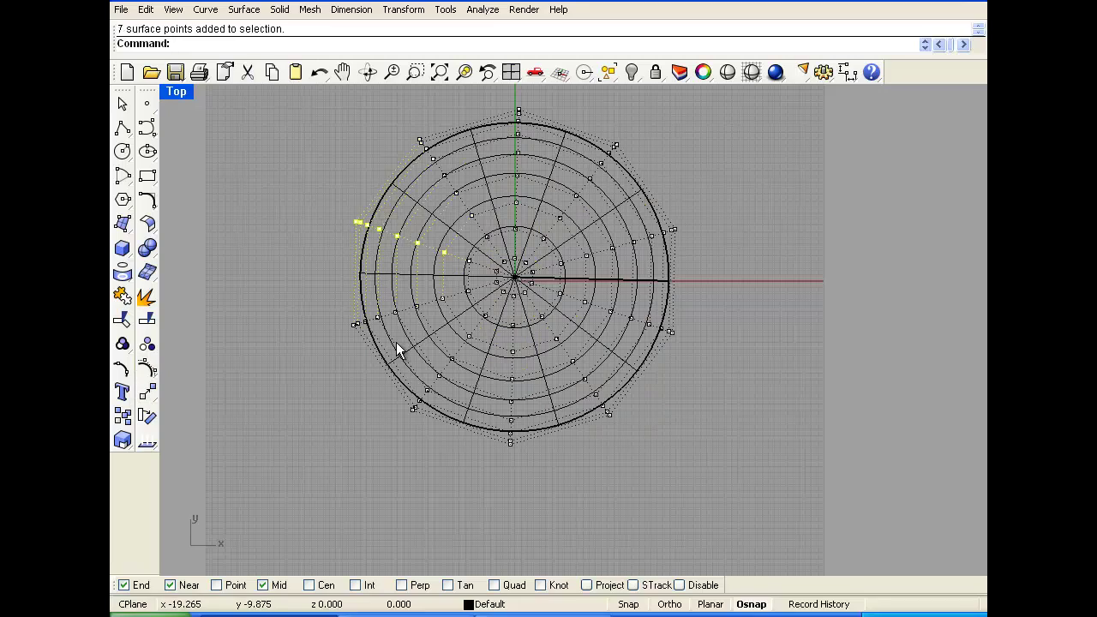
pyautogui.keyDown('shift'); pyautogui.moveTo(372, 389); pyautogui.dragTo(431, 433); pyautogui.keyUp('shift')
pyautogui.keyDown('shift'); pyautogui.moveTo(632, 162); pyautogui.dragTo(633, 163); pyautogui.keyUp('shift')
pyautogui.moveTo(639, 126); pyautogui.dragTo(597, 175)
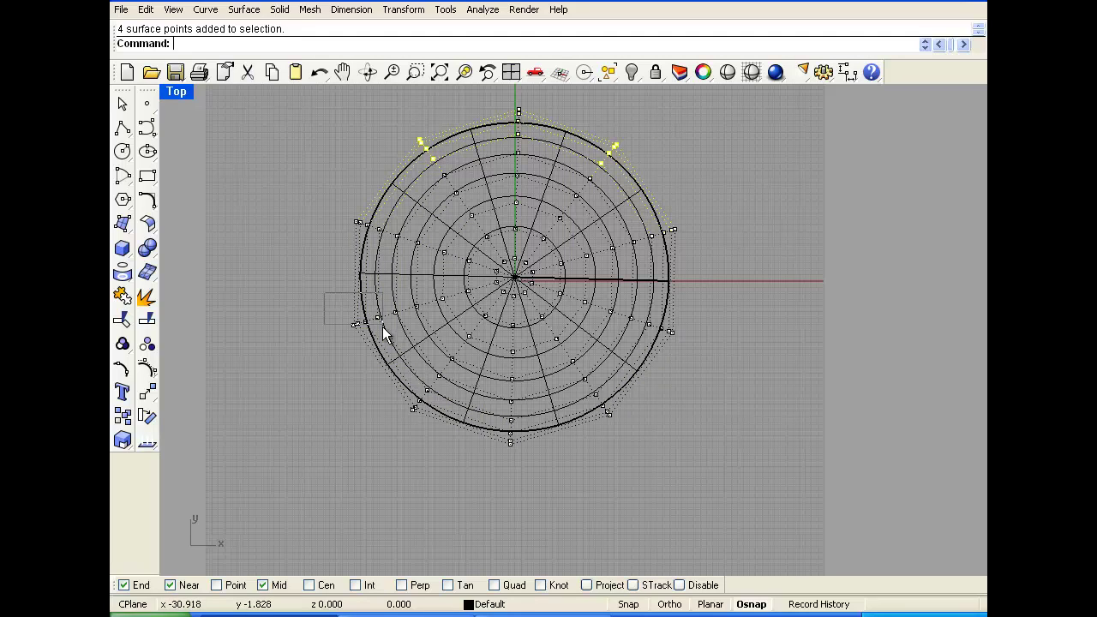
pyautogui.keyDown('shift'); pyautogui.moveTo(383, 328); pyautogui.dragTo(384, 339); pyautogui.keyUp('shift')
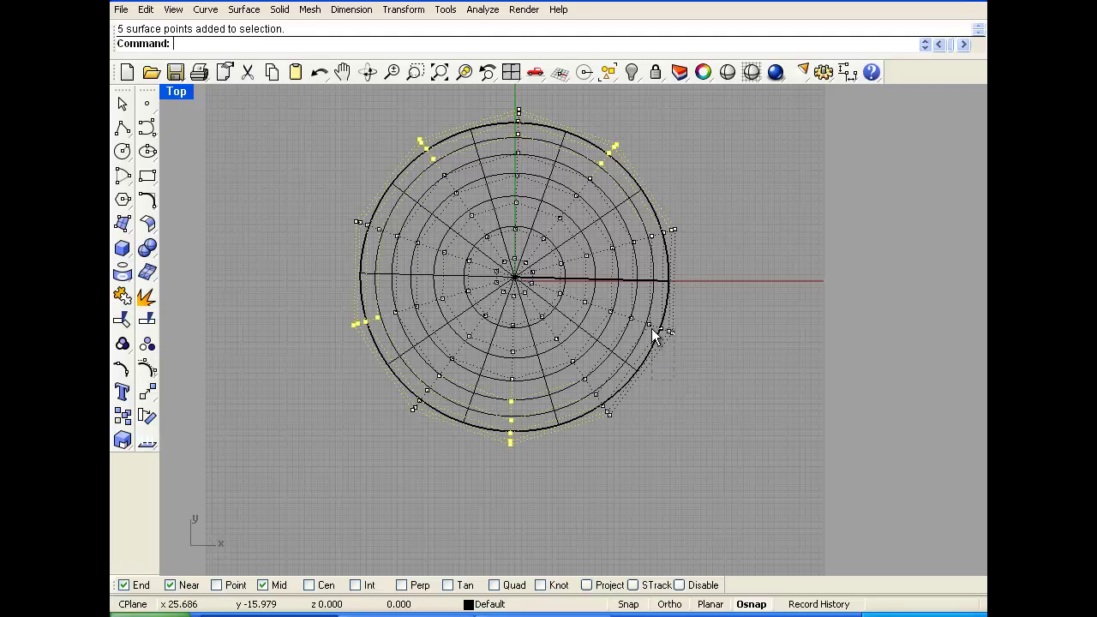
# Extend the selected outer control points around the surface in the U direction.
pyautogui.click(146, 10)
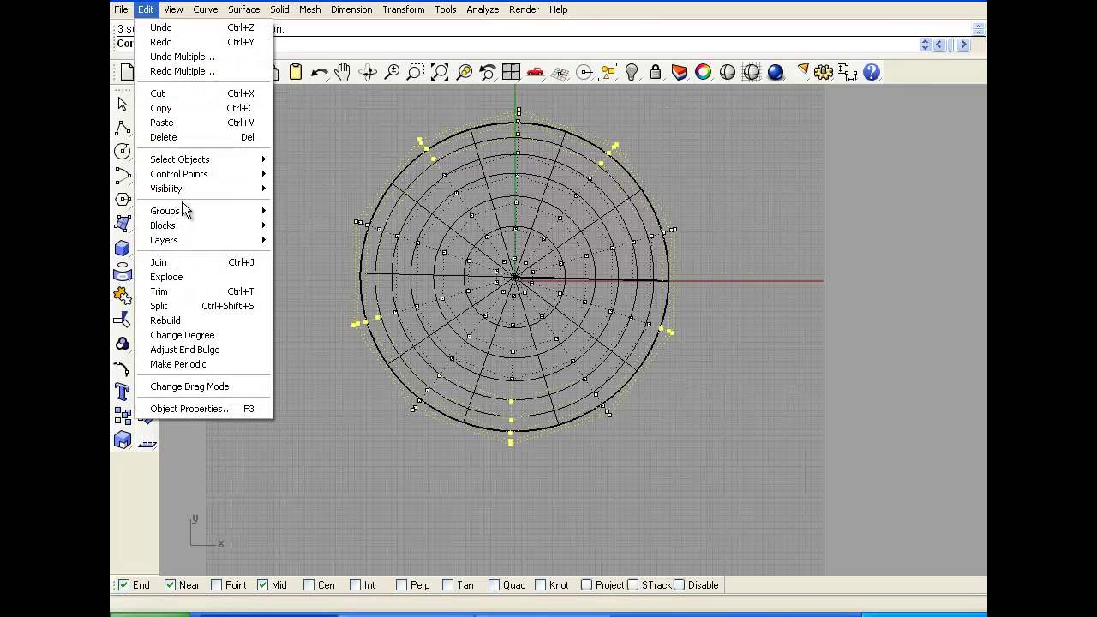
pyautogui.moveTo(213, 176)
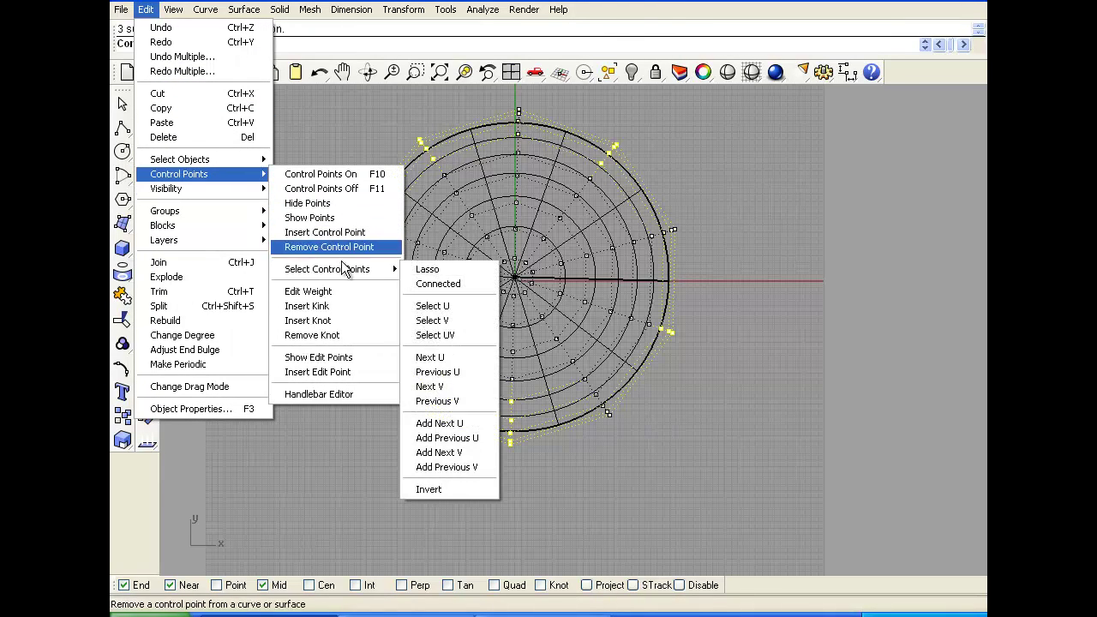
pyautogui.moveTo(377, 269)
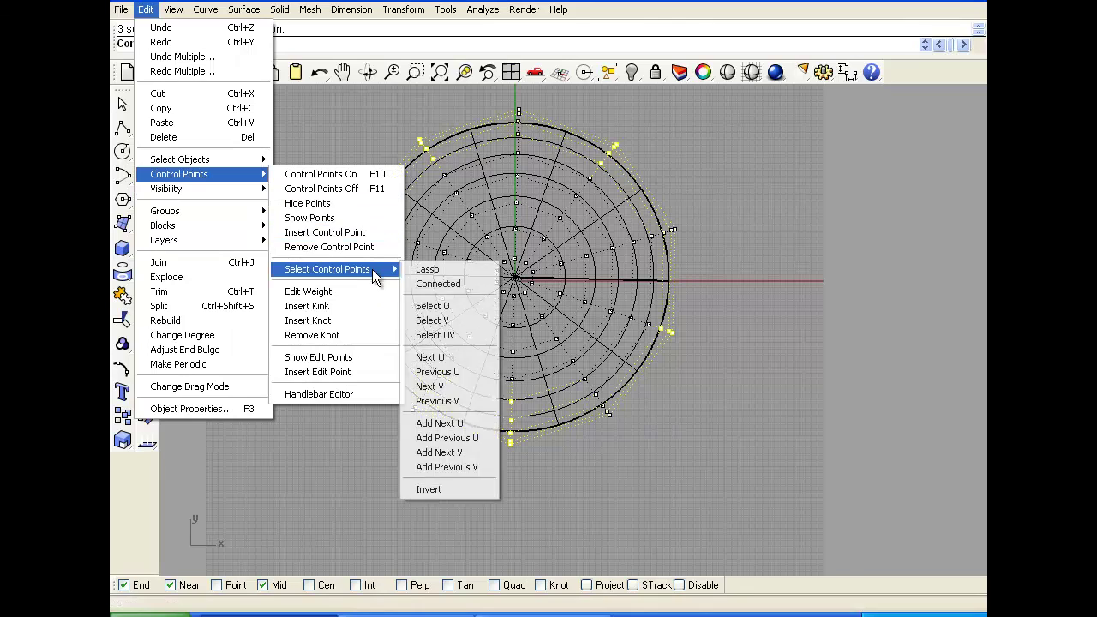
pyautogui.click(457, 310)
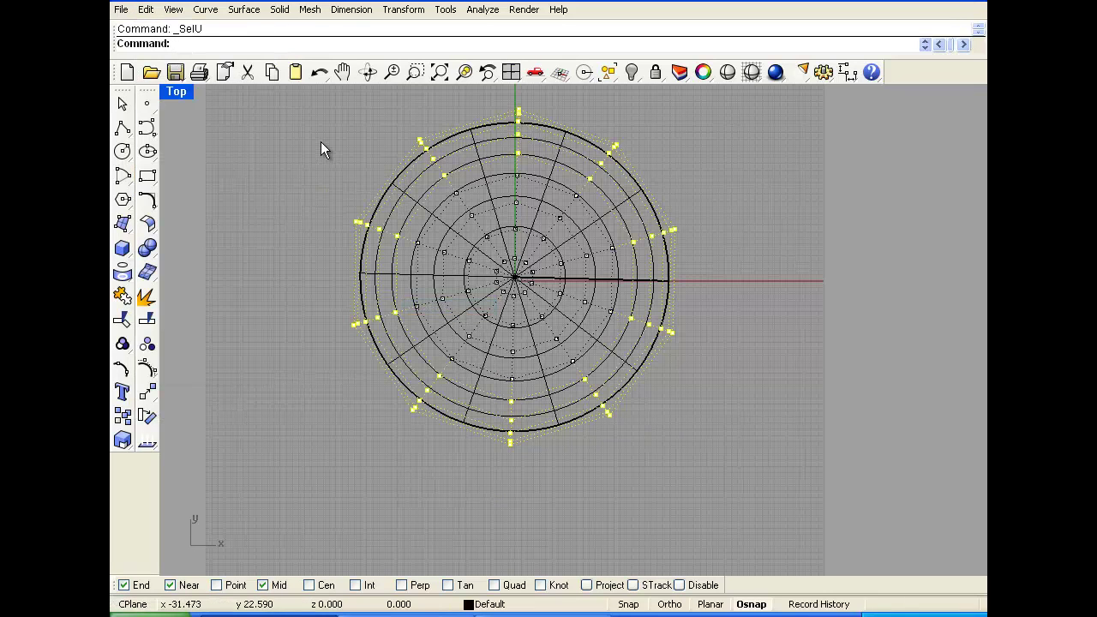
# Undo the surface rebuild and redo it.
pyautogui.hotkey('ctrl', 'z')
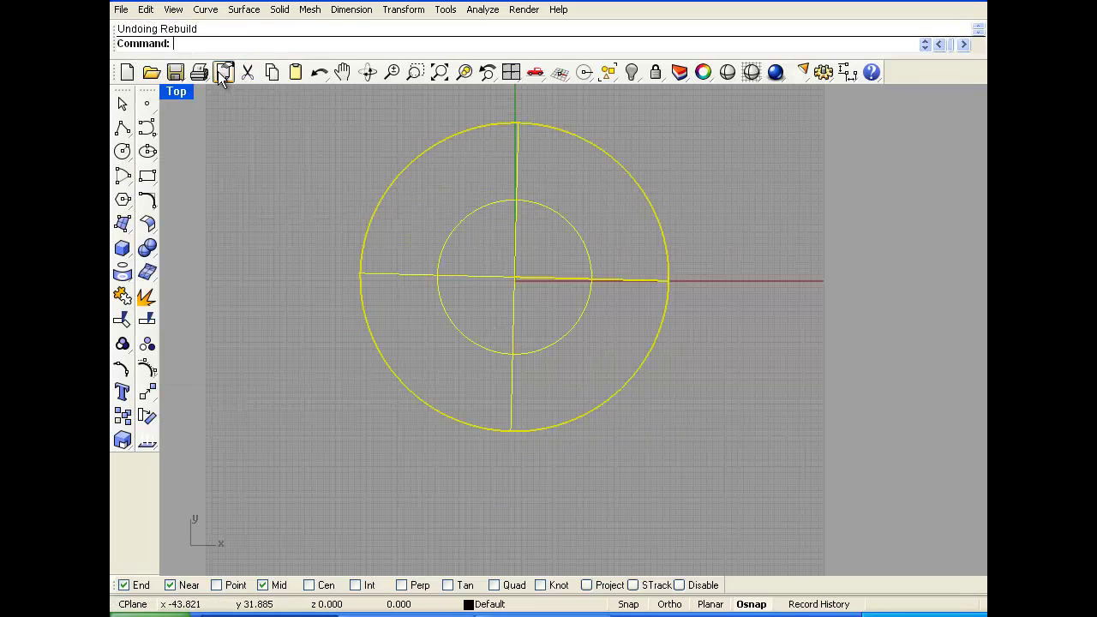
pyautogui.click(145, 10)
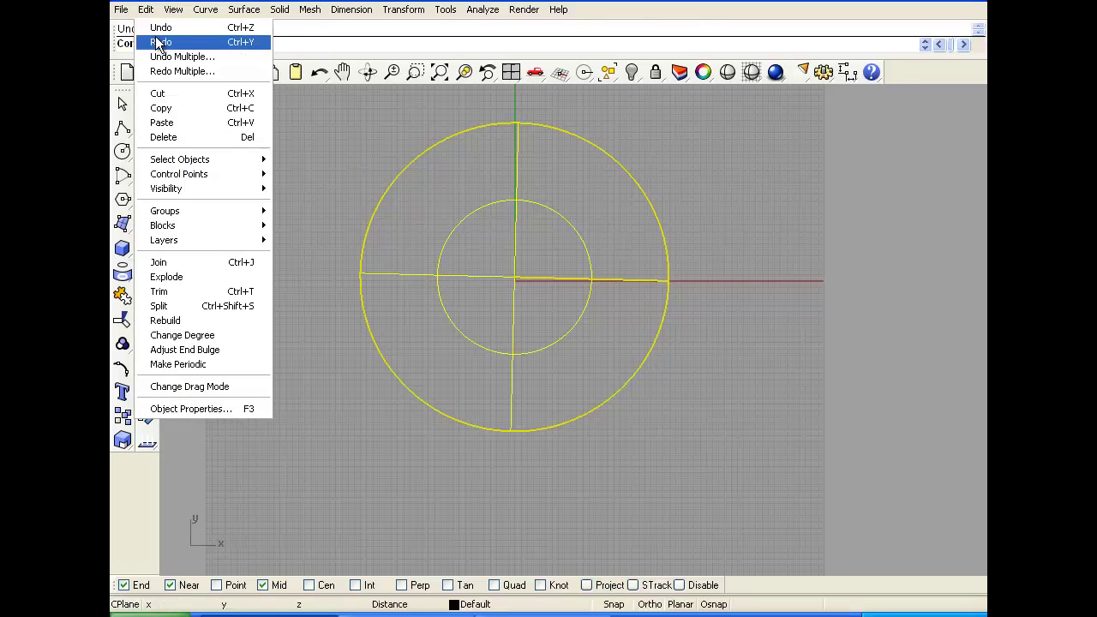
pyautogui.click(160, 43)
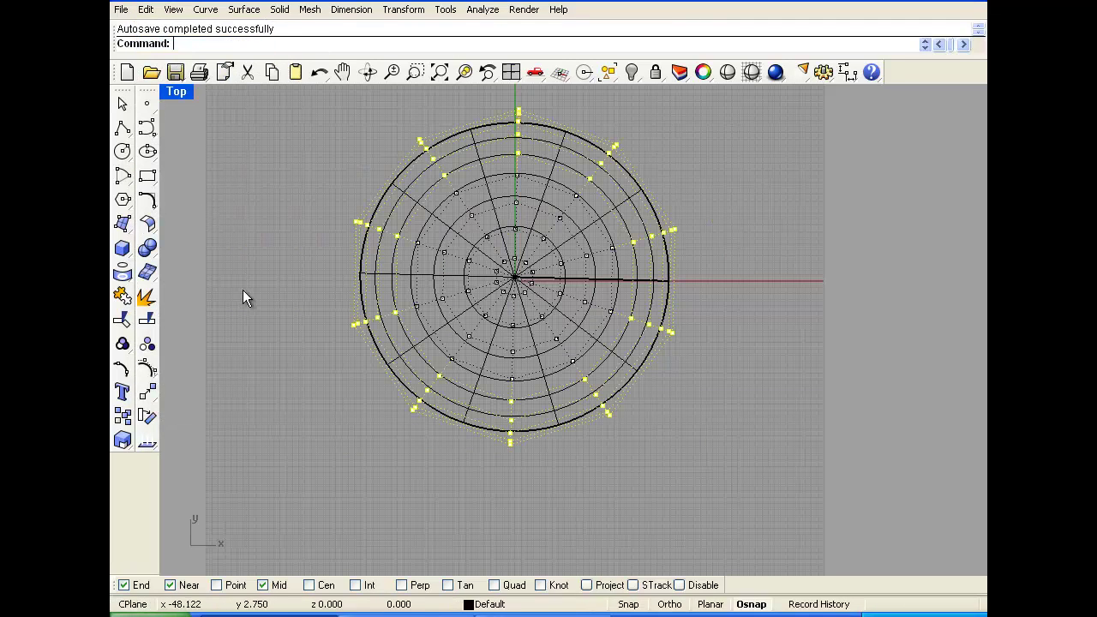
# Extend the control point selection in the V direction.
pyautogui.click(155, 10)
pyautogui.moveTo(197, 175)
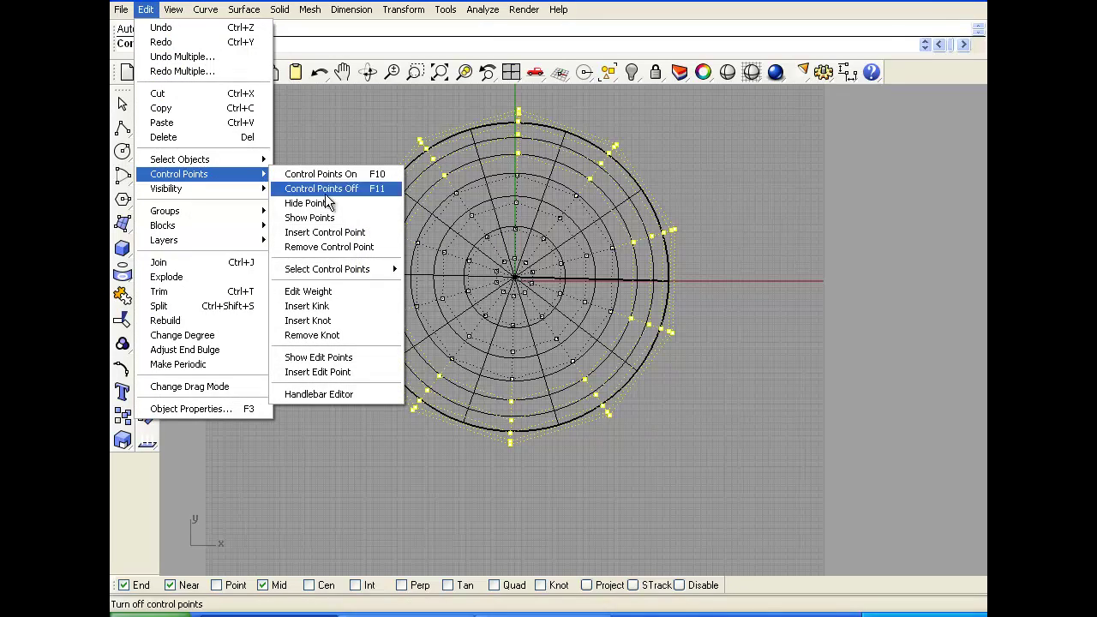
pyautogui.moveTo(380, 269)
pyautogui.click(428, 320)
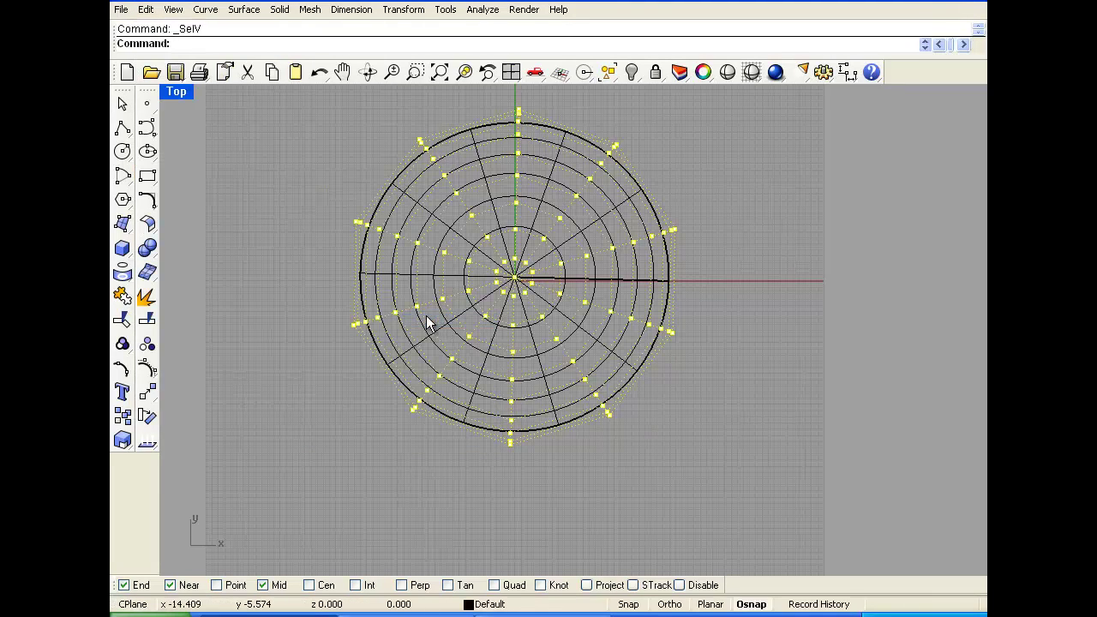
# Select the outer points of one radial row and clear them, and undo and redo the surface rebuild.
pyautogui.moveTo(393, 124); pyautogui.dragTo(453, 188)
pyautogui.click(374, 156)
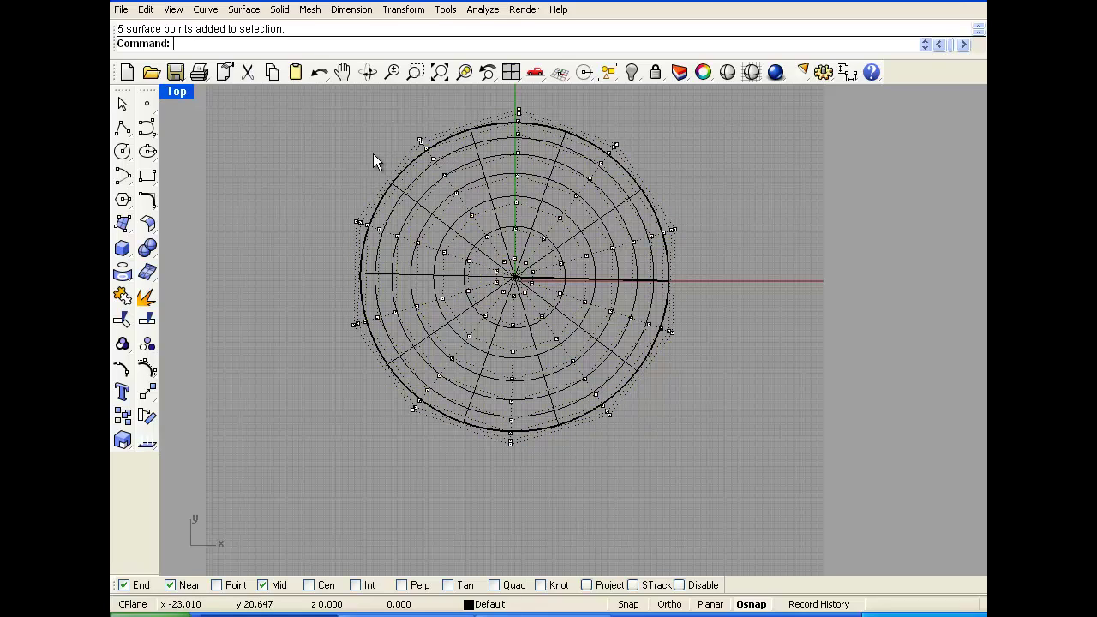
pyautogui.hotkey('ctrl', 'z')
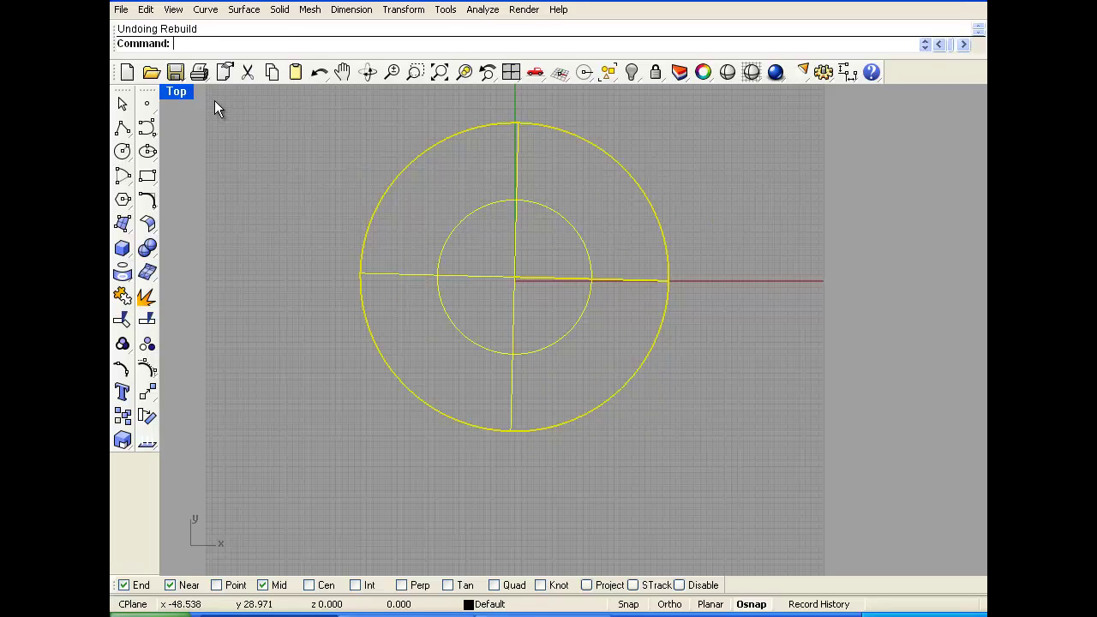
pyautogui.click(146, 9)
pyautogui.click(158, 40)
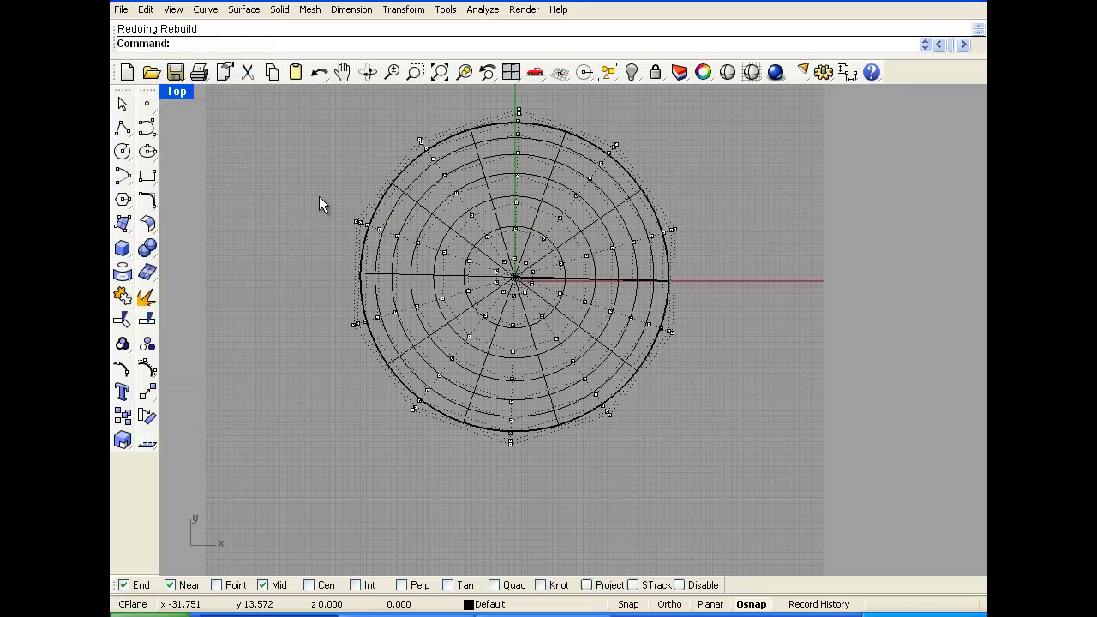
# Select the control points along the upper-left radial row and the outer points of the lower-left radial row.
pyautogui.moveTo(318, 196); pyautogui.dragTo(439, 254)
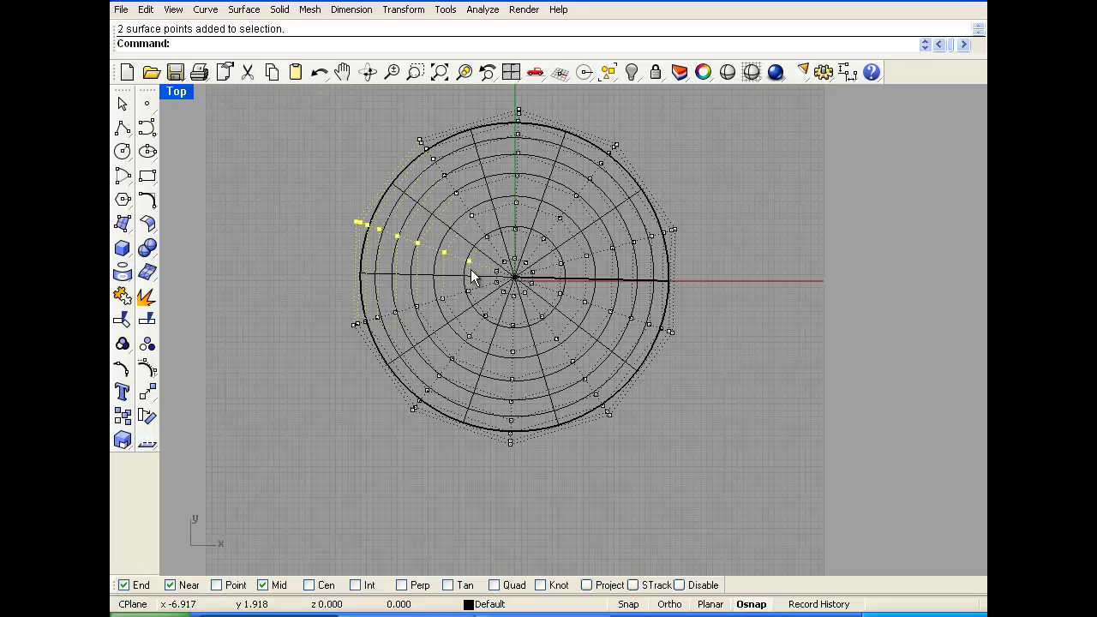
pyautogui.keyDown('shift'); pyautogui.moveTo(403, 382); pyautogui.dragTo(441, 413); pyautogui.keyUp('shift')
pyautogui.keyDown('shift'); pyautogui.click(451, 358); pyautogui.keyUp('shift')
pyautogui.keyDown('shift'); pyautogui.click(439, 376); pyautogui.keyUp('shift')
# Add the innermost control points of the upper-left radial row to the selection with the point Lasso.
pyautogui.click(146, 10)
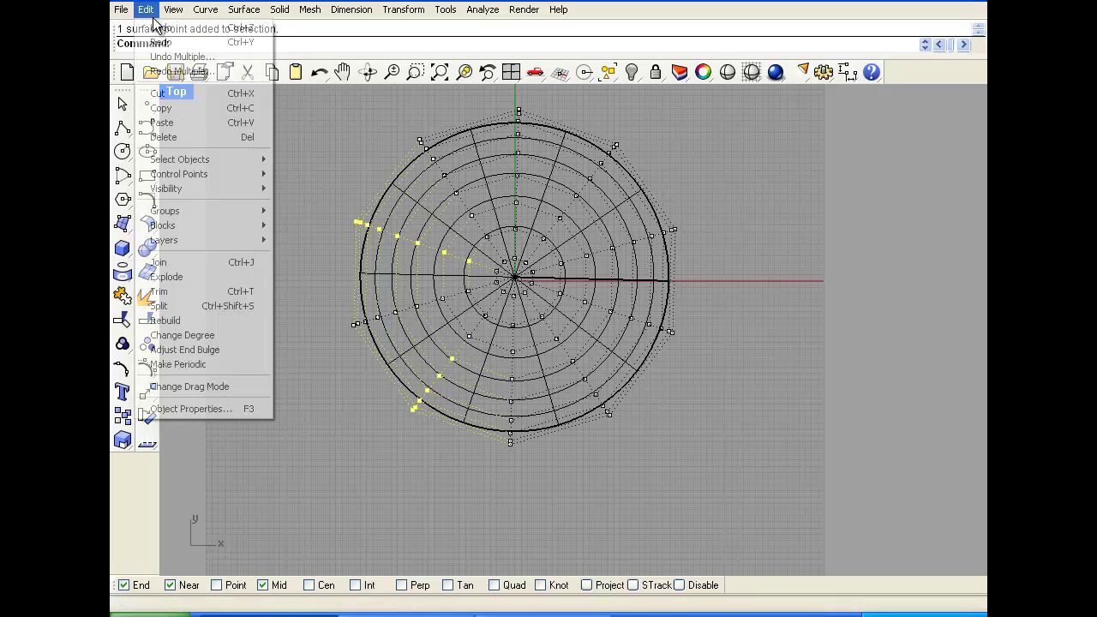
pyautogui.moveTo(236, 178)
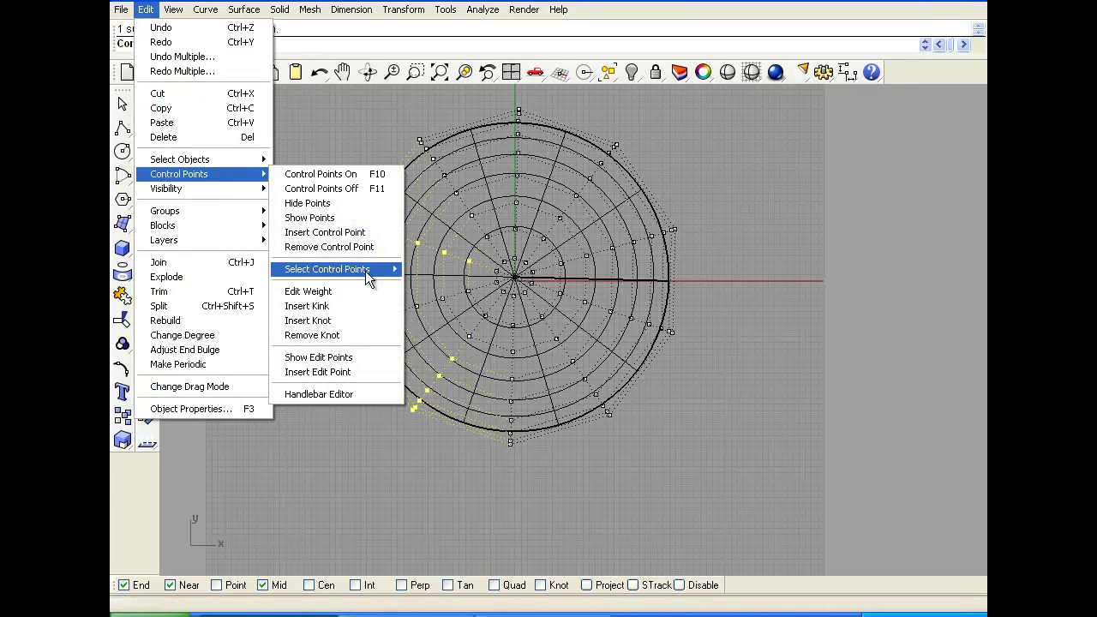
pyautogui.moveTo(365, 271)
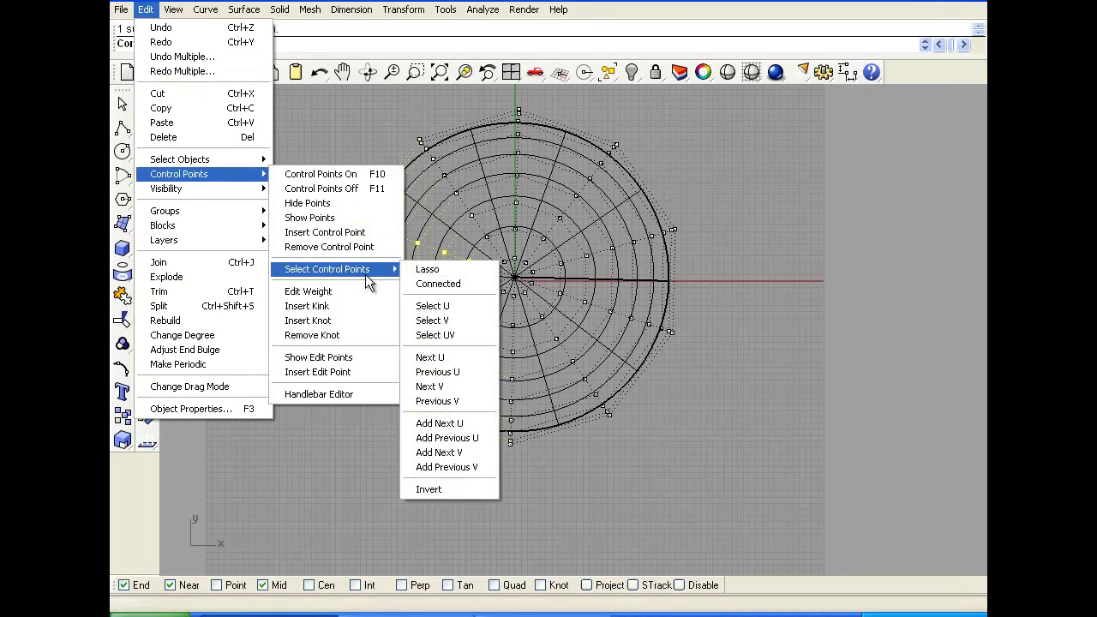
pyautogui.click(426, 271)
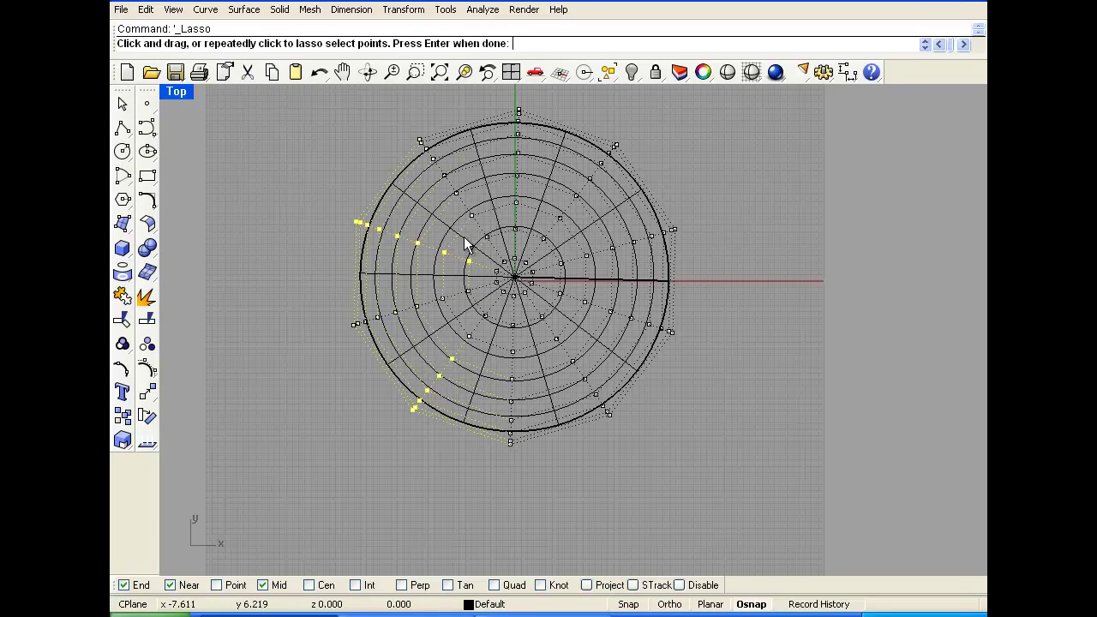
pyautogui.moveTo(468, 243)
pyautogui.mouseDown()
pyautogui.moveTo(346, 210)
pyautogui.moveTo(339, 249)
pyautogui.moveTo(441, 284)
pyautogui.moveTo(497, 277)
pyautogui.moveTo(470, 248)
pyautogui.mouseUp()
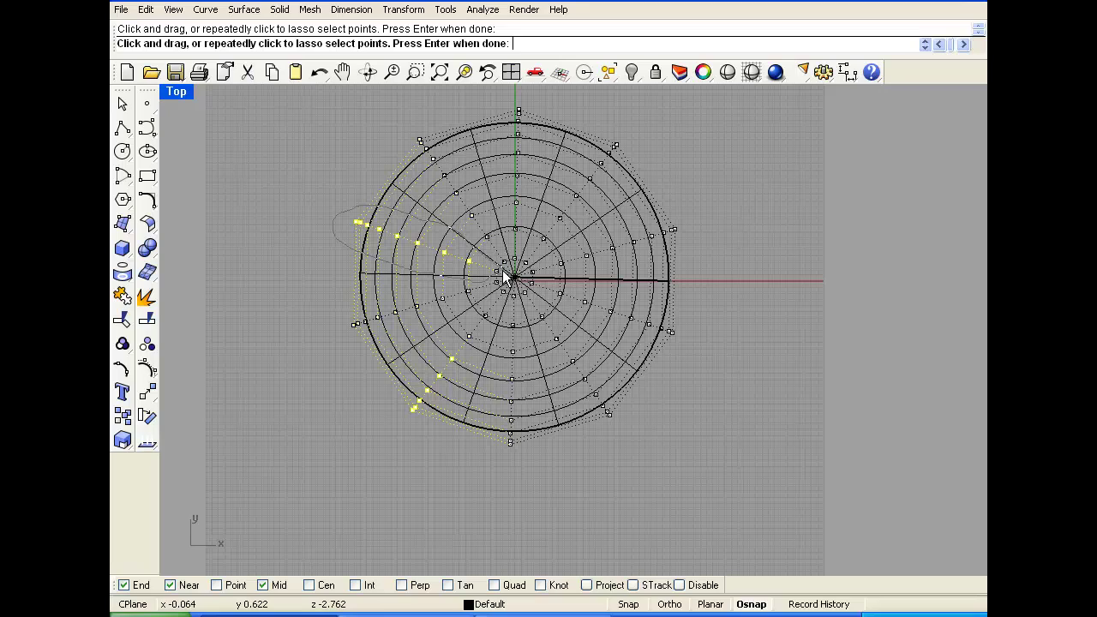
pyautogui.press('Return')
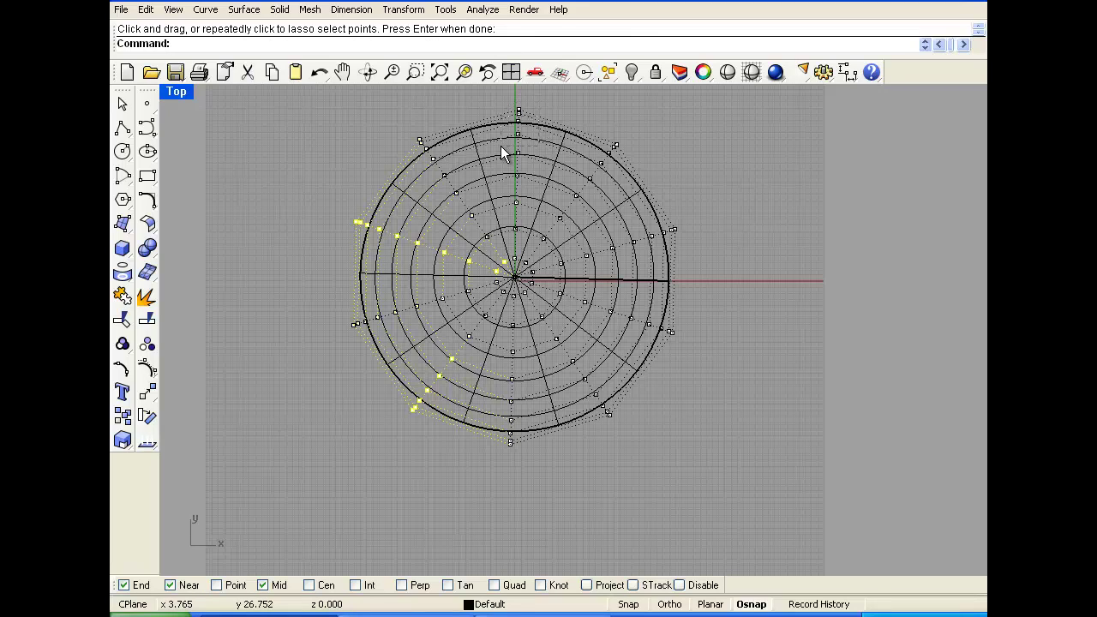
# Add the control points of the remaining alternate radial rows to the selection, including the ones near the surface's centre.
pyautogui.moveTo(503, 153); pyautogui.dragTo(528, 114)
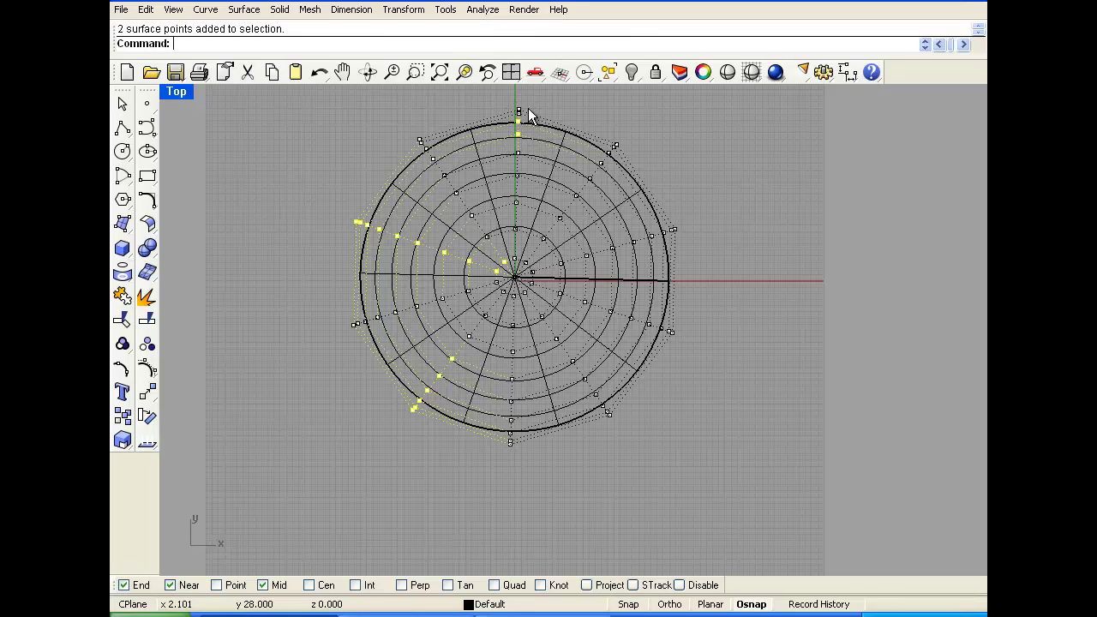
pyautogui.keyDown('shift'); pyautogui.click(512, 265); pyautogui.keyUp('shift')
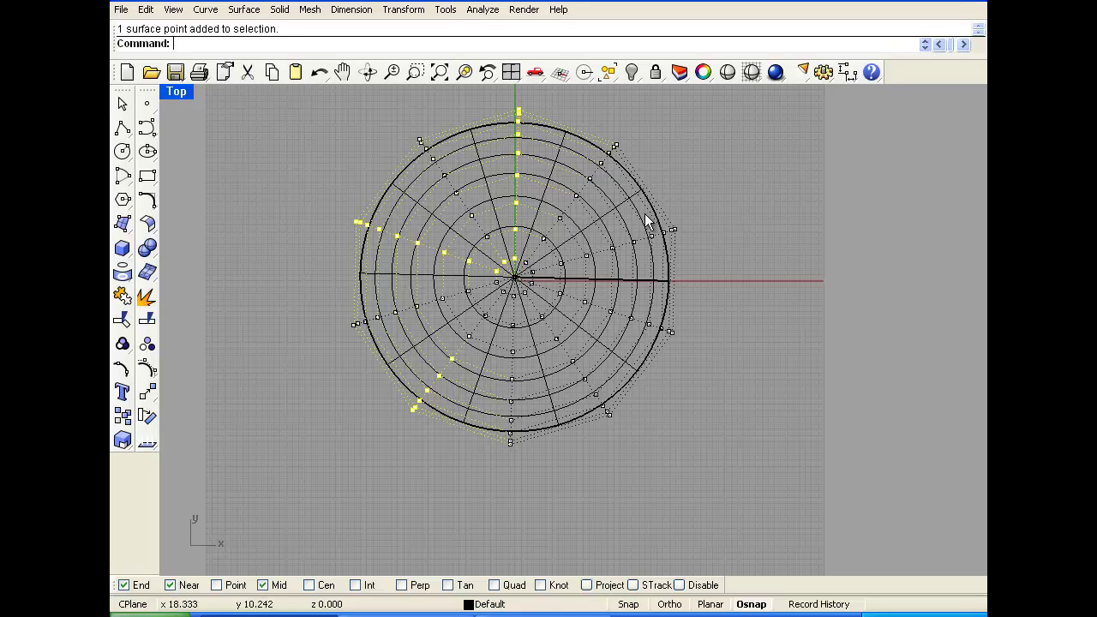
pyautogui.keyDown('shift'); pyautogui.moveTo(682, 221); pyautogui.dragTo(591, 250); pyautogui.keyUp('shift')
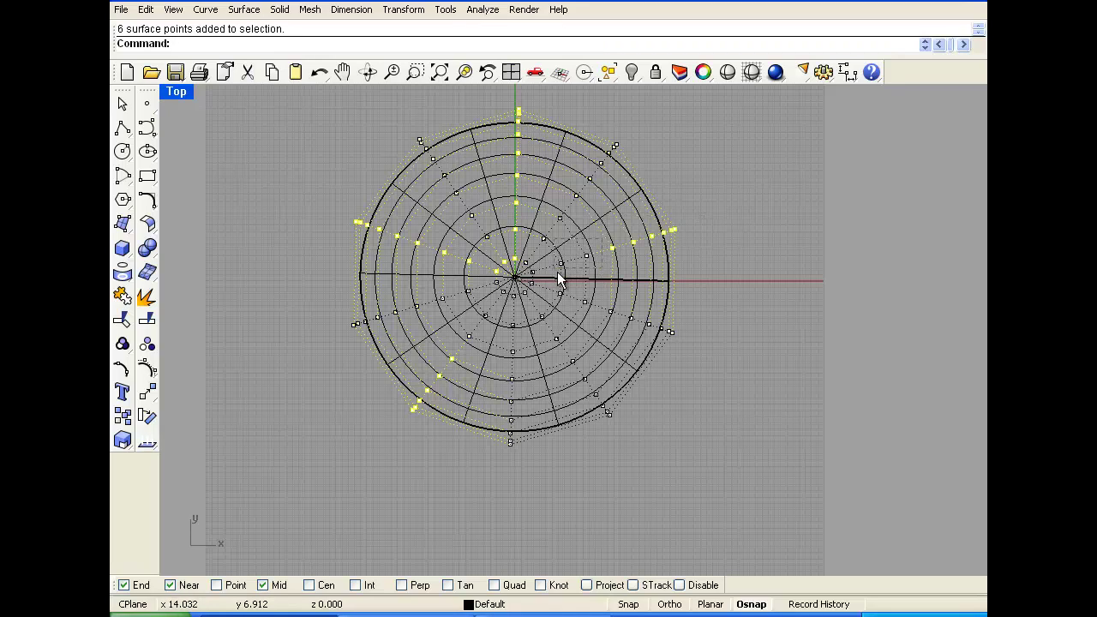
pyautogui.keyDown('shift'); pyautogui.click(539, 316); pyautogui.keyUp('shift')
pyautogui.scroll(5, 522, 288)
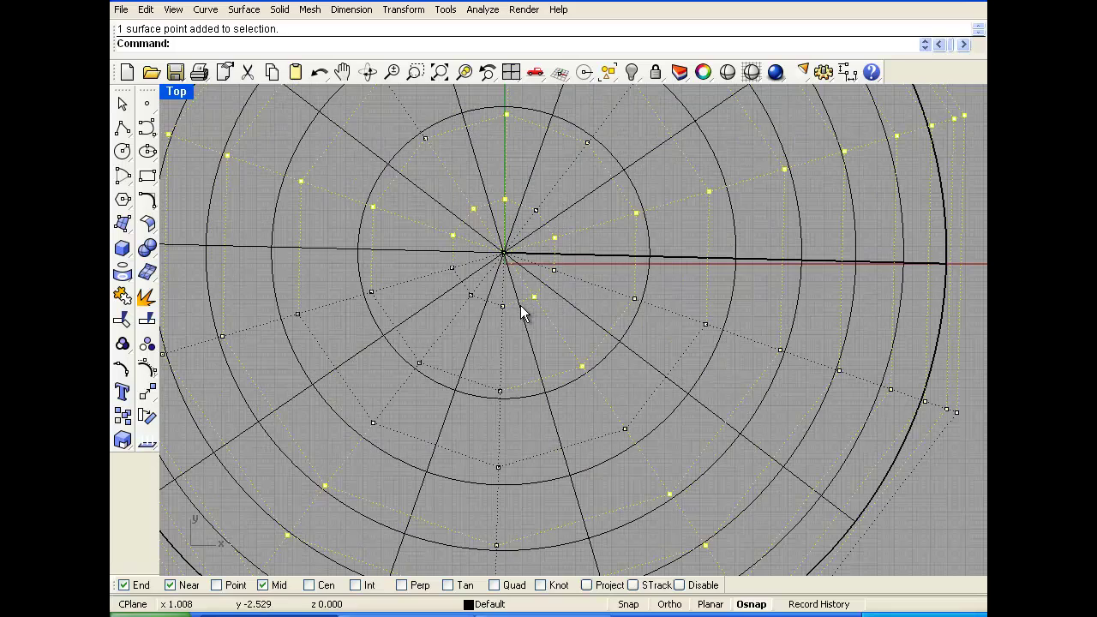
pyautogui.scroll(-5, 515, 302)
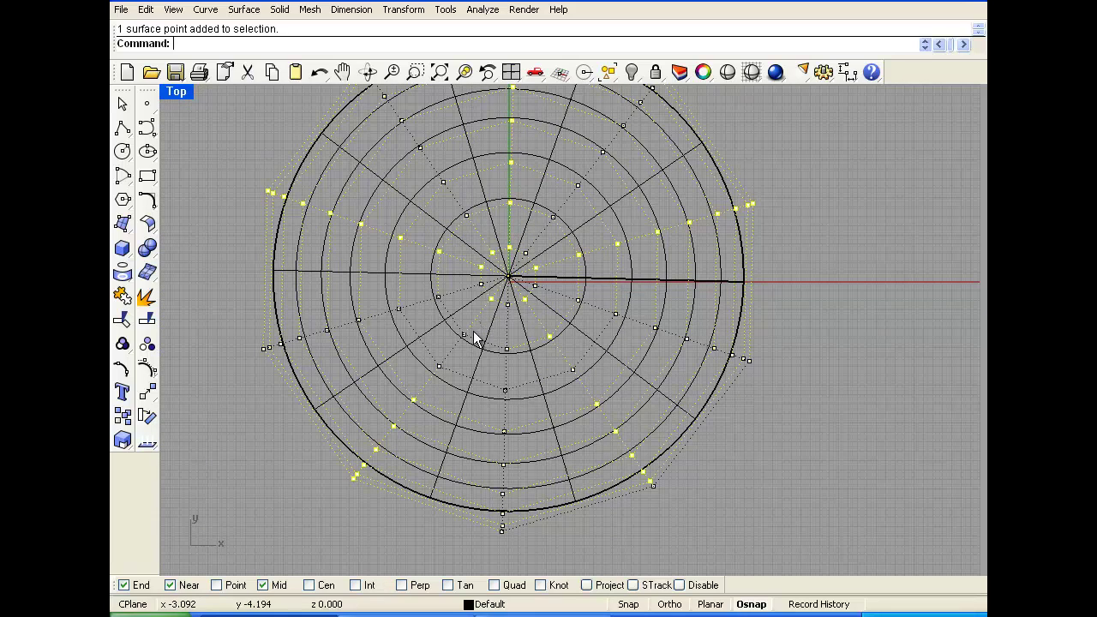
pyautogui.keyDown('shift'); pyautogui.click(439, 367); pyautogui.keyUp('shift')
pyautogui.scroll(-3, 495, 324)
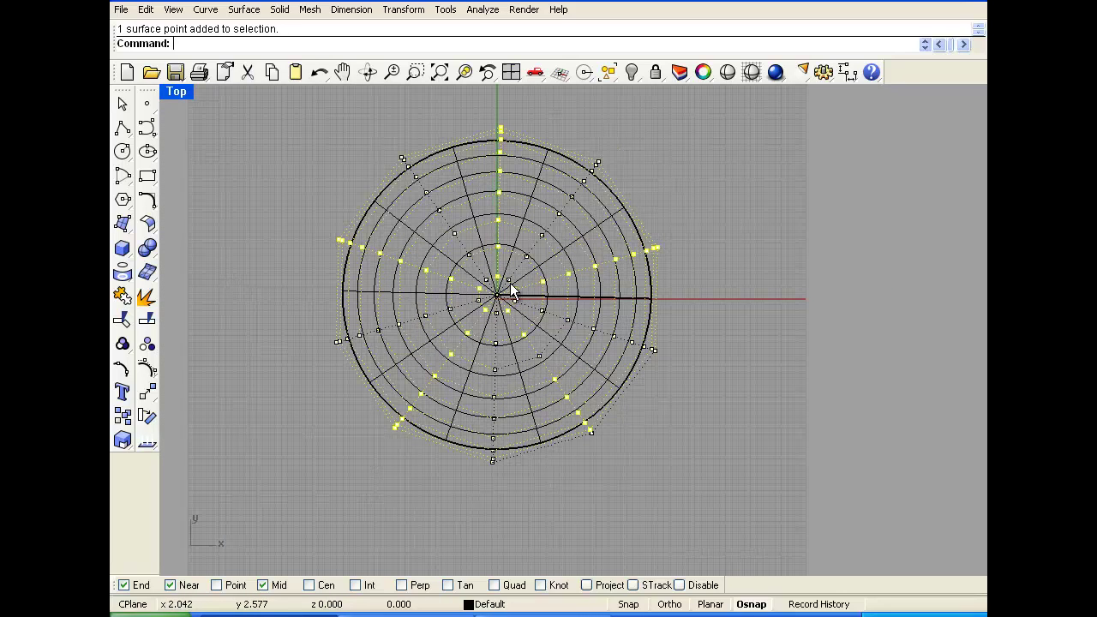
pyautogui.click(123, 345)
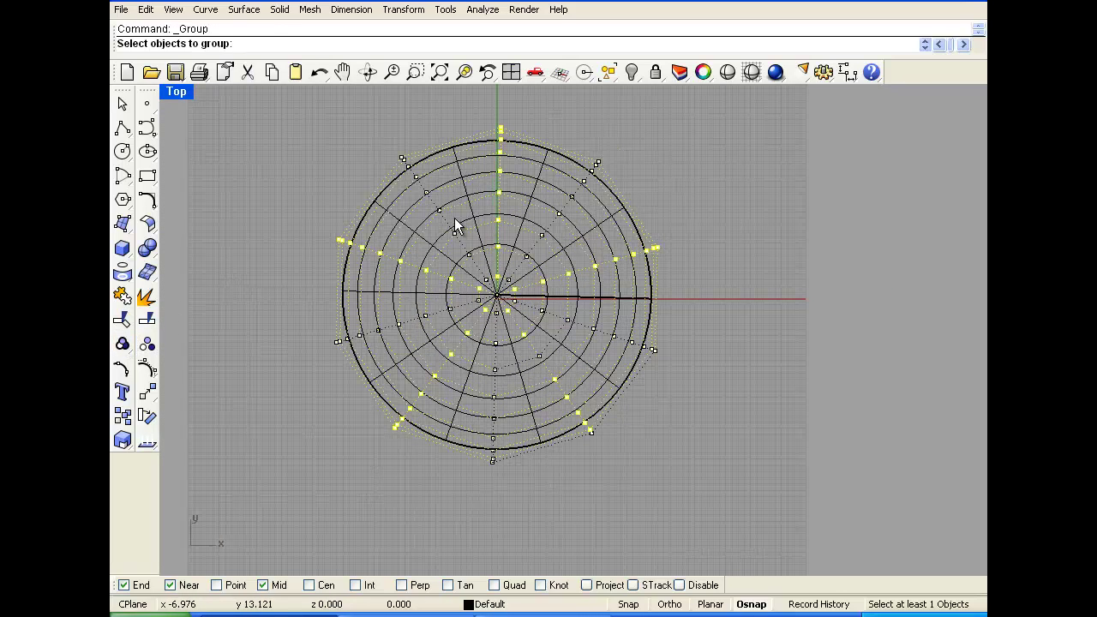
pyautogui.scroll(-1, 437, 285)
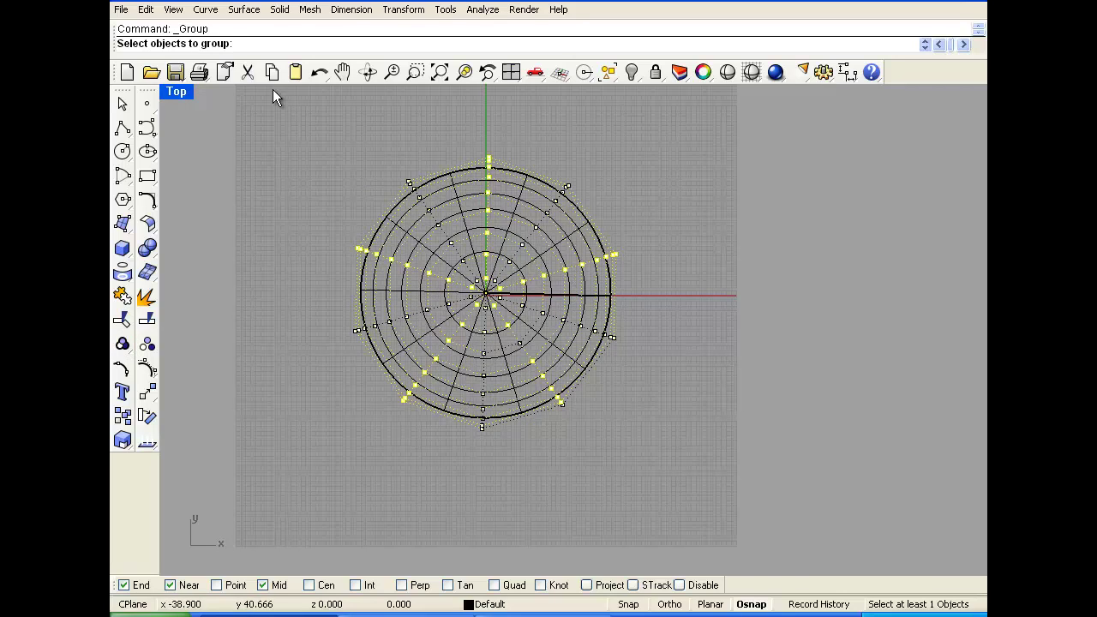
pyautogui.scroll(1, 478, 280)
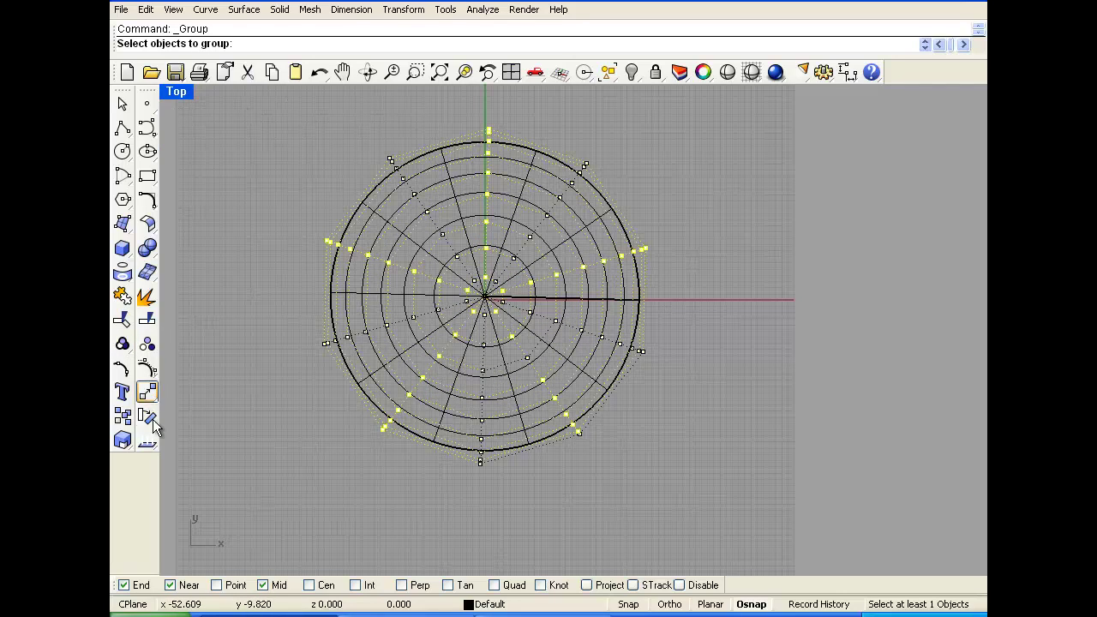
# Scale the selected alternate rows of control points down to under half size in three dimensions, using the surface's bottom tip as origin.
pyautogui.click(123, 440)
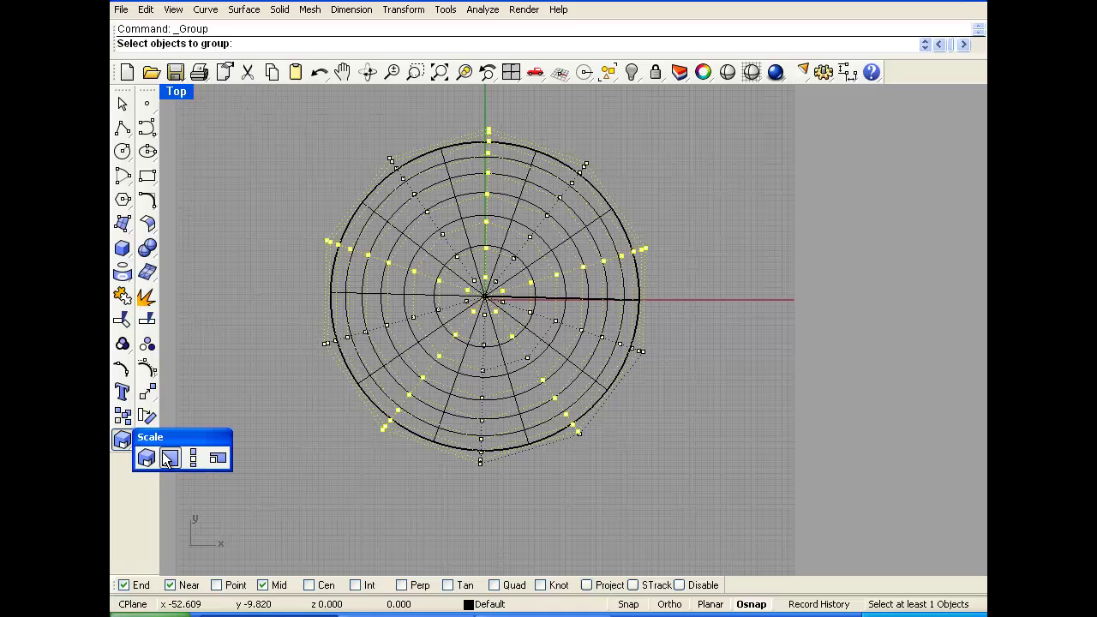
pyautogui.click(146, 458)
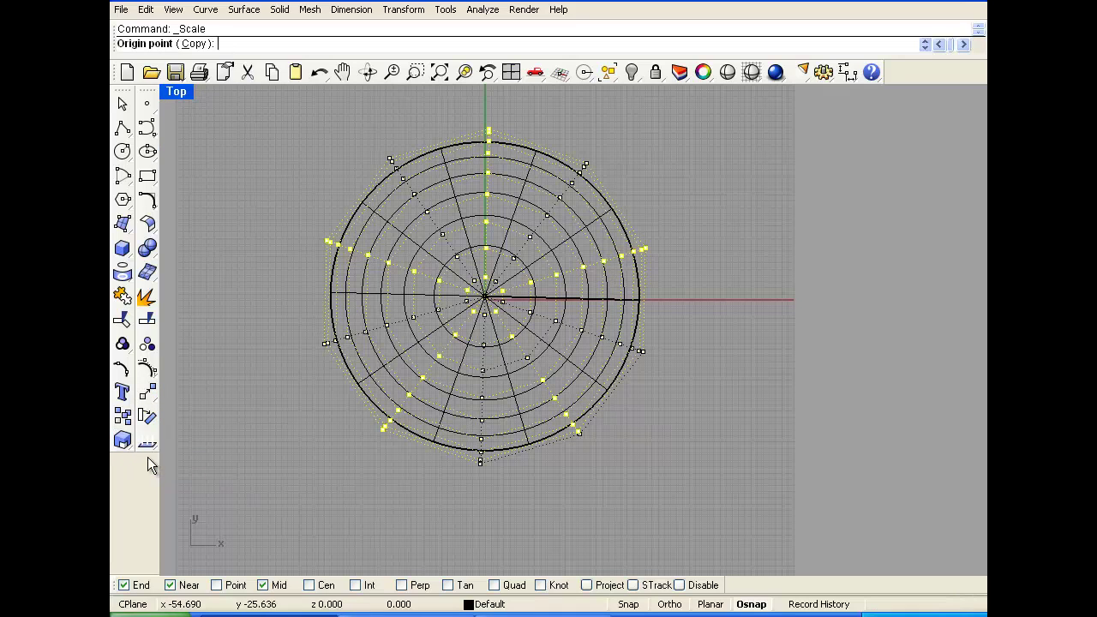
pyautogui.doubleClick(180, 93)
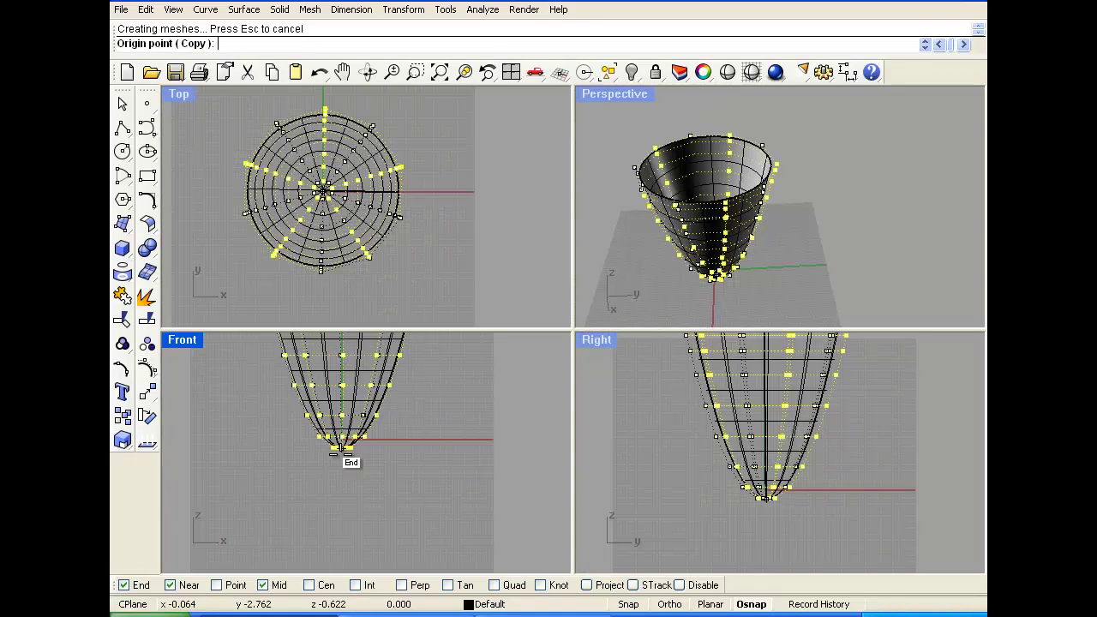
pyautogui.scroll(3, 341, 447)
pyautogui.scroll(5, 323, 198)
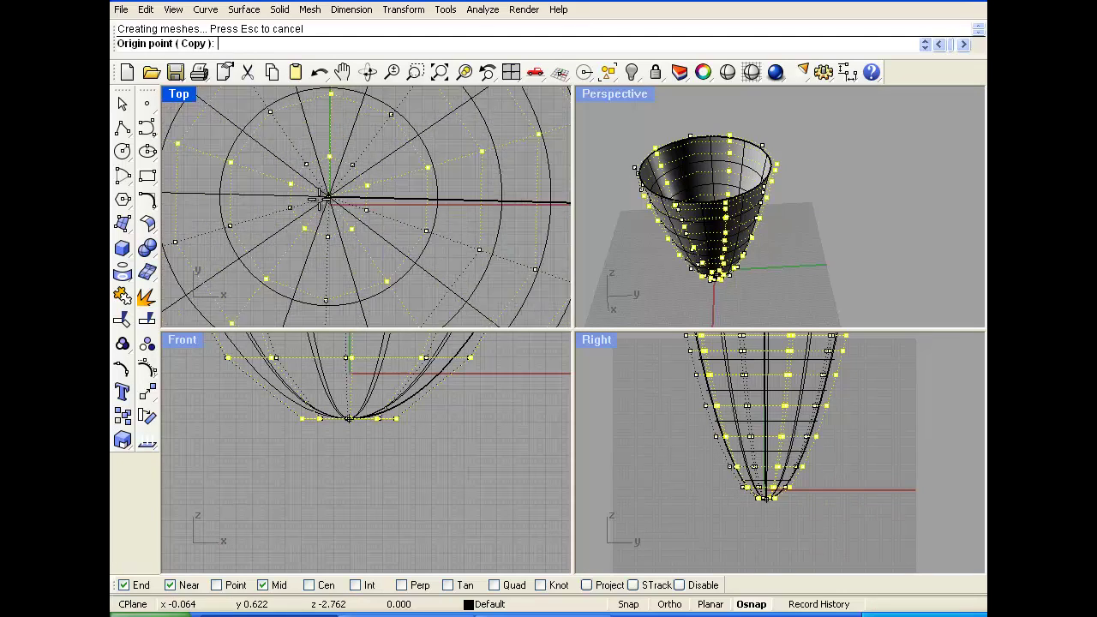
pyautogui.scroll(3, 324, 199)
pyautogui.click(334, 197)
pyautogui.scroll(-5, 331, 460)
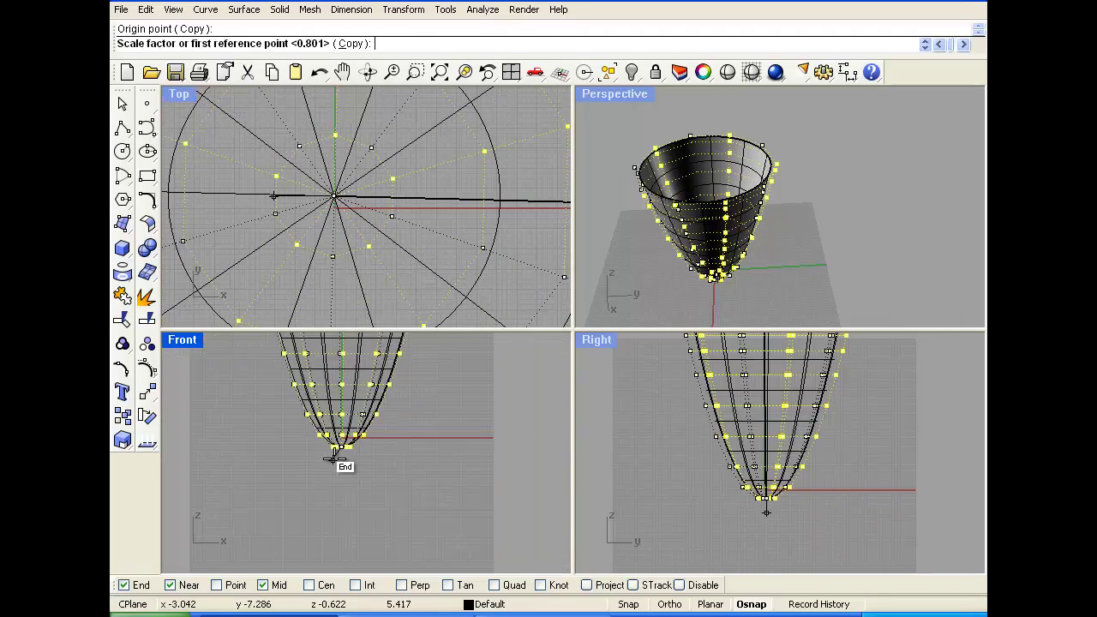
pyautogui.scroll(-3, 331, 461)
pyautogui.click(489, 452)
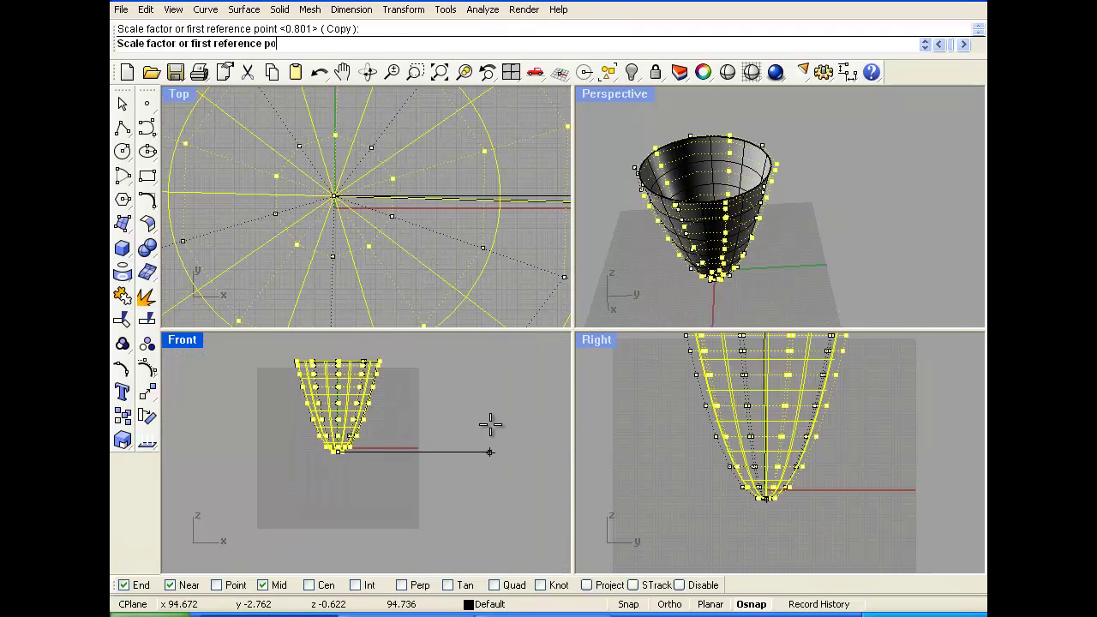
pyautogui.click(393, 430)
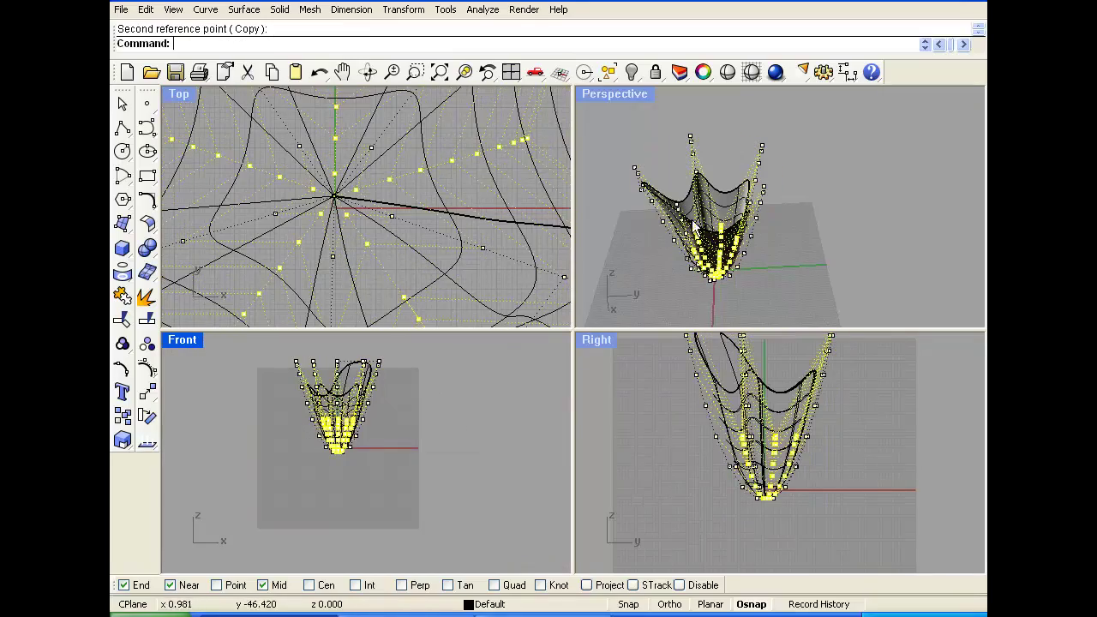
# Clear the point selection and select the upper rows of control points around the rim in the Front view.
pyautogui.moveTo(715, 182); pyautogui.dragTo(702, 137, button='right')
pyautogui.scroll(5, 691, 270)
pyautogui.scroll(-3, 710, 165)
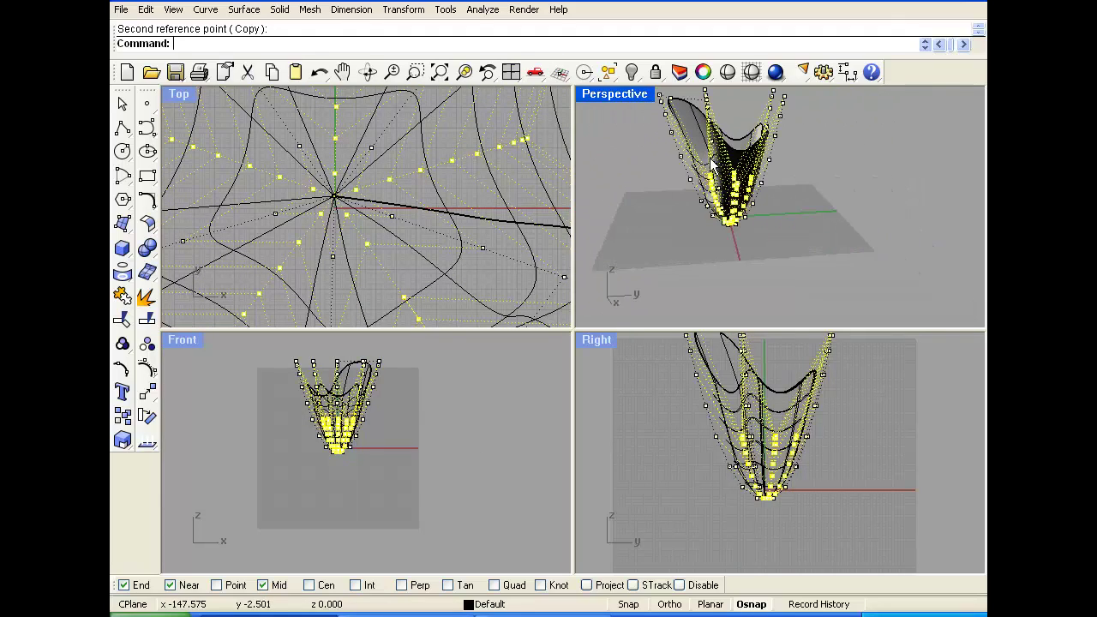
pyautogui.click(436, 460)
pyautogui.moveTo(340, 377); pyautogui.dragTo(395, 395)
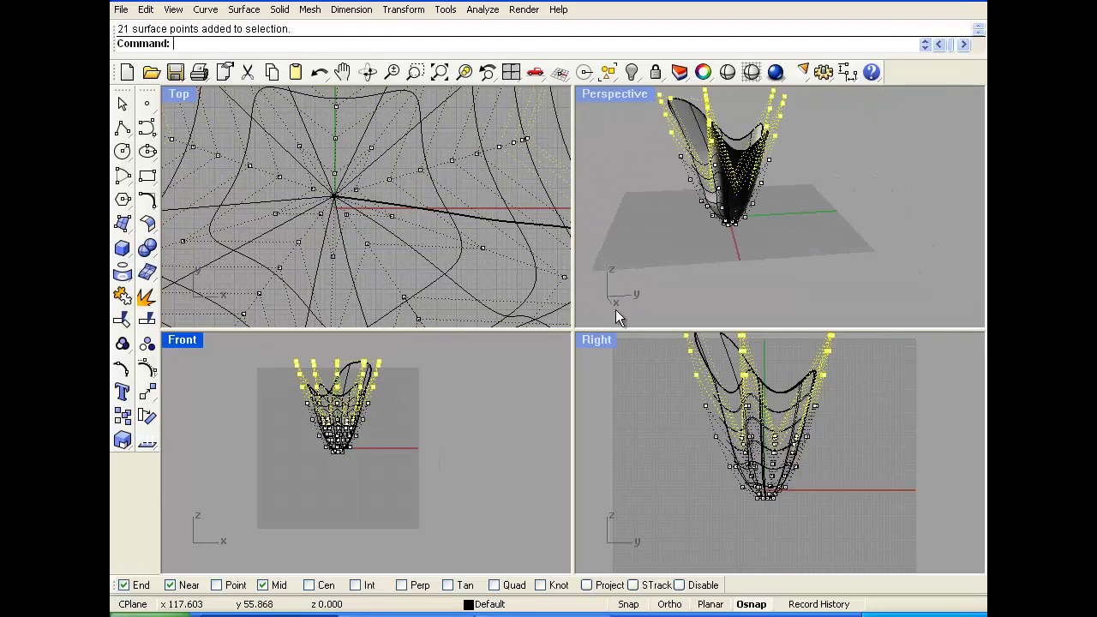
# Maximize the Perspective view around the scalloped surface and turn its control points off.
pyautogui.scroll(-3, 615, 309)
pyautogui.hotkey('ctrl', 'm')
pyautogui.scroll(-2, 564, 322)
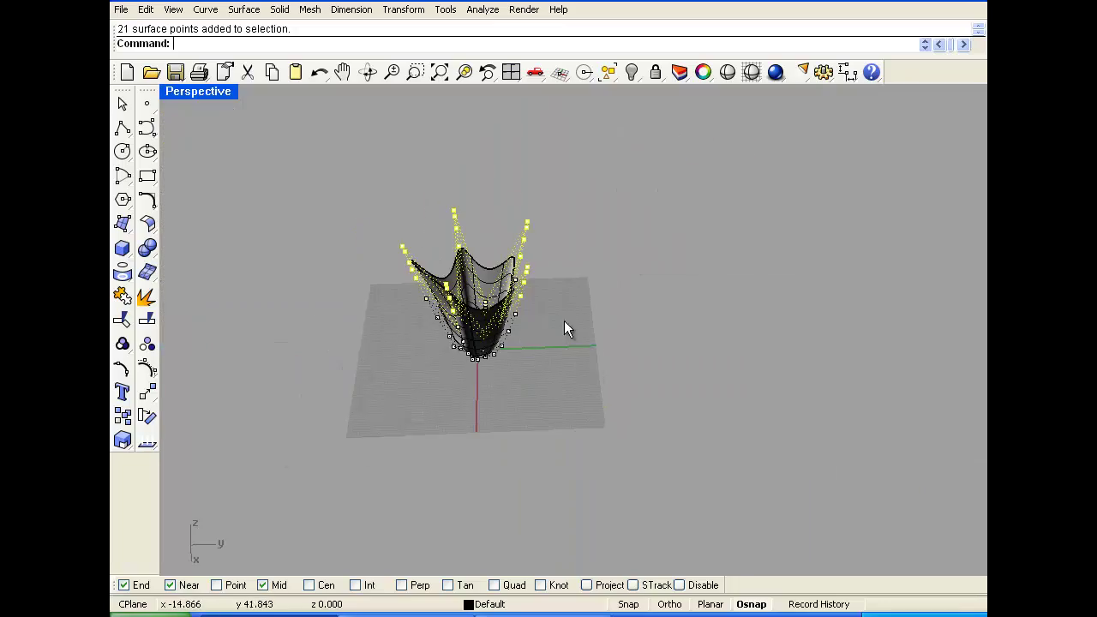
pyautogui.scroll(7, 479, 264)
pyautogui.moveTo(482, 323); pyautogui.dragTo(475, 294, button='right')
pyautogui.moveTo(457, 200); pyautogui.dragTo(479, 174, button='right')
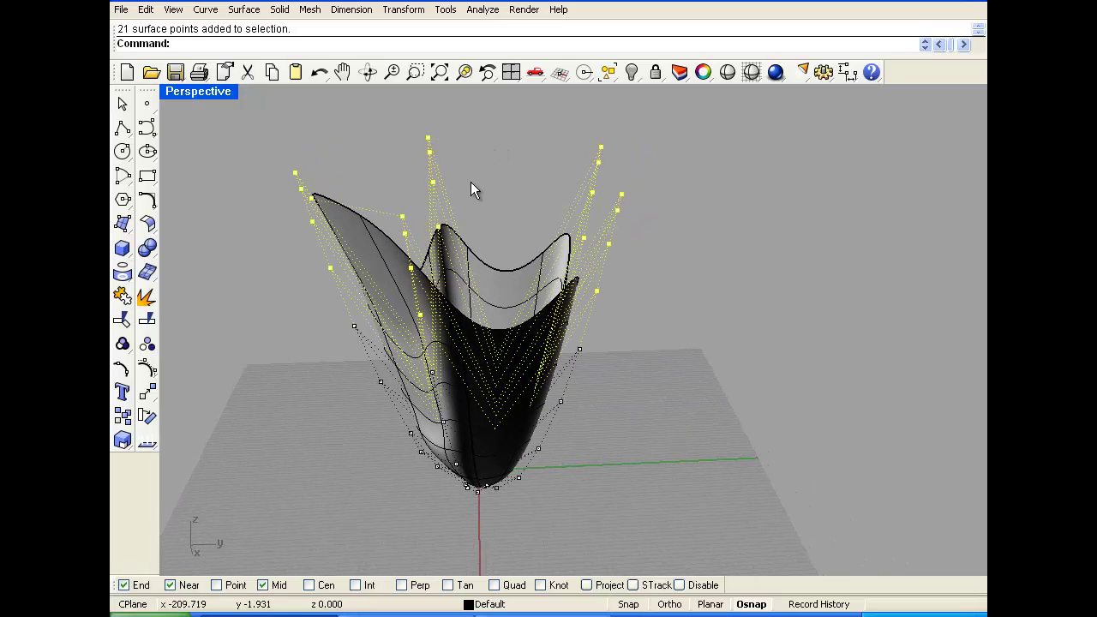
pyautogui.click(146, 370)
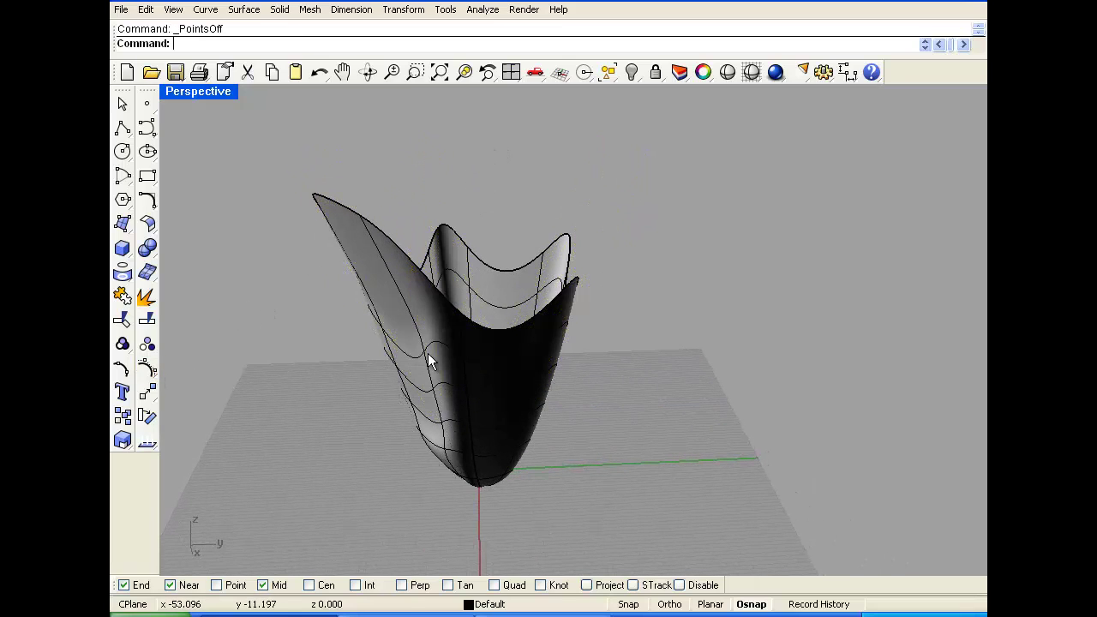
# Start a Twist of the surface with a vertical axis from its bottom tip to a height of about 55, above the rim.
pyautogui.click(431, 361)
pyautogui.doubleClick(221, 92)
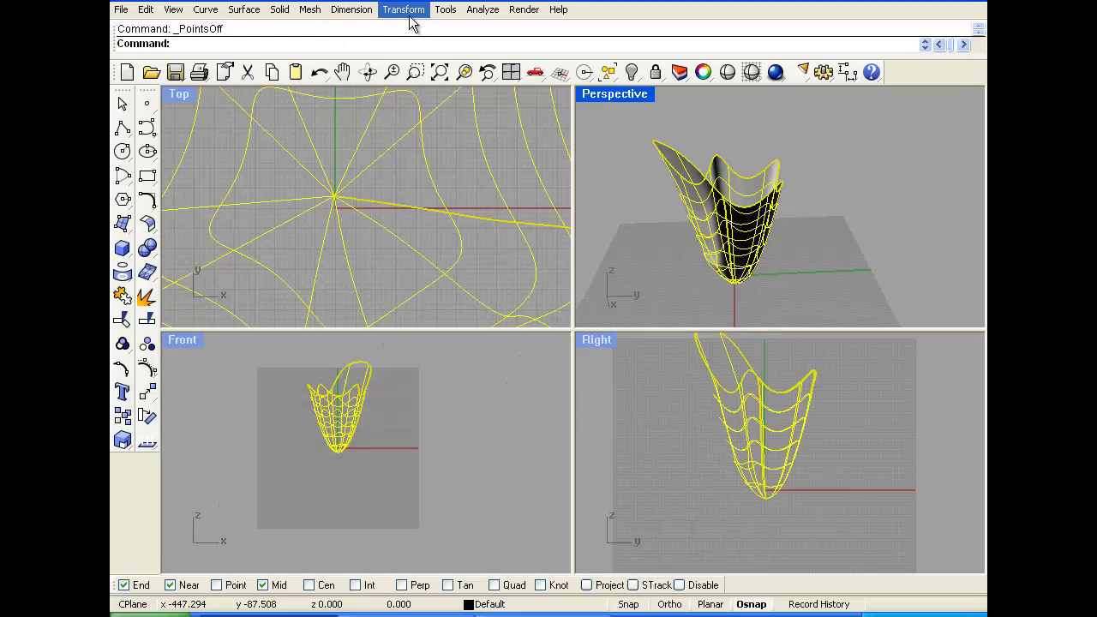
pyautogui.click(404, 9)
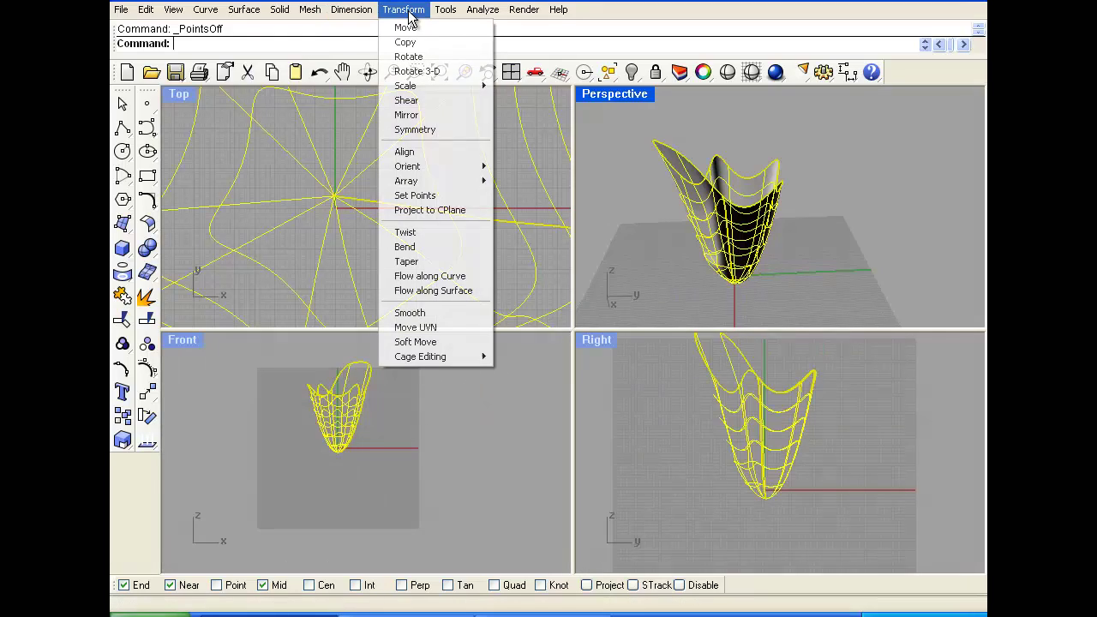
pyautogui.click(406, 232)
pyautogui.click(335, 456)
pyautogui.scroll(-2, 338, 450)
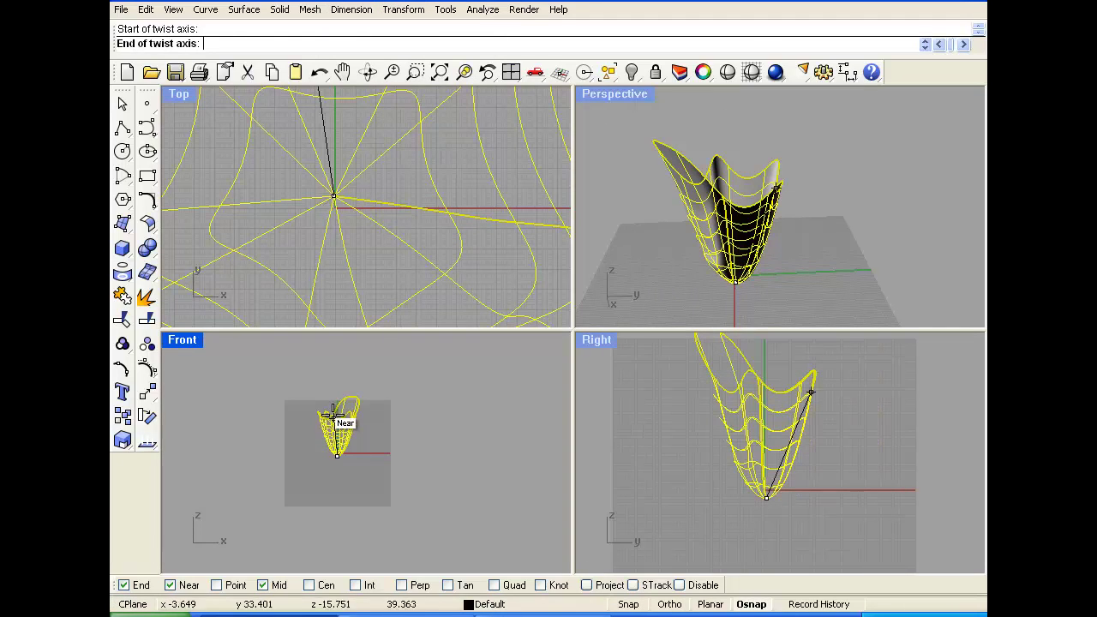
pyautogui.scroll(4, 334, 387)
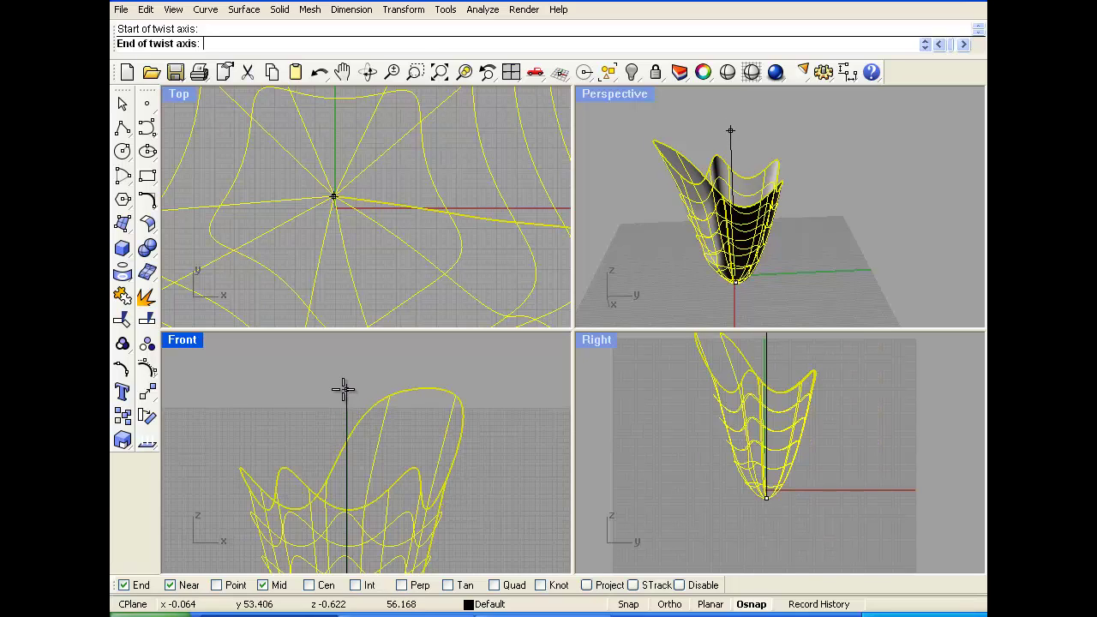
pyautogui.click(347, 378)
# Twist the surface about a quarter turn counter-clockwise with two reference points in the Top view.
pyautogui.scroll(-3, 402, 394)
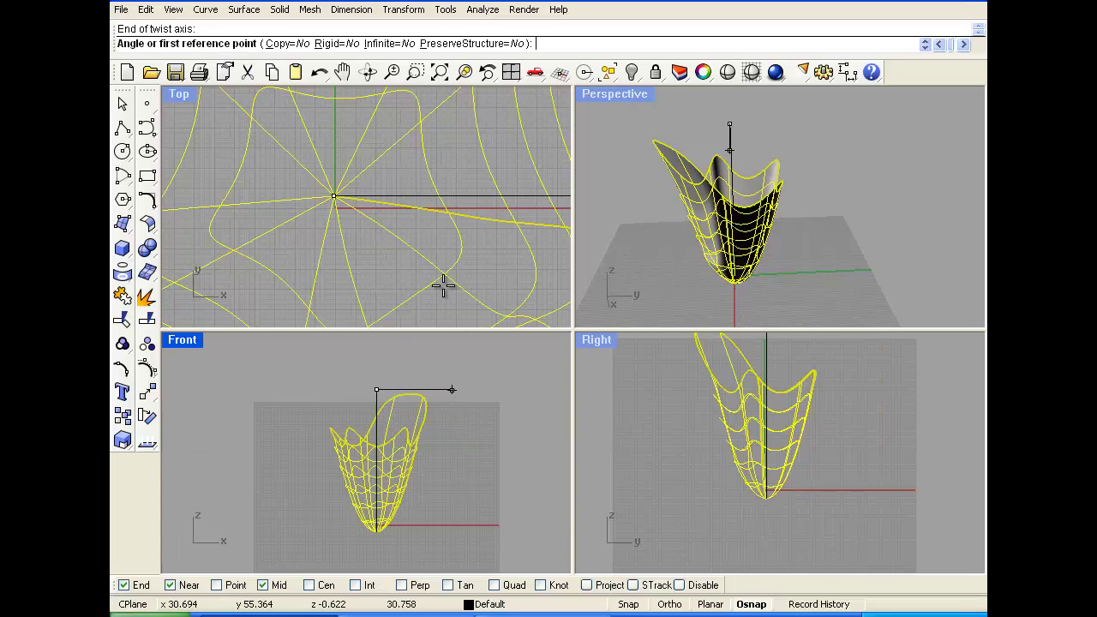
pyautogui.scroll(-2, 369, 210)
pyautogui.scroll(-4, 368, 219)
pyautogui.click(505, 225)
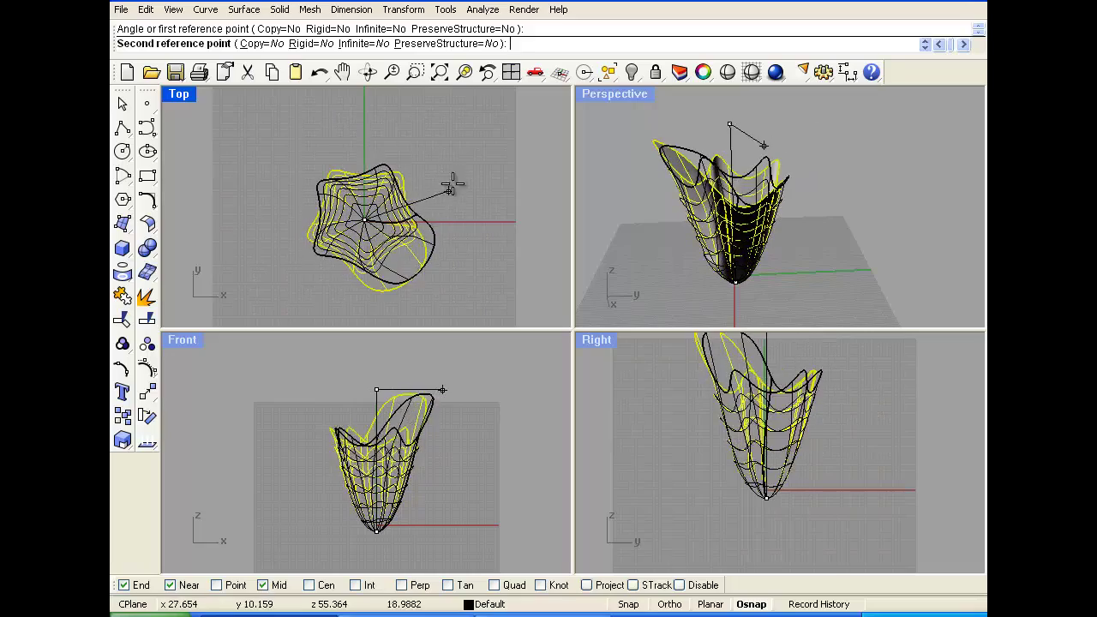
pyautogui.click(369, 140)
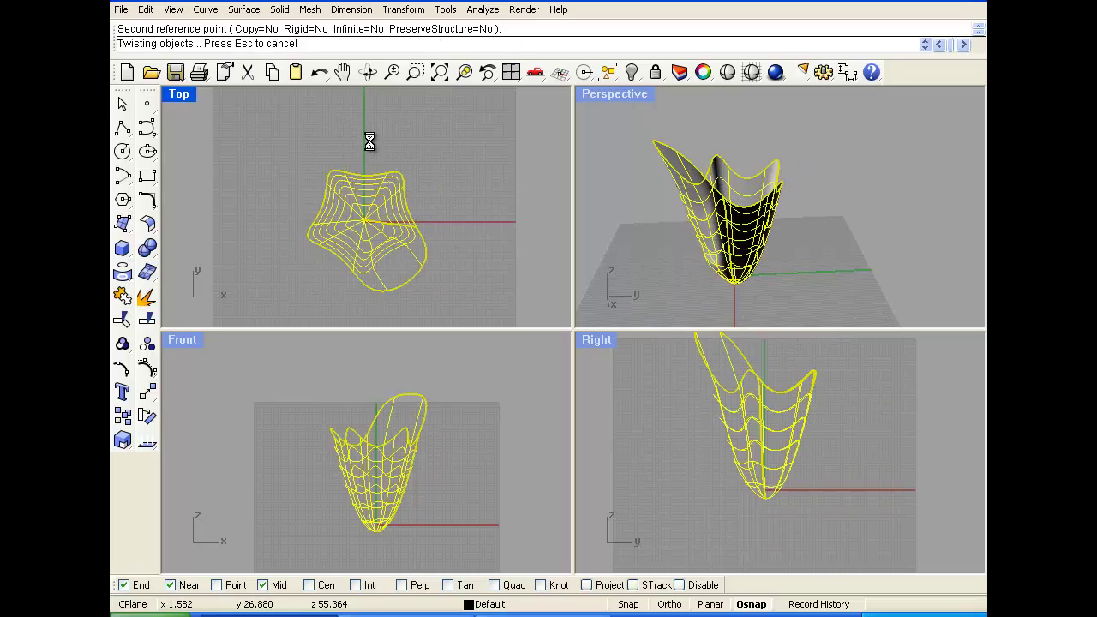
# Examine the twisted surface from several sides in the maximized Perspective view.
pyautogui.click(646, 140)
pyautogui.moveTo(653, 171); pyautogui.dragTo(598, 117, button='right')
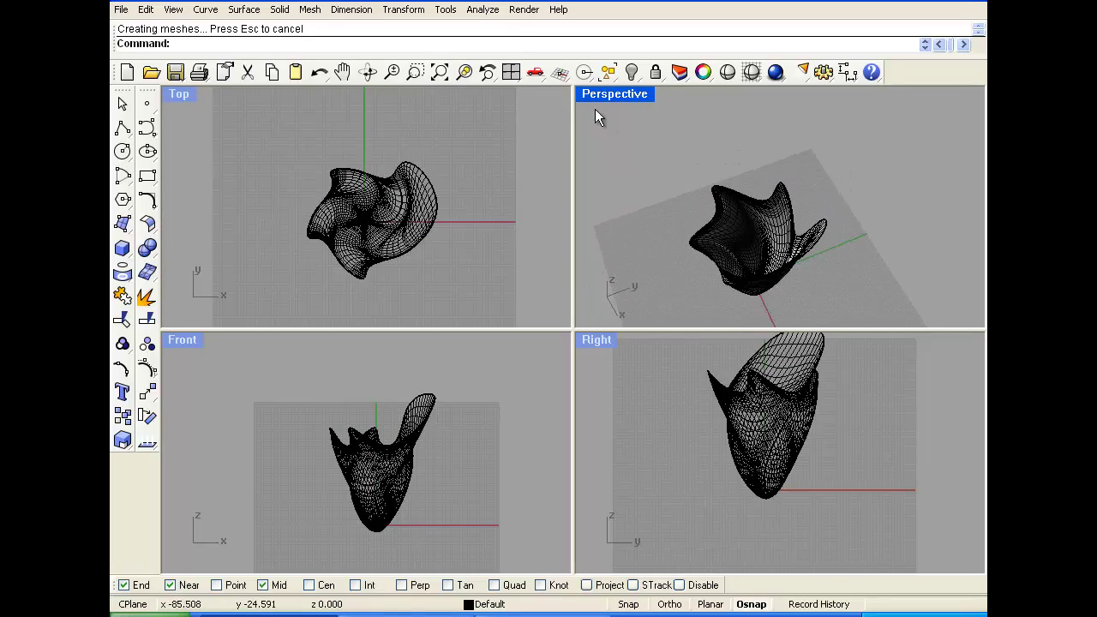
pyautogui.doubleClick(587, 94)
pyautogui.moveTo(446, 365); pyautogui.dragTo(477, 328, button='right')
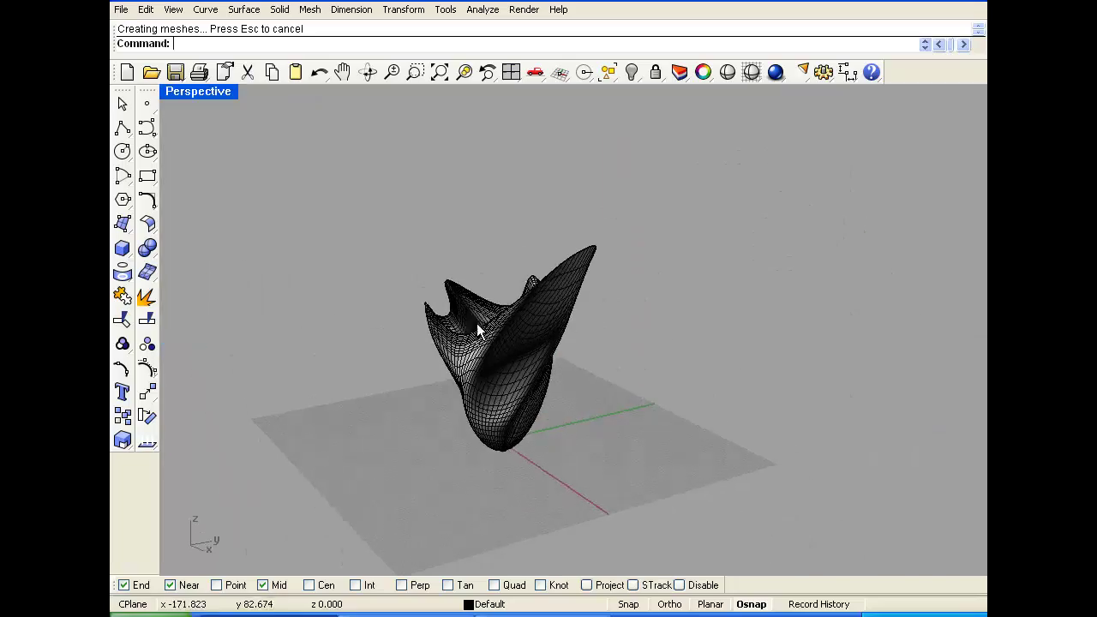
pyautogui.scroll(8, 477, 343)
pyautogui.moveTo(433, 363); pyautogui.dragTo(465, 352, button='right')
pyautogui.scroll(-9, 512, 299)
pyautogui.scroll(-3, 366, 339)
pyautogui.scroll(5, 471, 367)
pyautogui.click(465, 352)
pyautogui.click(370, 230)
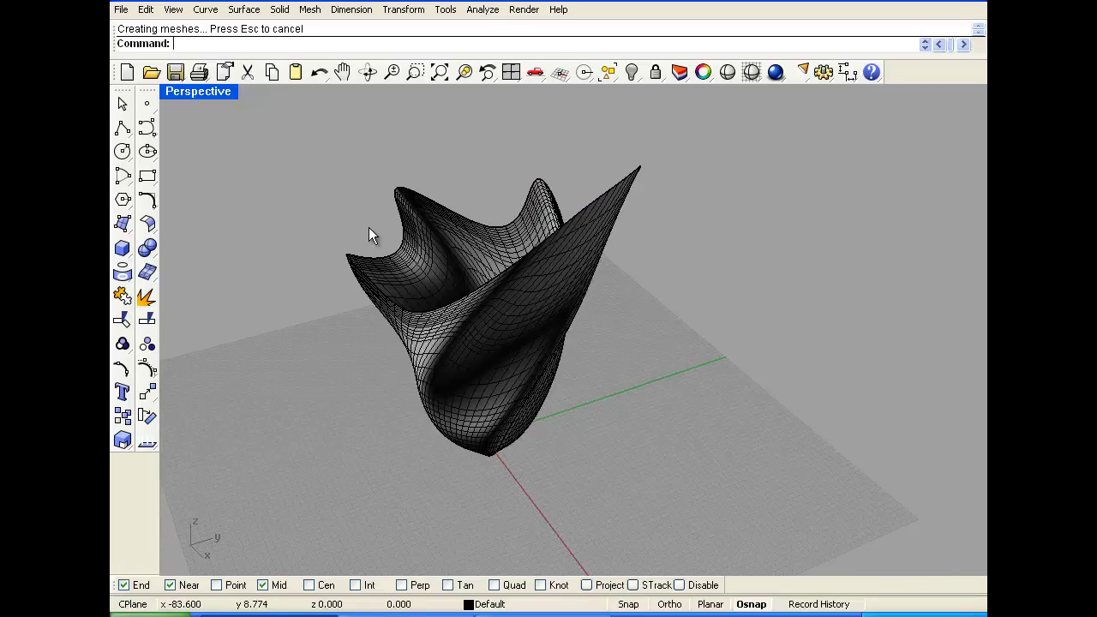
pyautogui.moveTo(370, 230); pyautogui.dragTo(512, 310, button='right')
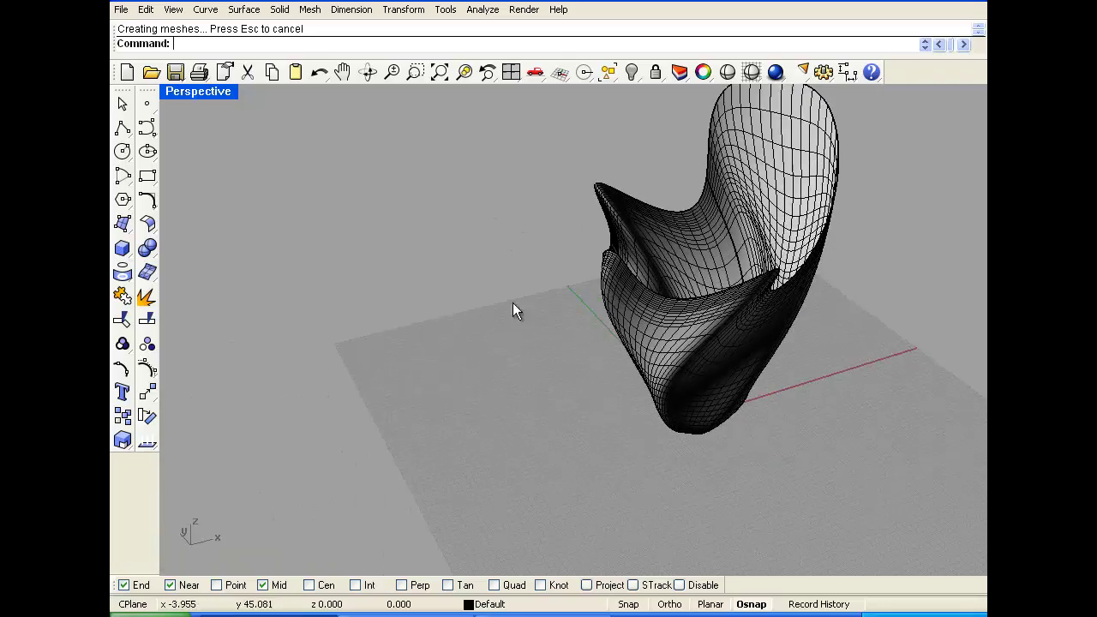
pyautogui.moveTo(383, 359); pyautogui.dragTo(472, 286, button='right')
# Rebuild the twisted surface with fewer control points, previewing it first and deleting the input surface.
pyautogui.click(474, 281)
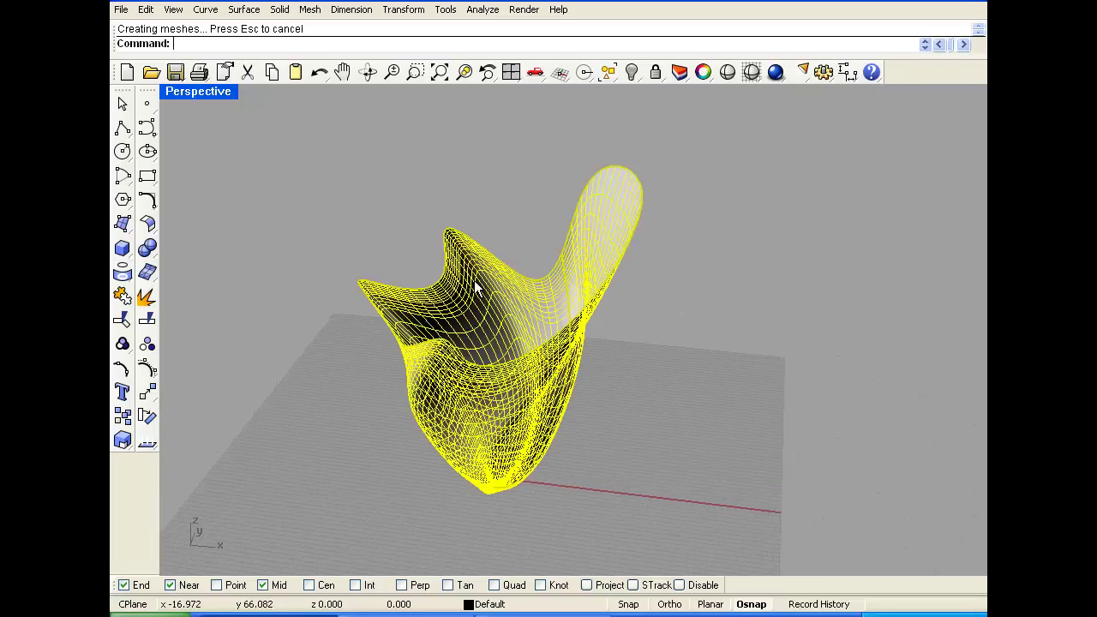
pyautogui.click(145, 12)
pyautogui.click(220, 322)
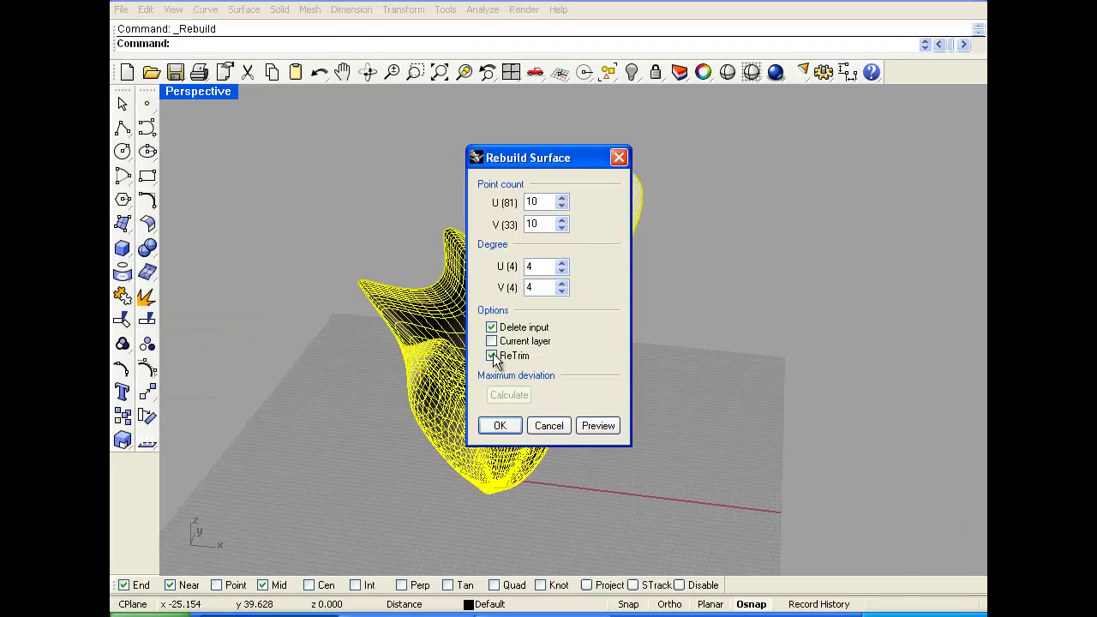
pyautogui.moveTo(526, 164); pyautogui.dragTo(734, 182)
pyautogui.click(808, 446)
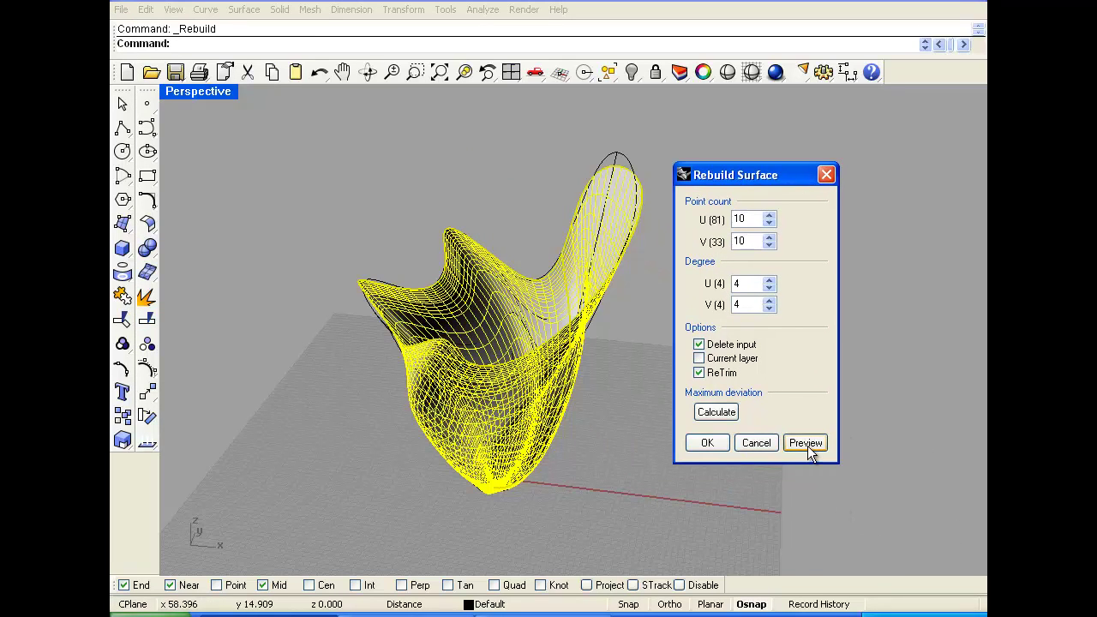
pyautogui.press('Tab')
pyautogui.click(708, 443)
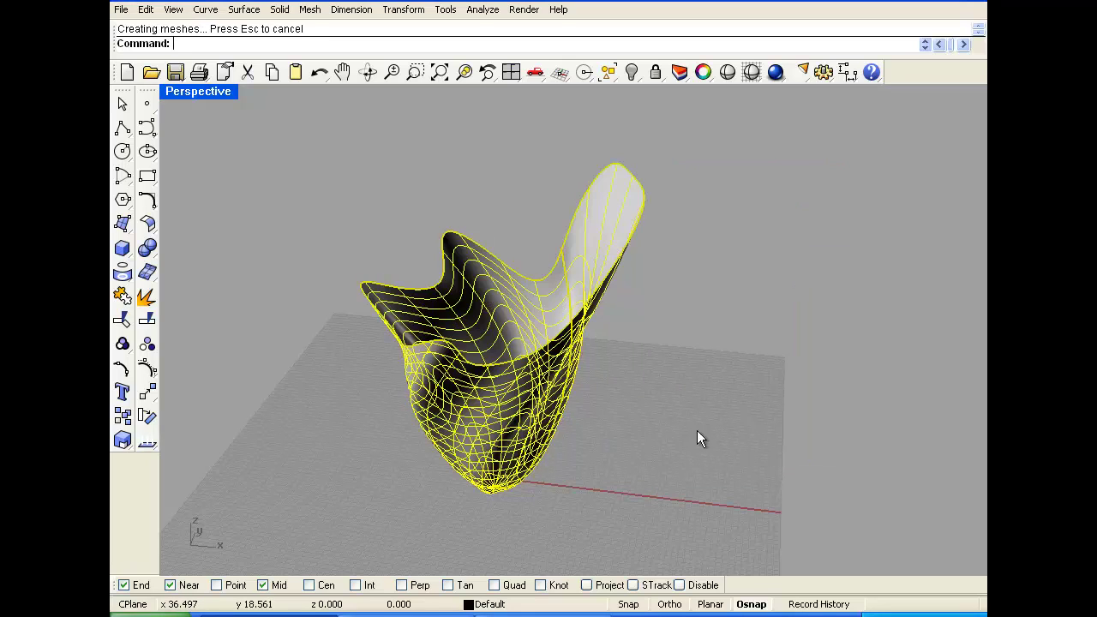
# Cap the surface's open rim with a Patch using point spacing 1, 12 U and 13 V spans, stiffness 3, adjusted tangency and automatic trim.
pyautogui.moveTo(561, 403)
pyautogui.mouseDown(button='right')
pyautogui.moveTo(461, 285)
pyautogui.moveTo(438, 404)
pyautogui.moveTo(703, 465)
pyautogui.moveTo(619, 410)
pyautogui.moveTo(416, 387)
pyautogui.moveTo(514, 257)
pyautogui.moveTo(506, 363)
pyautogui.moveTo(491, 352)
pyautogui.moveTo(549, 340)
pyautogui.moveTo(558, 242)
pyautogui.moveTo(533, 236)
pyautogui.mouseUp(button='right')
pyautogui.scroll(5, 491, 352)
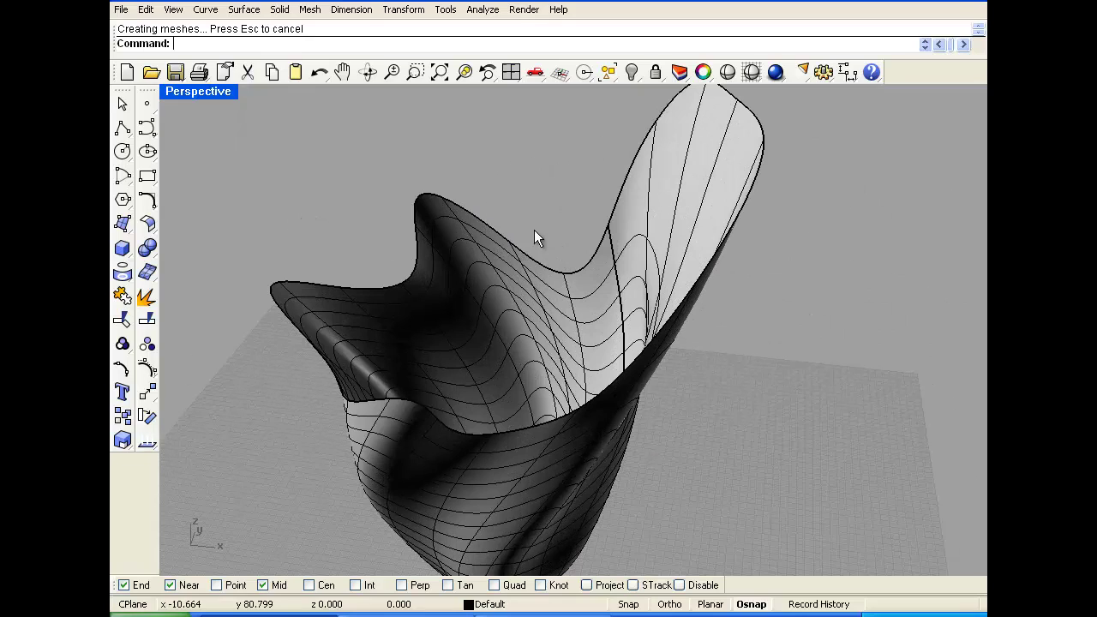
pyautogui.click(245, 9)
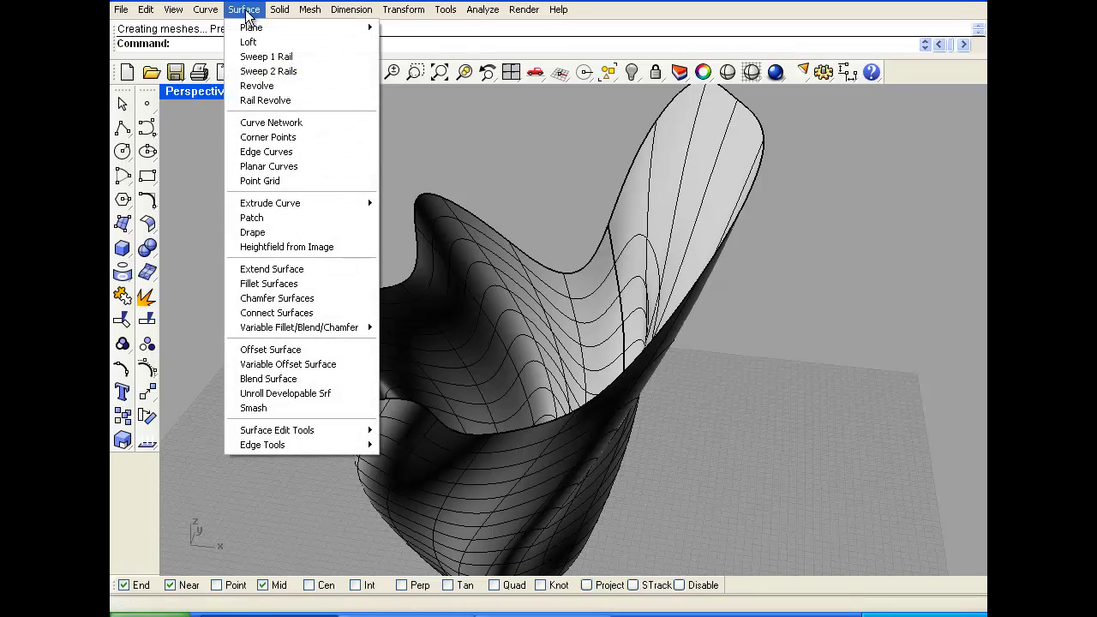
pyautogui.click(270, 219)
pyautogui.click(487, 226)
pyautogui.press('Return')
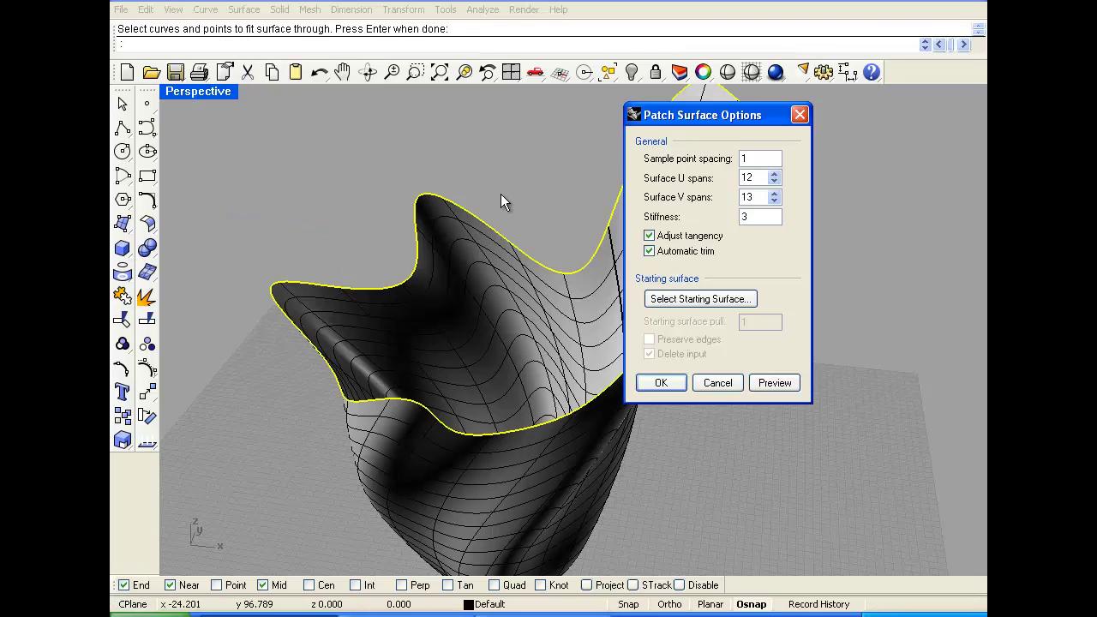
pyautogui.click(775, 384)
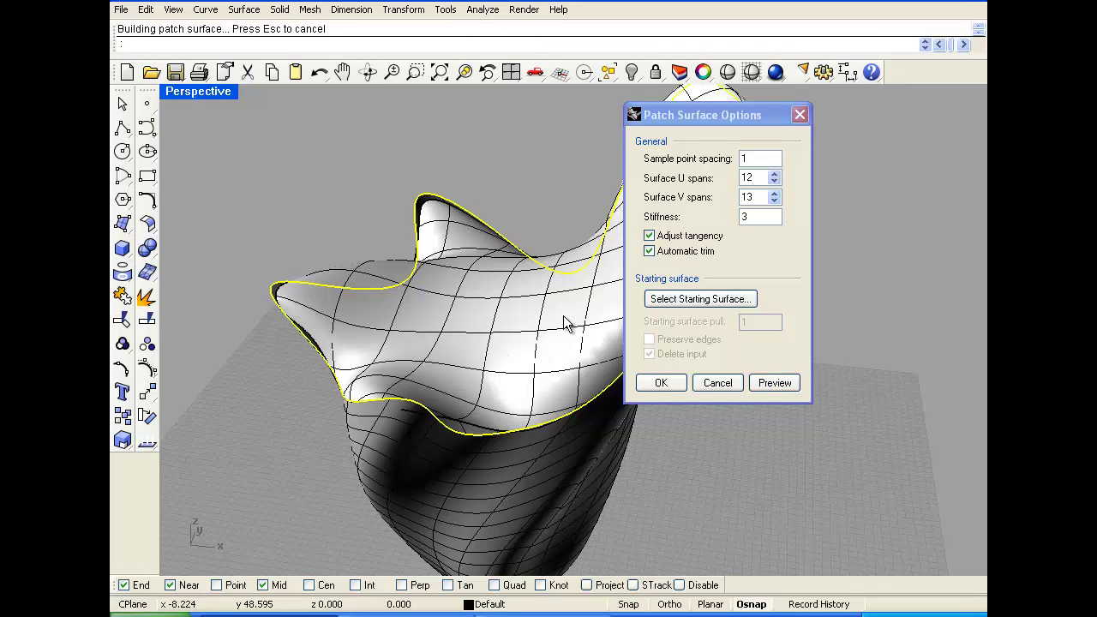
pyautogui.click(656, 387)
pyautogui.moveTo(656, 387); pyautogui.dragTo(585, 158, button='right')
pyautogui.scroll(5, 521, 128)
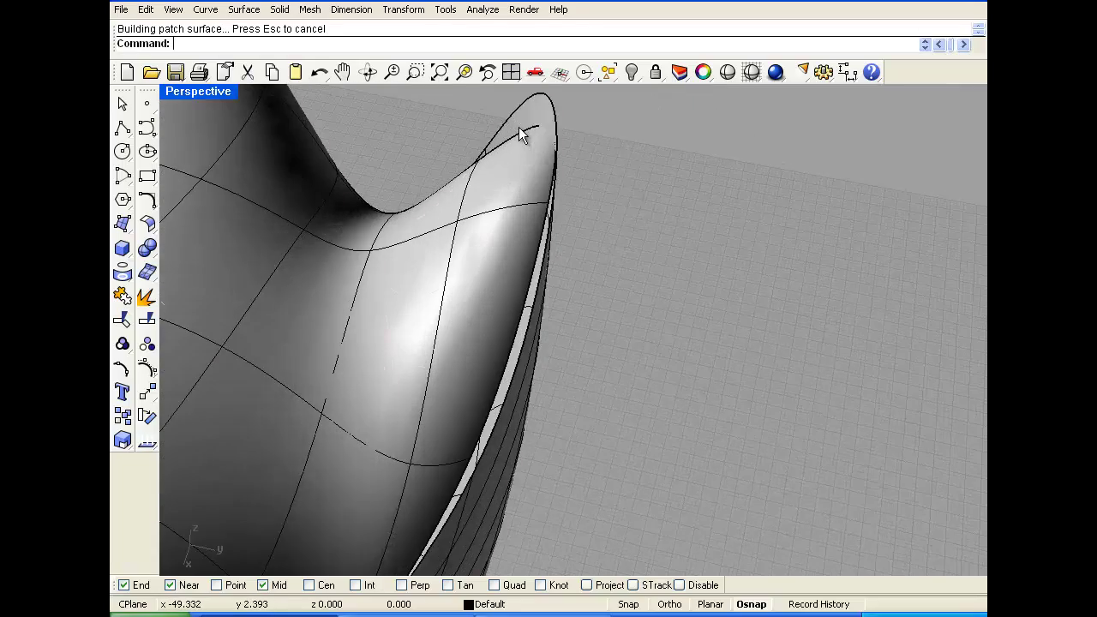
# Examine how the patch fits the rim from close up and from several sides.
pyautogui.click(518, 150)
pyautogui.click(568, 186)
pyautogui.scroll(-8, 648, 290)
pyautogui.moveTo(500, 293); pyautogui.dragTo(743, 221, button='right')
pyautogui.scroll(3, 744, 221)
pyautogui.scroll(-5, 644, 185)
pyautogui.scroll(-2, 478, 224)
pyautogui.click(457, 221)
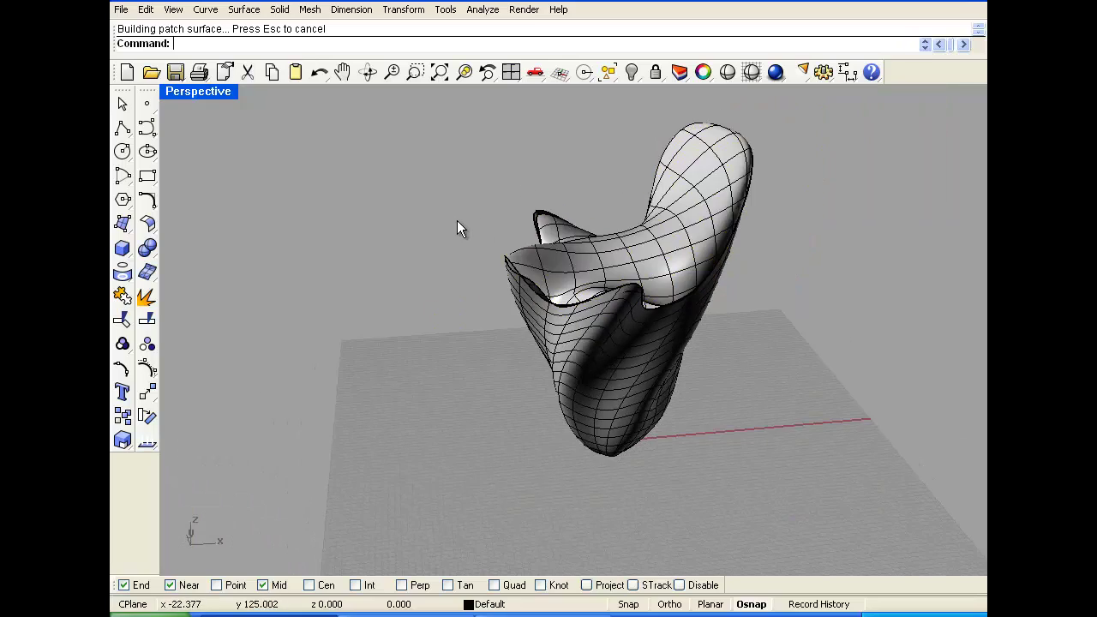
# Delete the patch surface that caps the twisted surface's rim.
pyautogui.scroll(-4, 527, 243)
pyautogui.scroll(3, 615, 219)
pyautogui.click(621, 219)
pyautogui.press('Delete')
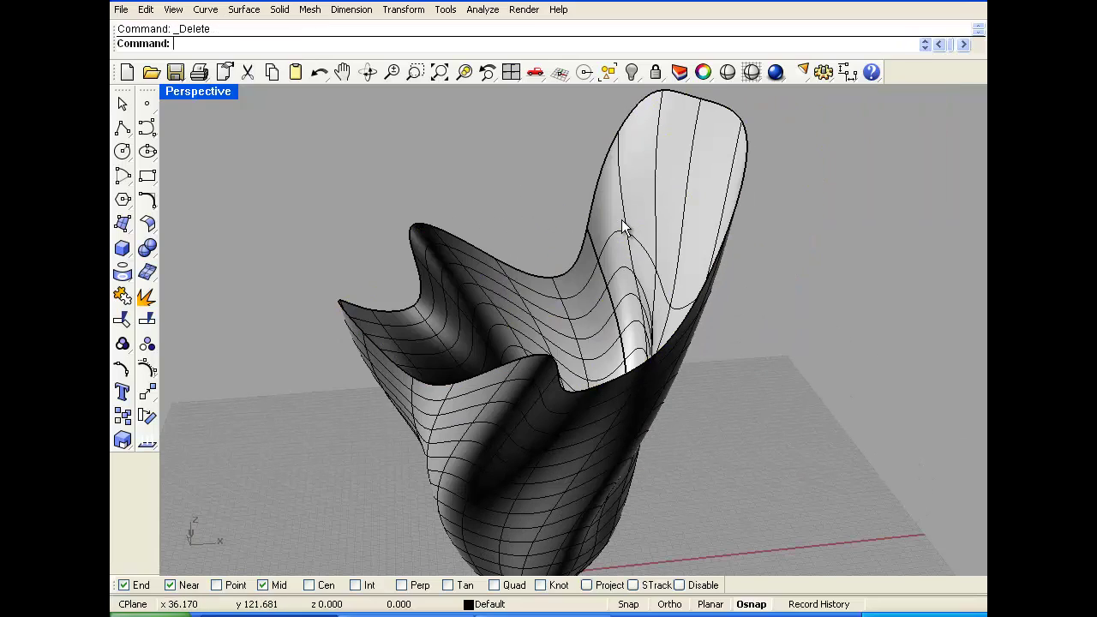
# Place a point object in the Top view at the twisted surface's centre, snapped to the end at its tip.
pyautogui.scroll(-3, 500, 215)
pyautogui.moveTo(500, 216); pyautogui.dragTo(509, 326, button='right')
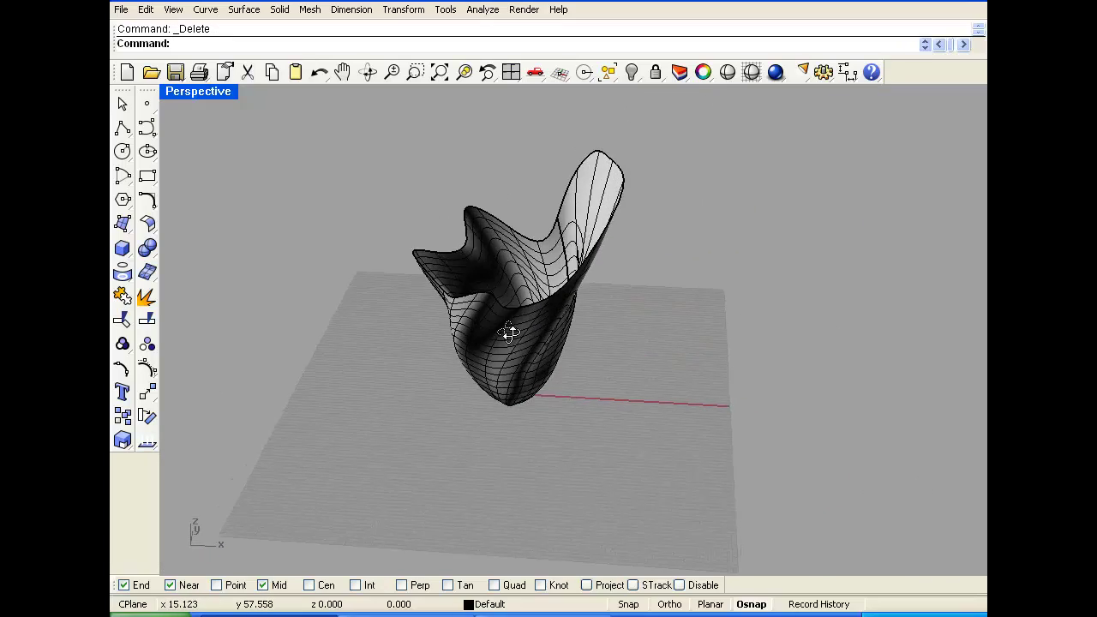
pyautogui.scroll(3, 534, 225)
pyautogui.moveTo(534, 236); pyautogui.dragTo(576, 189, button='right')
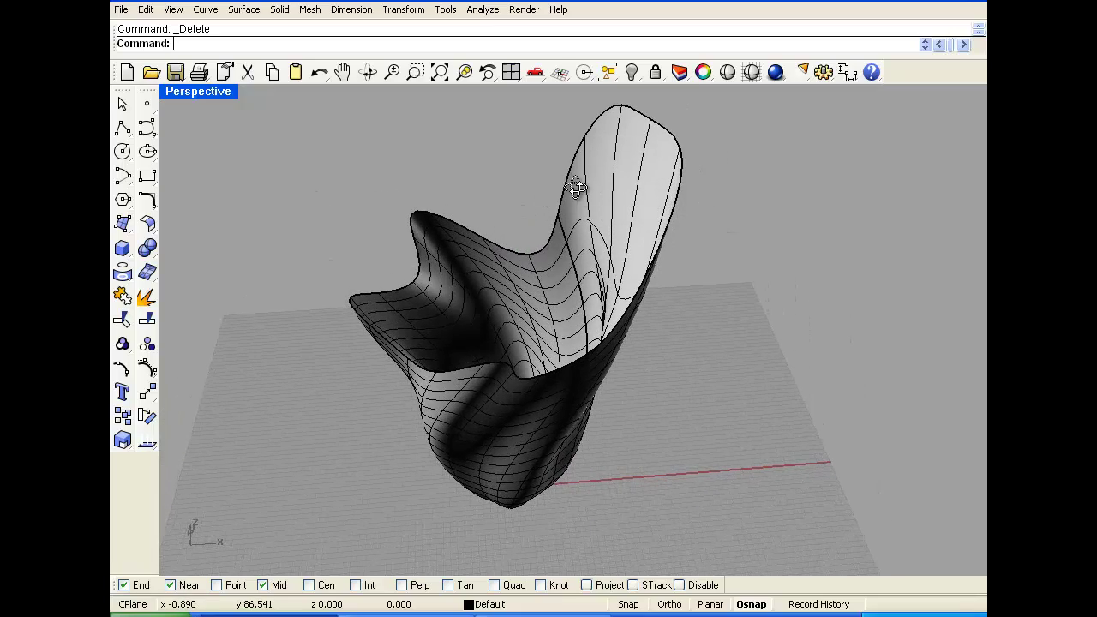
pyautogui.scroll(2, 649, 211)
pyautogui.moveTo(655, 253)
pyautogui.mouseDown(button='right')
pyautogui.moveTo(678, 220)
pyautogui.moveTo(663, 252)
pyautogui.mouseUp(button='right')
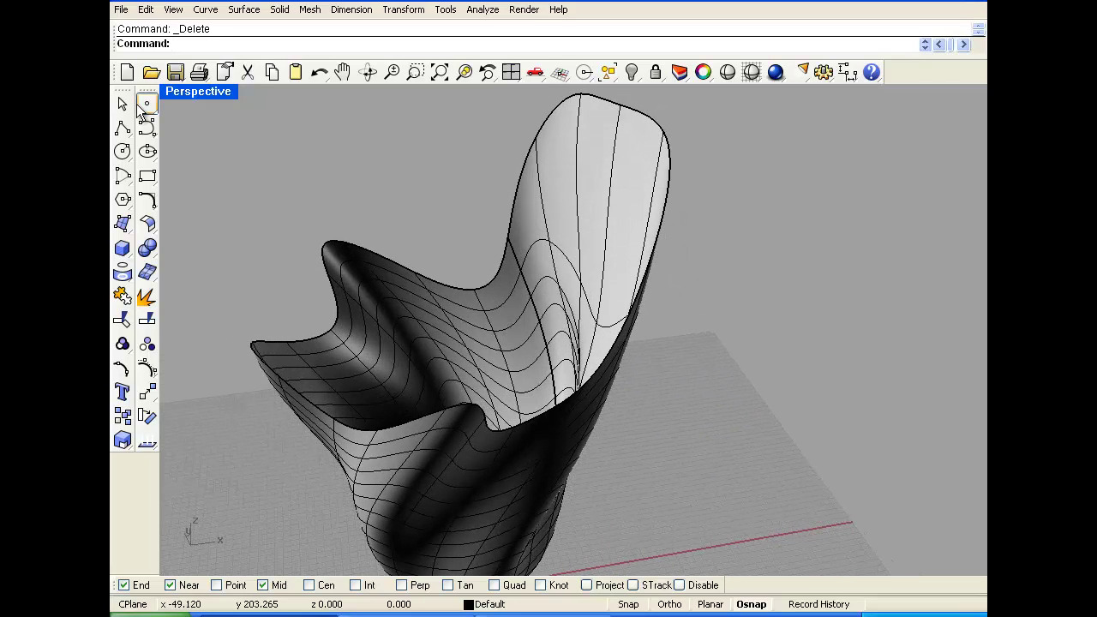
pyautogui.click(145, 103)
pyautogui.doubleClick(187, 91)
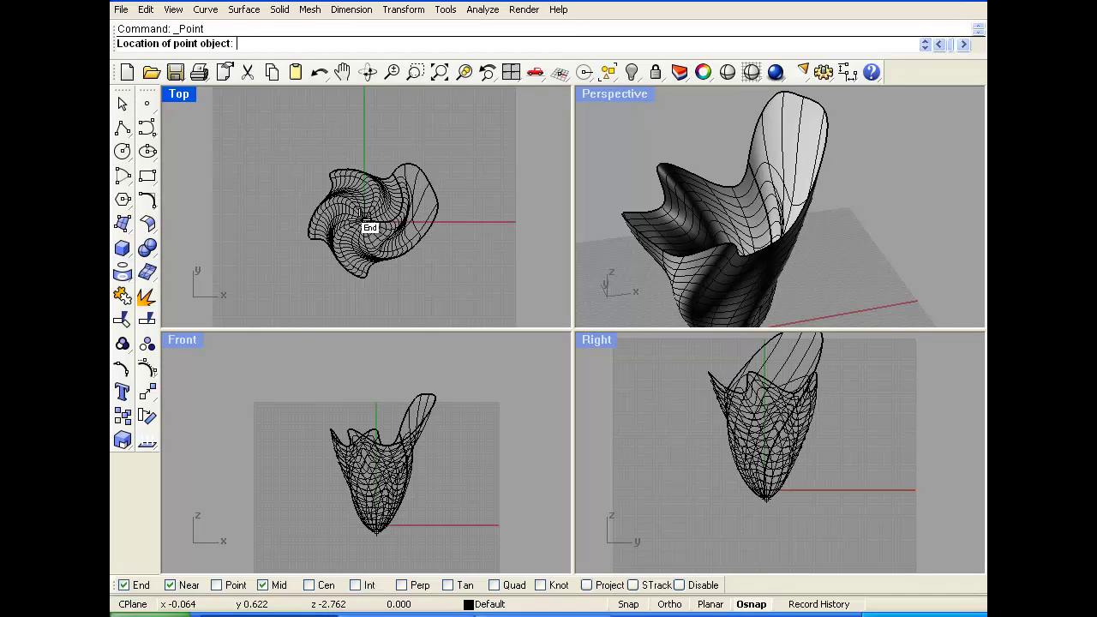
pyautogui.scroll(3, 363, 221)
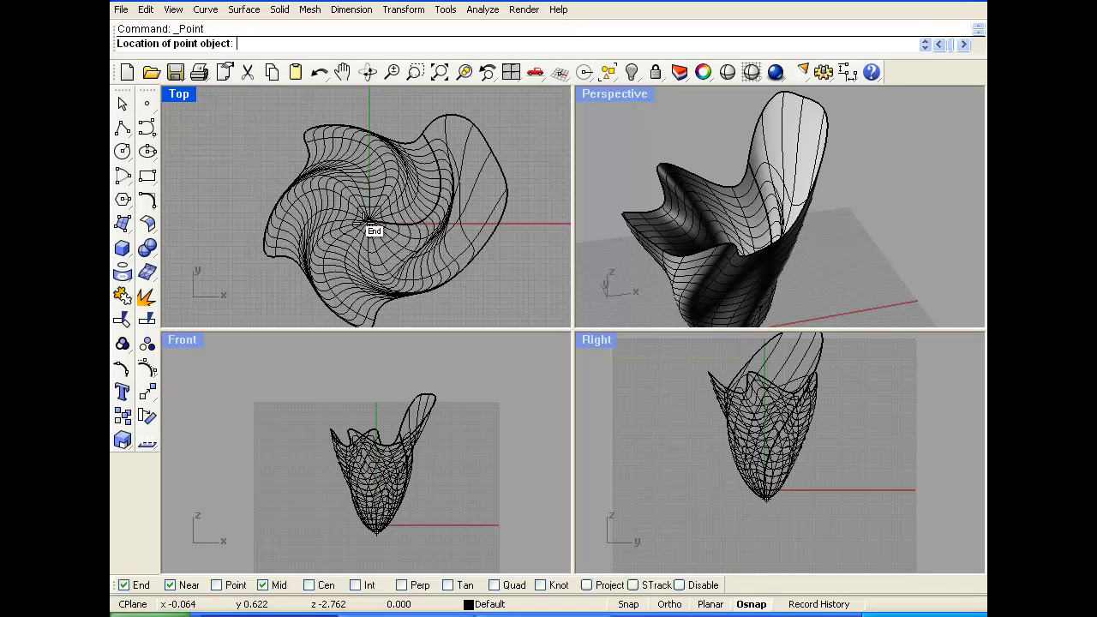
pyautogui.click(370, 228)
pyautogui.click(412, 274)
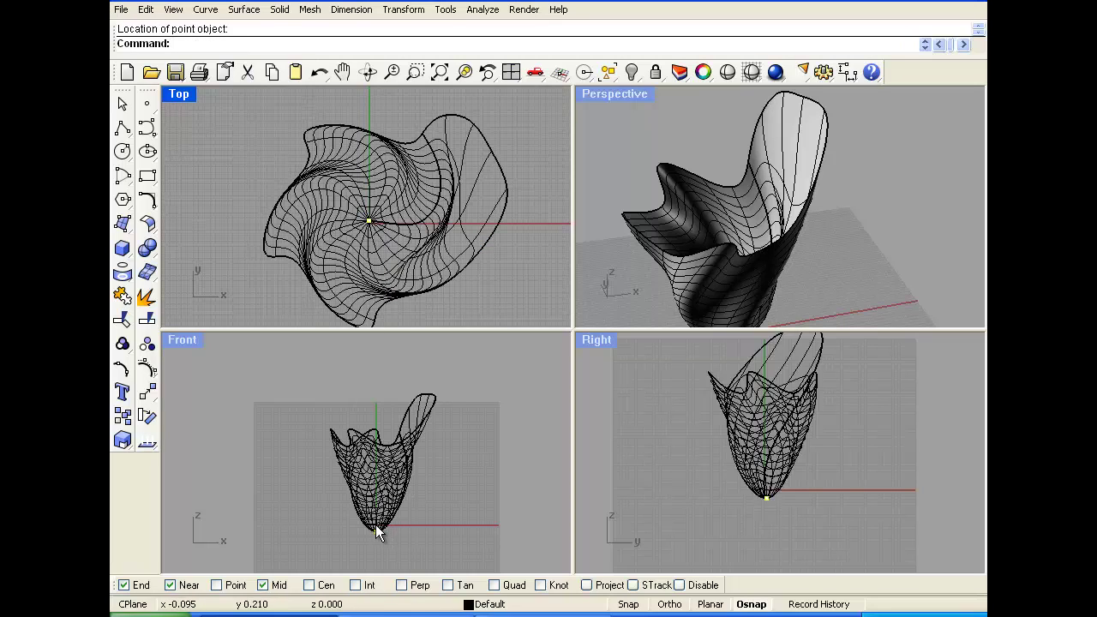
# Shift the twisted surface down in the Front view until the point sits at the height of its rim opening.
pyautogui.moveTo(375, 525); pyautogui.dragTo(382, 547)
pyautogui.hotkey('ctrl', 'z')
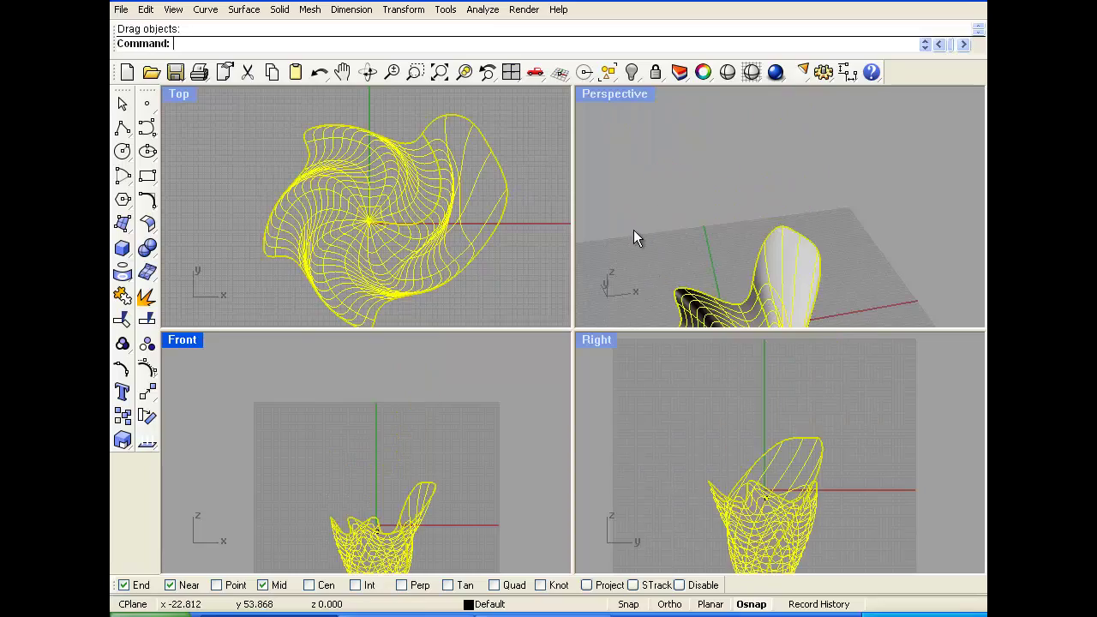
pyautogui.click(633, 238)
pyautogui.moveTo(724, 218); pyautogui.dragTo(717, 276, button='right')
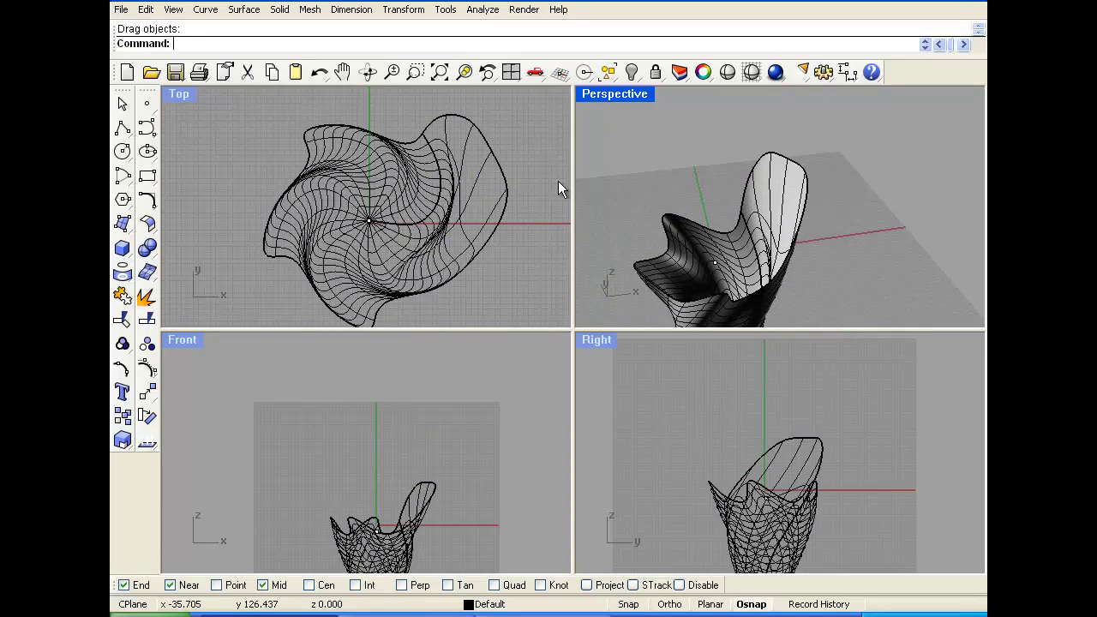
# Extrude the rim edge to the point object as a capped solid, keeping the input and turning on Point snapping.
pyautogui.hotkey('ctrl', 'm')
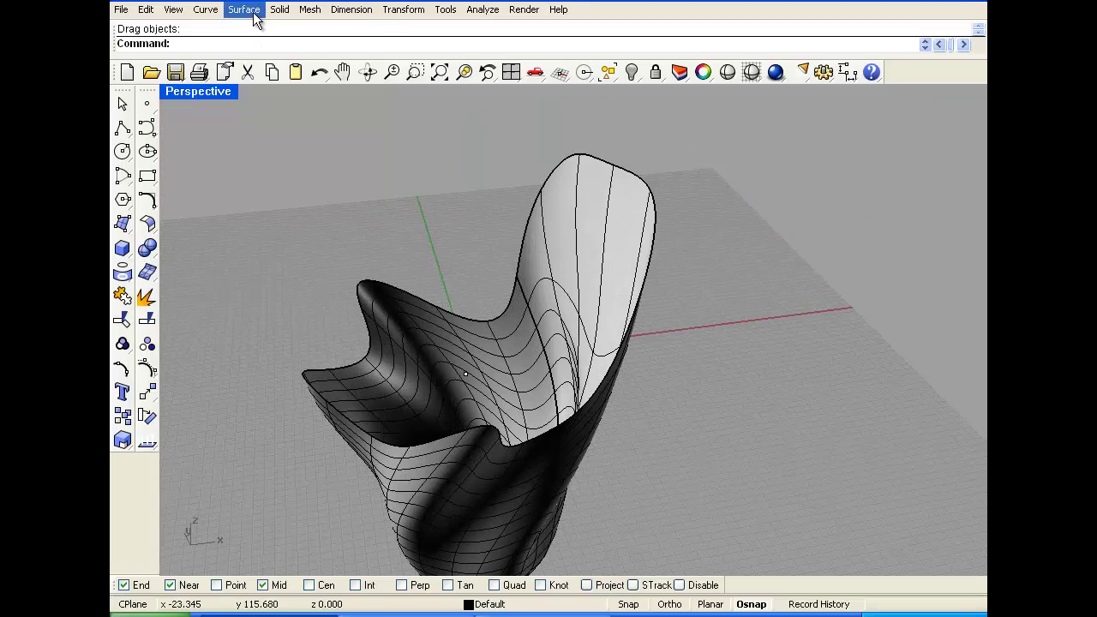
pyautogui.click(275, 13)
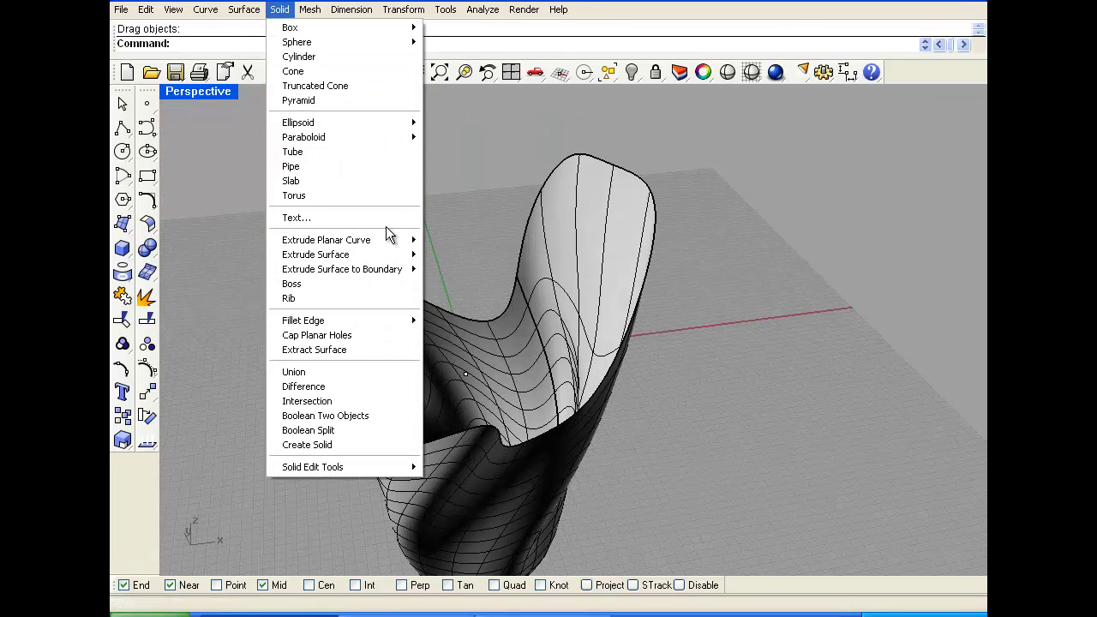
pyautogui.moveTo(387, 244)
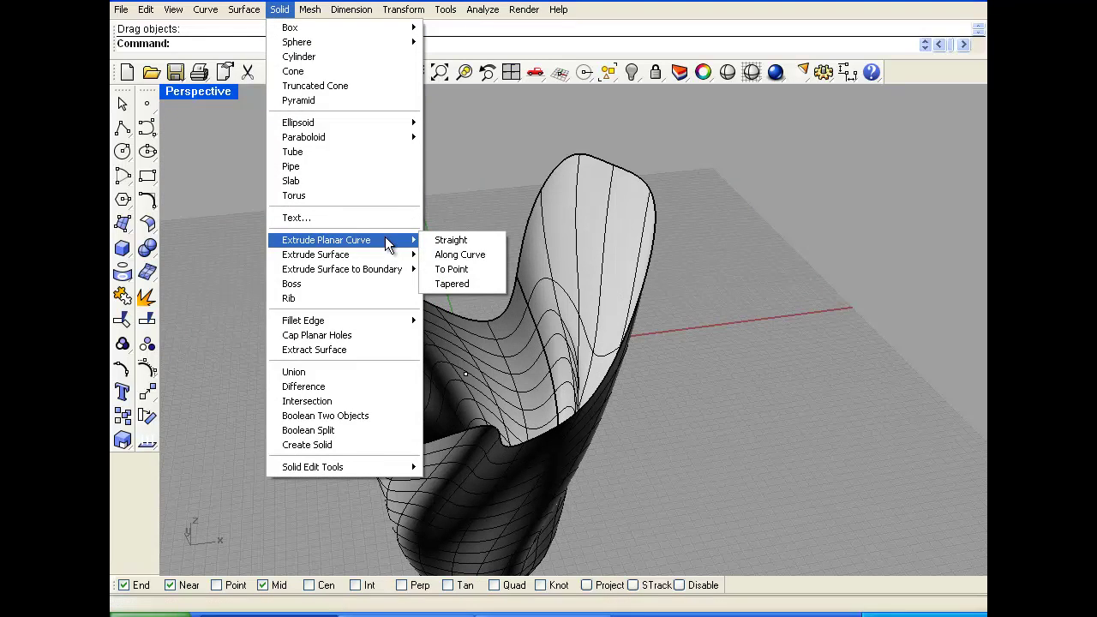
pyautogui.click(469, 273)
pyautogui.click(532, 204)
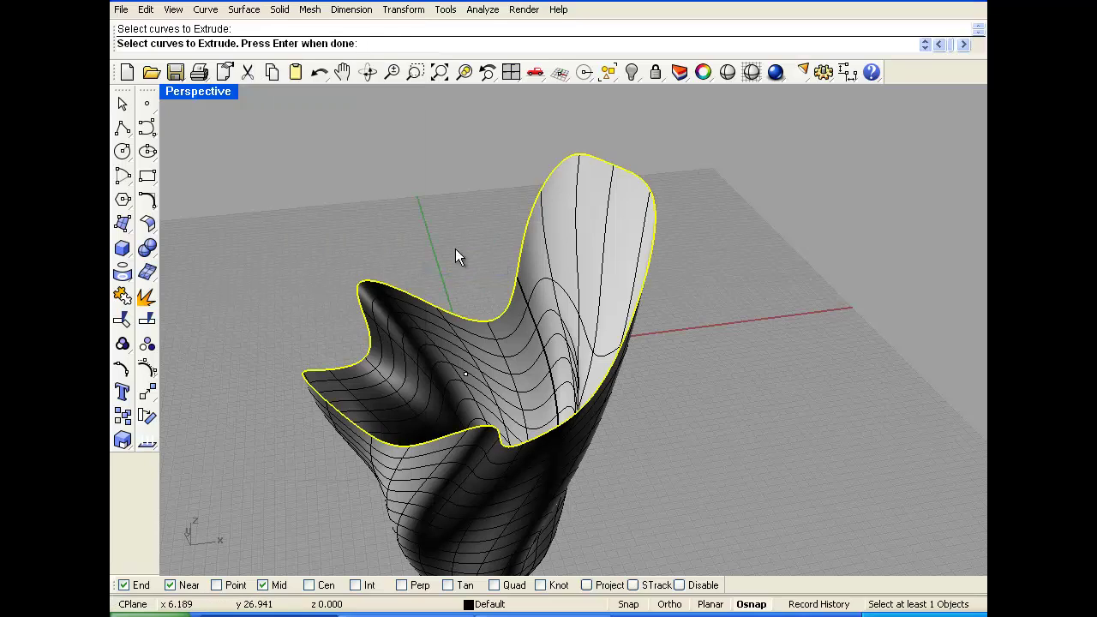
pyautogui.press('Return')
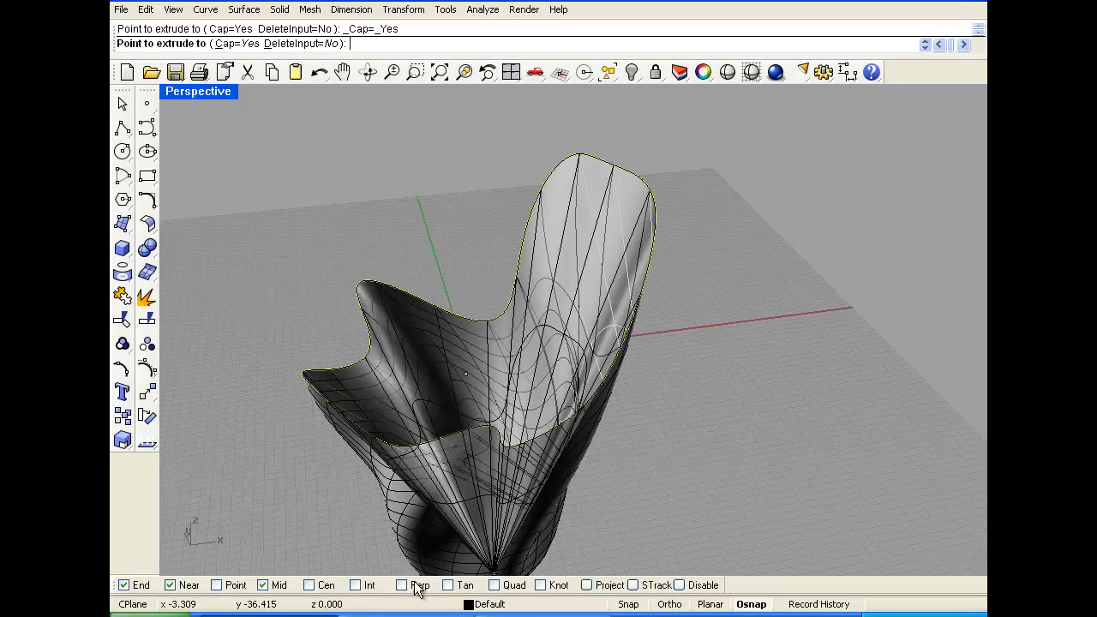
pyautogui.click(216, 585)
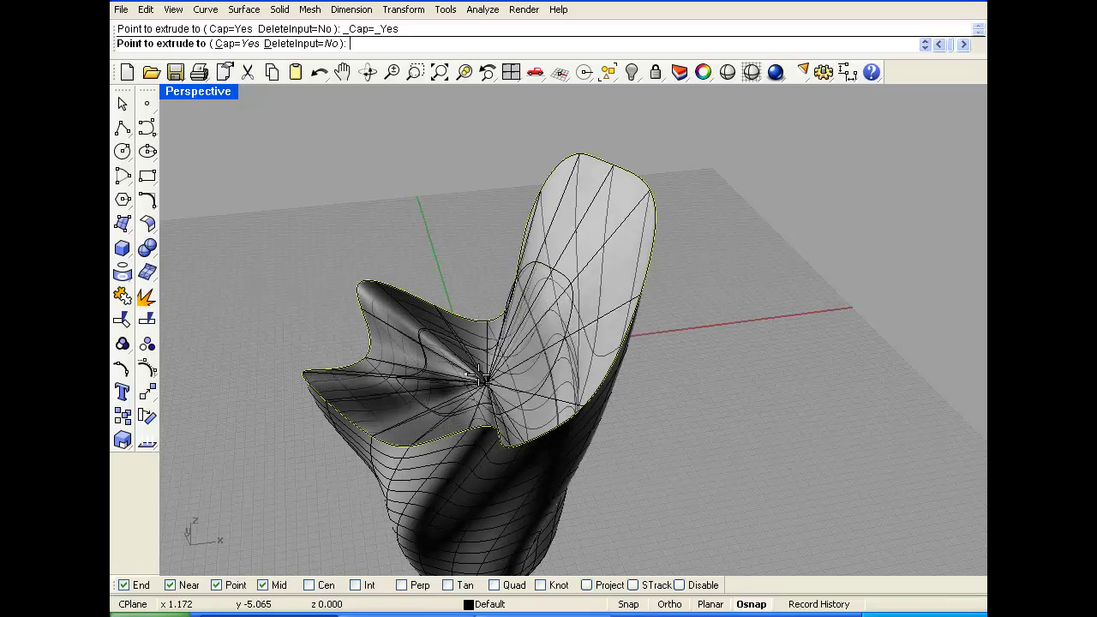
pyautogui.click(467, 377)
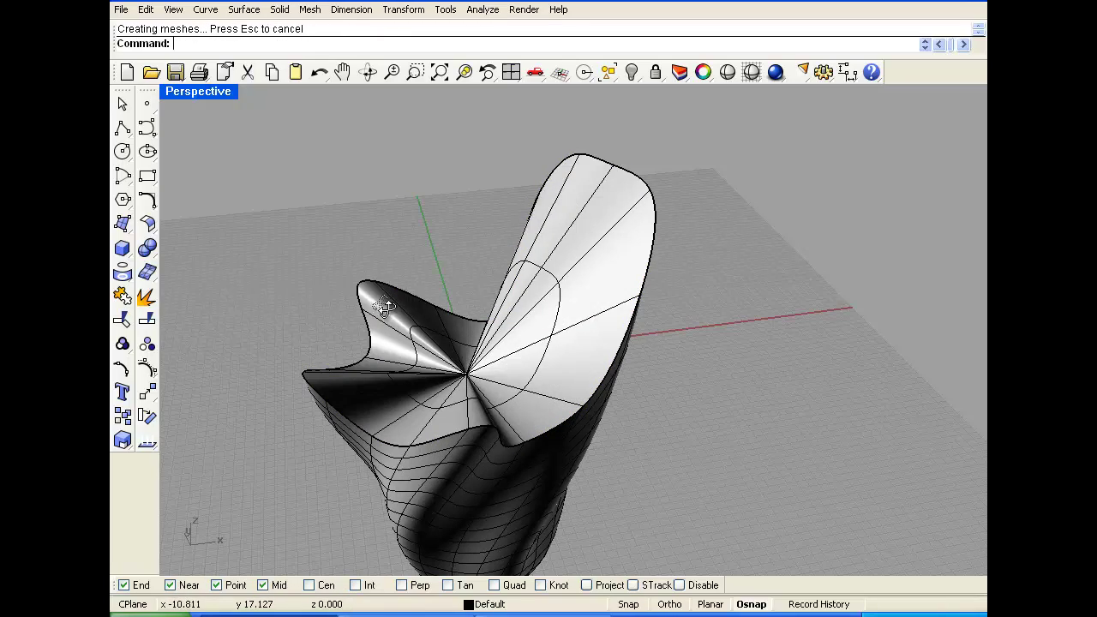
# Hide all surfaces and points, and return to the four-viewport layout.
pyautogui.moveTo(383, 307); pyautogui.dragTo(515, 454, button='right')
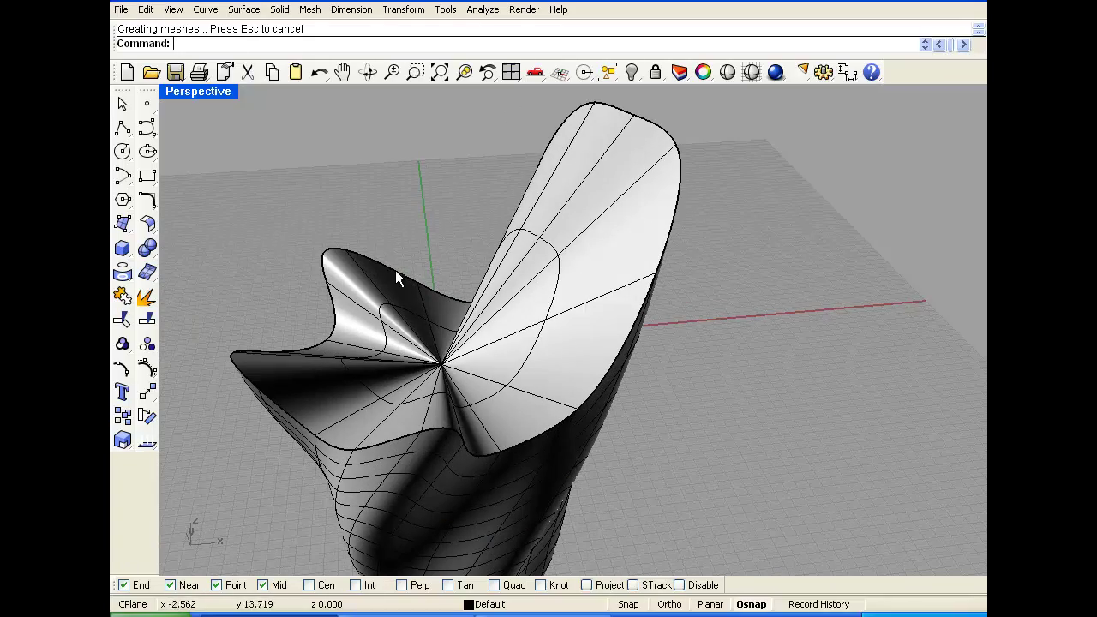
pyautogui.moveTo(411, 400); pyautogui.dragTo(358, 360, button='right')
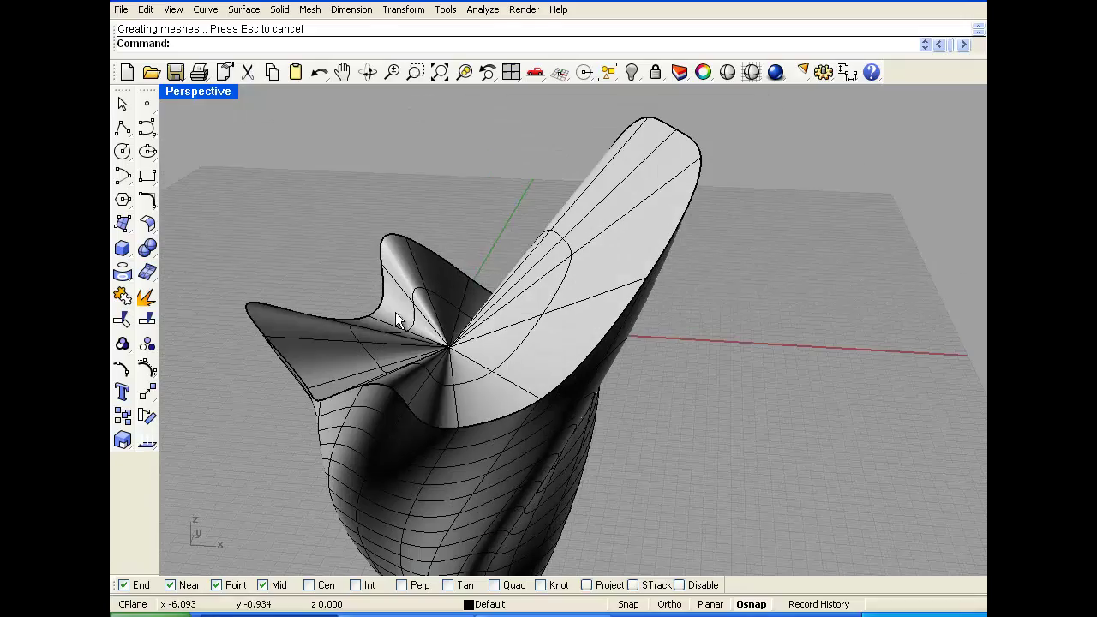
pyautogui.moveTo(397, 320); pyautogui.dragTo(598, 246, button='right')
pyautogui.hotkey('ctrl', 'a')
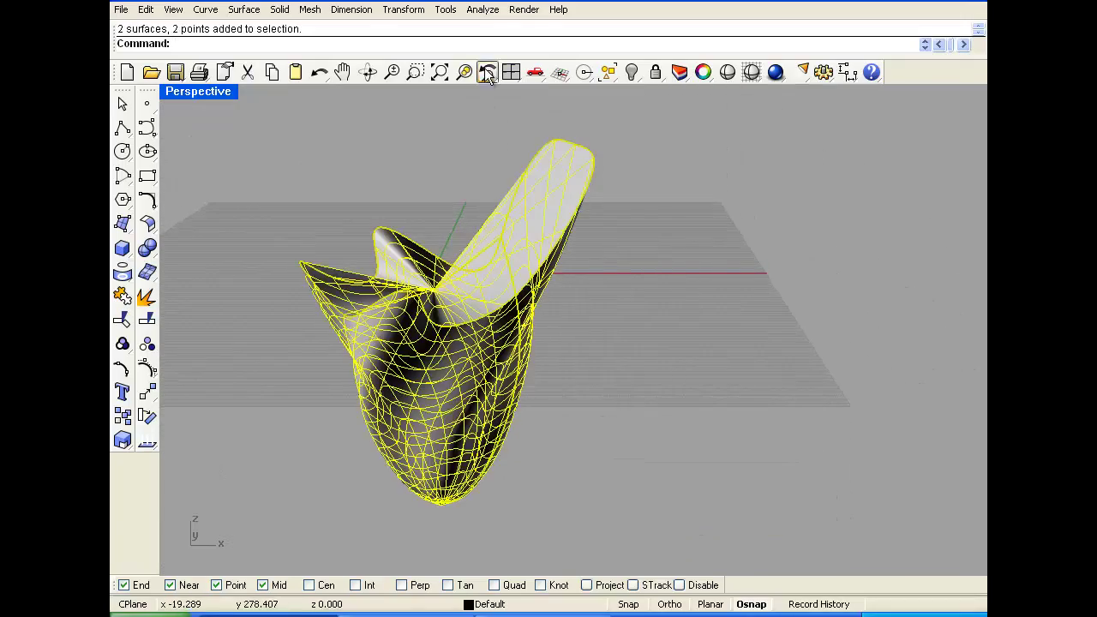
pyautogui.click(639, 72)
pyautogui.doubleClick(219, 92)
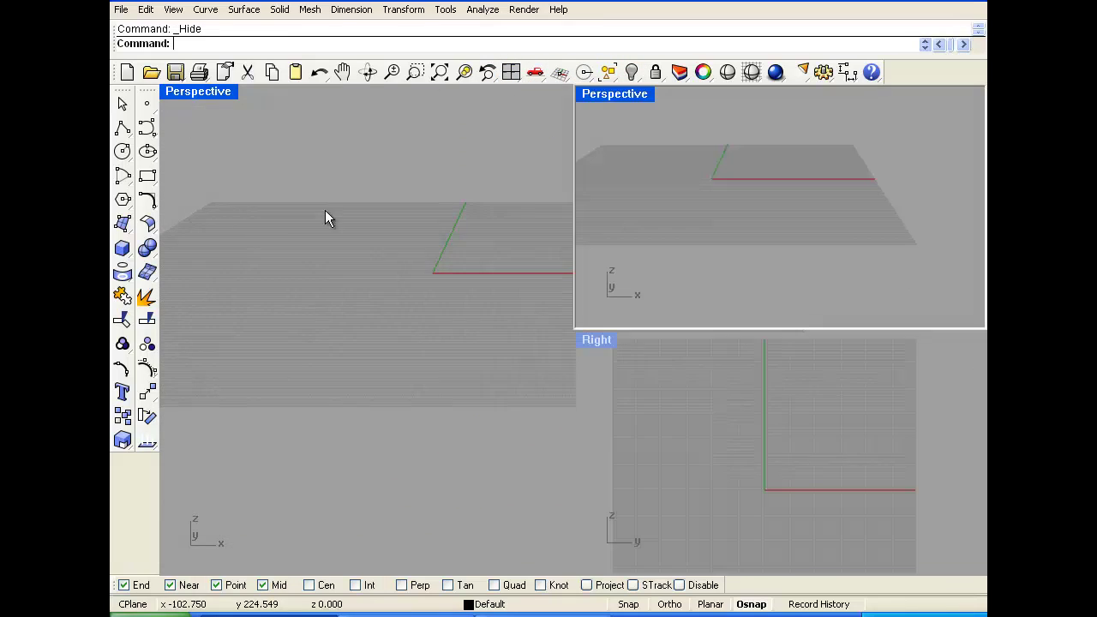
# Undo the hiding of the surfaces and points.
pyautogui.click(344, 234)
pyautogui.scroll(3, 339, 191)
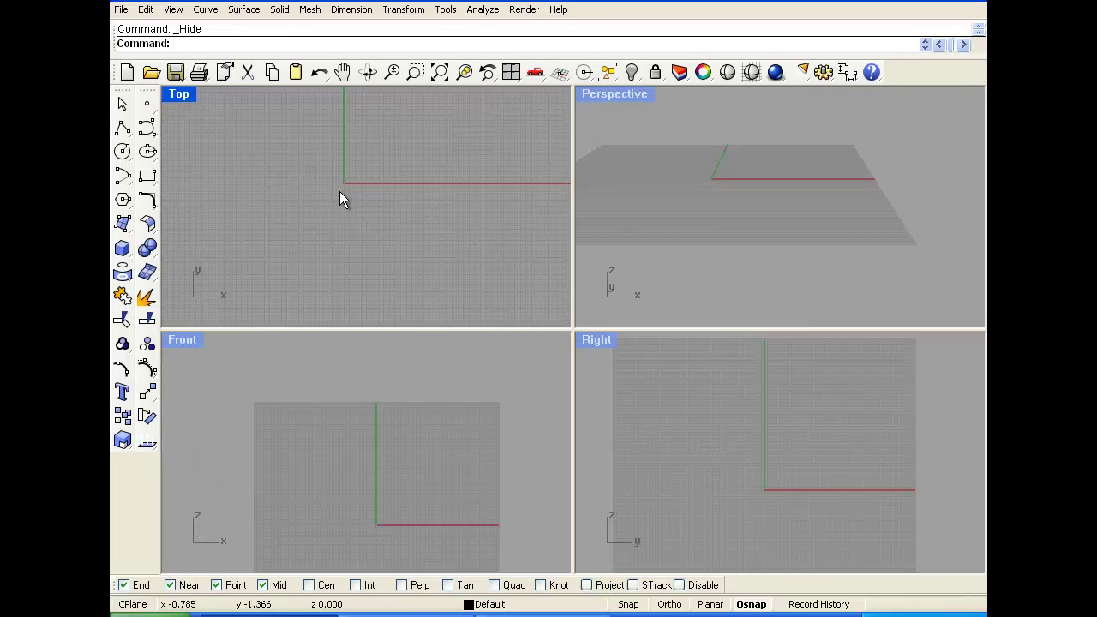
pyautogui.scroll(-3, 334, 183)
pyautogui.moveTo(343, 169); pyautogui.dragTo(306, 194, button='right')
pyautogui.click(402, 10)
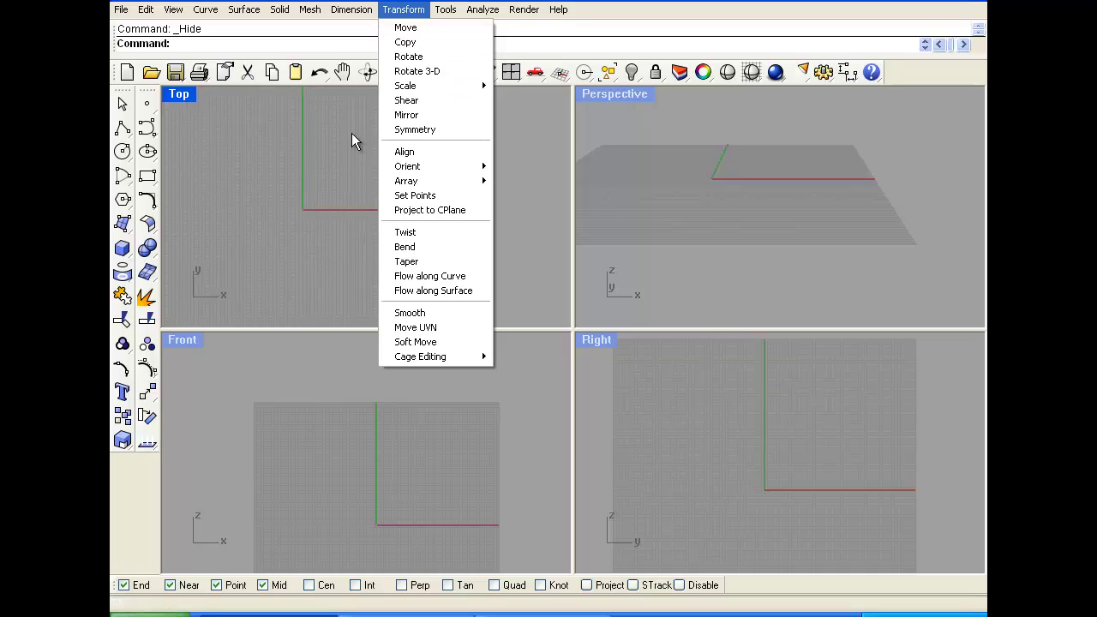
pyautogui.click(302, 239)
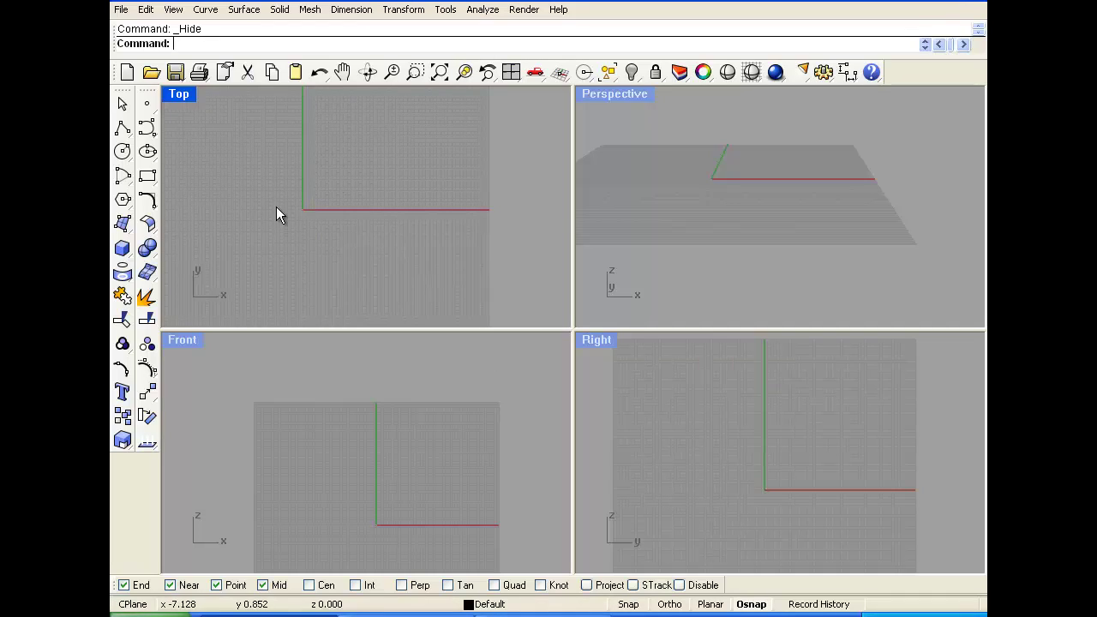
pyautogui.scroll(3, 275, 207)
pyautogui.hotkey('ctrl', 'z')
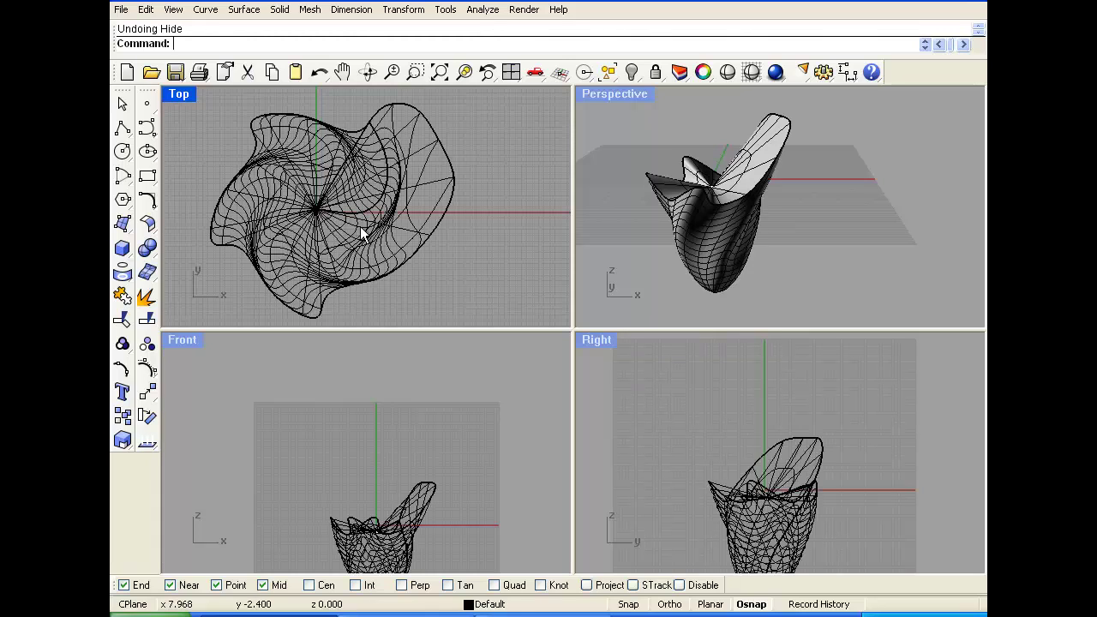
# Move the extruded cap surface away from the twisted surface along positive X in the Top view.
pyautogui.click(641, 139)
pyautogui.click(729, 154)
pyautogui.click(745, 171)
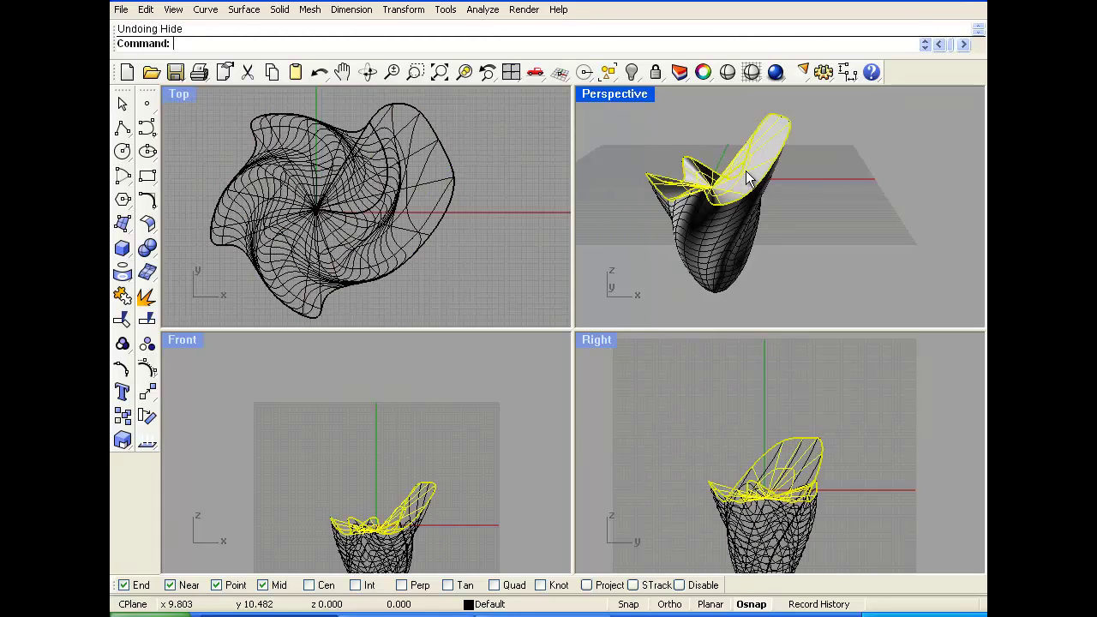
pyautogui.moveTo(314, 218); pyautogui.dragTo(533, 210)
pyautogui.click(663, 131)
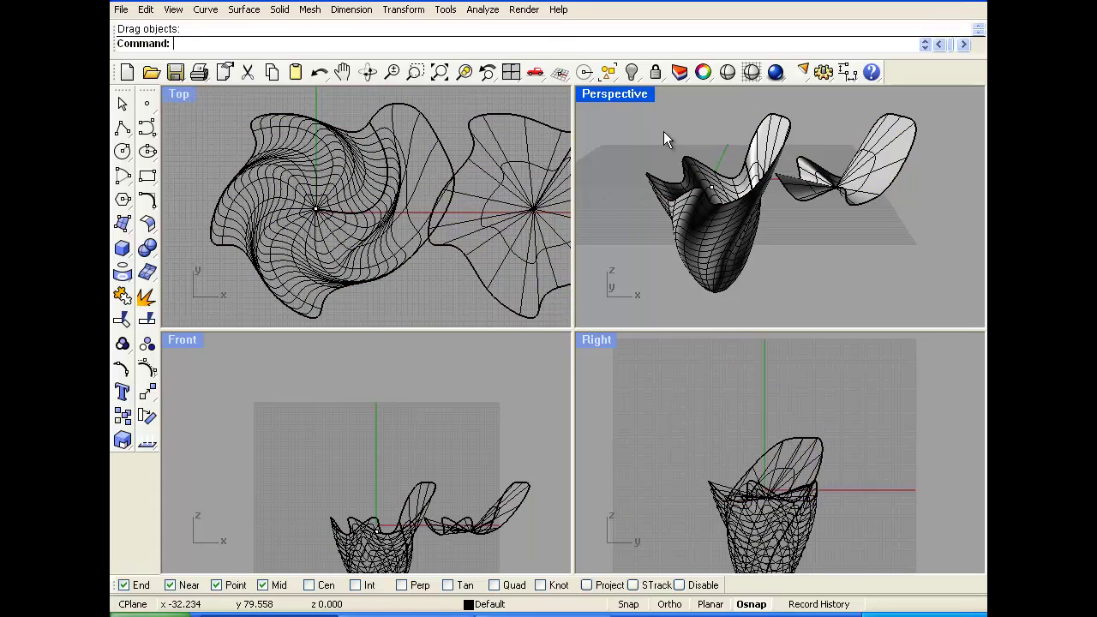
# Move the extruded cap surface back over the open rim in the Perspective view, bringing its apex to the point object.
pyautogui.hotkey('ctrl', 'm')
pyautogui.moveTo(591, 191); pyautogui.dragTo(600, 201, button='right')
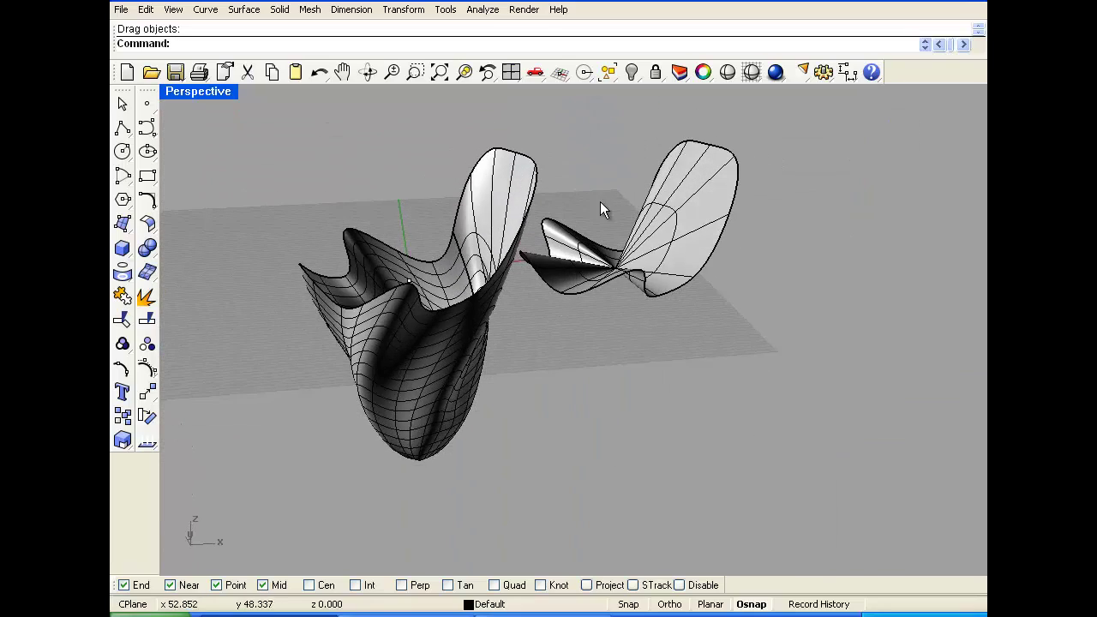
pyautogui.scroll(3, 474, 208)
pyautogui.scroll(-3, 649, 241)
pyautogui.scroll(3, 458, 309)
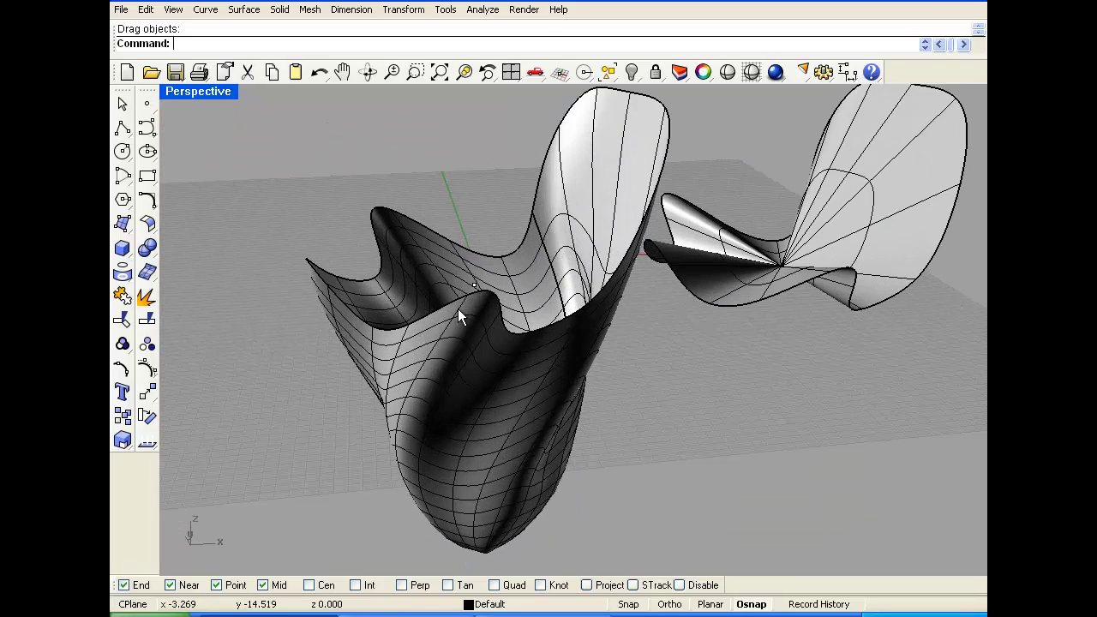
pyautogui.moveTo(496, 215); pyautogui.dragTo(631, 215, button='right')
pyautogui.moveTo(688, 196); pyautogui.dragTo(473, 297)
# Nudge the cap surface in a close-up of the Front view so its edge lines up with the rim.
pyautogui.doubleClick(207, 93)
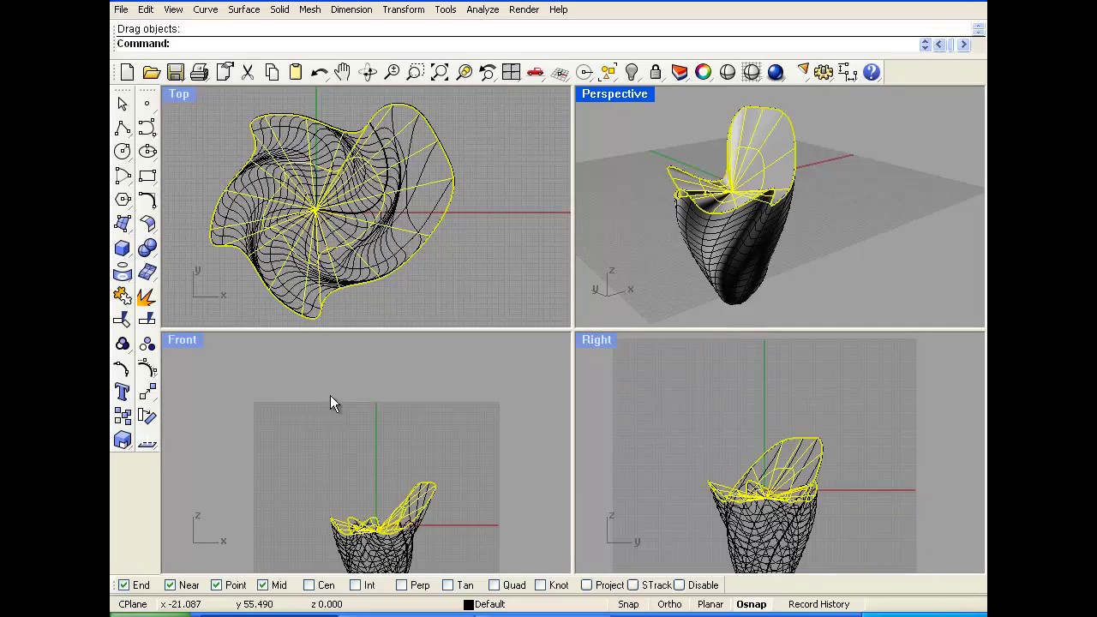
pyautogui.scroll(12, 326, 514)
pyautogui.scroll(20, 324, 497)
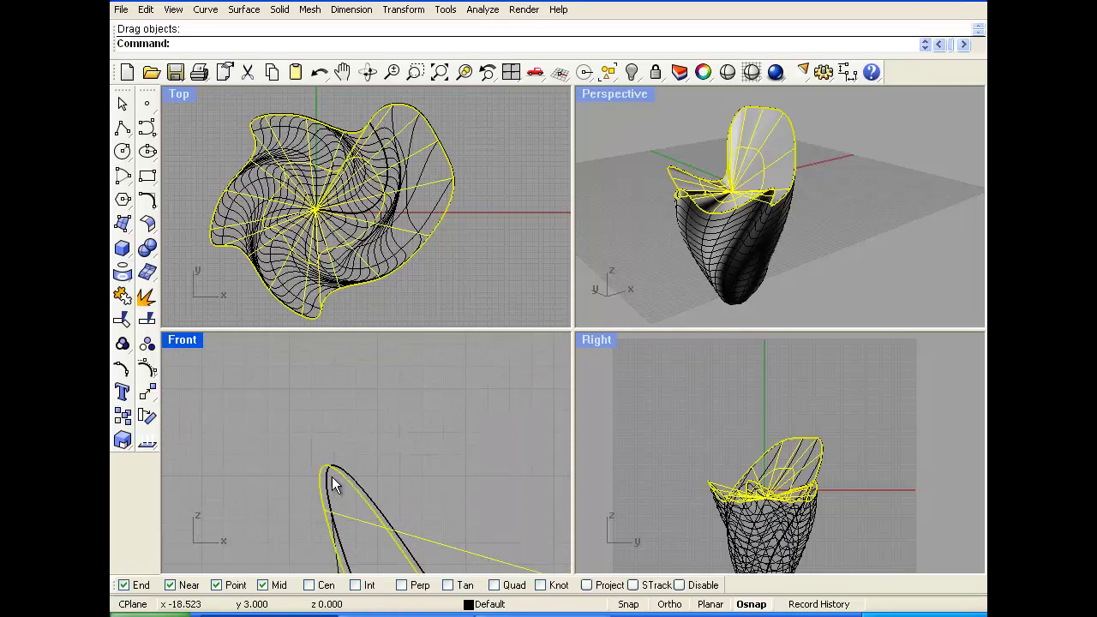
pyautogui.moveTo(311, 481); pyautogui.dragTo(323, 480)
# Pull the cap surface aside in the Top view, and Move it back from its edge's end point to the rim's matching end point.
pyautogui.moveTo(368, 214); pyautogui.dragTo(474, 224)
pyautogui.click(404, 9)
pyautogui.click(417, 26)
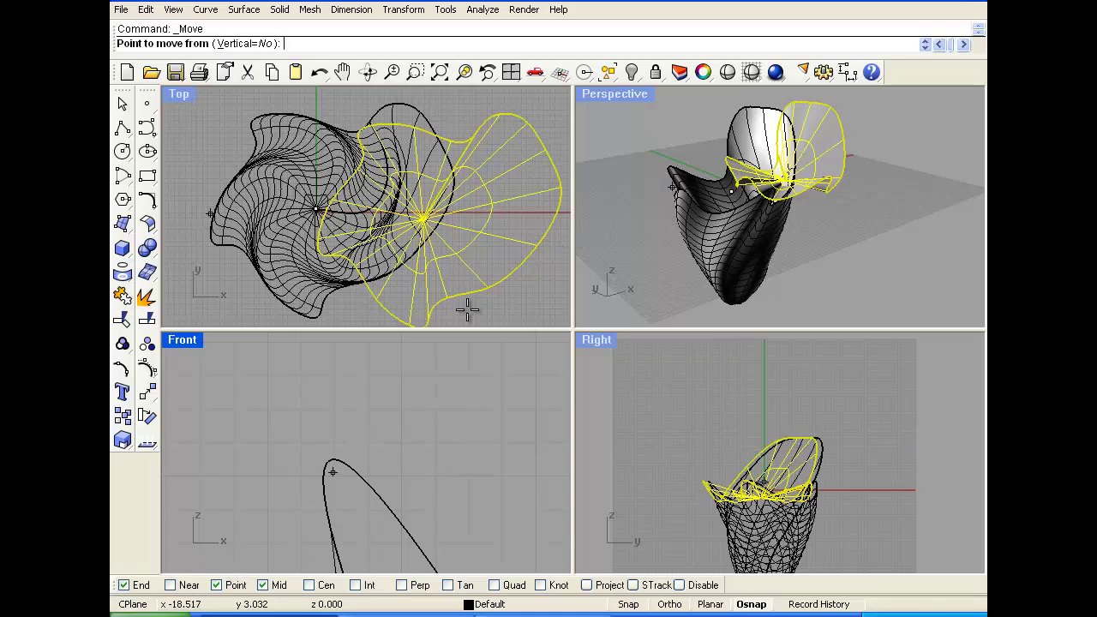
pyautogui.click(473, 131)
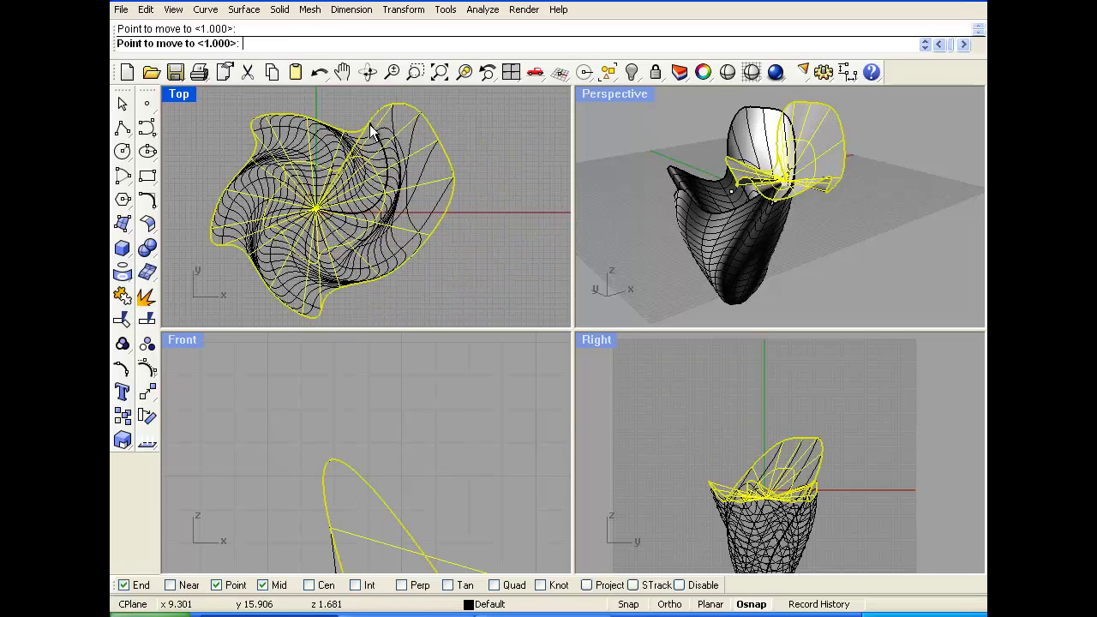
pyautogui.click(371, 123)
# Delete the extruded cap surface from the twisted surface's rim.
pyautogui.click(665, 228)
pyautogui.scroll(5, 665, 228)
pyautogui.moveTo(665, 228)
pyautogui.mouseDown(button='right')
pyautogui.moveTo(813, 161)
pyautogui.moveTo(709, 256)
pyautogui.mouseUp(button='right')
pyautogui.scroll(-3, 708, 257)
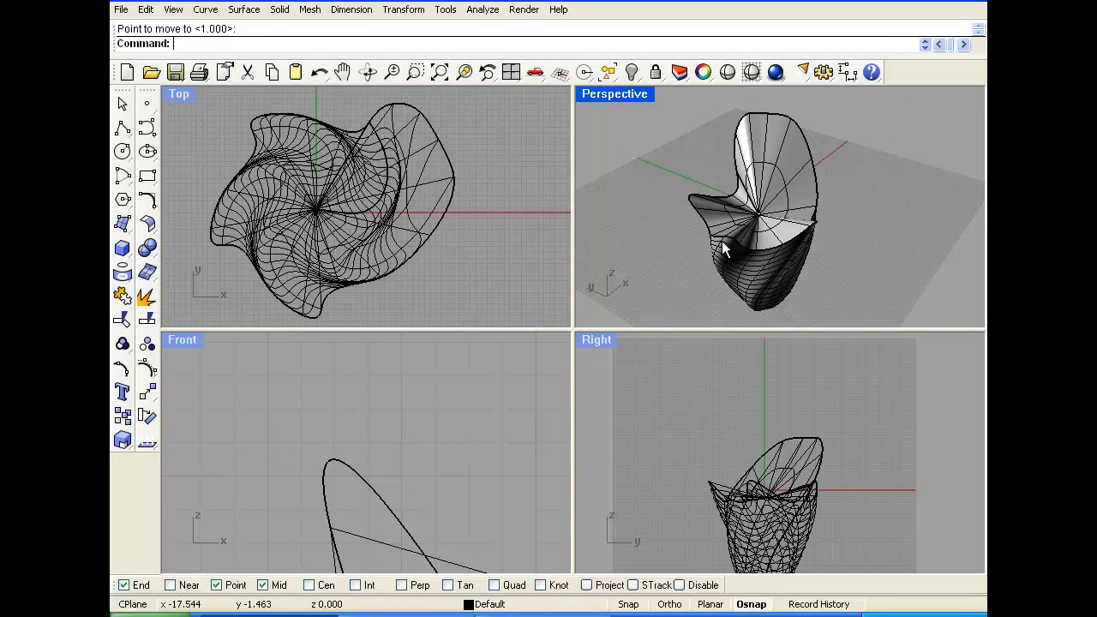
pyautogui.click(761, 203)
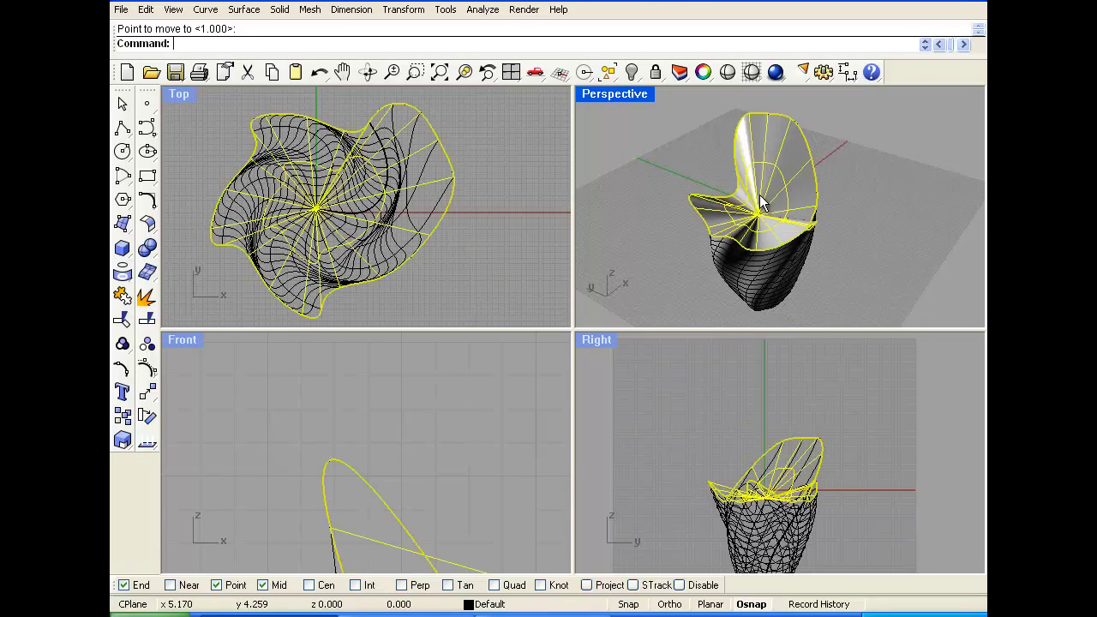
pyautogui.press('Delete')
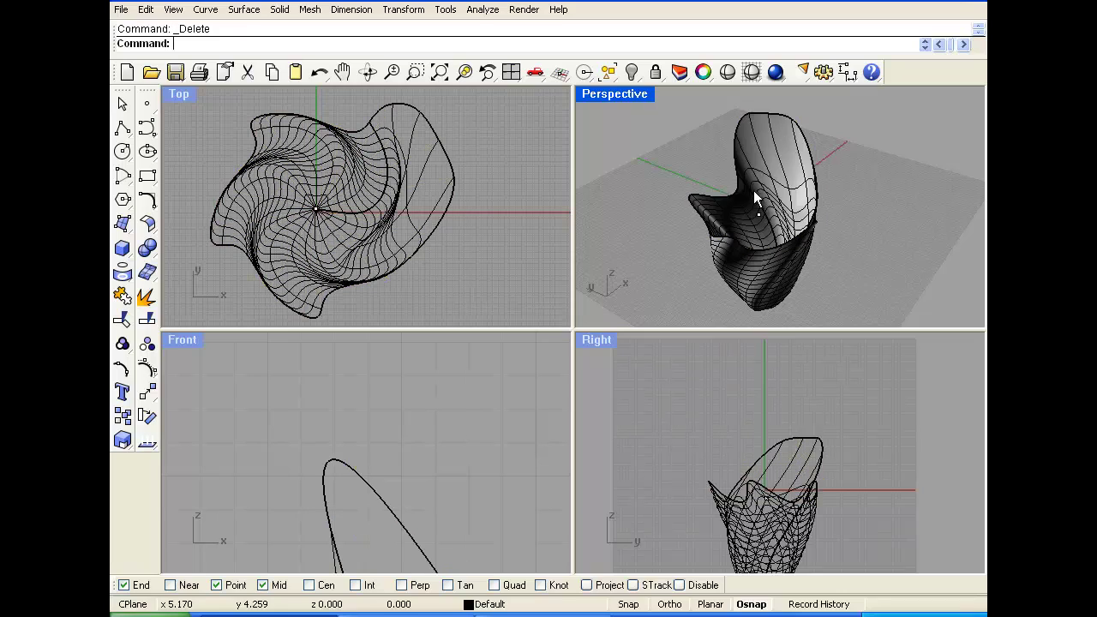
# Start a Rotate 3-D of the twisted surface, setting a rotation axis diagonally across it in the Top view.
pyautogui.click(355, 12)
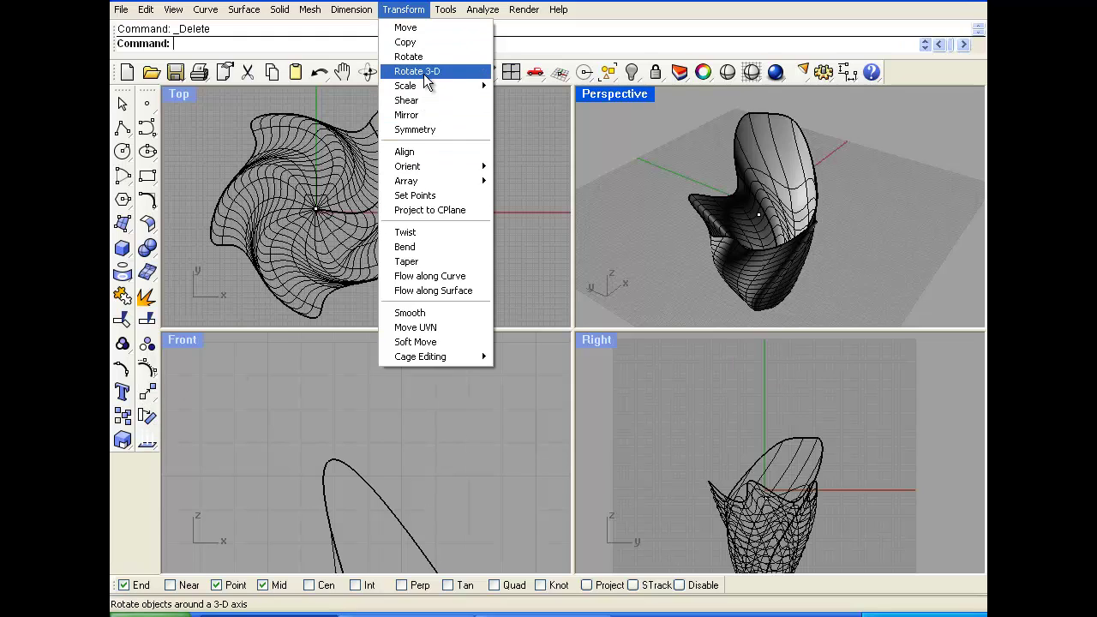
pyautogui.click(512, 199)
pyautogui.click(367, 11)
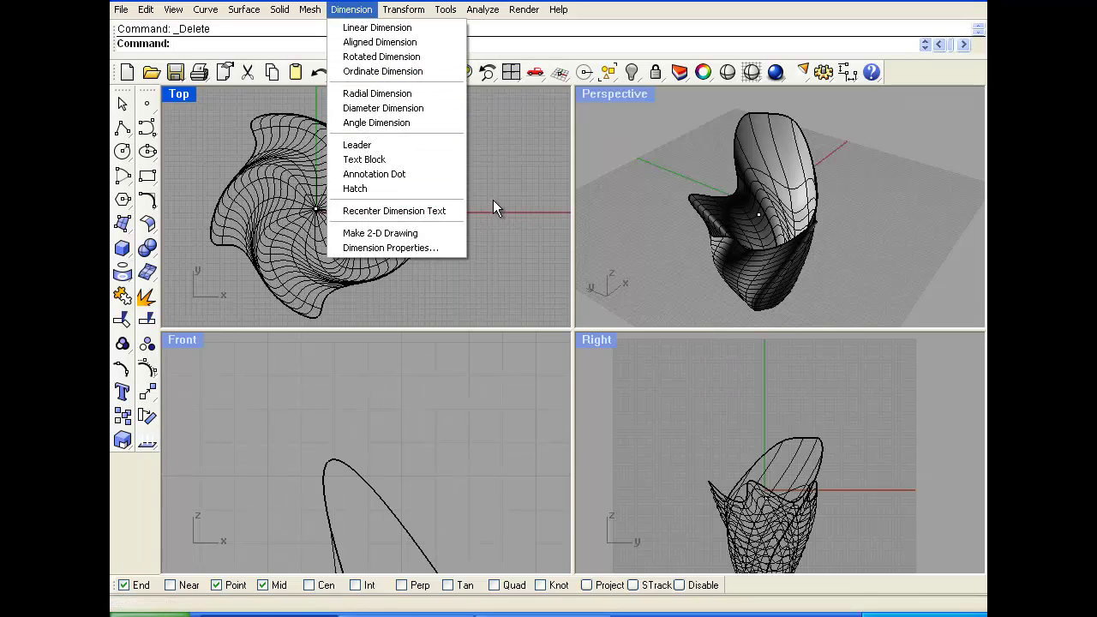
pyautogui.moveTo(403, 10)
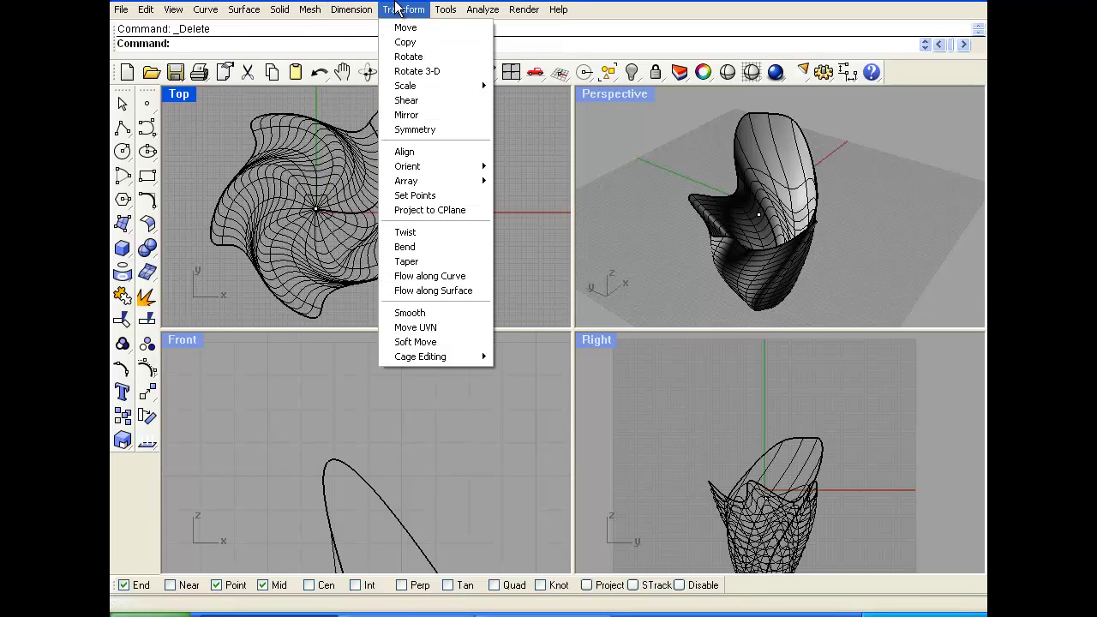
pyautogui.click(417, 72)
pyautogui.click(326, 249)
pyautogui.press('Return')
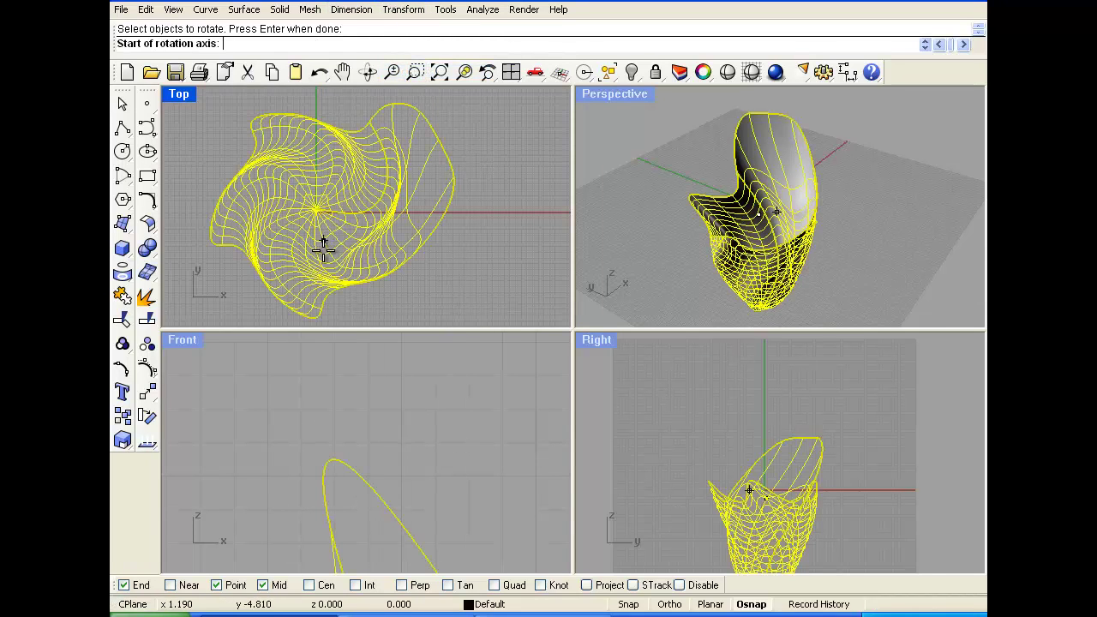
pyautogui.scroll(-3, 377, 435)
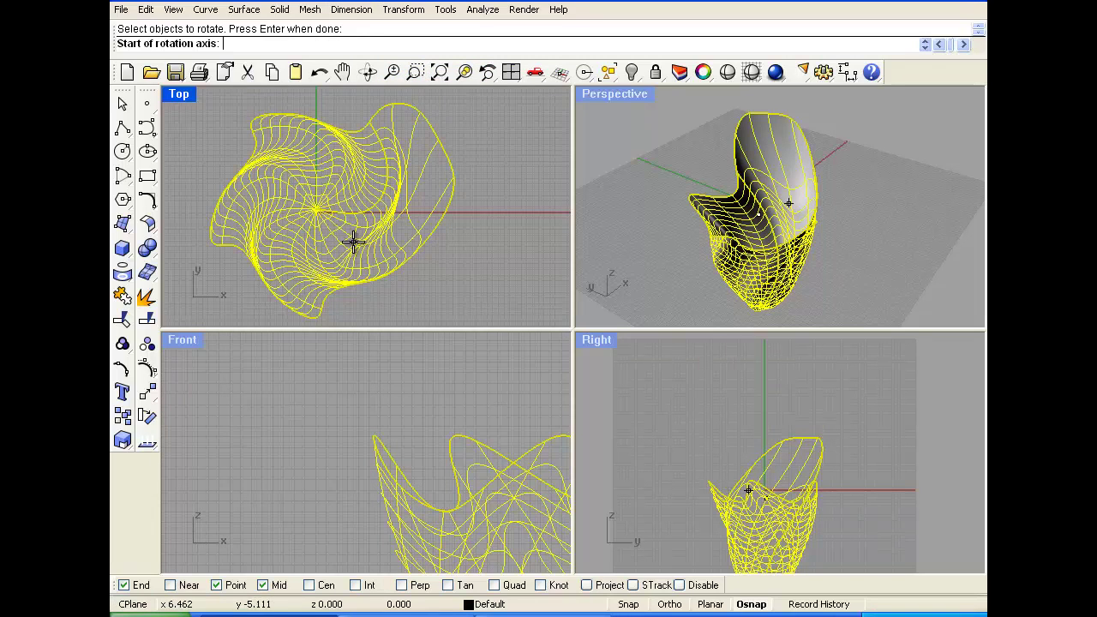
pyautogui.scroll(-4, 364, 283)
pyautogui.click(263, 100)
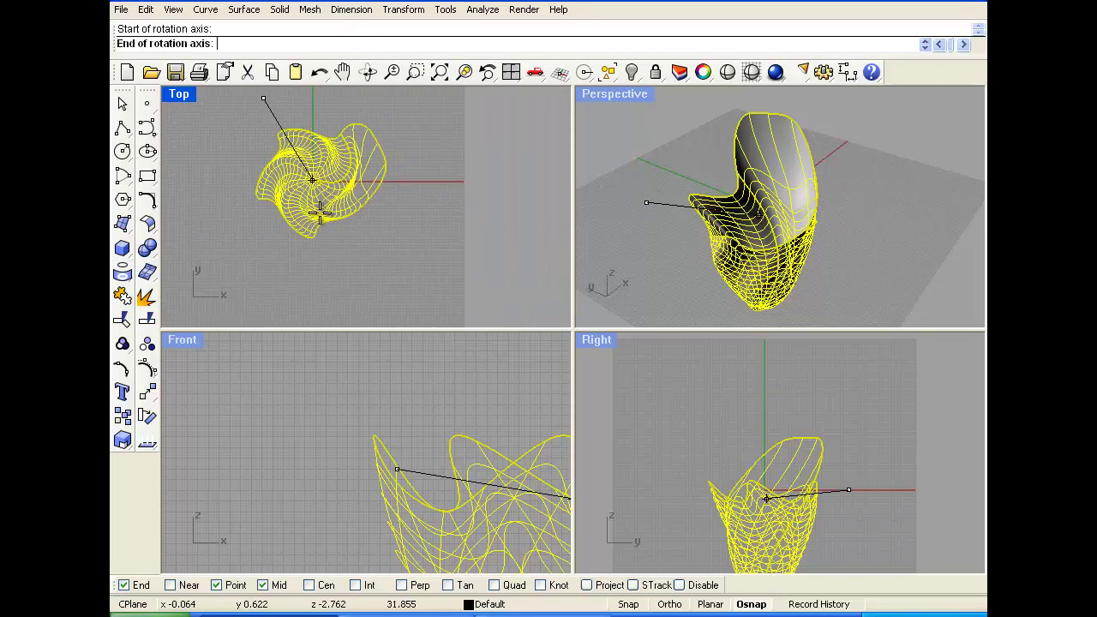
pyautogui.scroll(-5, 399, 453)
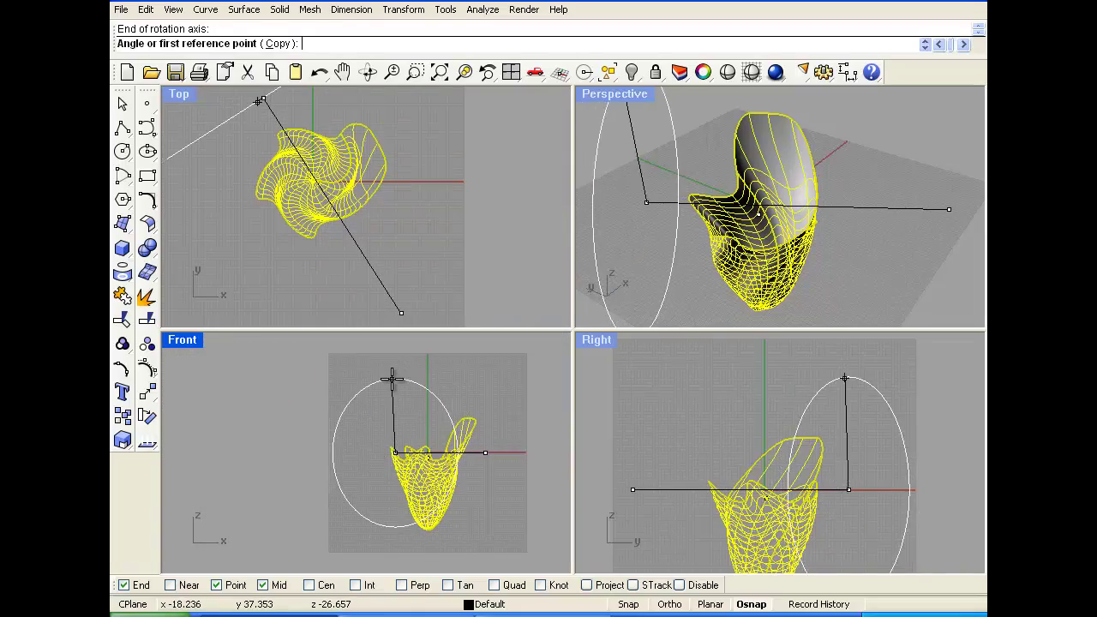
# Try to tilt the twisted surface about the diagonal axis by picking two reference points in the Perspective view.
pyautogui.click(619, 249)
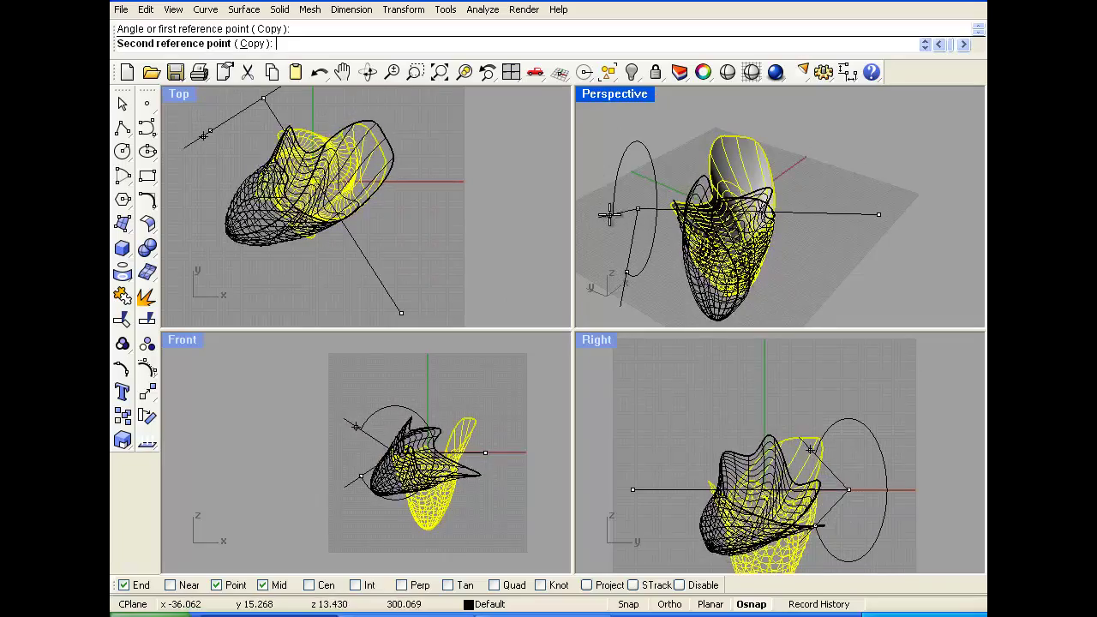
pyautogui.click(612, 232)
pyautogui.scroll(-2, 633, 242)
pyautogui.moveTo(635, 250); pyautogui.dragTo(666, 246, button='right')
# Undo the 3-D rotation of the twisted surface and deselect the surface.
pyautogui.hotkey('ctrl', 'z')
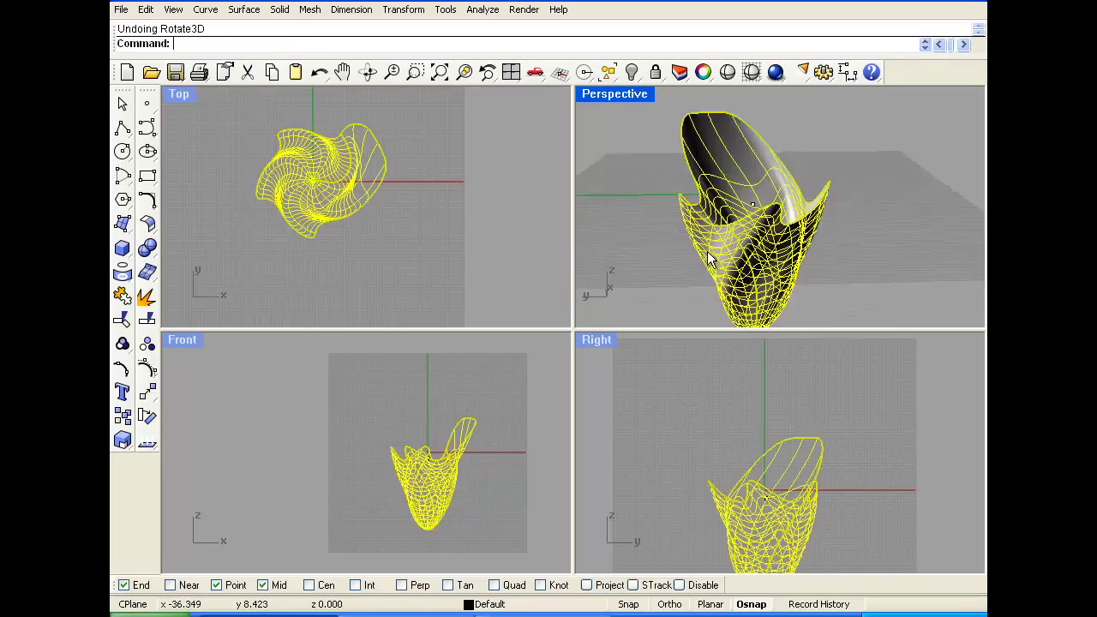
pyautogui.press('Escape')
pyautogui.scroll(-3, 726, 203)
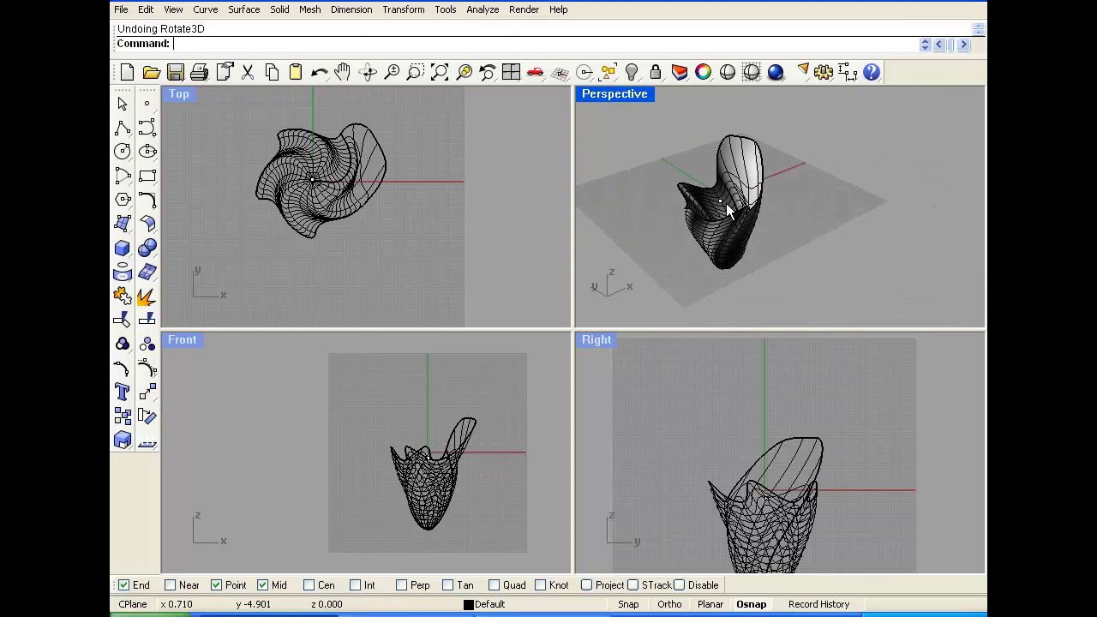